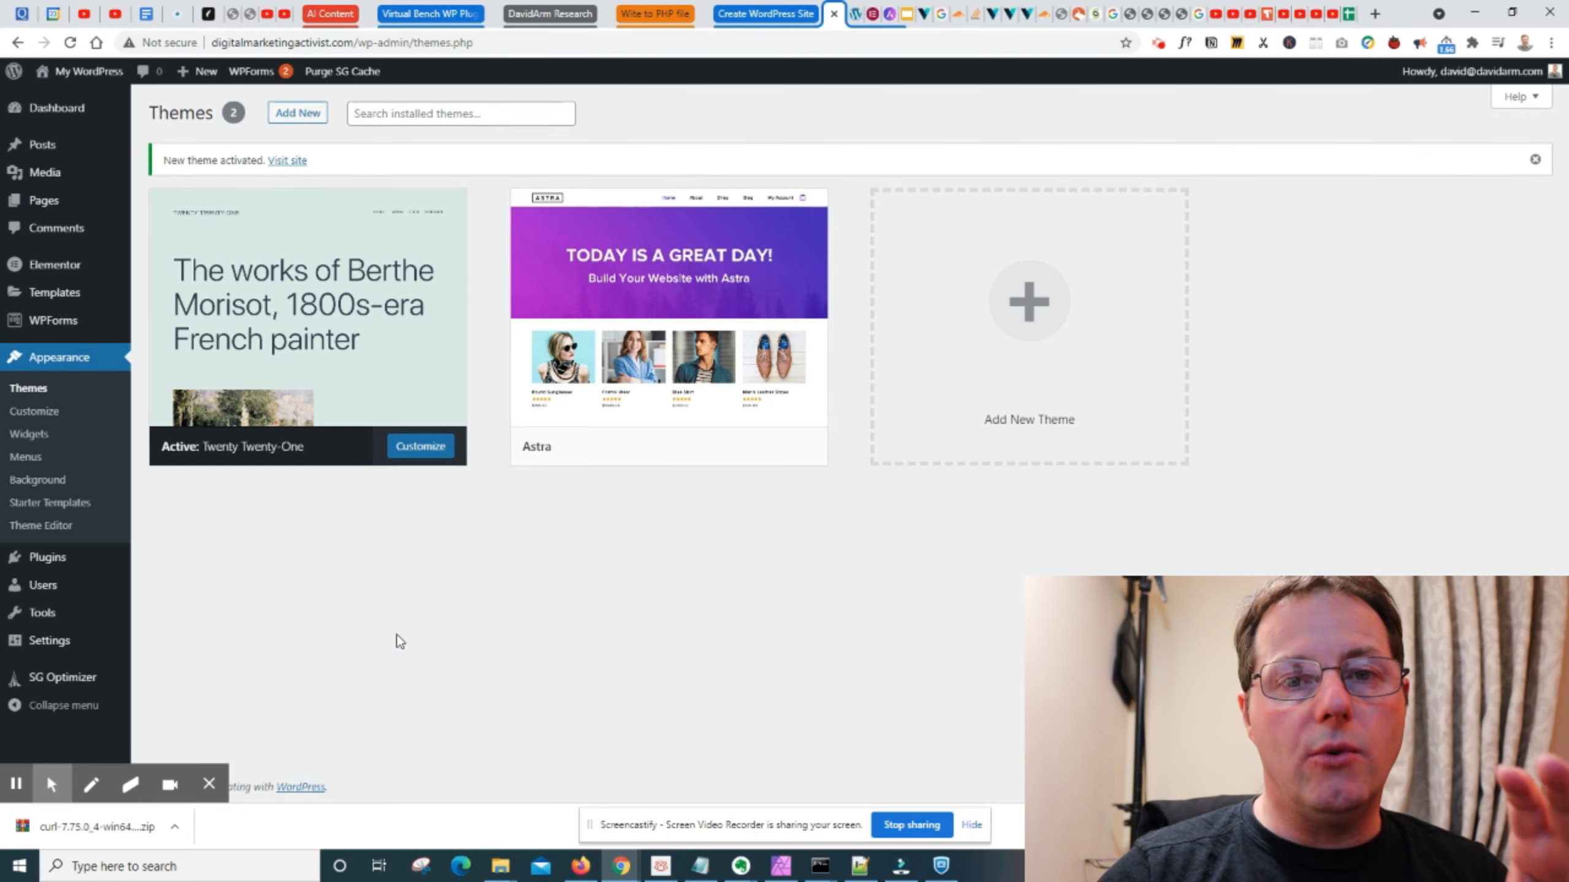
- Search the WordPress theme directory for "astra" and install the Astra theme
{"action": "left_click", "coordinate": [65, 111]}
{"action": "mouse_move", "coordinate": [58, 428]}
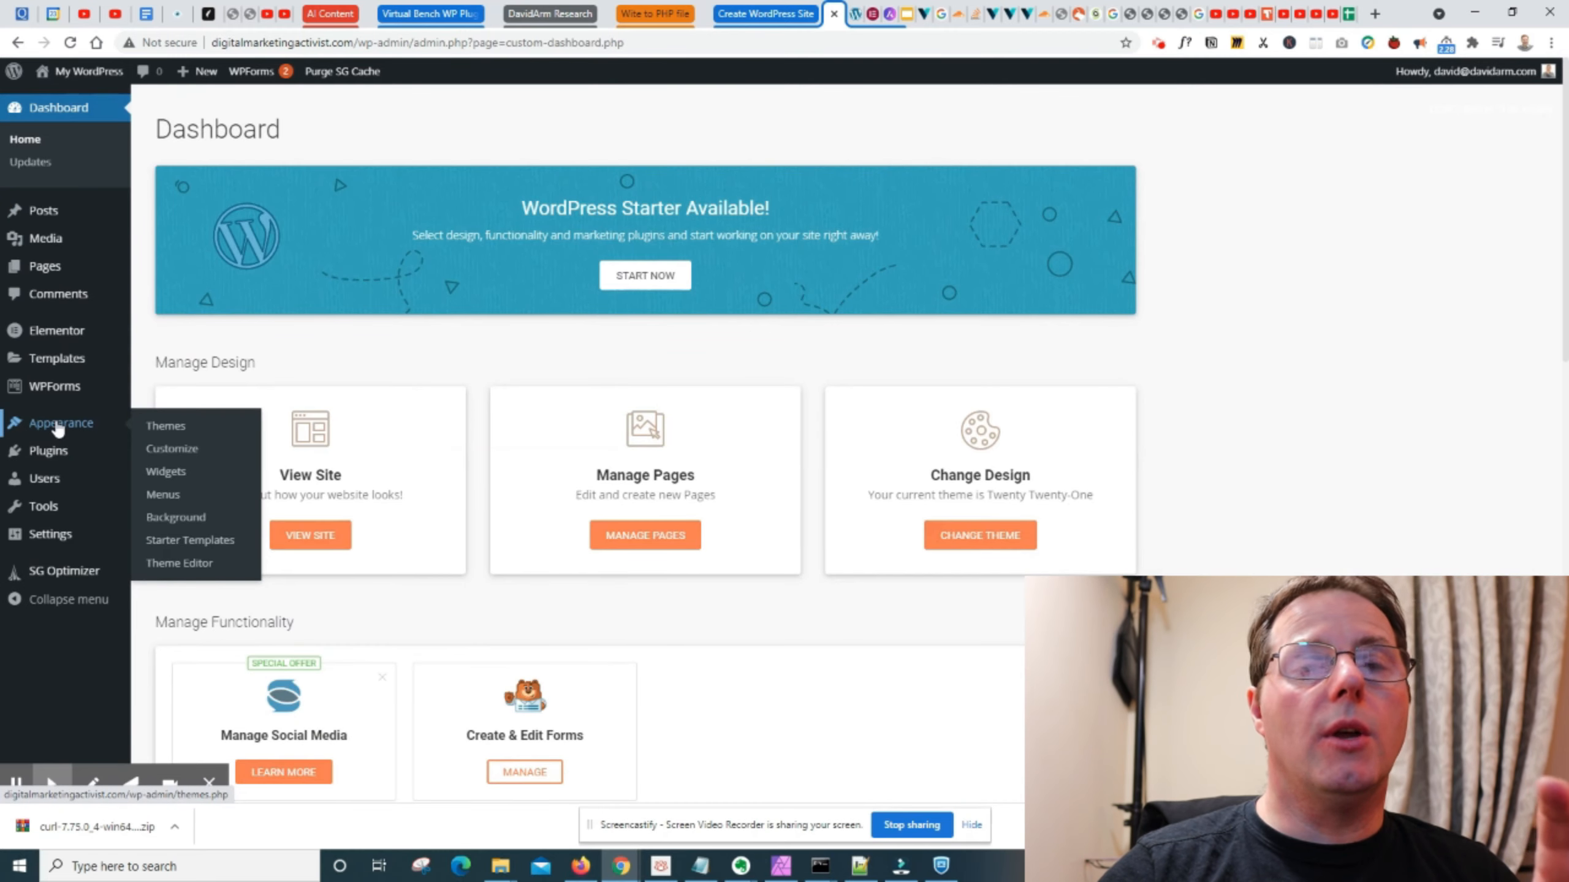
{"action": "left_click", "coordinate": [155, 426]}
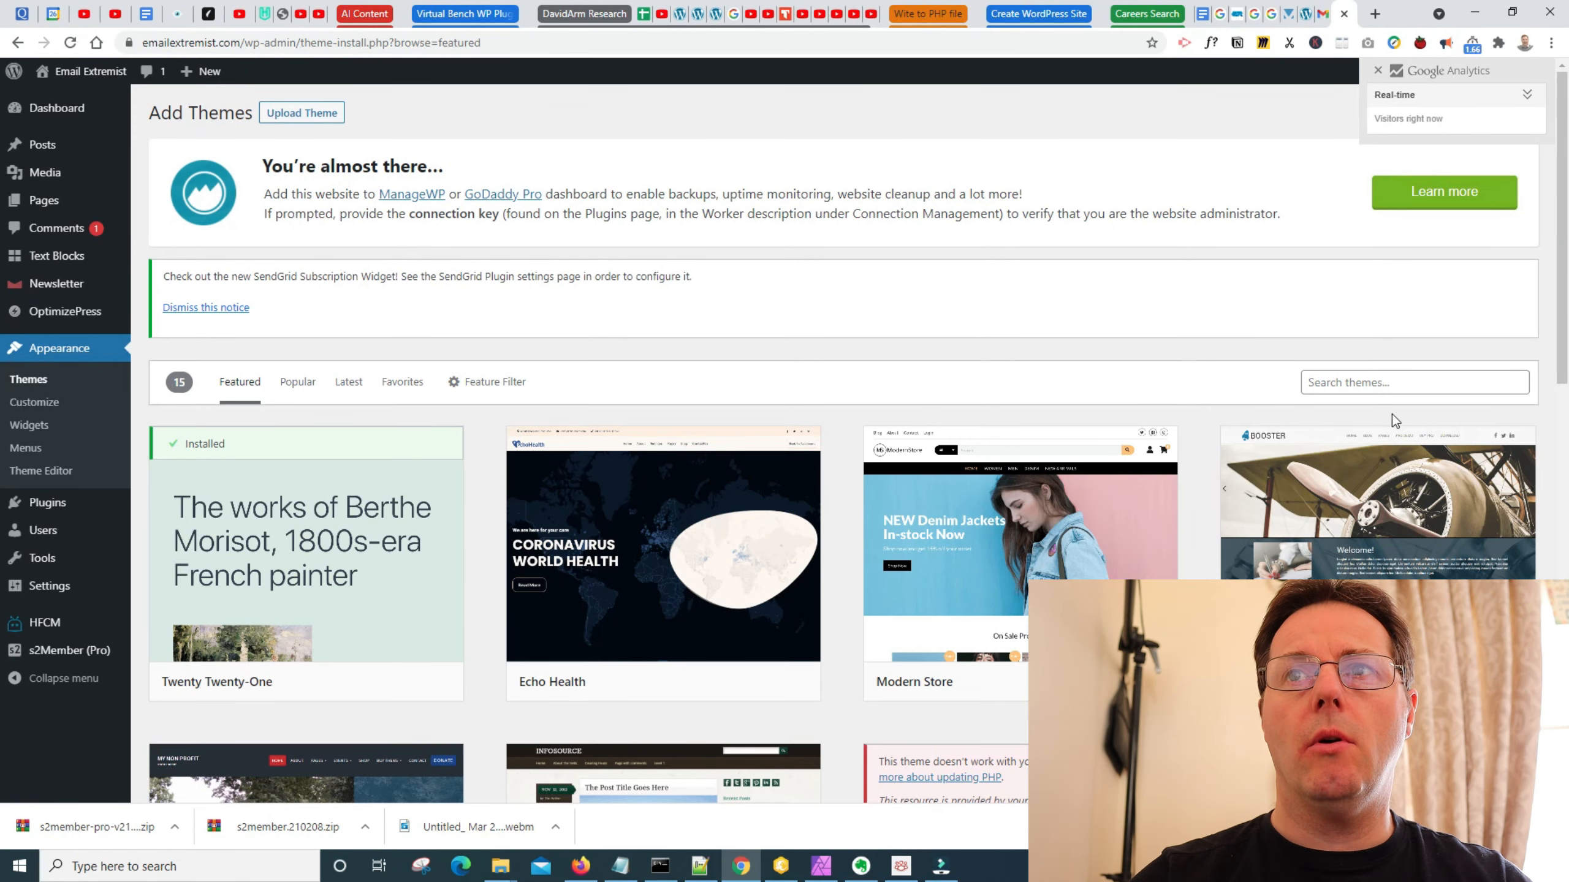
{"action": "left_click", "coordinate": [1396, 382]}
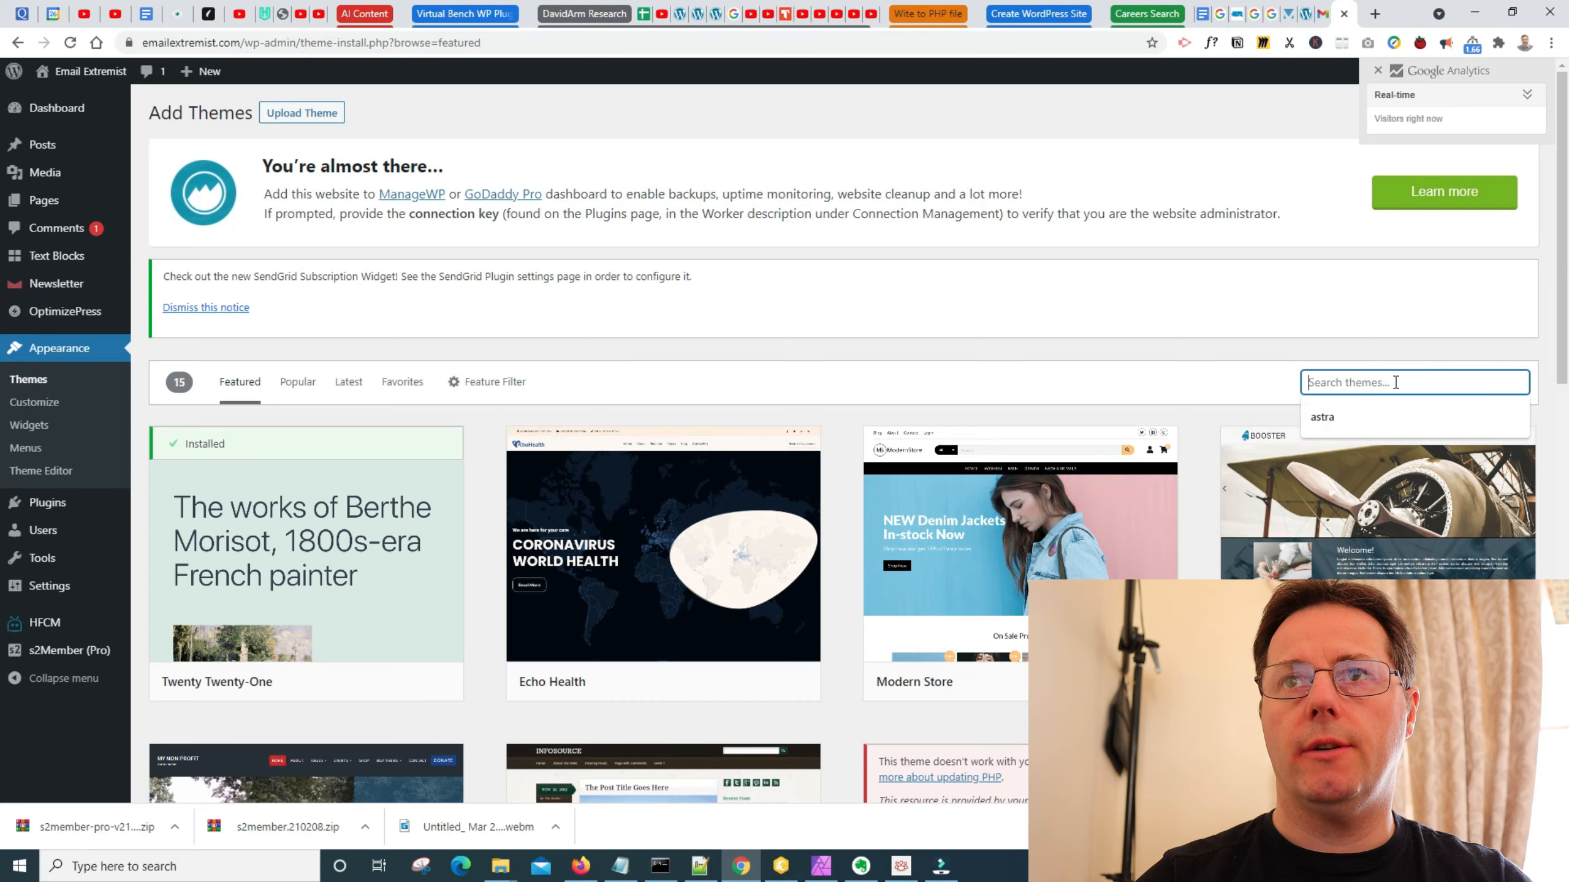
{"action": "left_click", "coordinate": [1390, 417]}
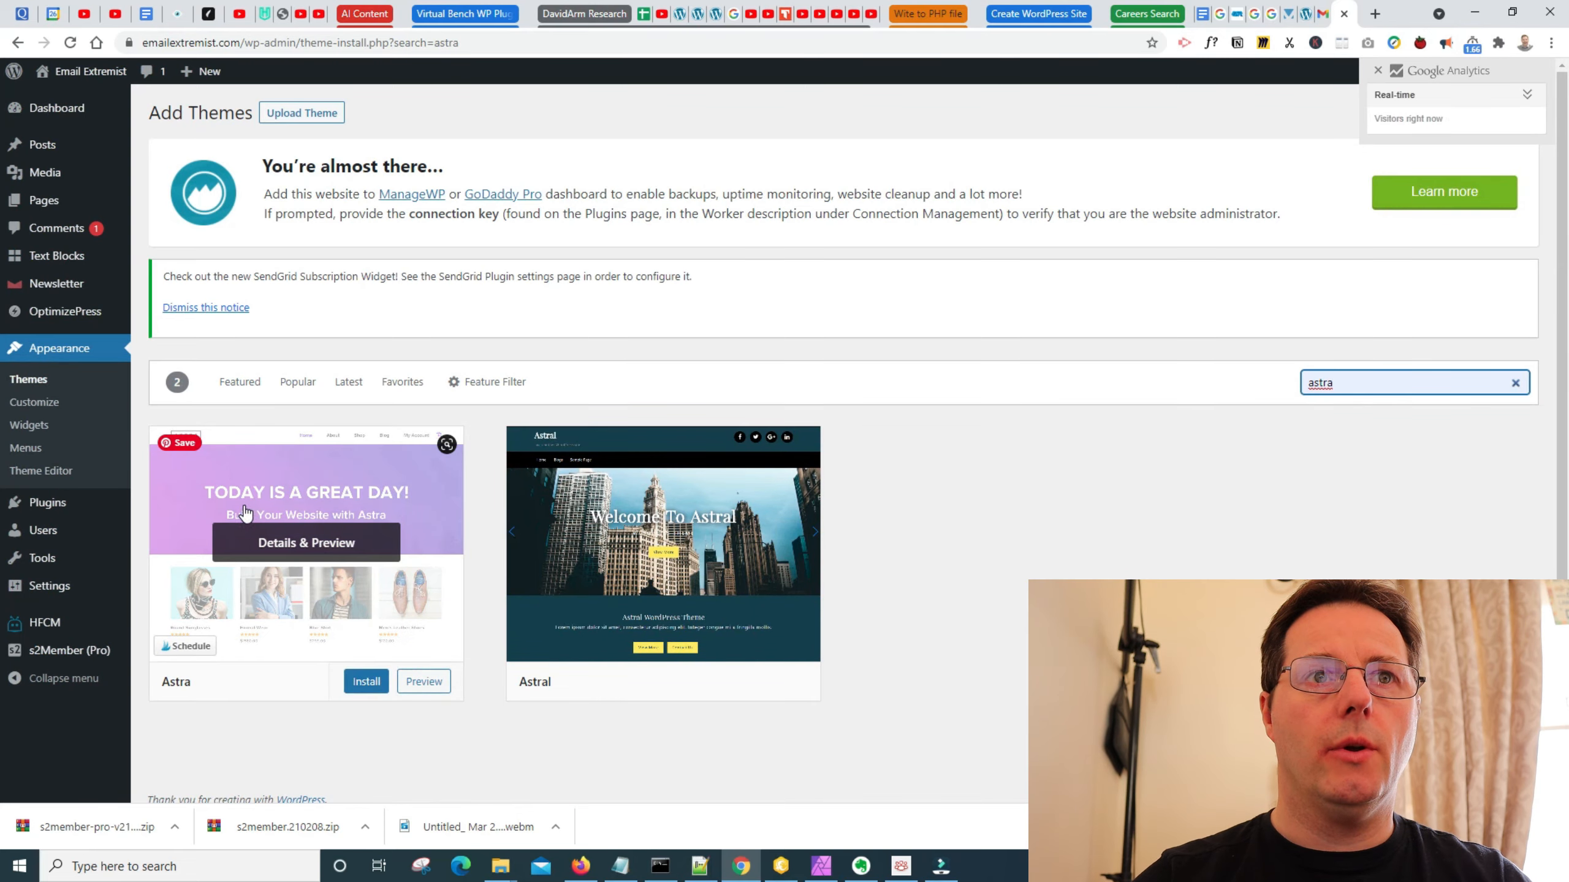
{"action": "left_click", "coordinate": [367, 682]}
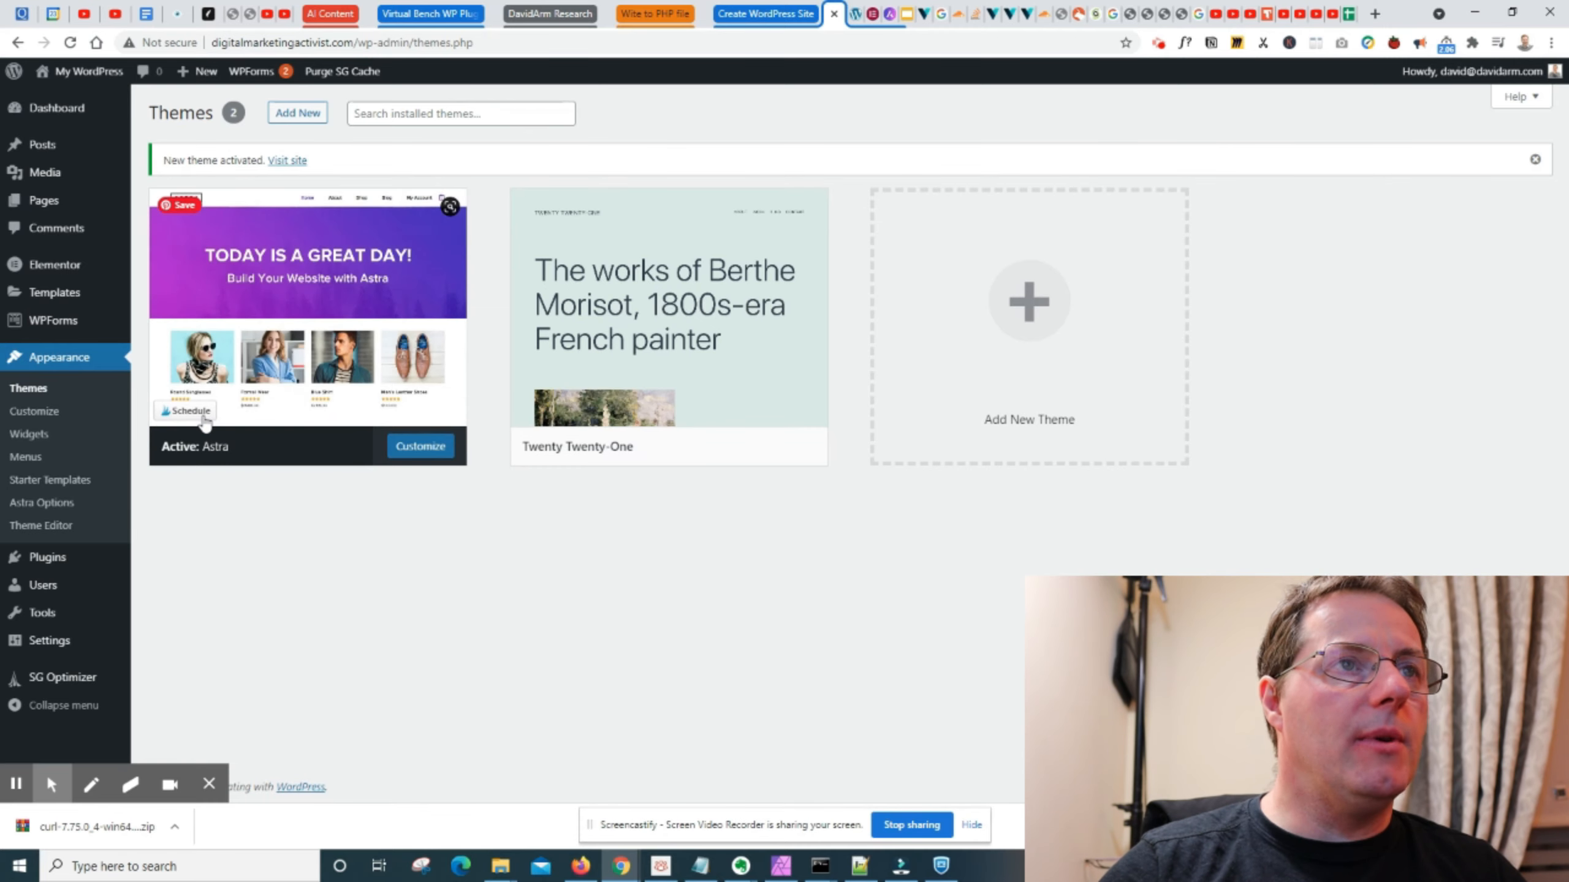
- Search the plugins available to add for "astra starter"
{"action": "left_click", "coordinate": [47, 557]}
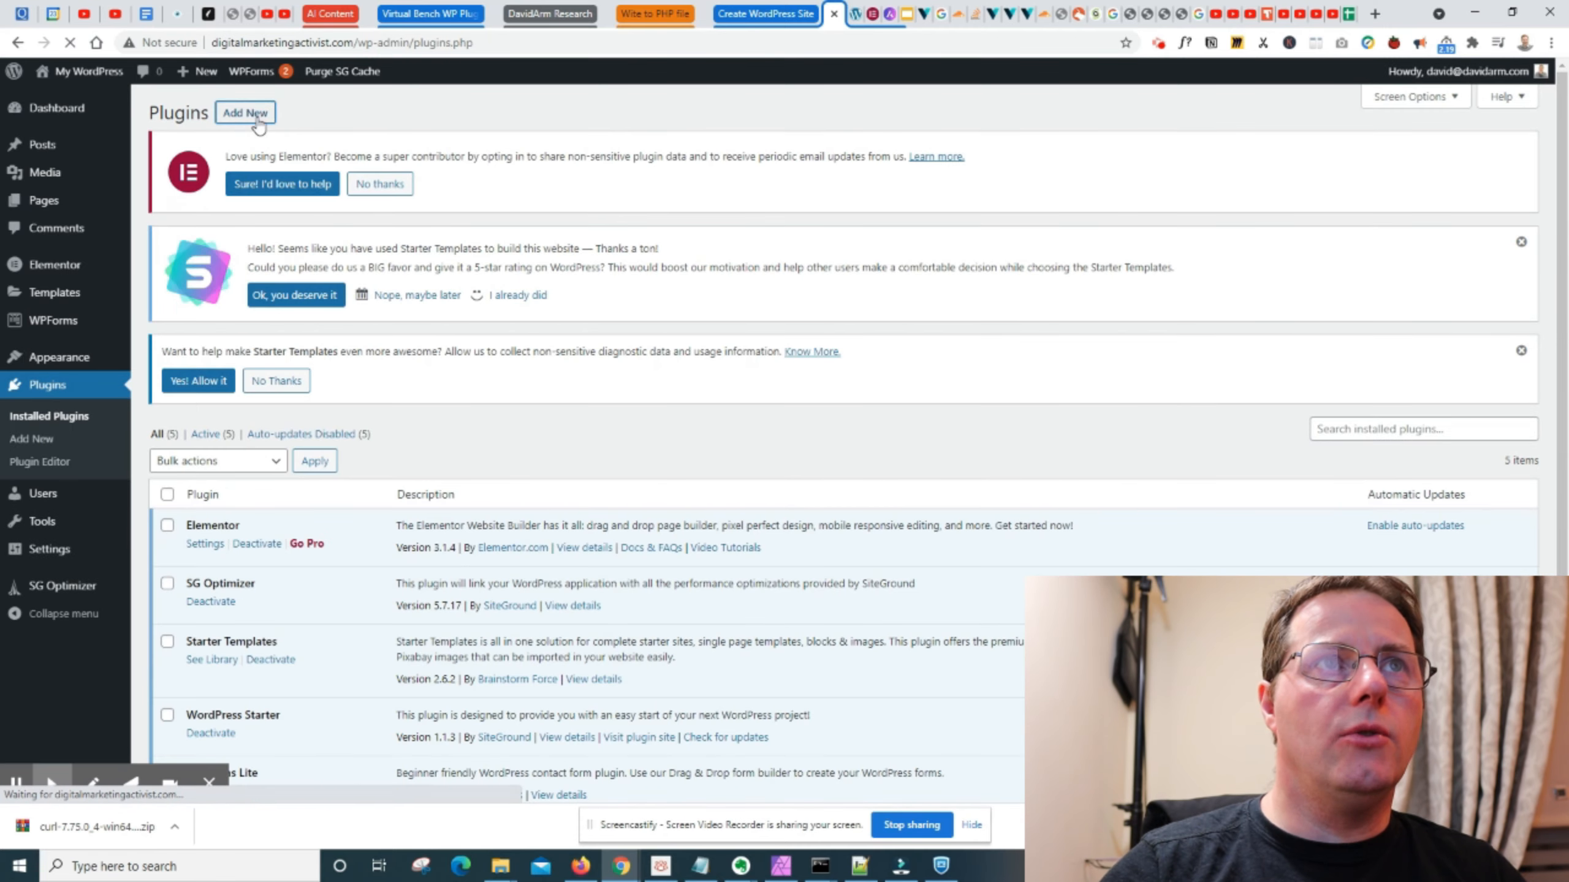
{"action": "left_click", "coordinate": [247, 114]}
{"action": "left_click", "coordinate": [1417, 439]}
{"action": "type", "text": "astra starter"}
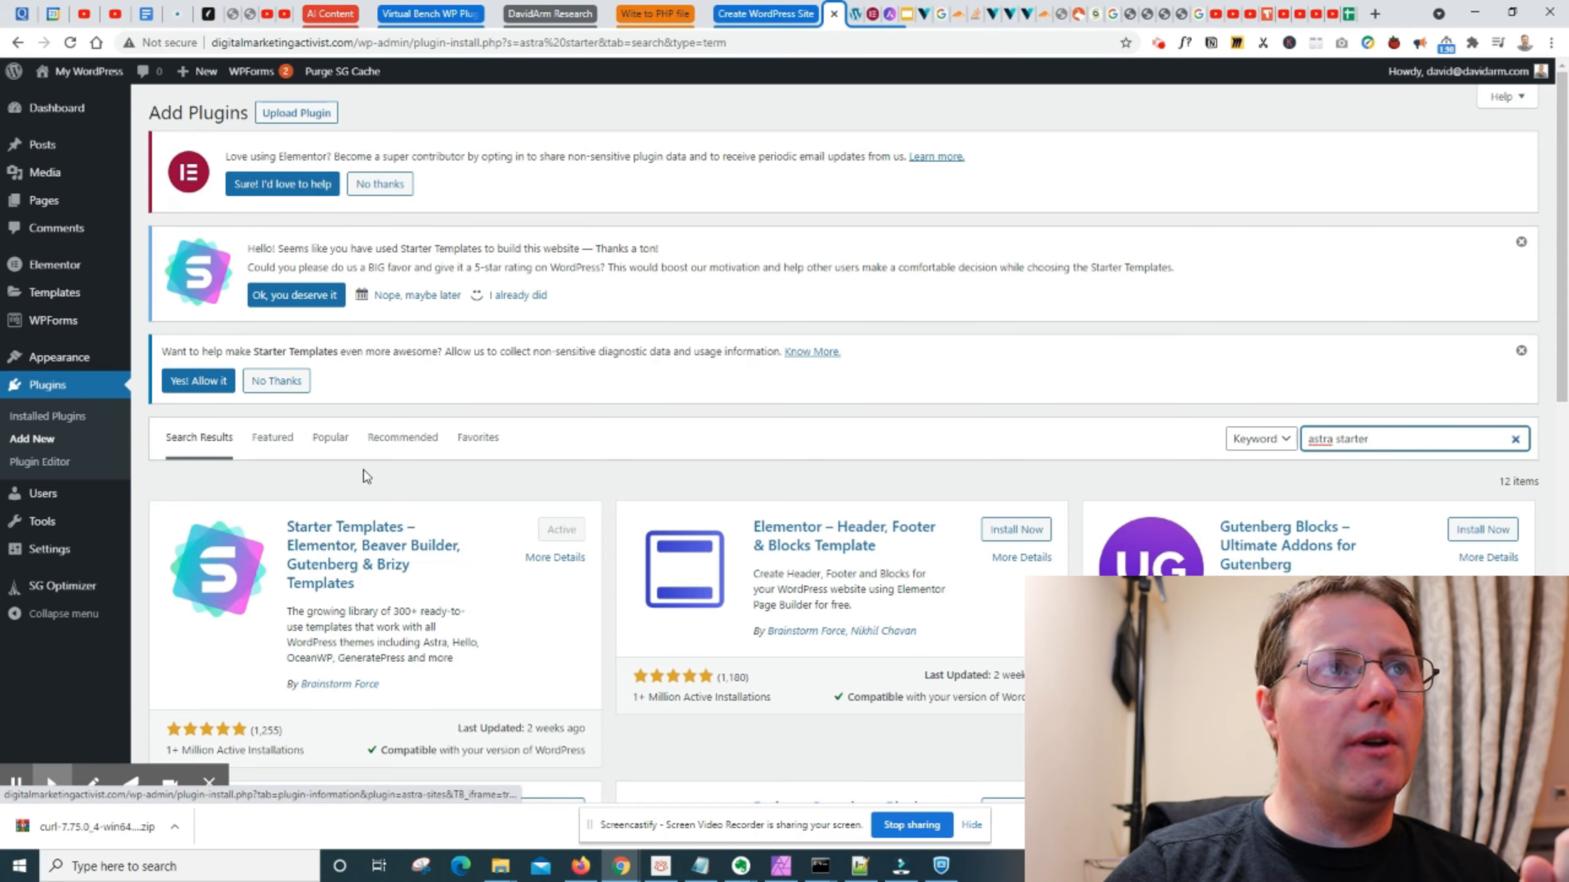
- Start a new plugin search for "elementor"
{"action": "left_click", "coordinate": [41, 394]}
{"action": "left_click", "coordinate": [256, 113]}
{"action": "left_click", "coordinate": [1405, 437]}
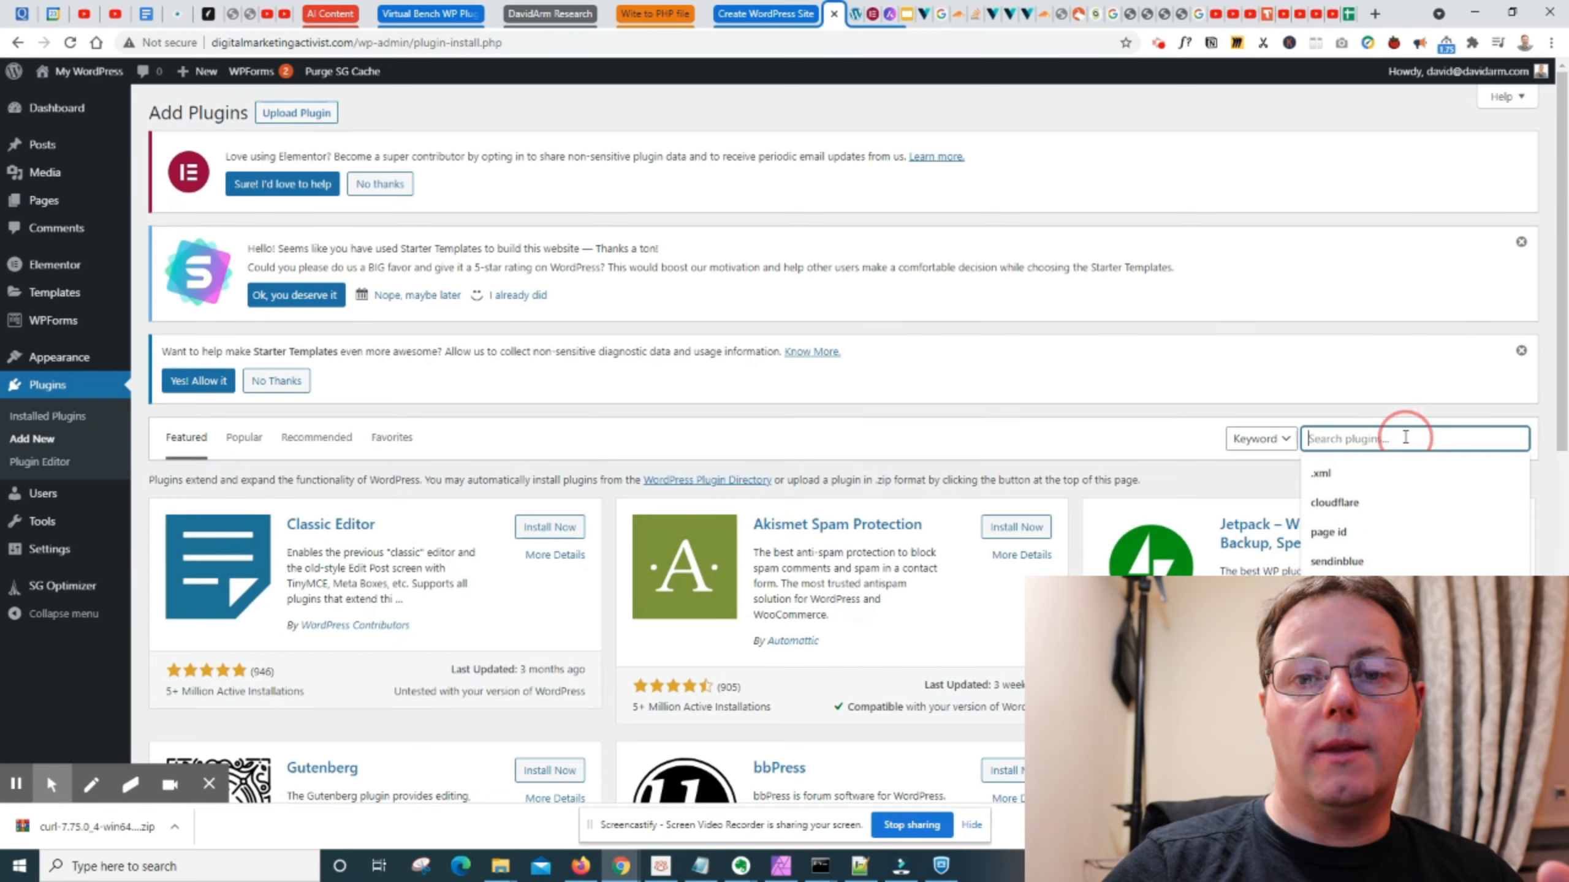
{"action": "type", "text": "eleme"}
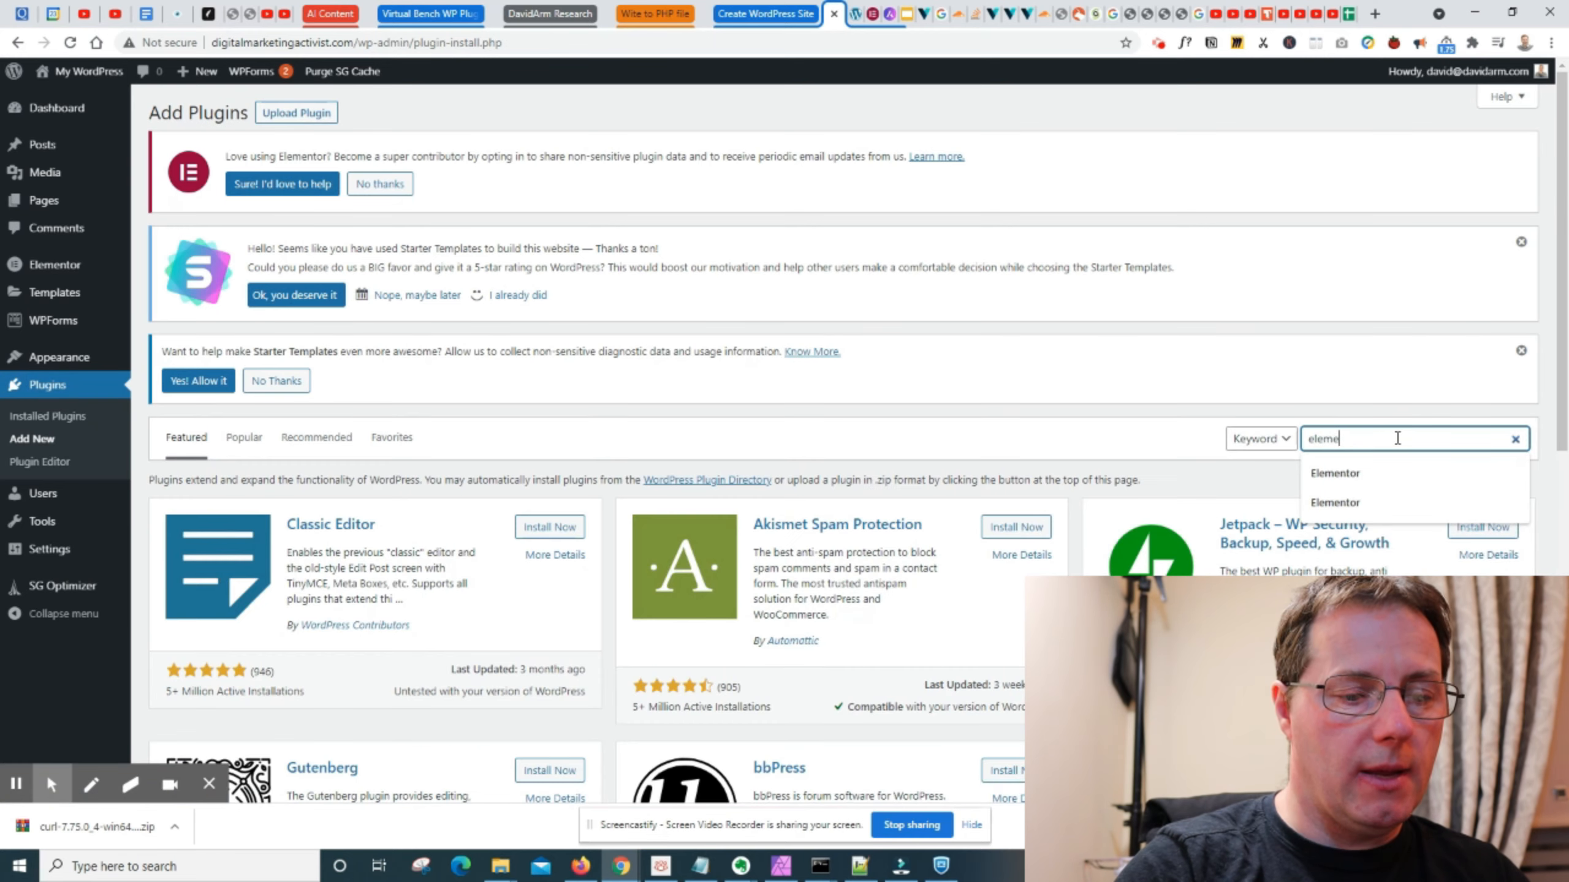
{"action": "type", "text": "ntor"}
{"action": "key", "text": "Return"}
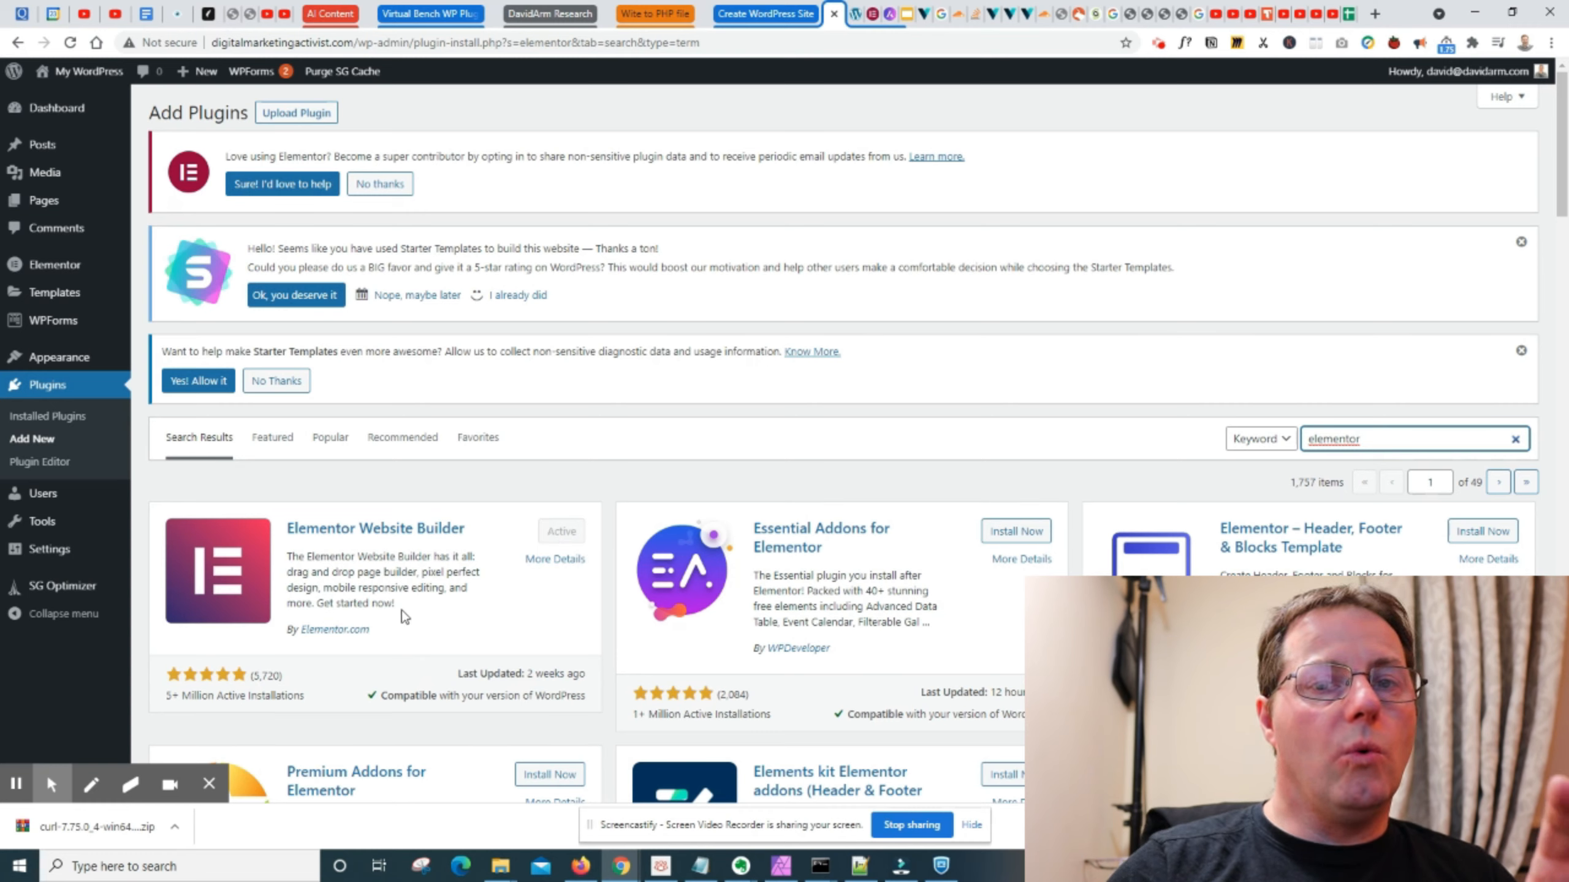
- Open the Starter Templates library and filter it to Free templates
{"action": "mouse_move", "coordinate": [77, 355]}
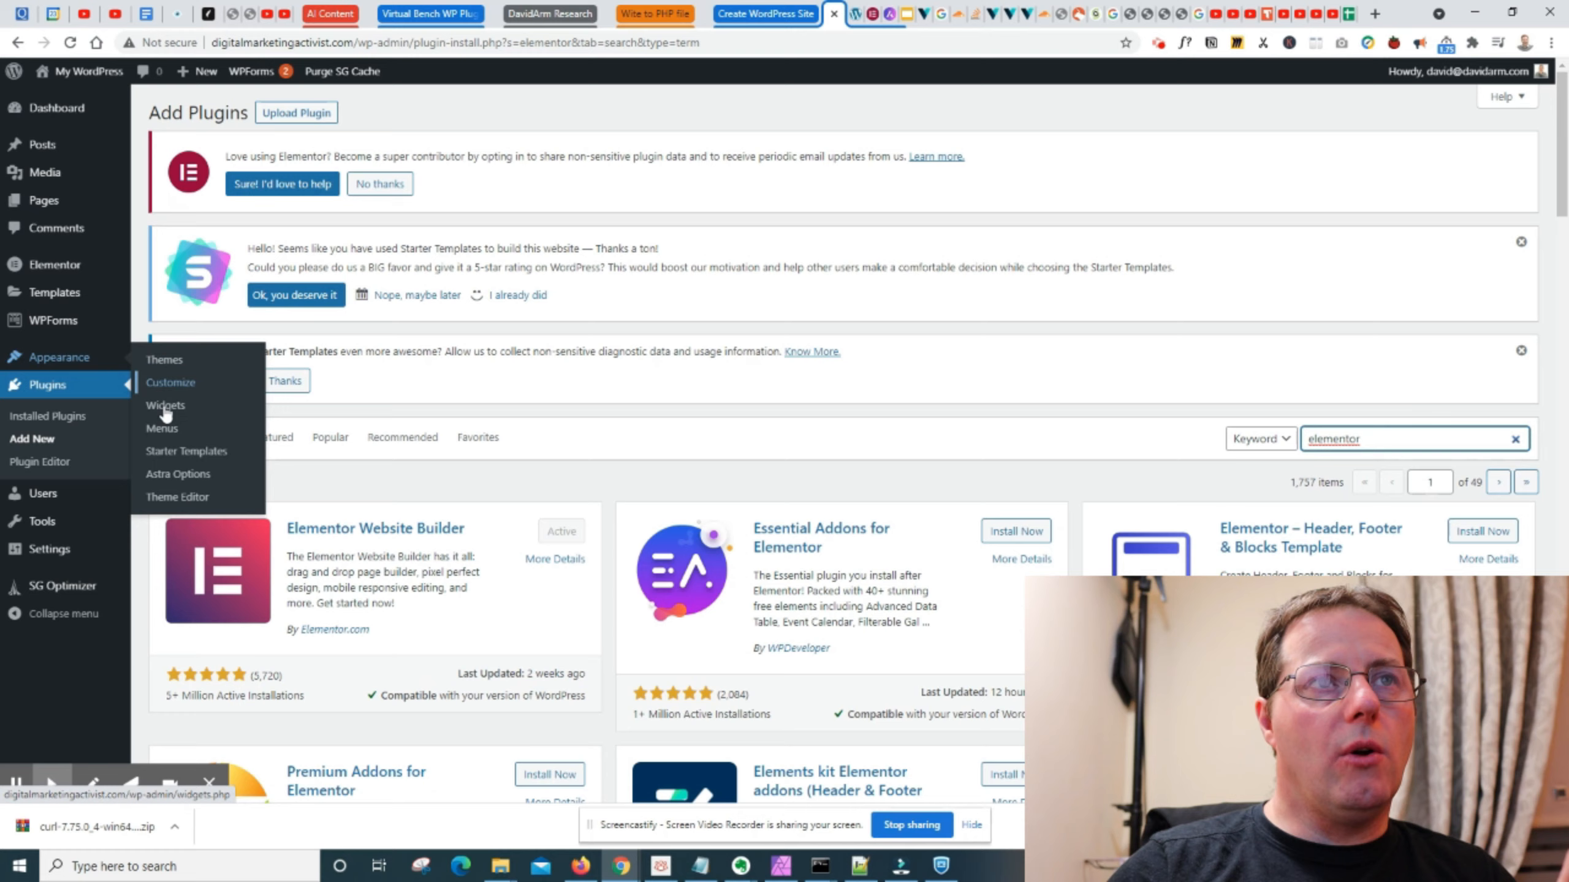
{"action": "left_click", "coordinate": [185, 451]}
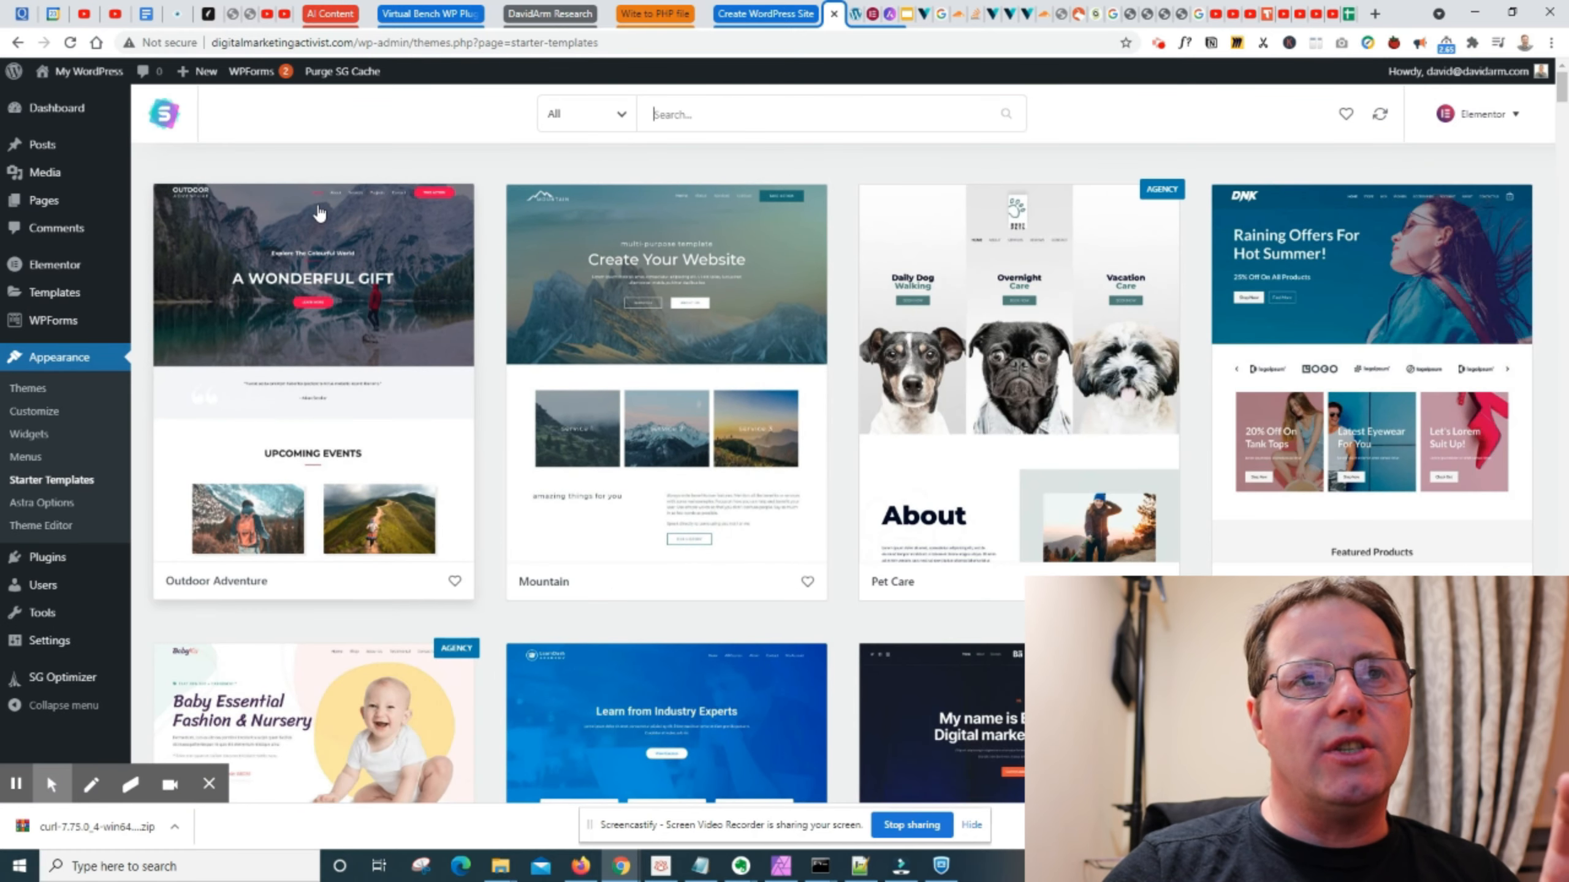
{"action": "left_click", "coordinate": [619, 127]}
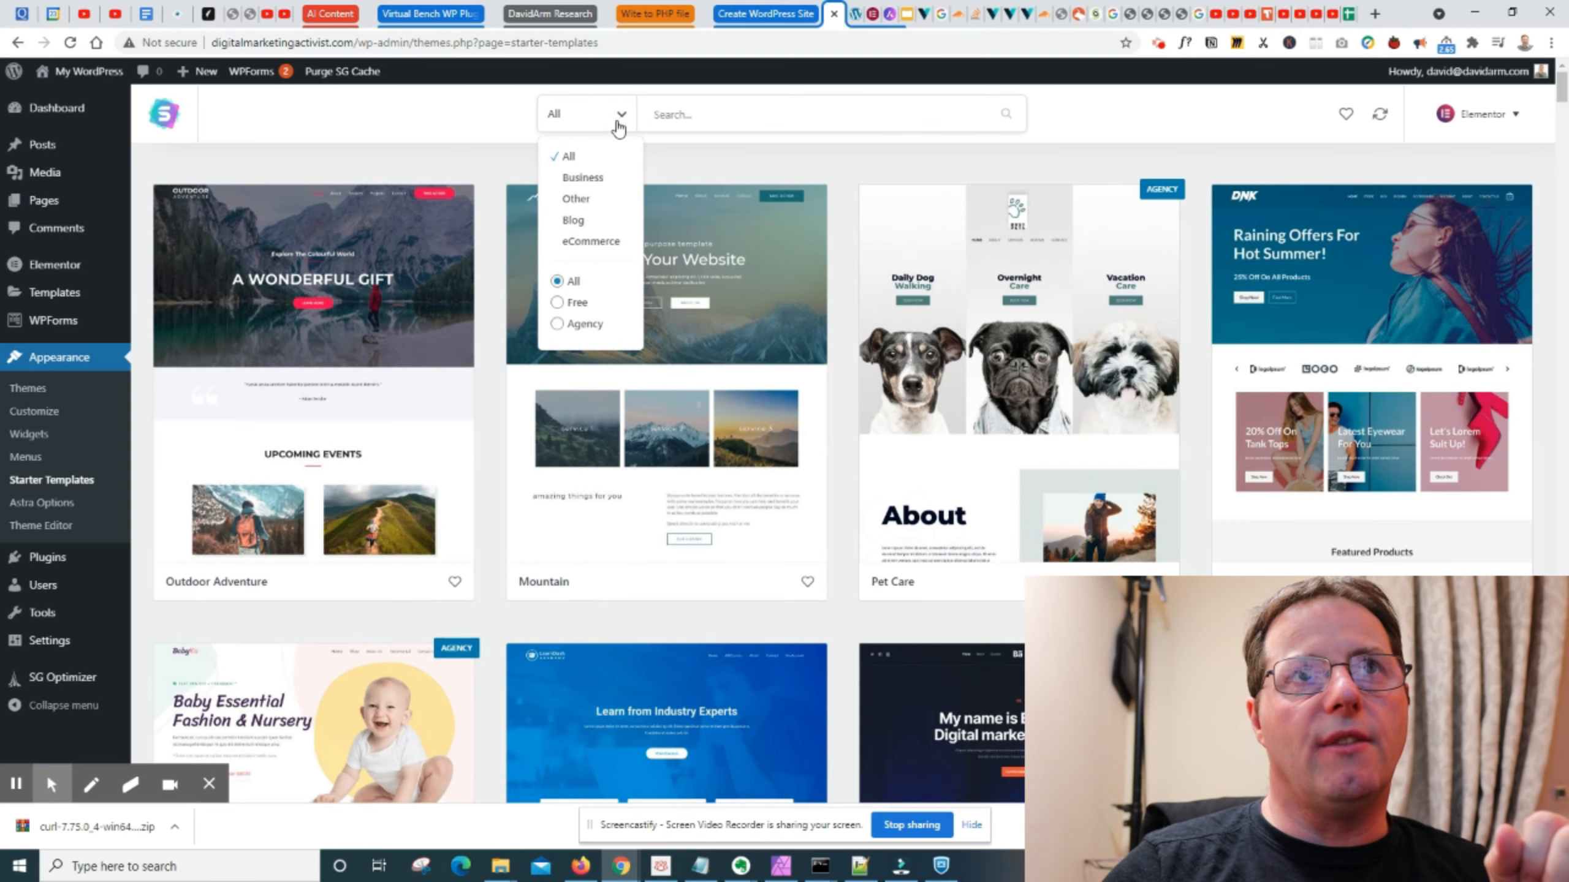
{"action": "left_click", "coordinate": [577, 304]}
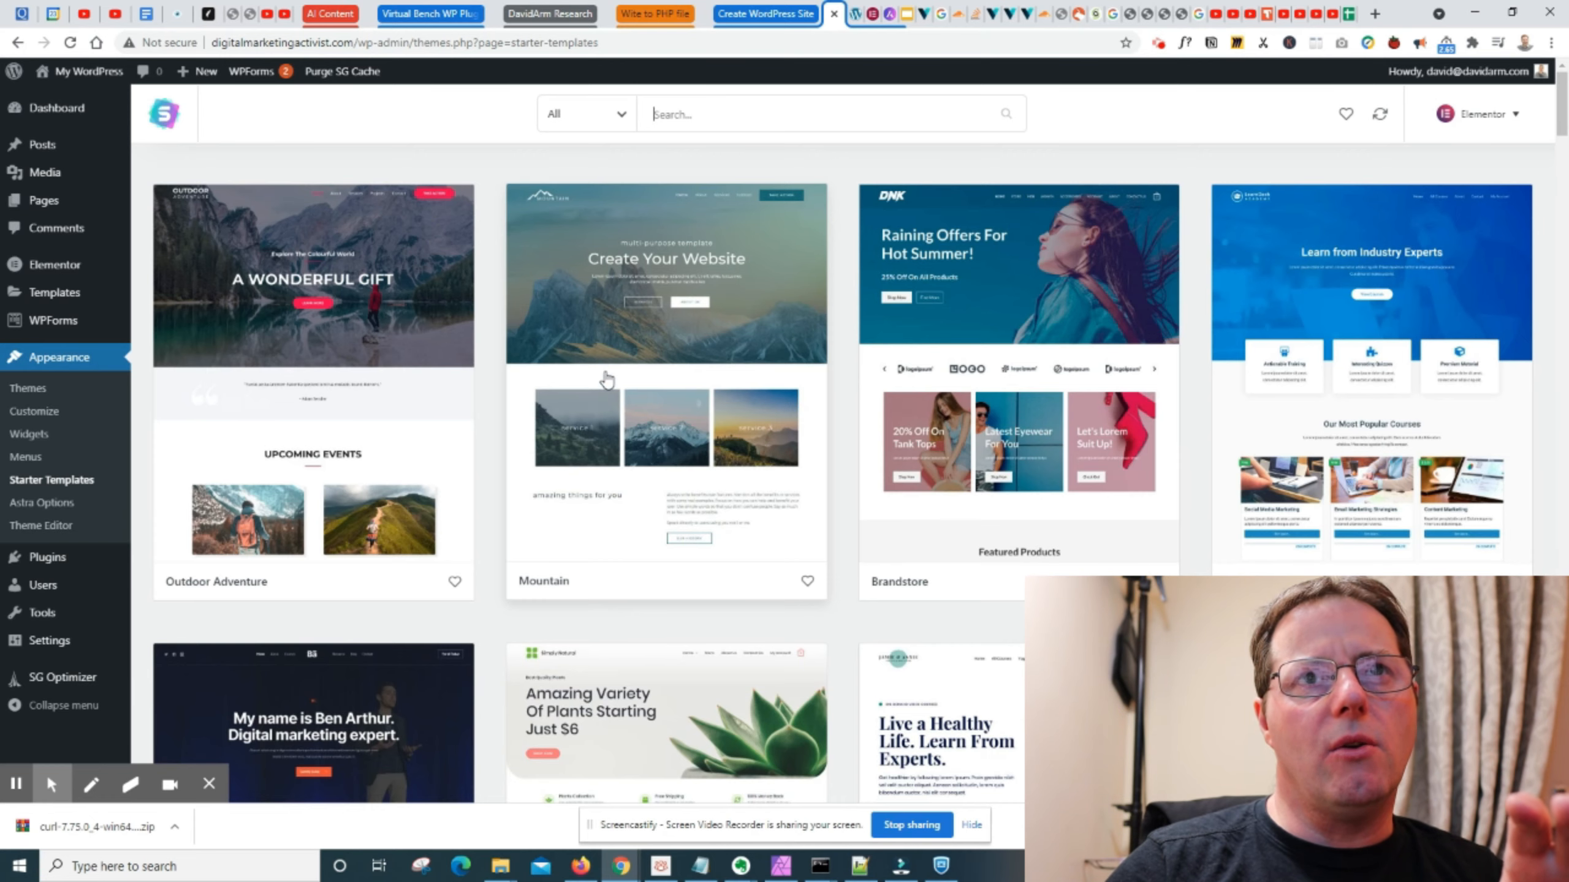
- Preview the Mountain template's home page down to its footer, and return to the template library
{"action": "left_click", "coordinate": [607, 379]}
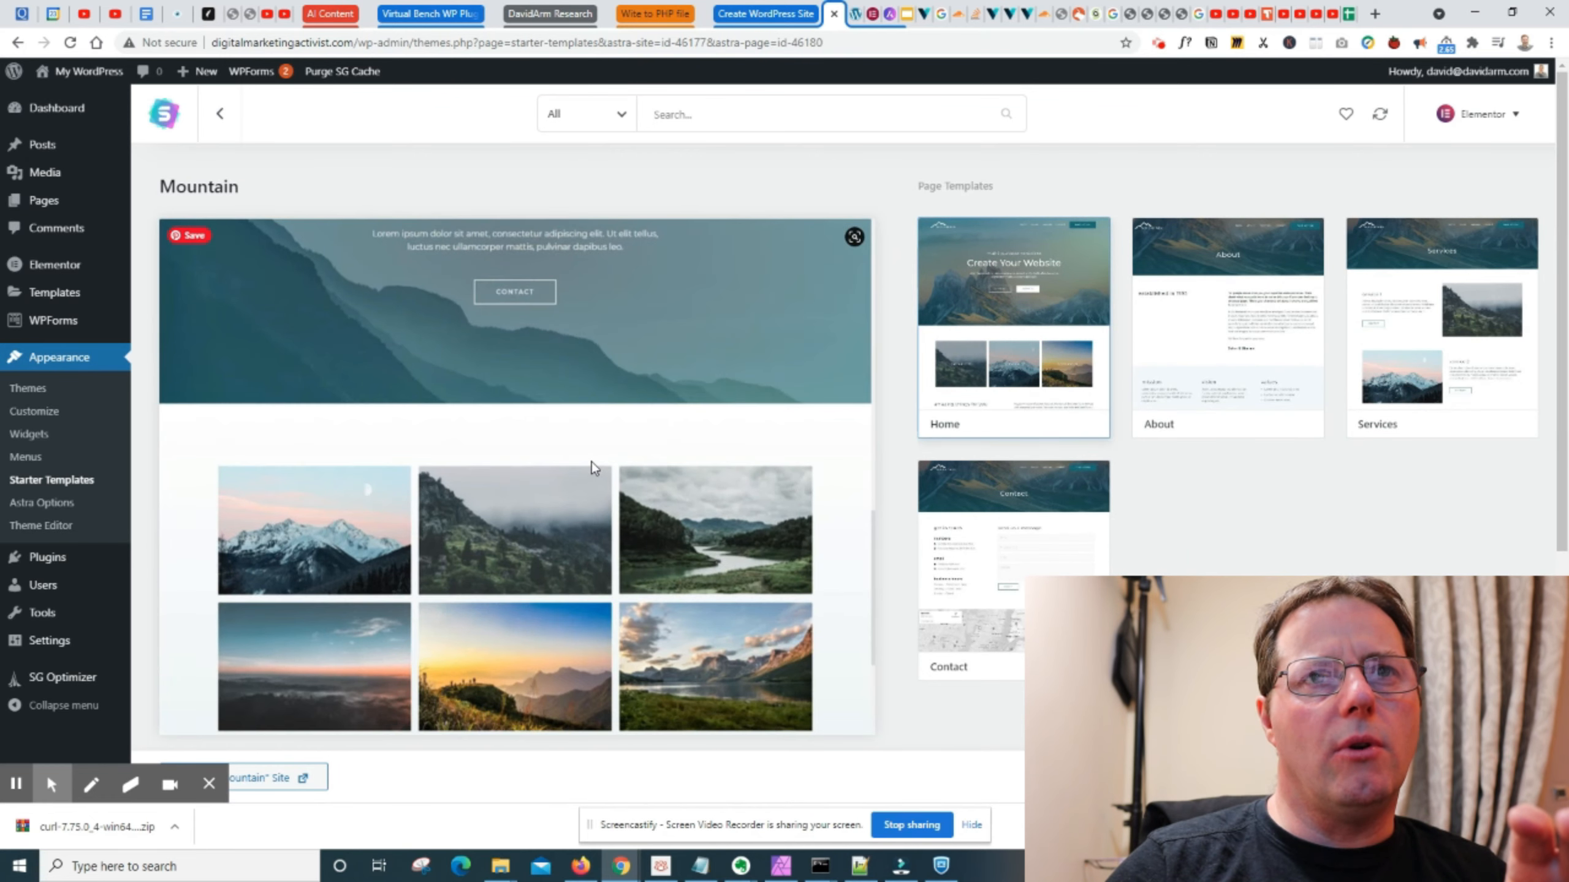
{"action": "scroll", "coordinate": [593, 467], "scroll_direction": "down", "scroll_amount": 3}
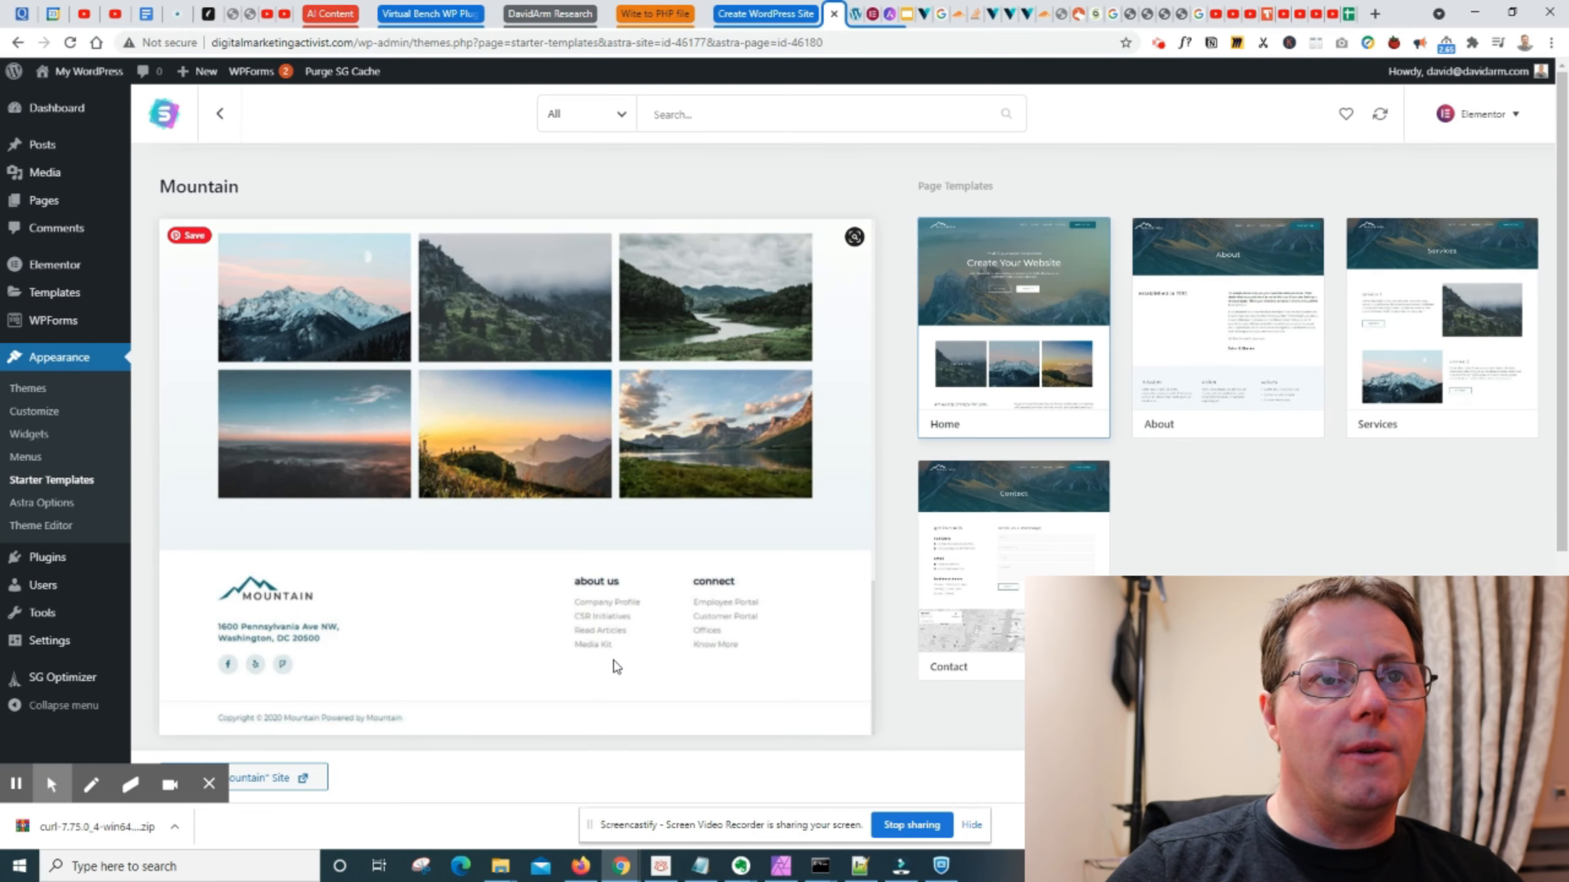
{"action": "scroll", "coordinate": [522, 402], "scroll_direction": "up", "scroll_amount": 10}
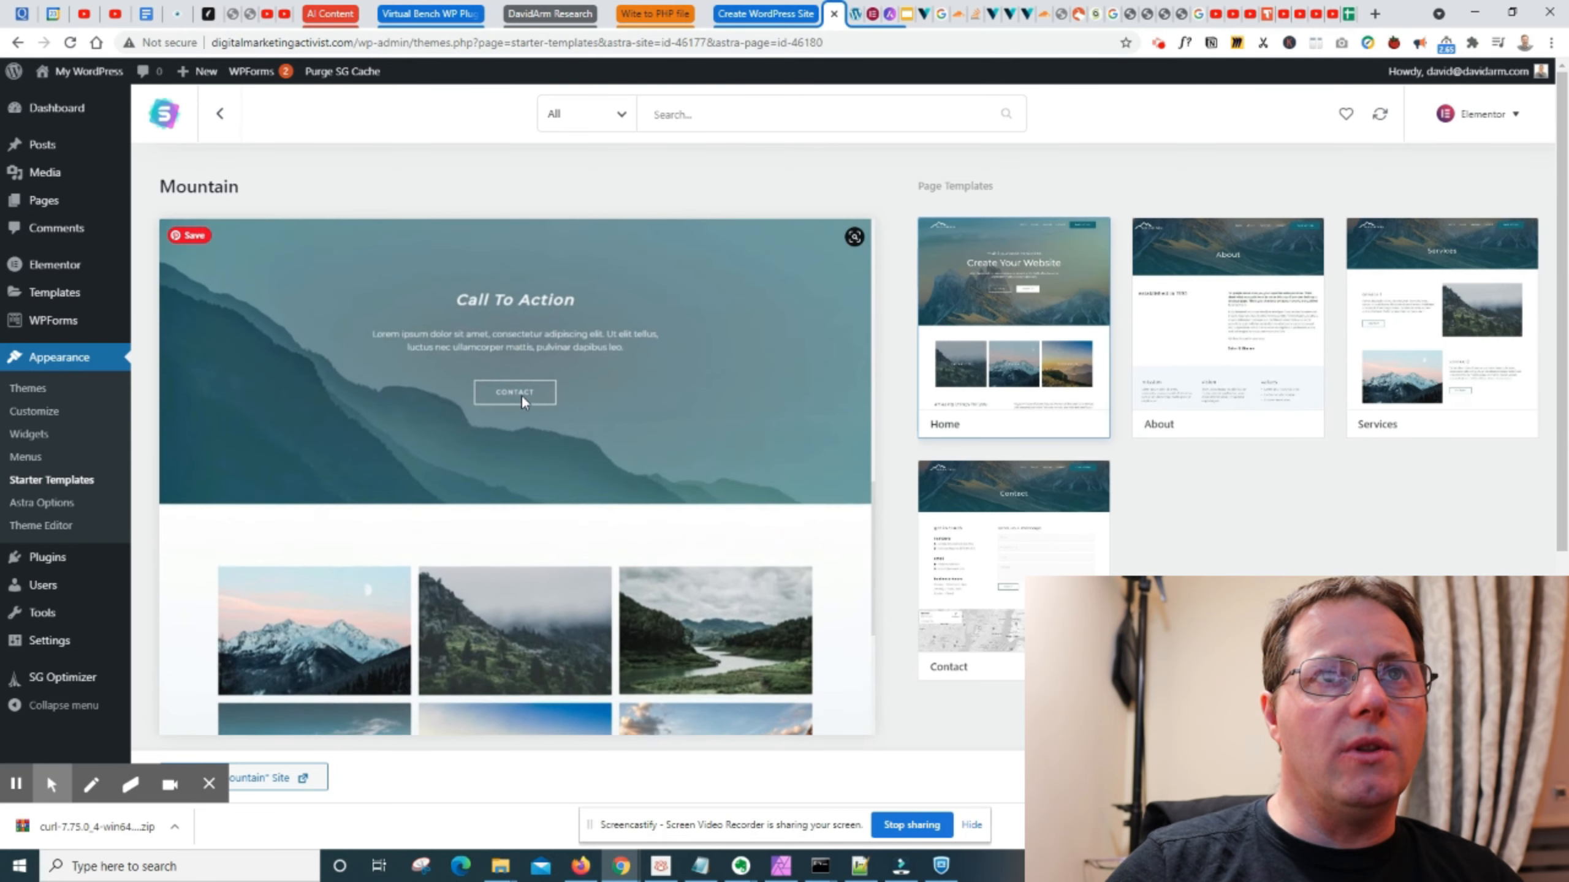
{"action": "scroll", "coordinate": [593, 550], "scroll_direction": "down", "scroll_amount": 10}
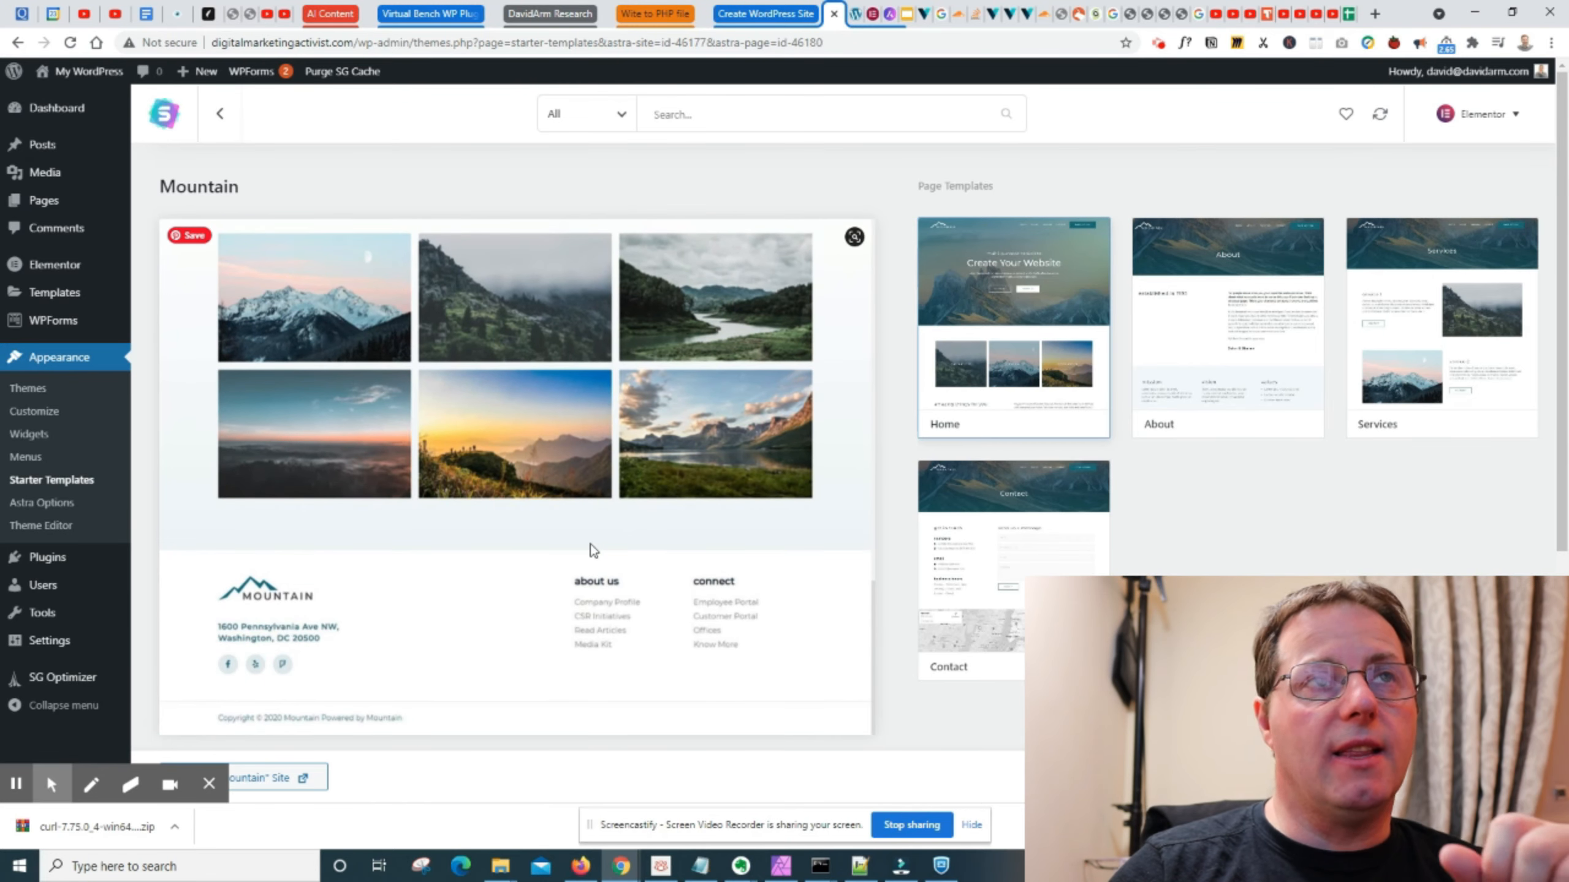
{"action": "left_click", "coordinate": [219, 113]}
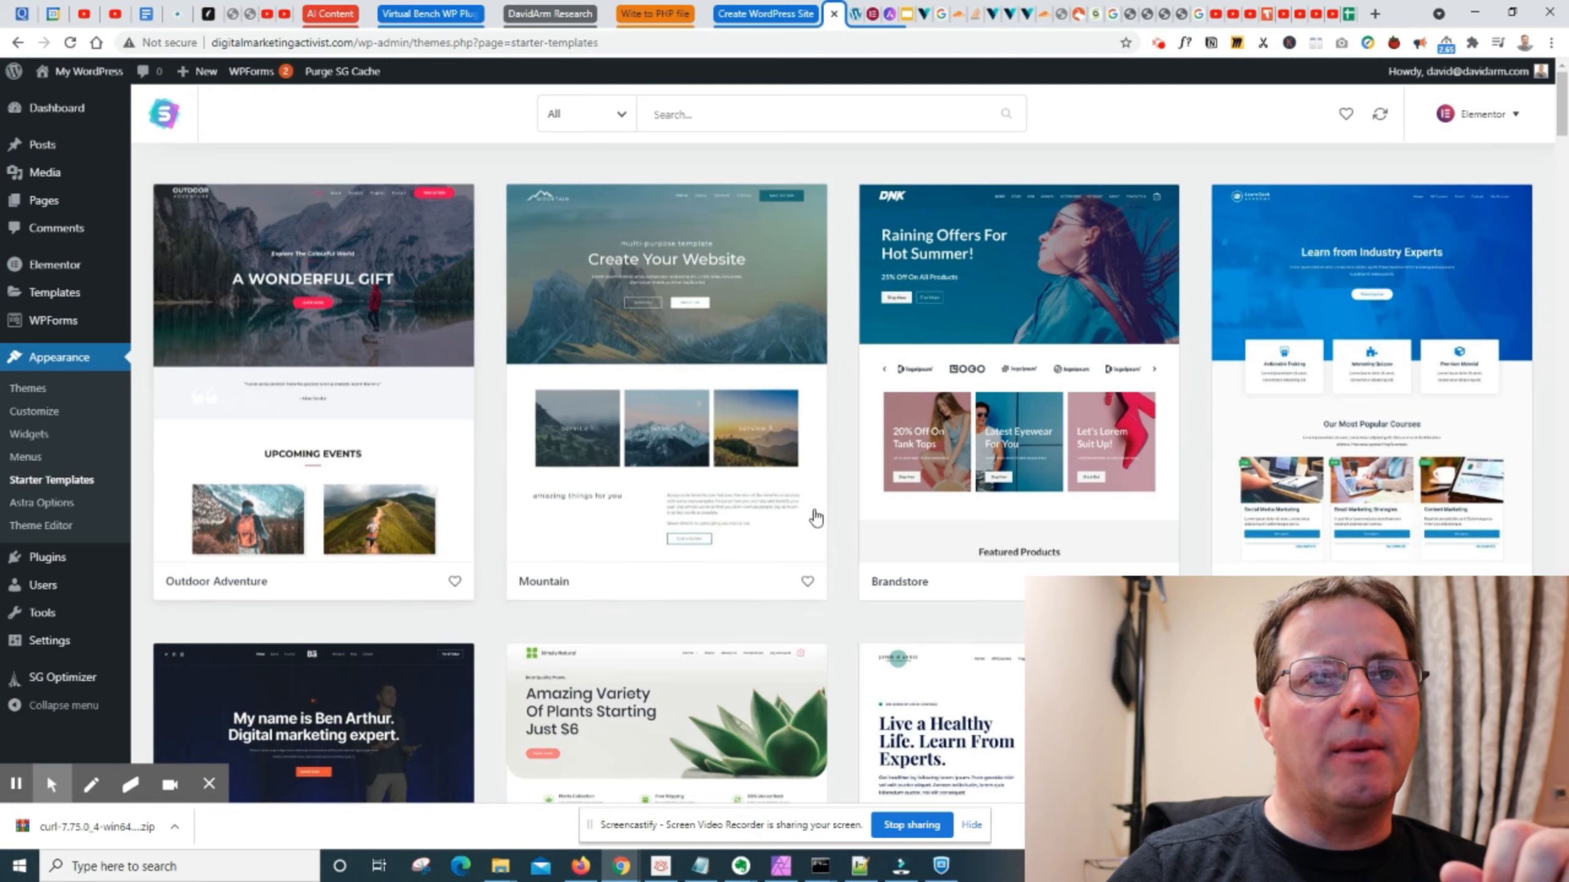
- Open the Calligraphy Artist template further down the library and look through its About page preview
{"action": "scroll", "coordinate": [815, 519], "scroll_direction": "down", "scroll_amount": 20}
{"action": "scroll", "coordinate": [822, 525], "scroll_direction": "down", "scroll_amount": 20}
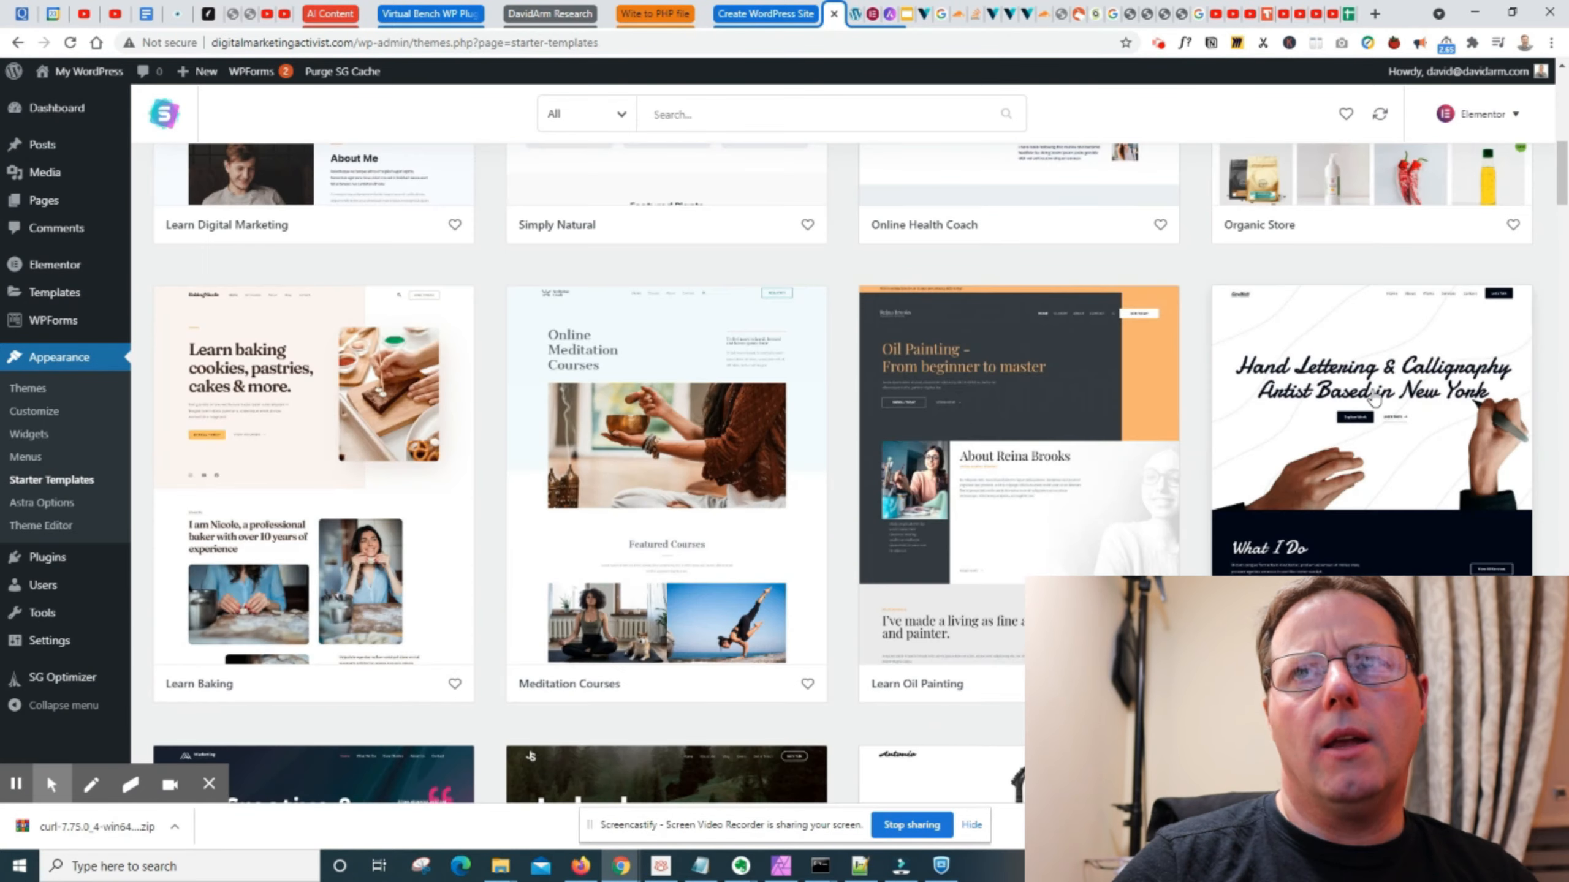
{"action": "left_click", "coordinate": [1374, 398]}
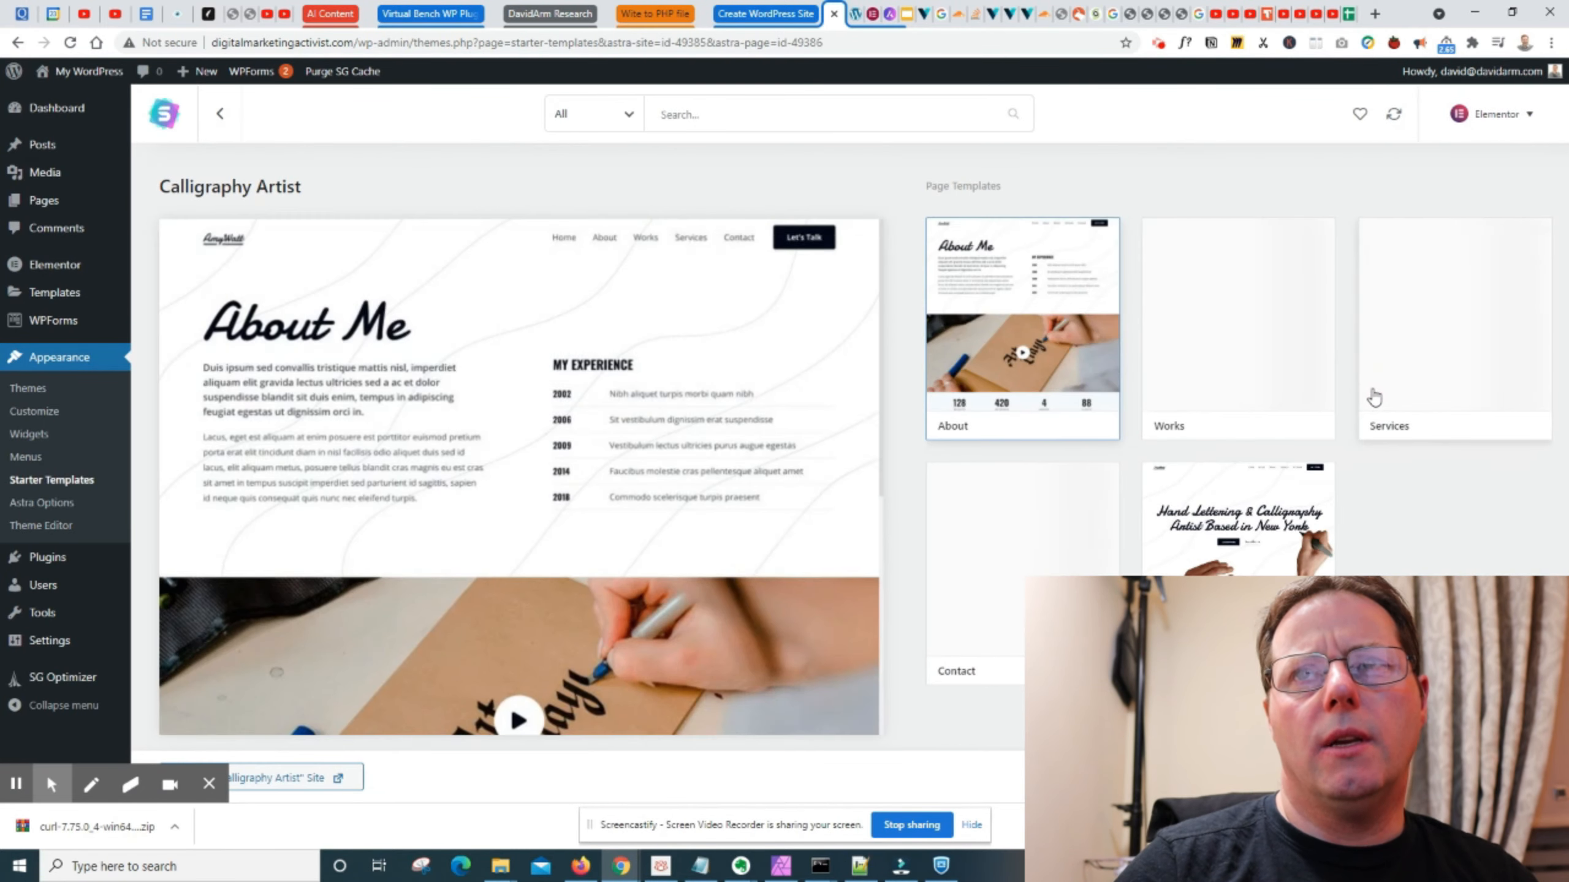
{"action": "scroll", "coordinate": [396, 427], "scroll_direction": "down", "scroll_amount": 10}
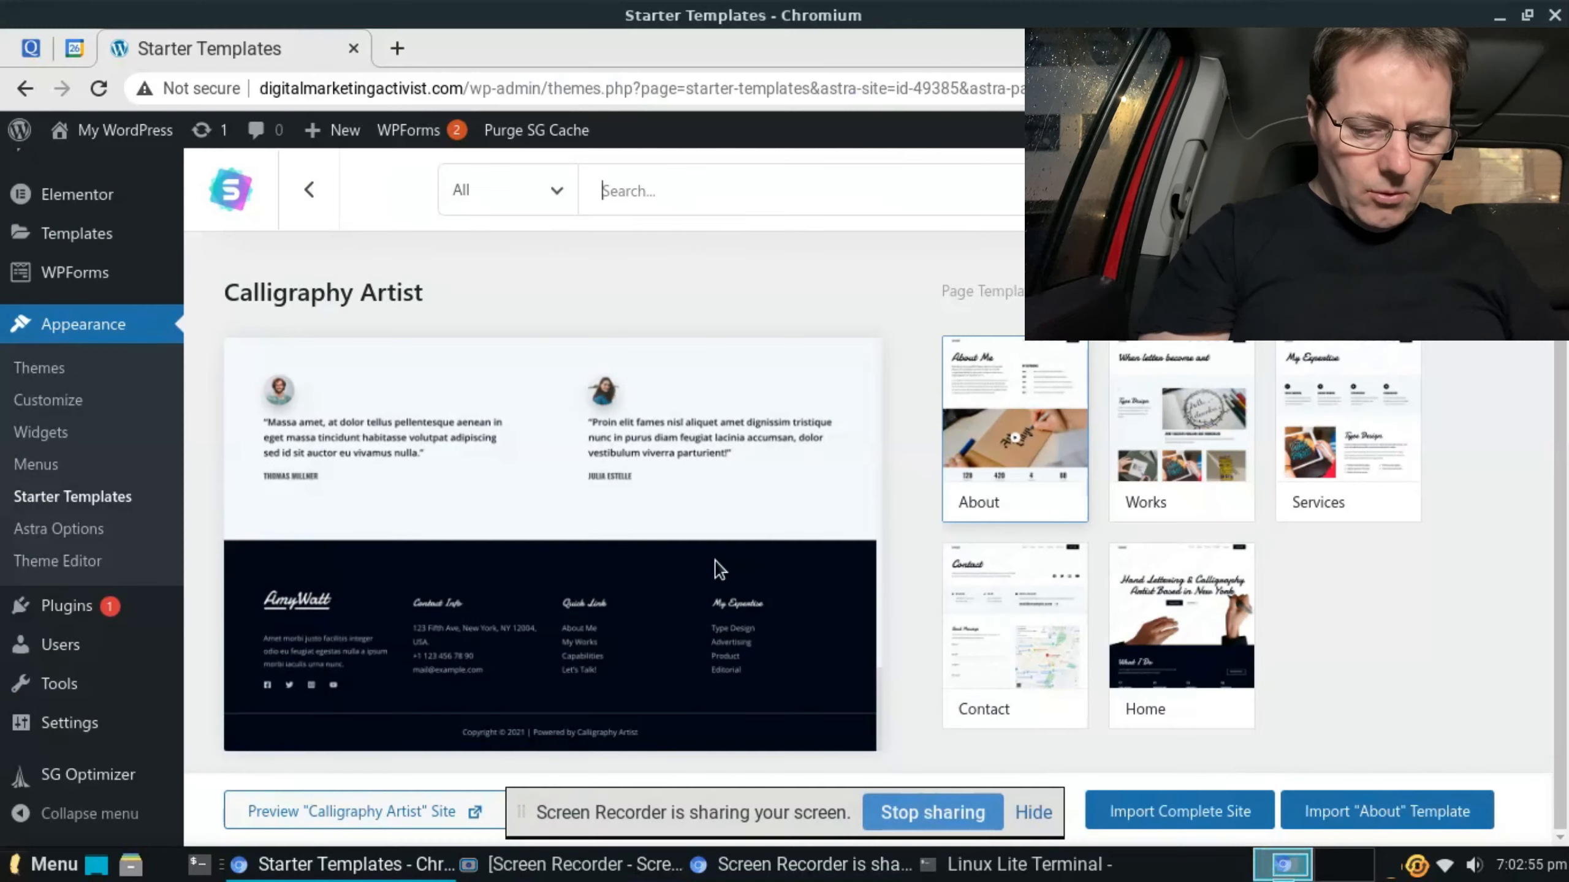
{"action": "scroll", "coordinate": [715, 562], "scroll_direction": "up", "scroll_amount": 10}
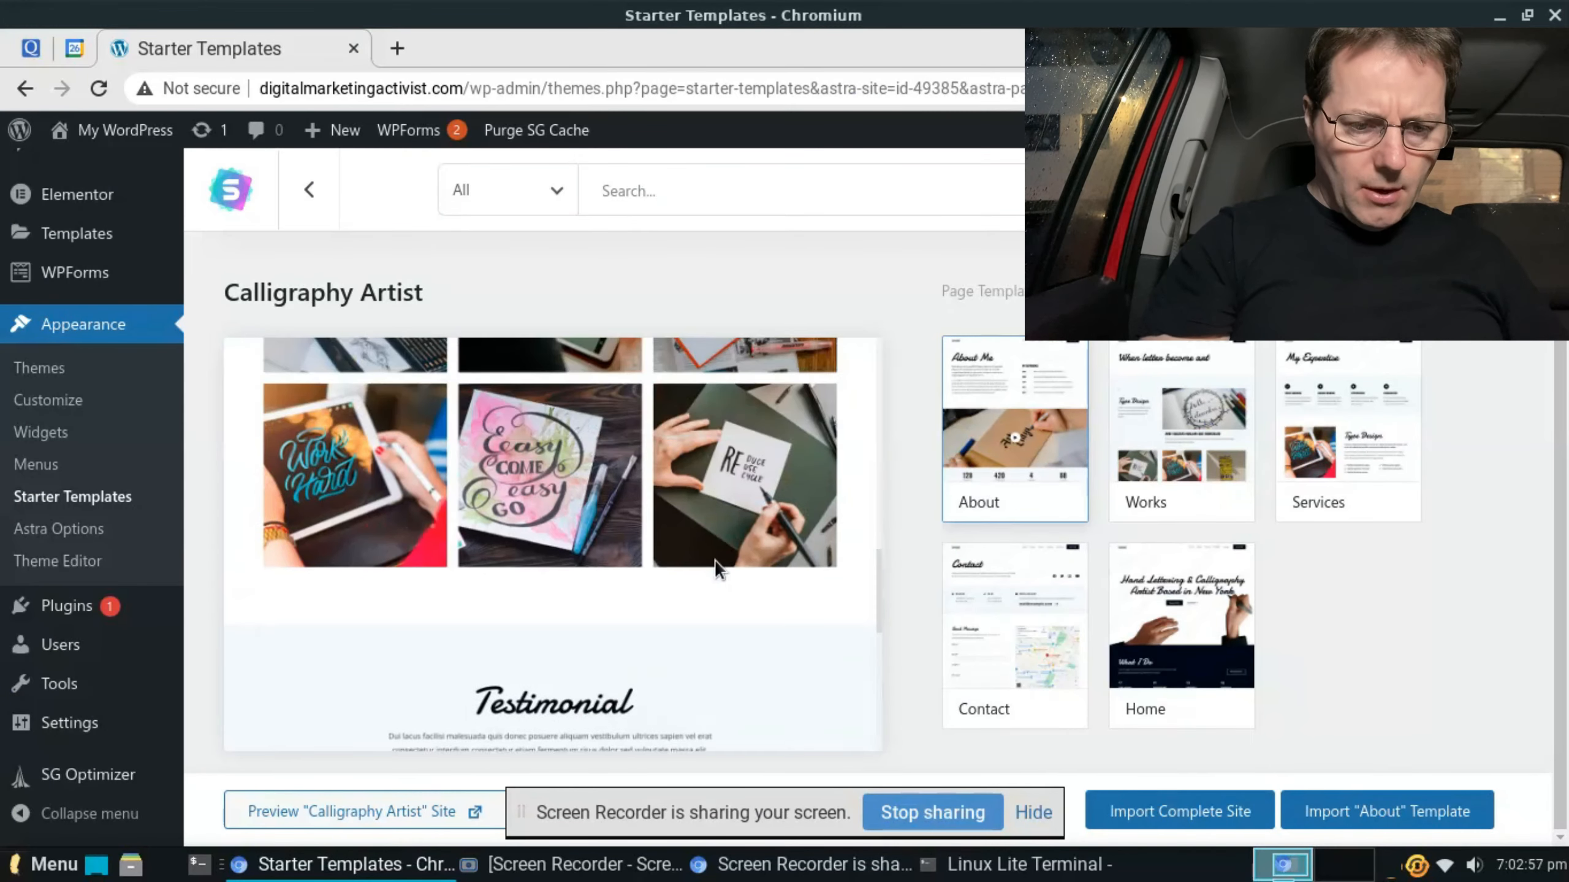
{"action": "scroll", "coordinate": [714, 567], "scroll_direction": "up", "scroll_amount": 5}
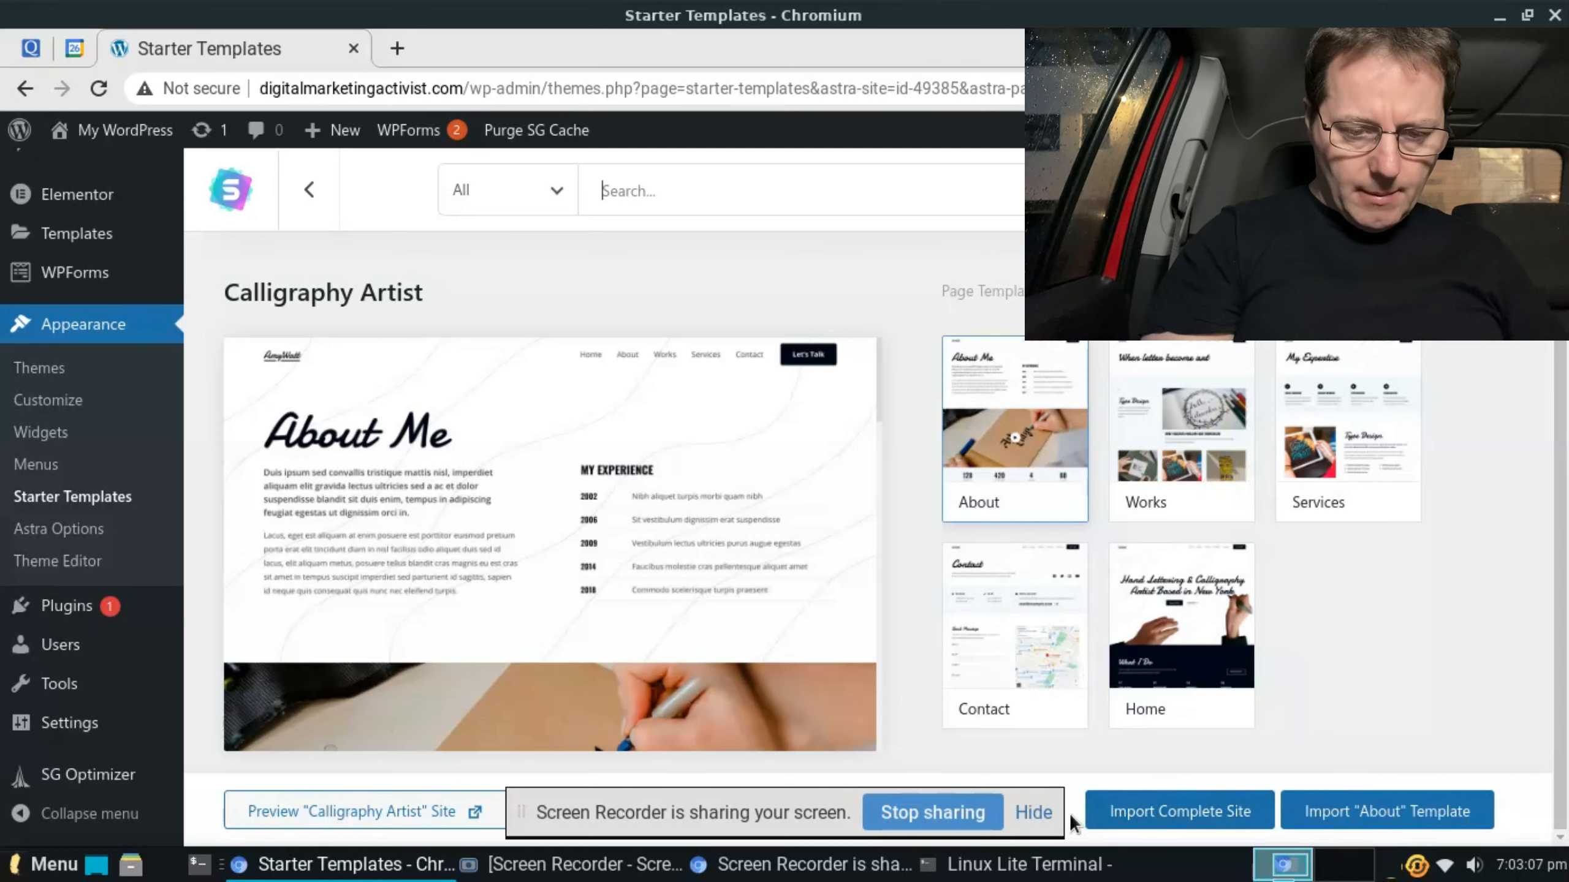
- Import the complete Calligraphy Artist site with Delete Previously Imported Site enabled, and close the import dialog
{"action": "left_click", "coordinate": [1033, 812]}
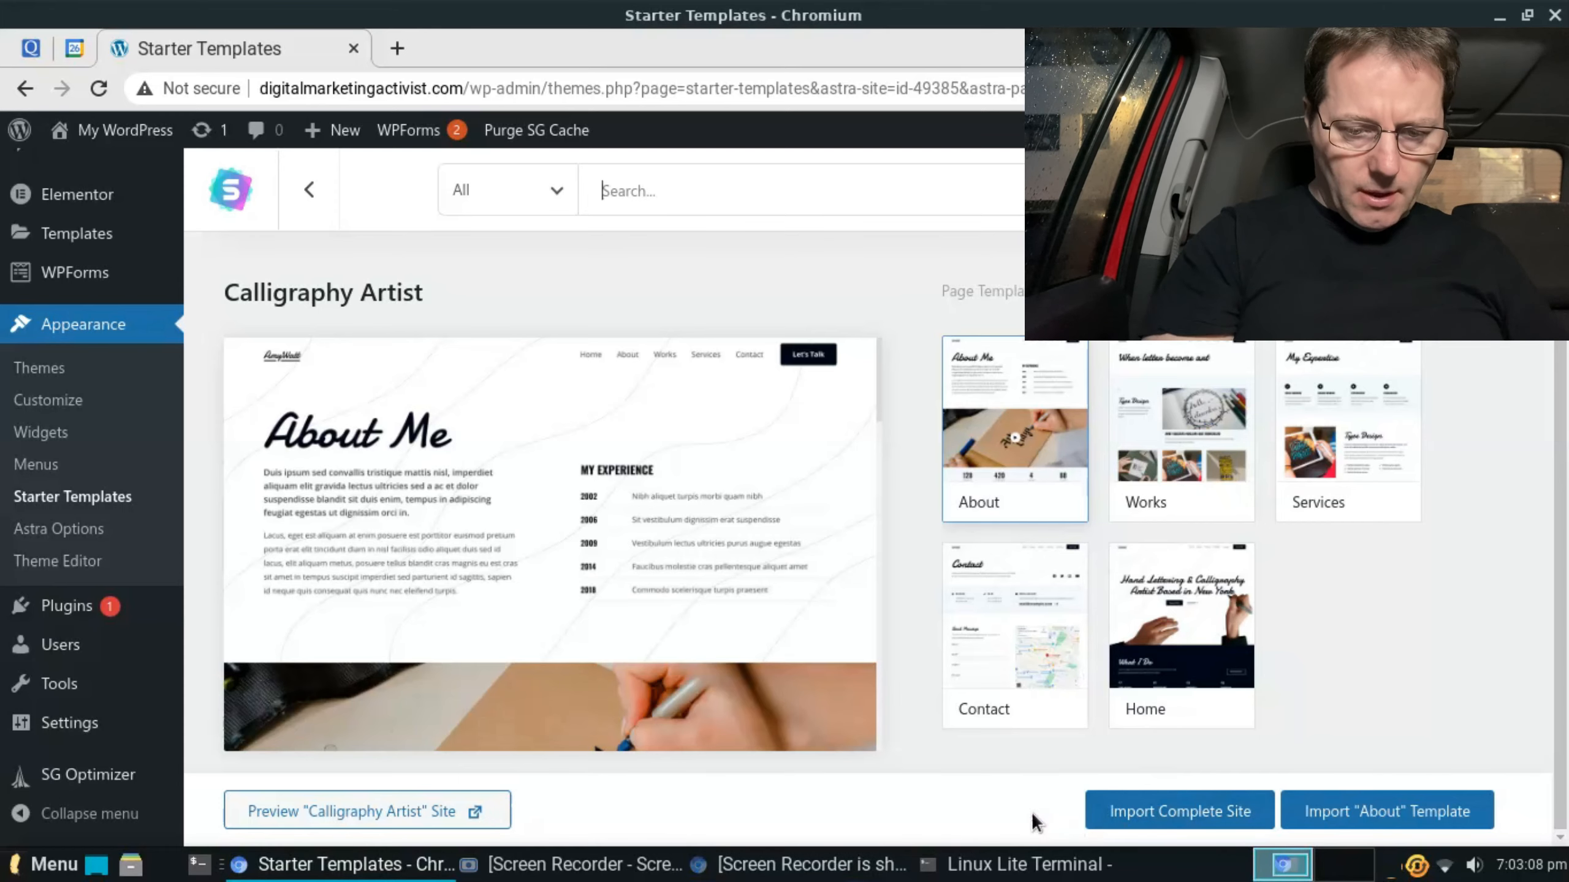
{"action": "left_click", "coordinate": [1125, 822]}
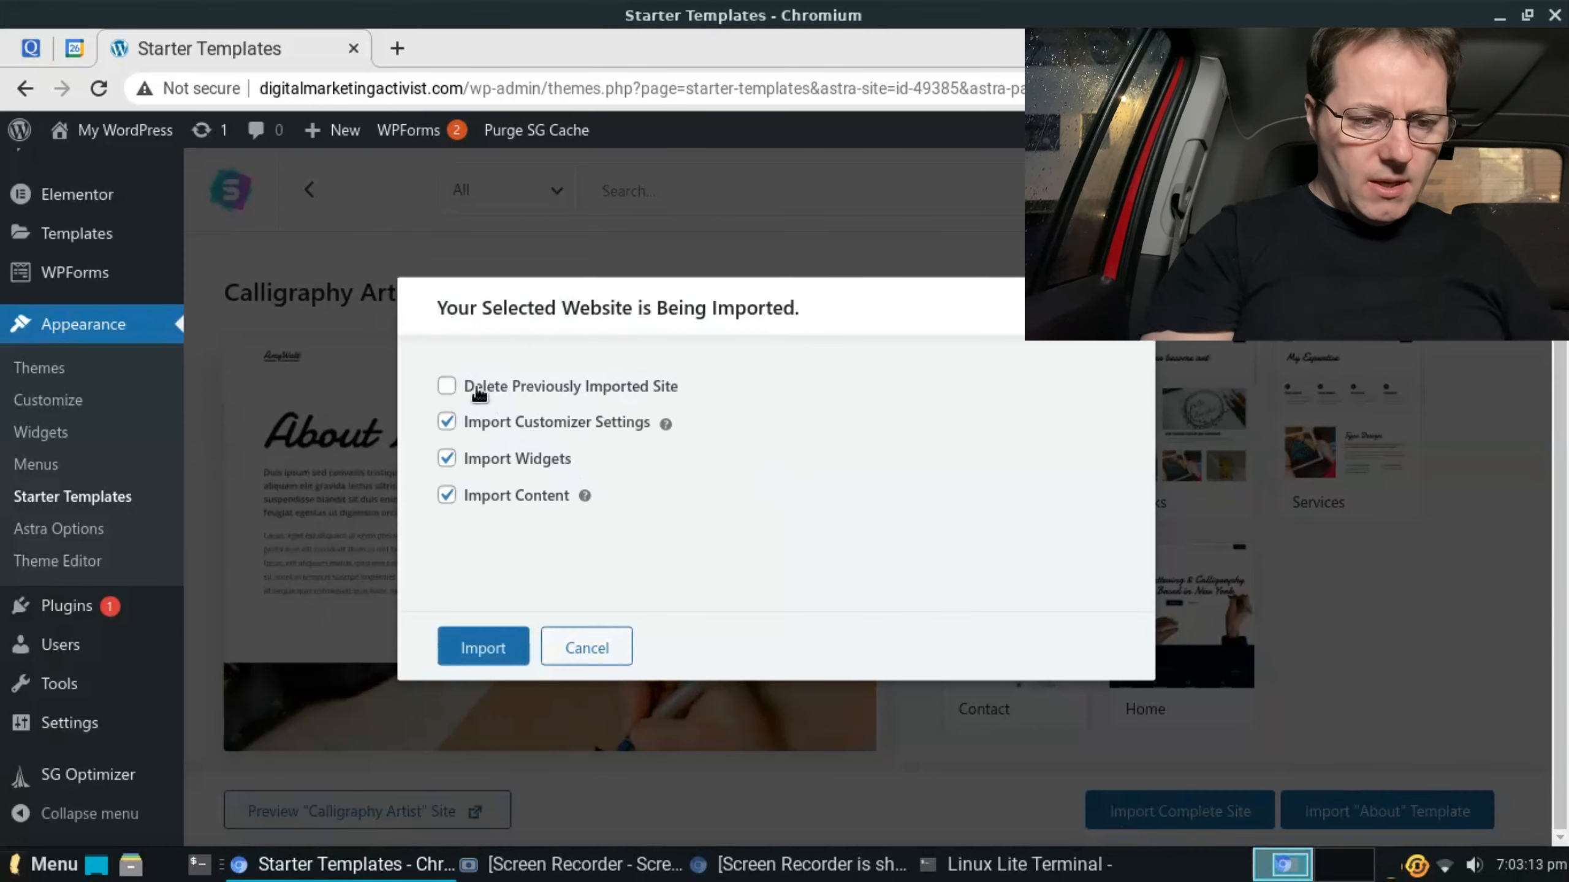
{"action": "left_click", "coordinate": [469, 389]}
{"action": "left_click", "coordinate": [449, 649]}
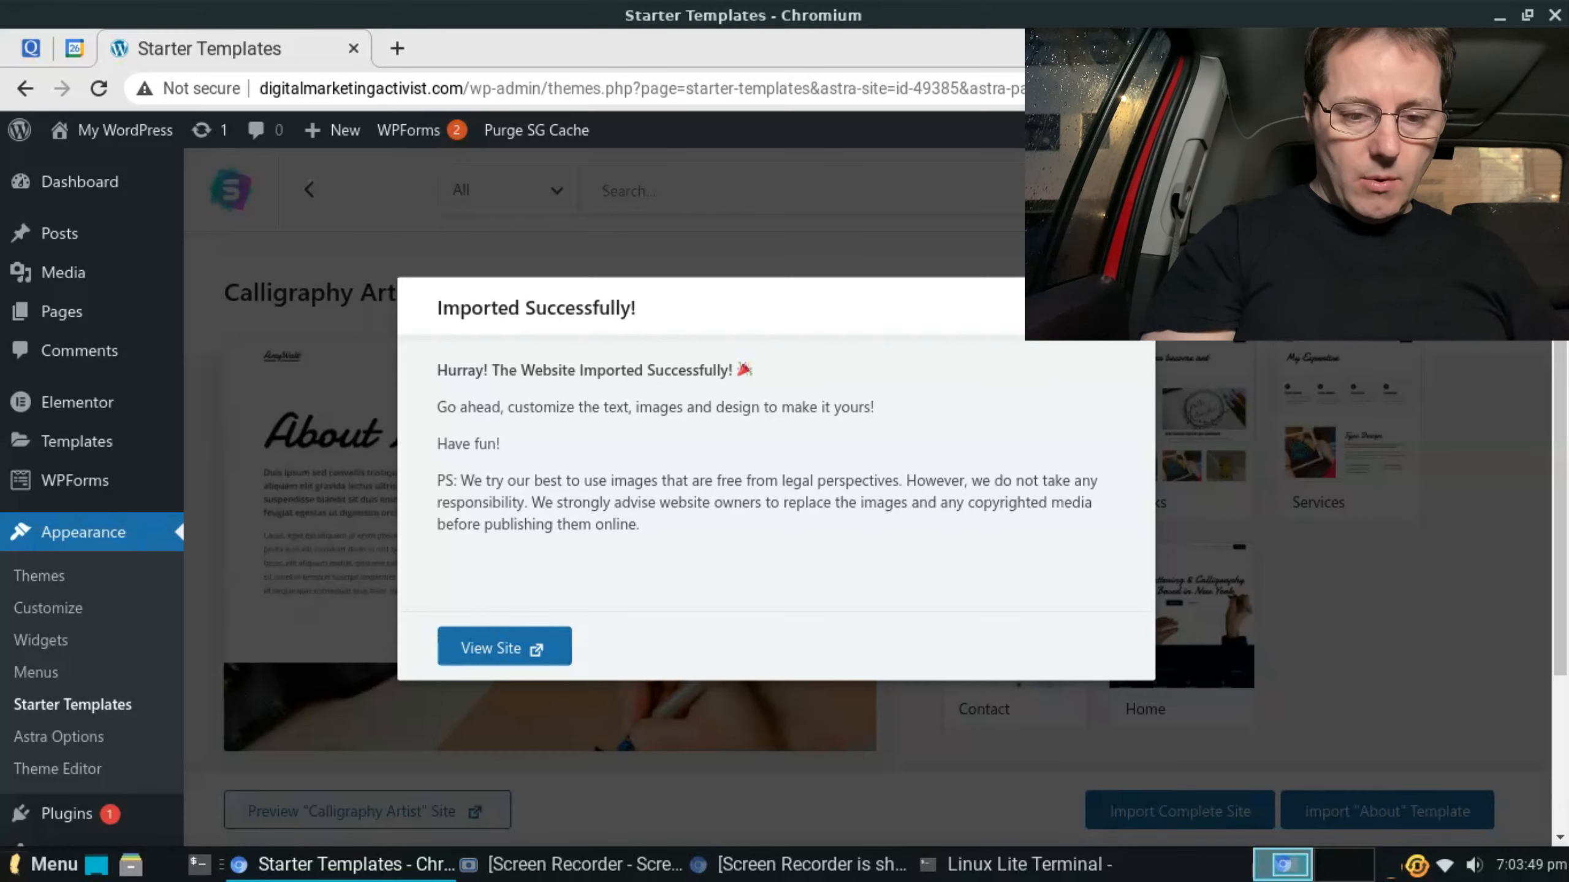
{"action": "left_click", "coordinate": [1126, 308]}
- In the theme customizer's global Base Typography settings, set the body font family to Verdana
{"action": "scroll", "coordinate": [115, 416], "scroll_direction": "down", "scroll_amount": 1}
{"action": "mouse_move", "coordinate": [114, 416]}
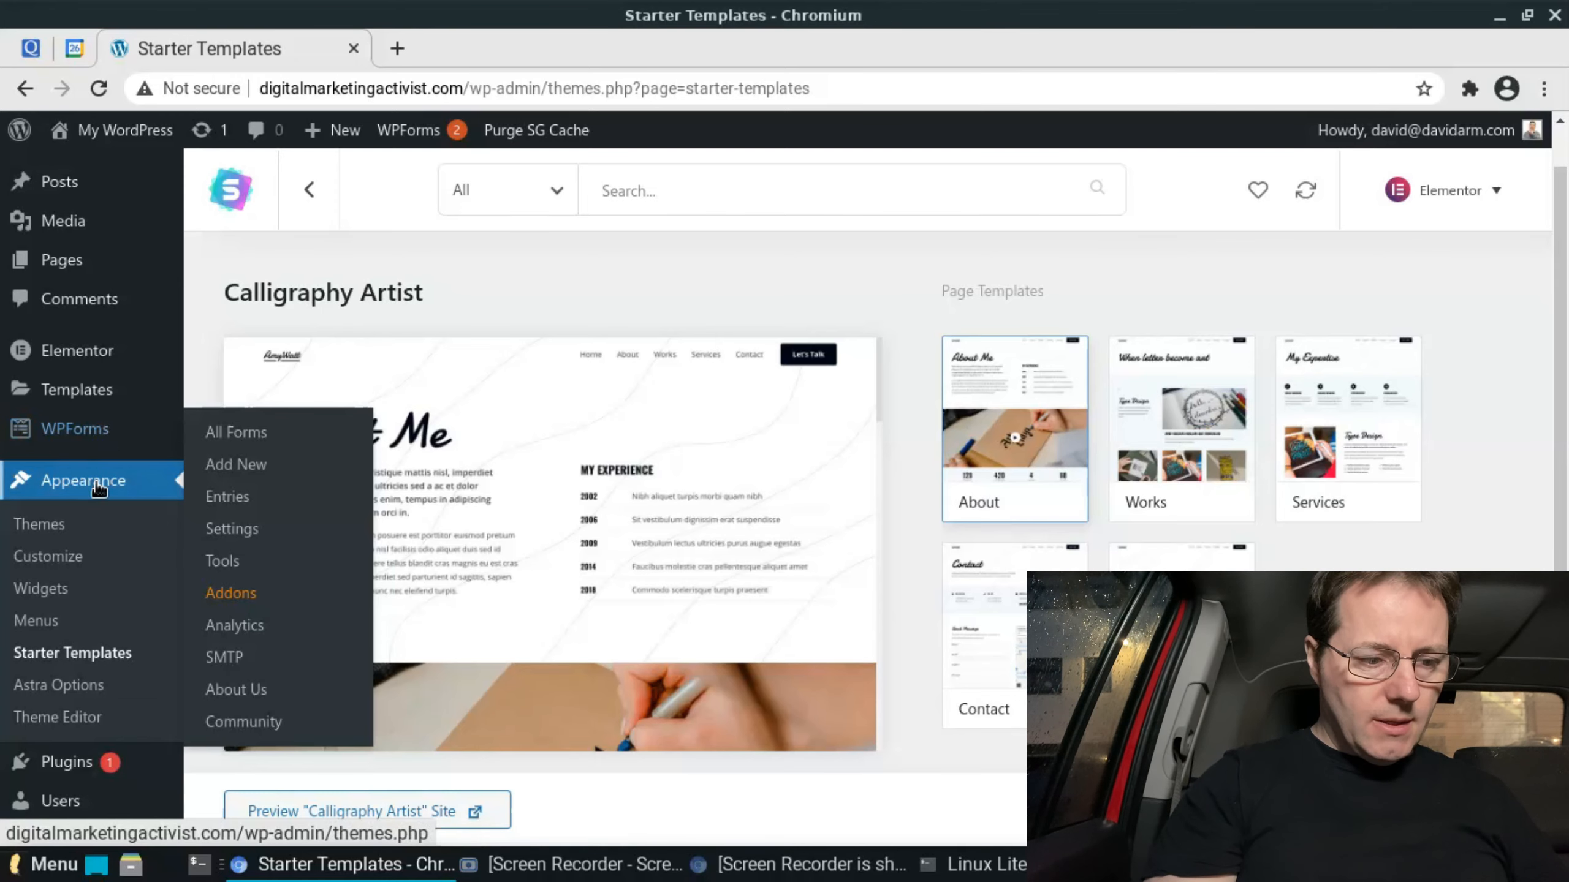
{"action": "left_click", "coordinate": [55, 563]}
{"action": "left_click", "coordinate": [196, 417]}
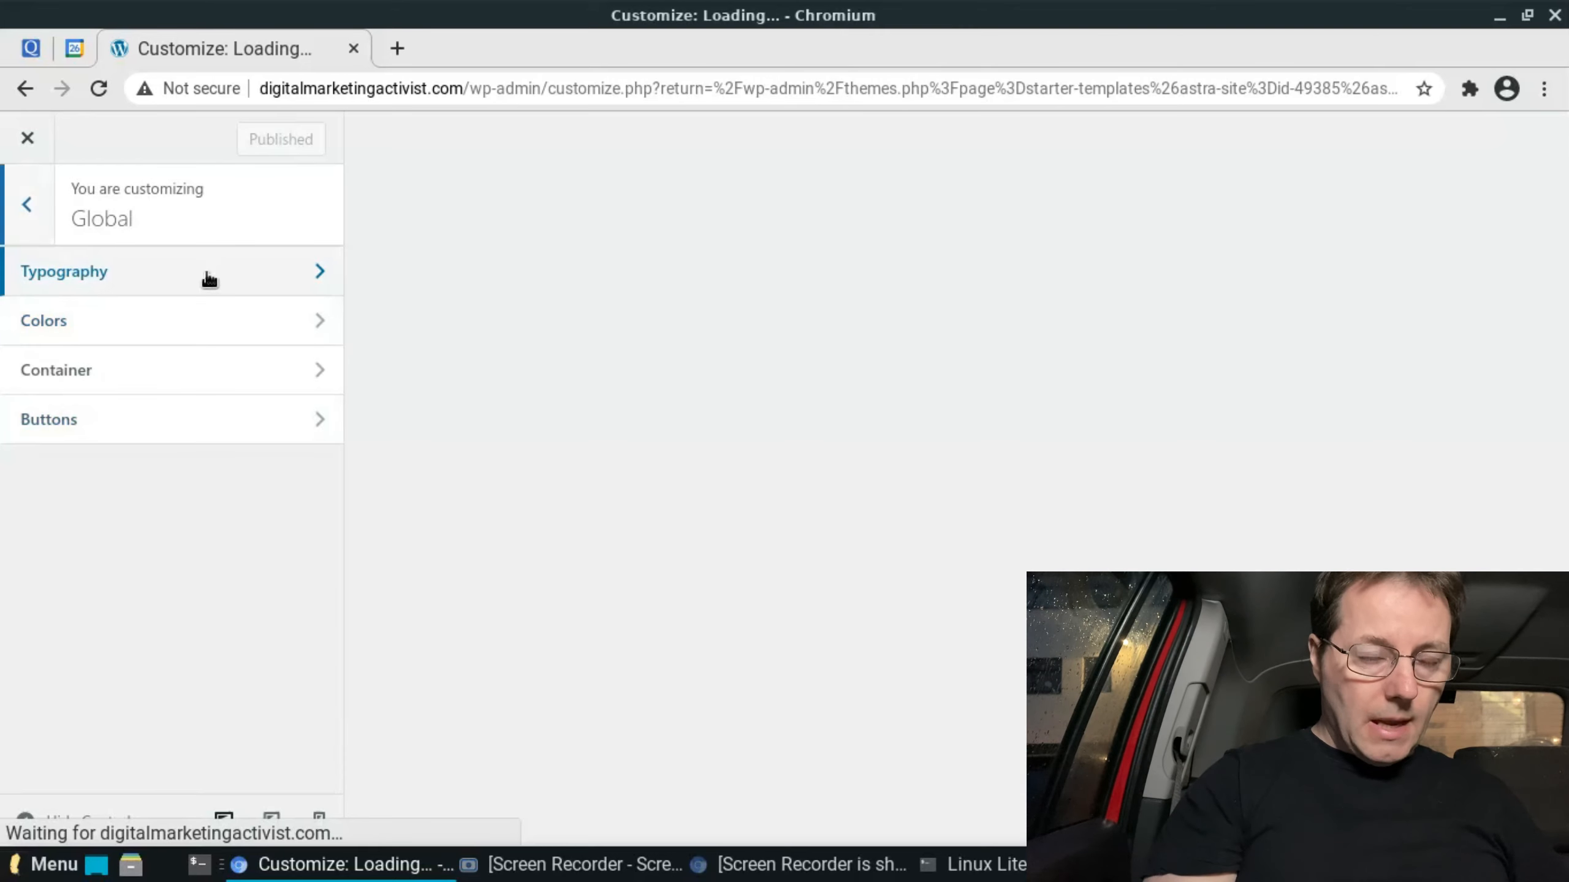
{"action": "left_click", "coordinate": [209, 277]}
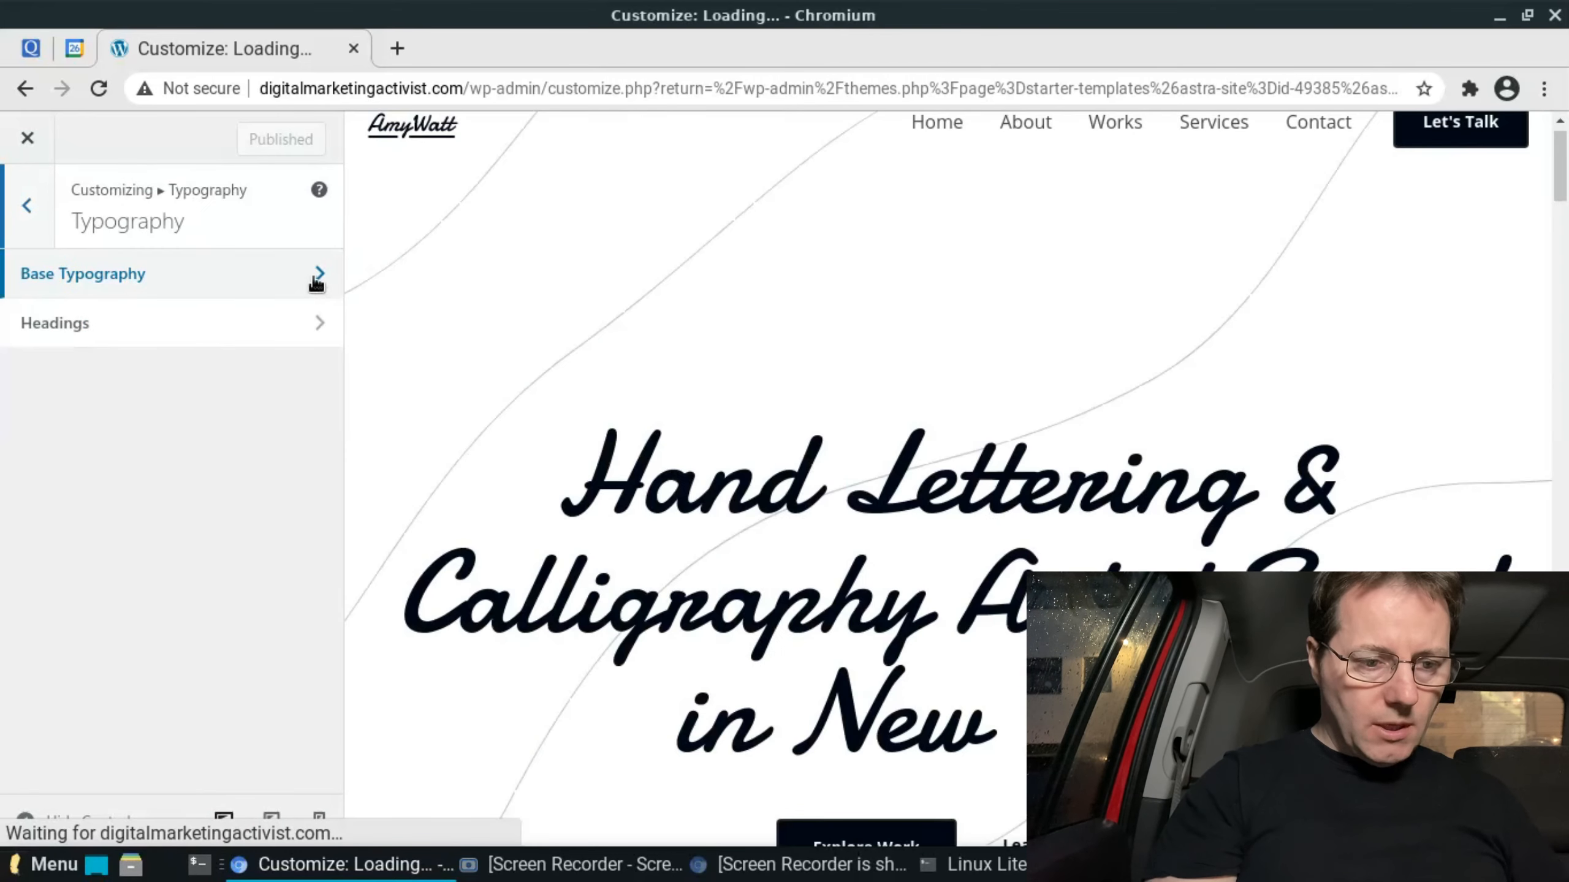
{"action": "left_click", "coordinate": [315, 283]}
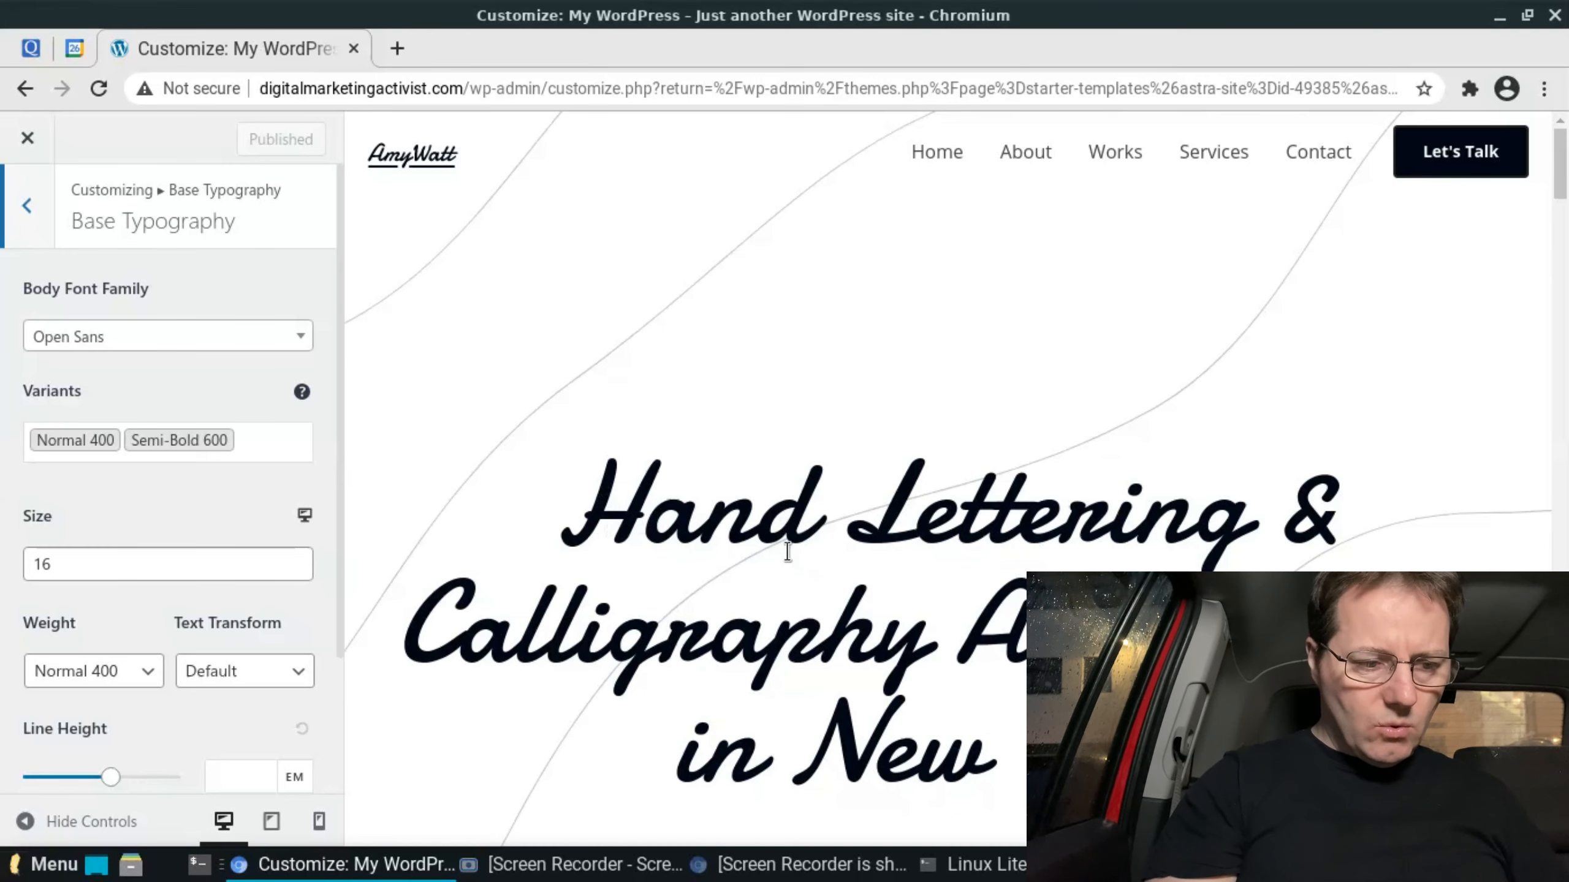
{"action": "scroll", "coordinate": [544, 445], "scroll_direction": "down", "scroll_amount": 1}
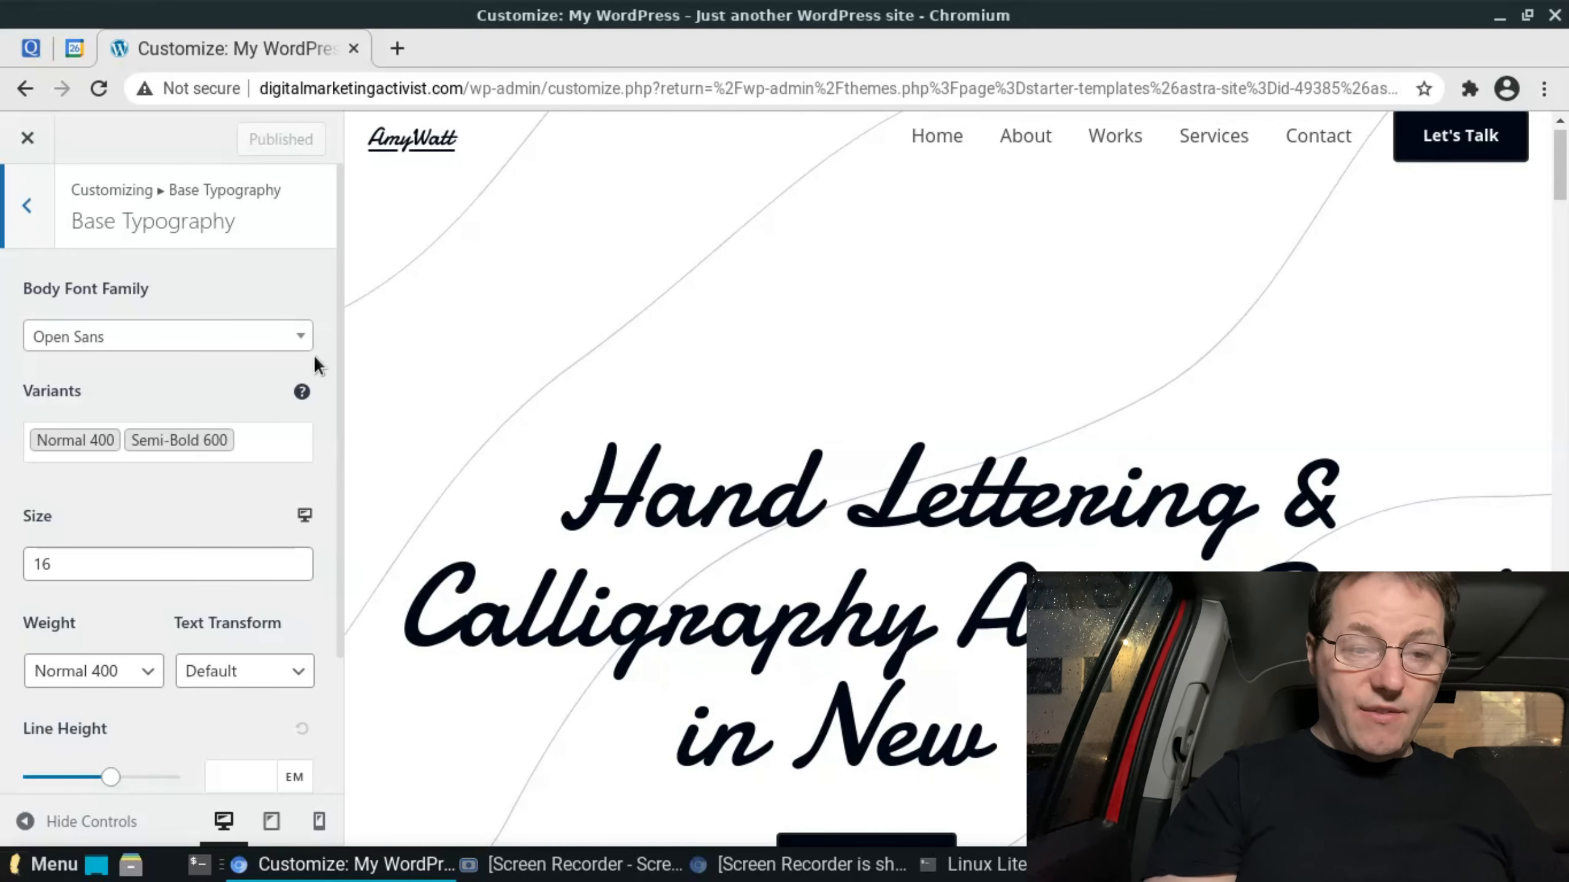
{"action": "left_click", "coordinate": [301, 338]}
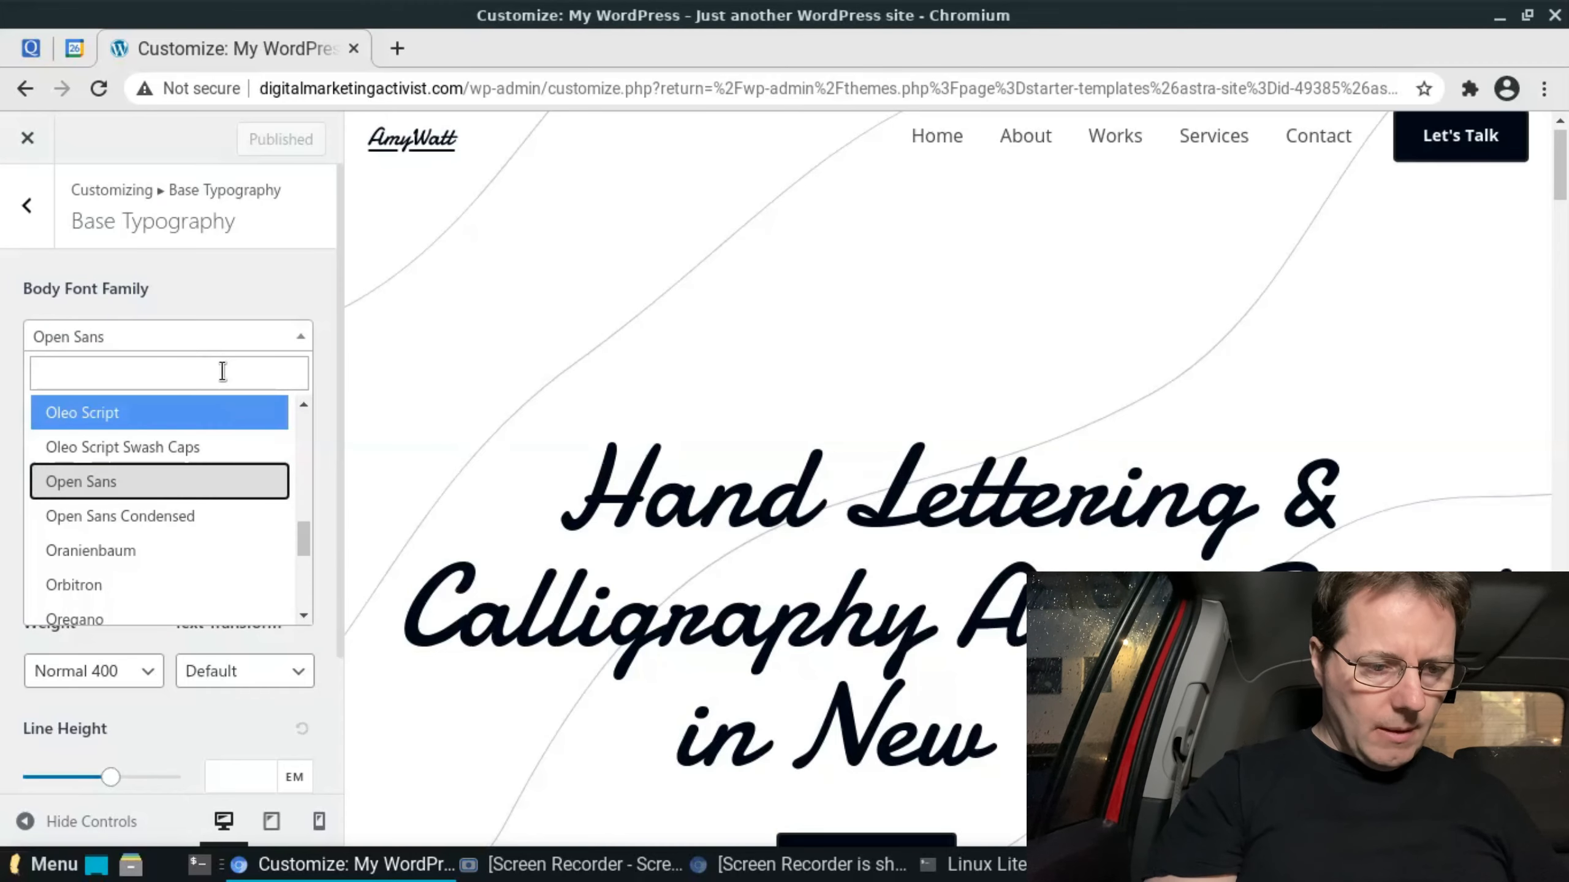
{"action": "type", "text": "ver"}
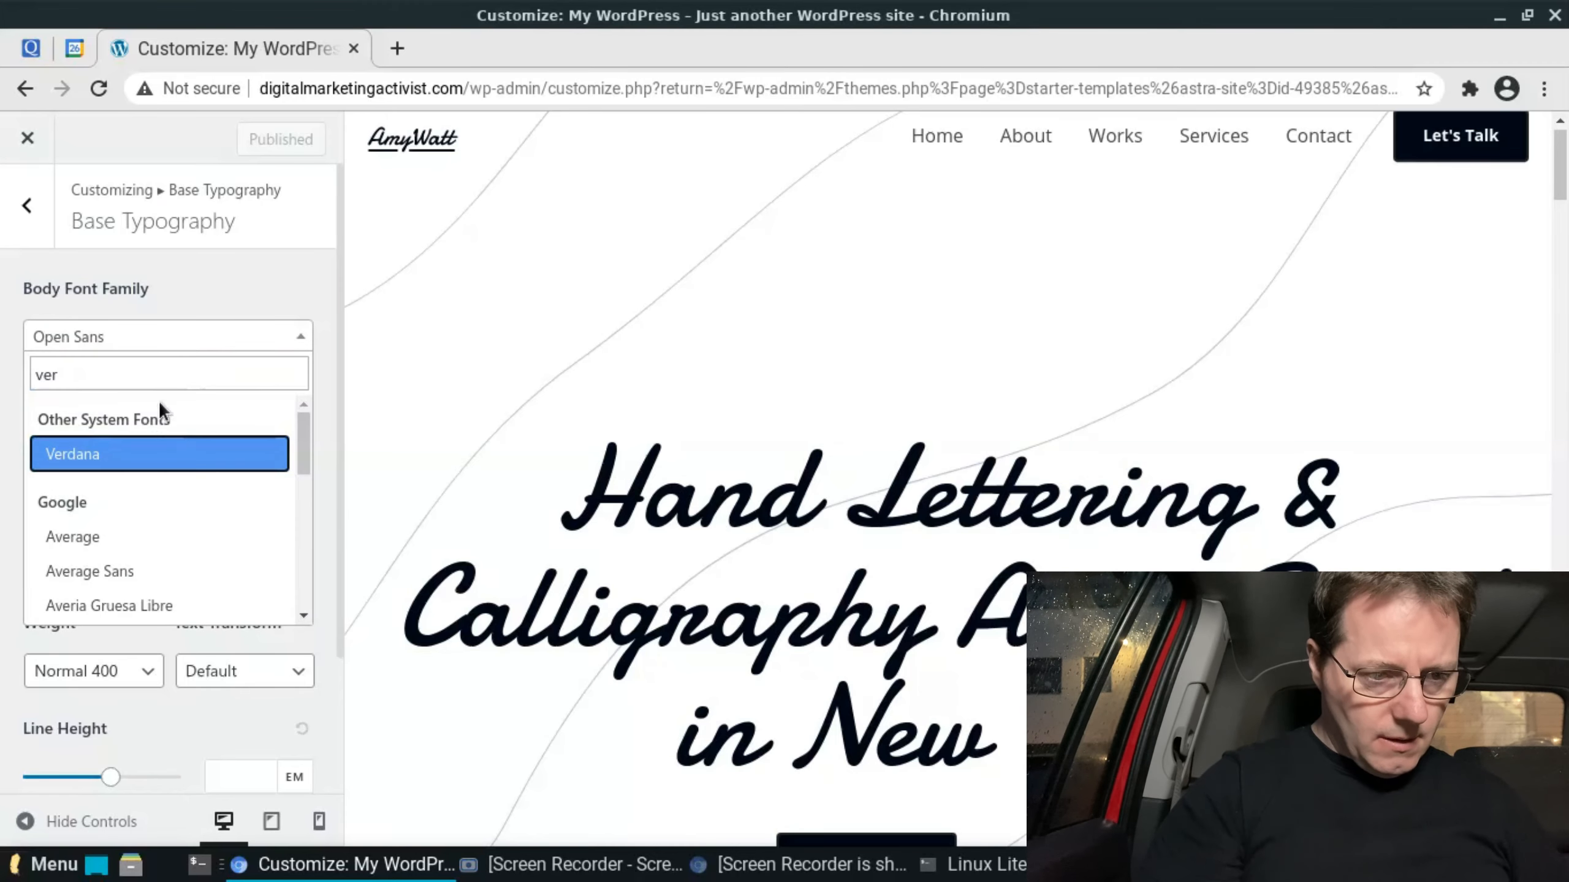
{"action": "left_click", "coordinate": [104, 458]}
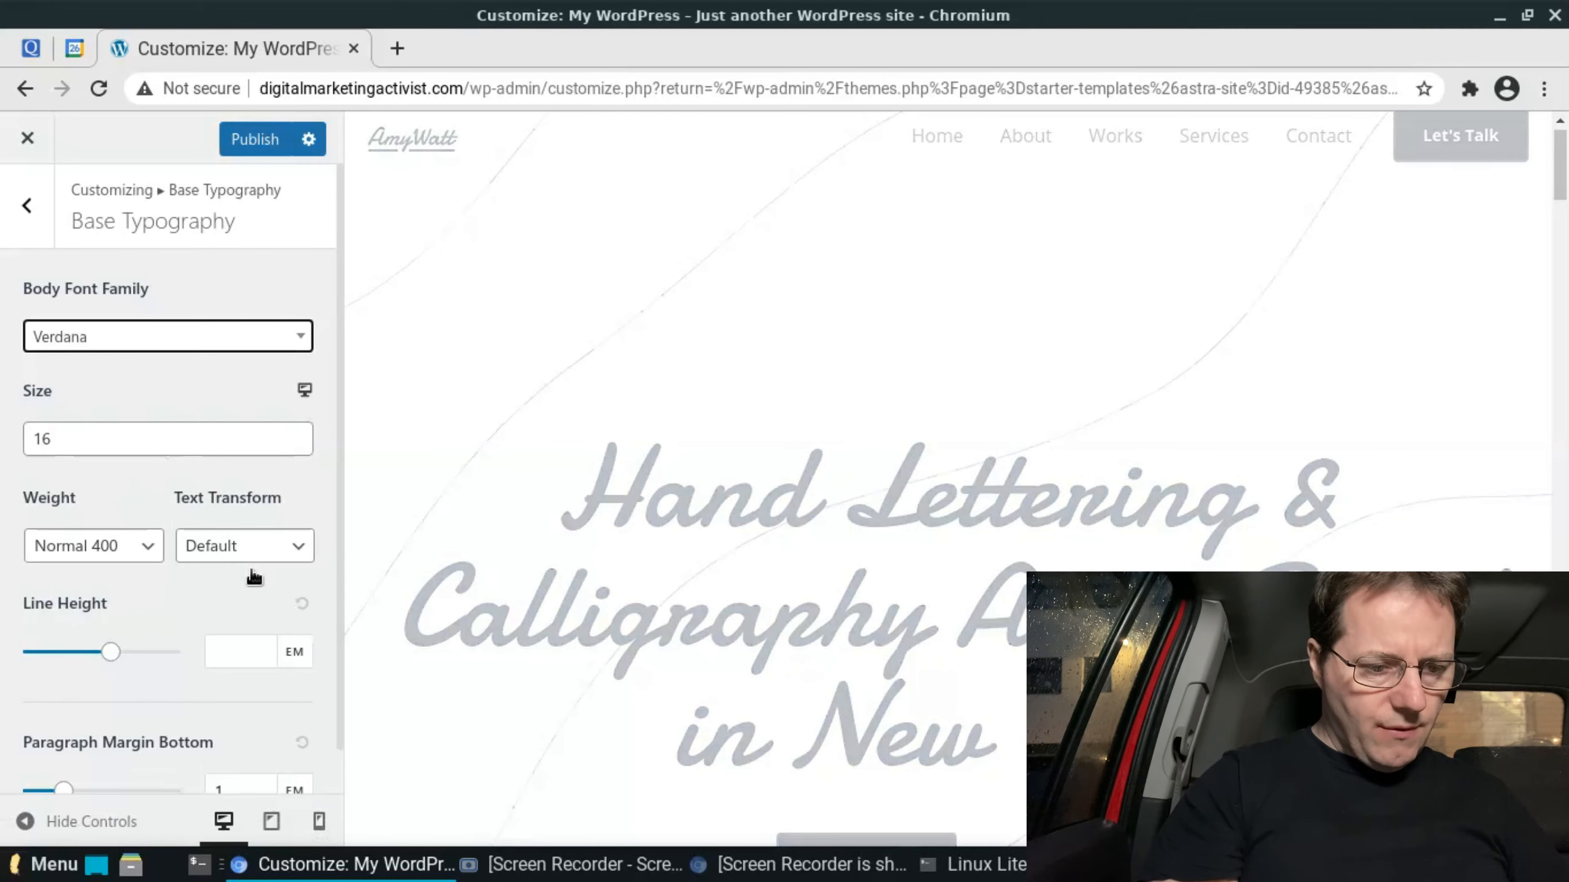
- In the global Headings typography settings, set the heading font family to Verdana
{"action": "scroll", "coordinate": [280, 616], "scroll_direction": "down", "scroll_amount": 1}
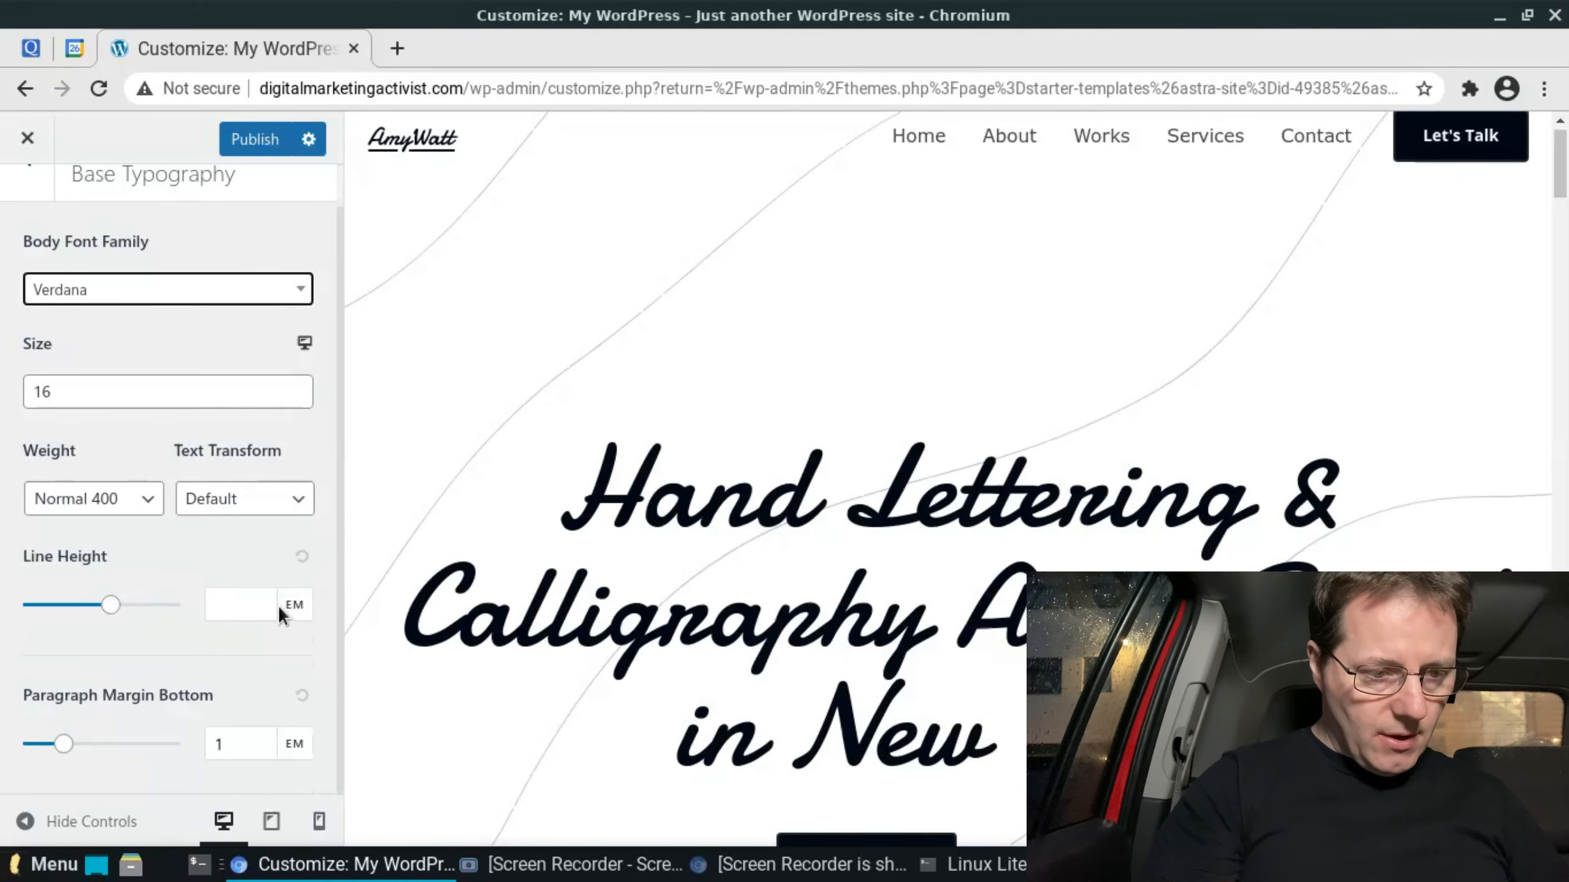
{"action": "key", "text": "Escape"}
{"action": "key", "text": "Escape"}
{"action": "left_click", "coordinate": [280, 273]}
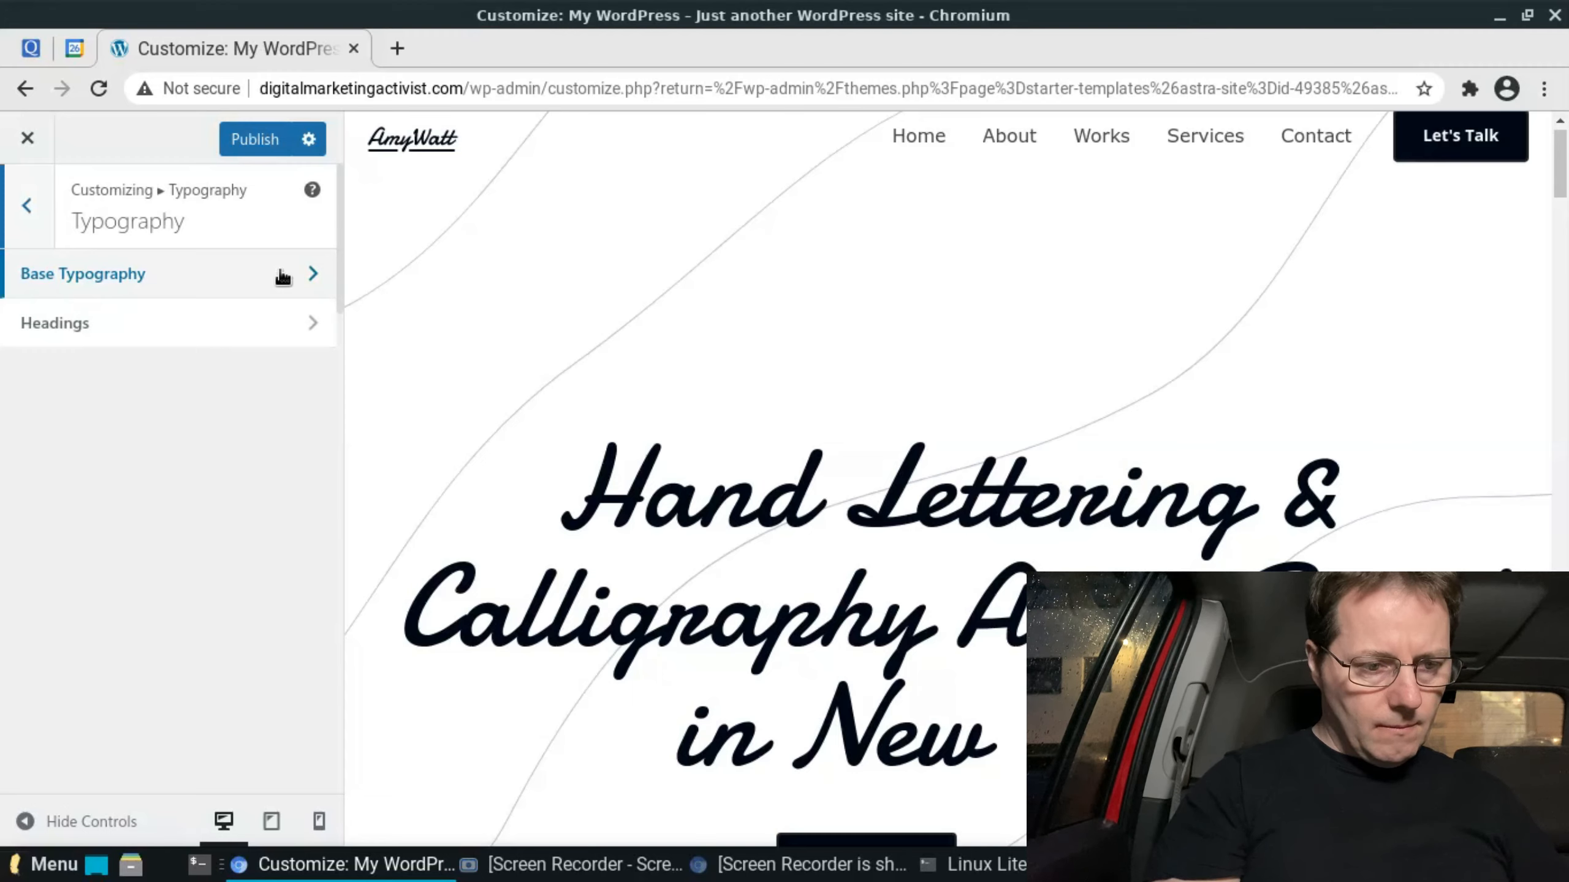
{"action": "left_click", "coordinate": [276, 326]}
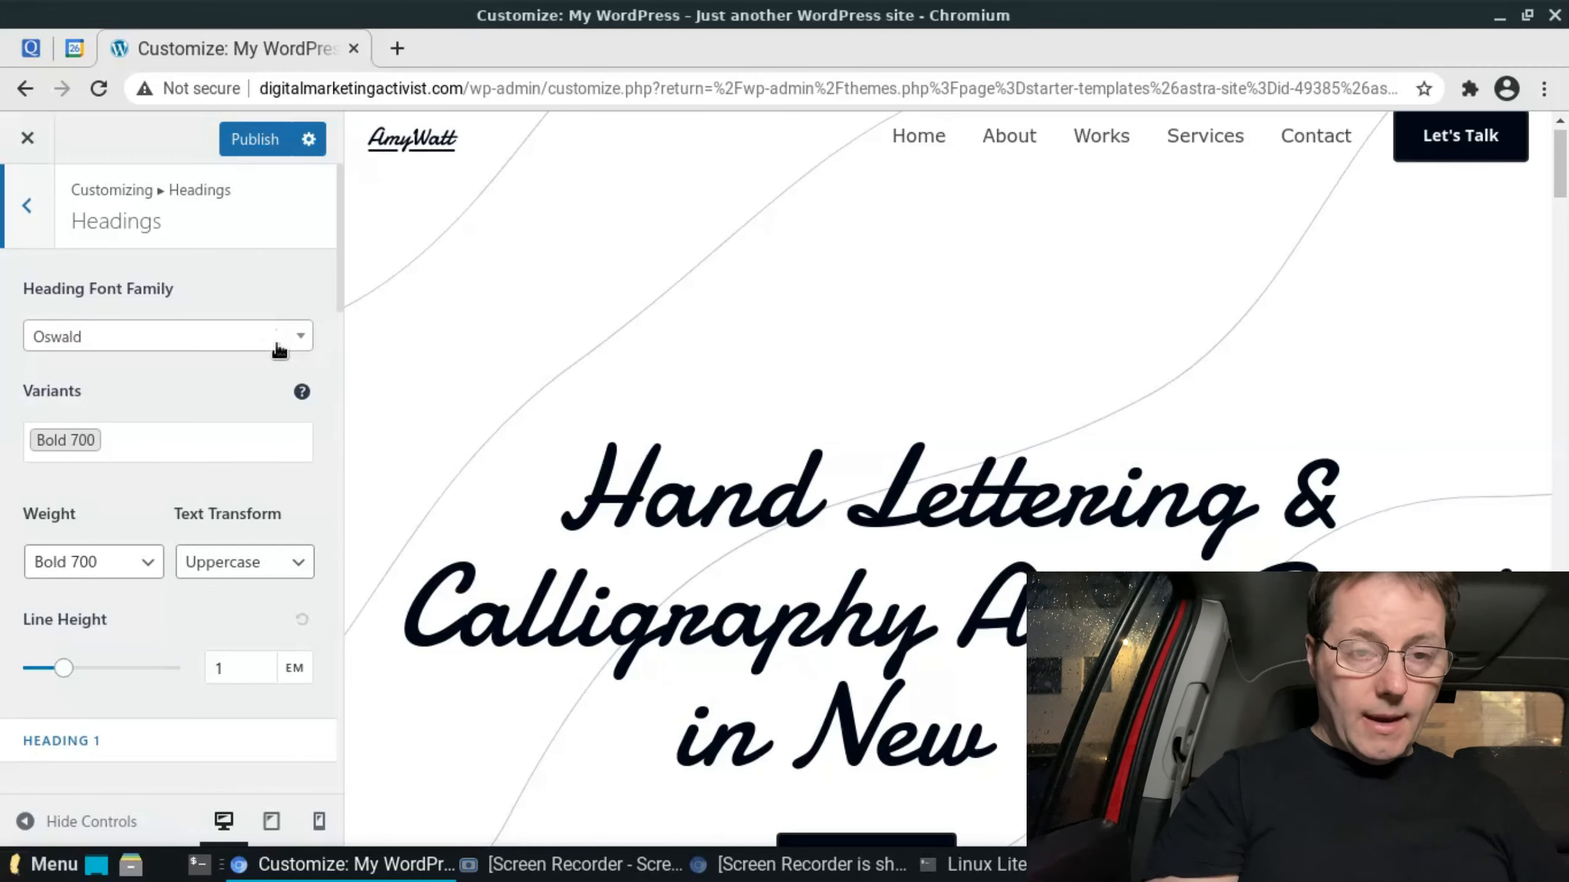
{"action": "left_click", "coordinate": [279, 345]}
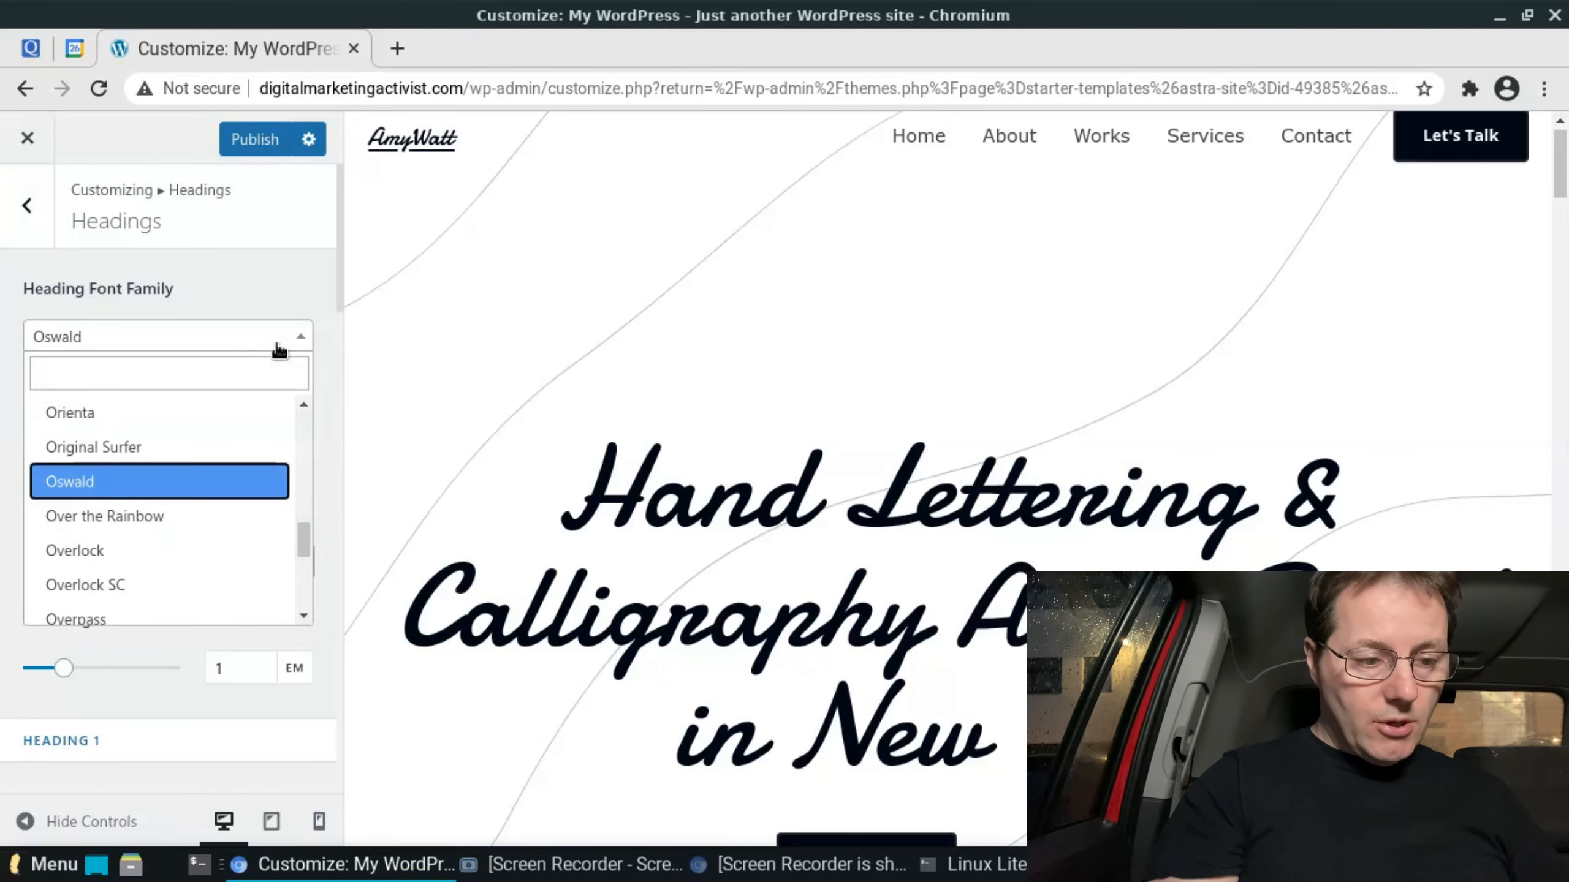
{"action": "left_click", "coordinate": [258, 376]}
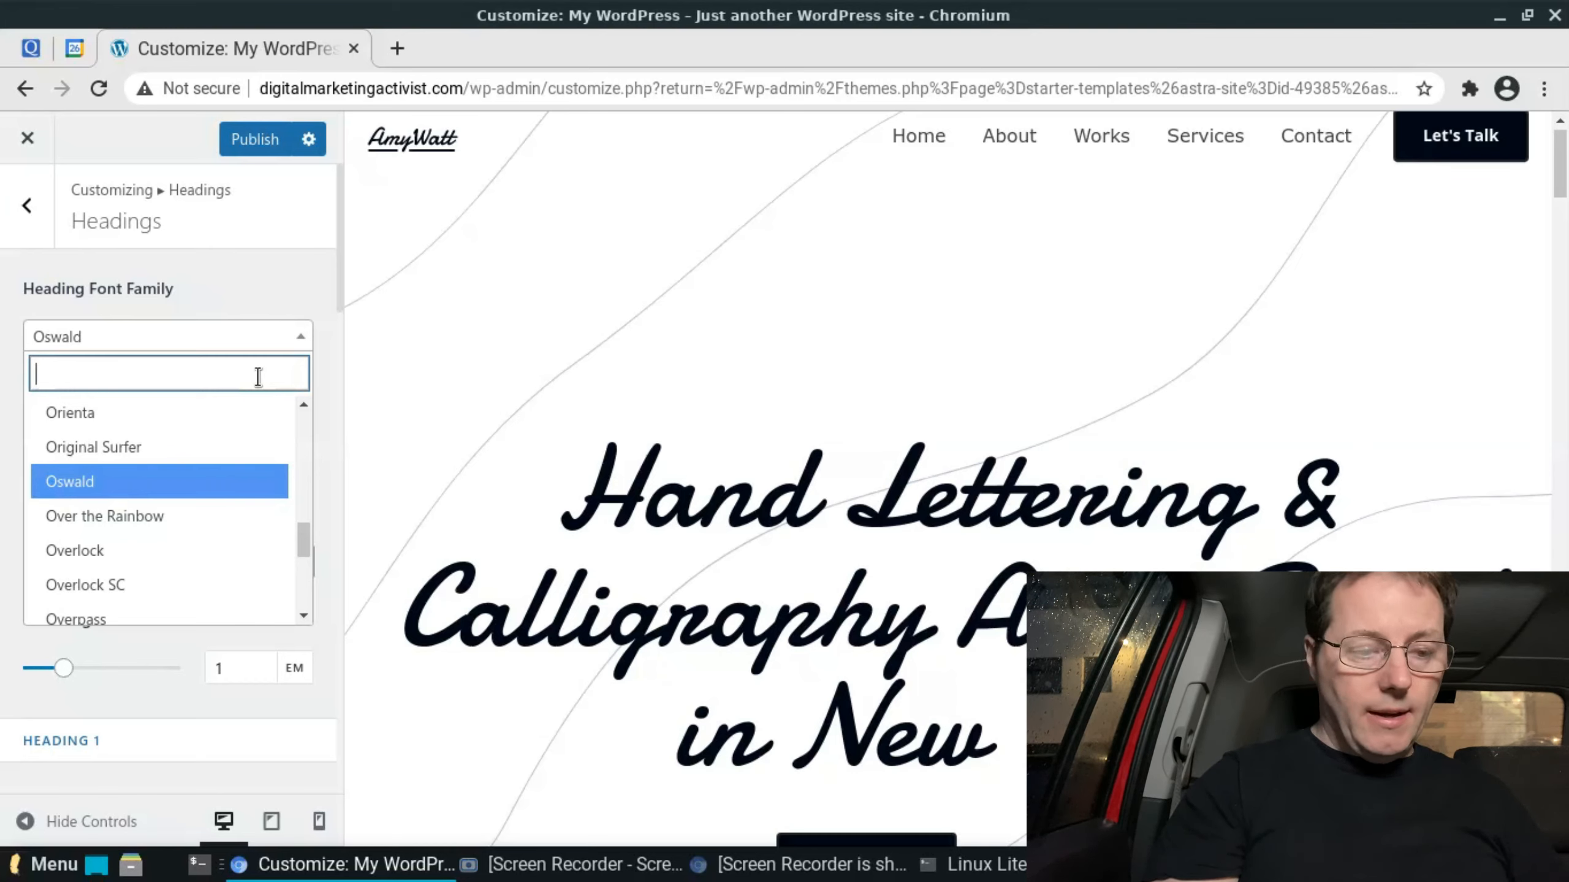
{"action": "type", "text": "verd"}
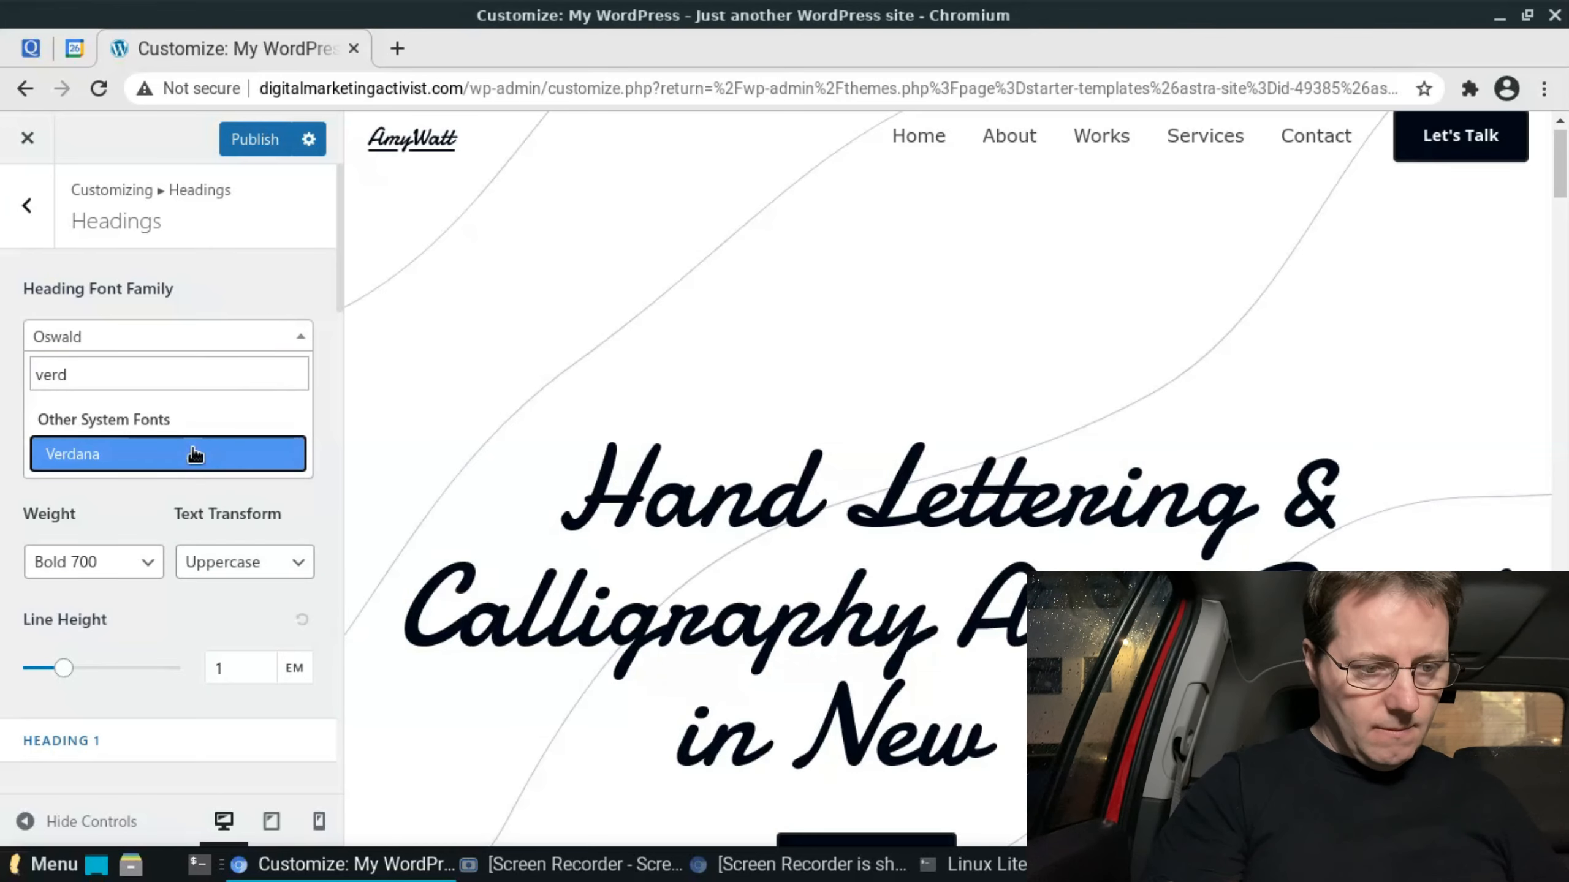
{"action": "left_click", "coordinate": [193, 452]}
- Set the individual font families of Heading 1, Heading 2 and Heading 3 to Verdana
{"action": "left_click", "coordinate": [250, 724]}
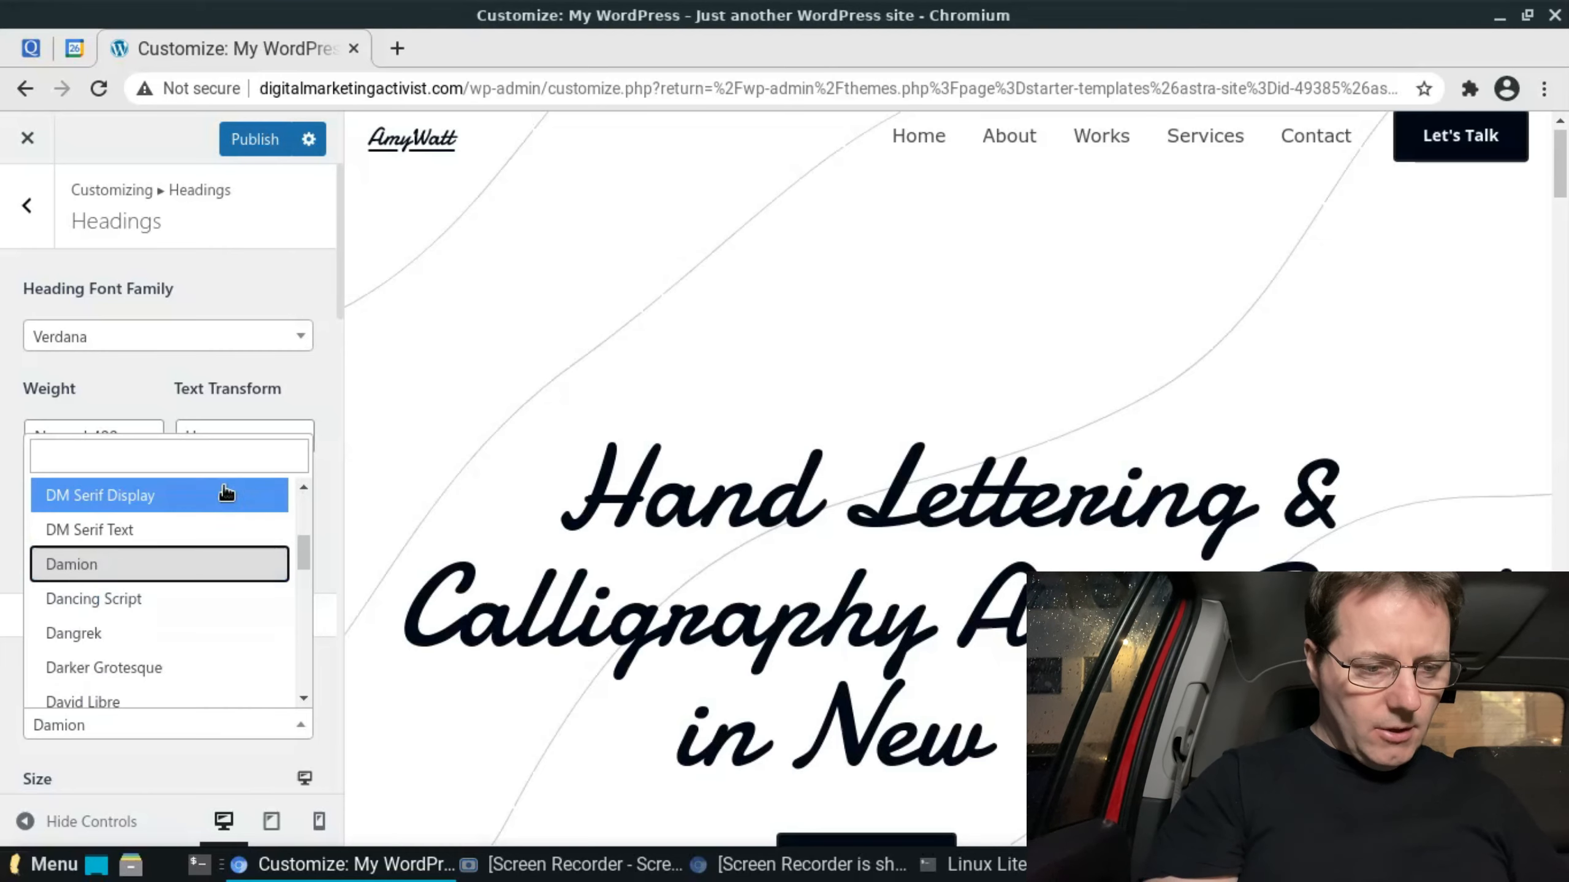
{"action": "type", "text": "verd"}
{"action": "key", "text": "Return"}
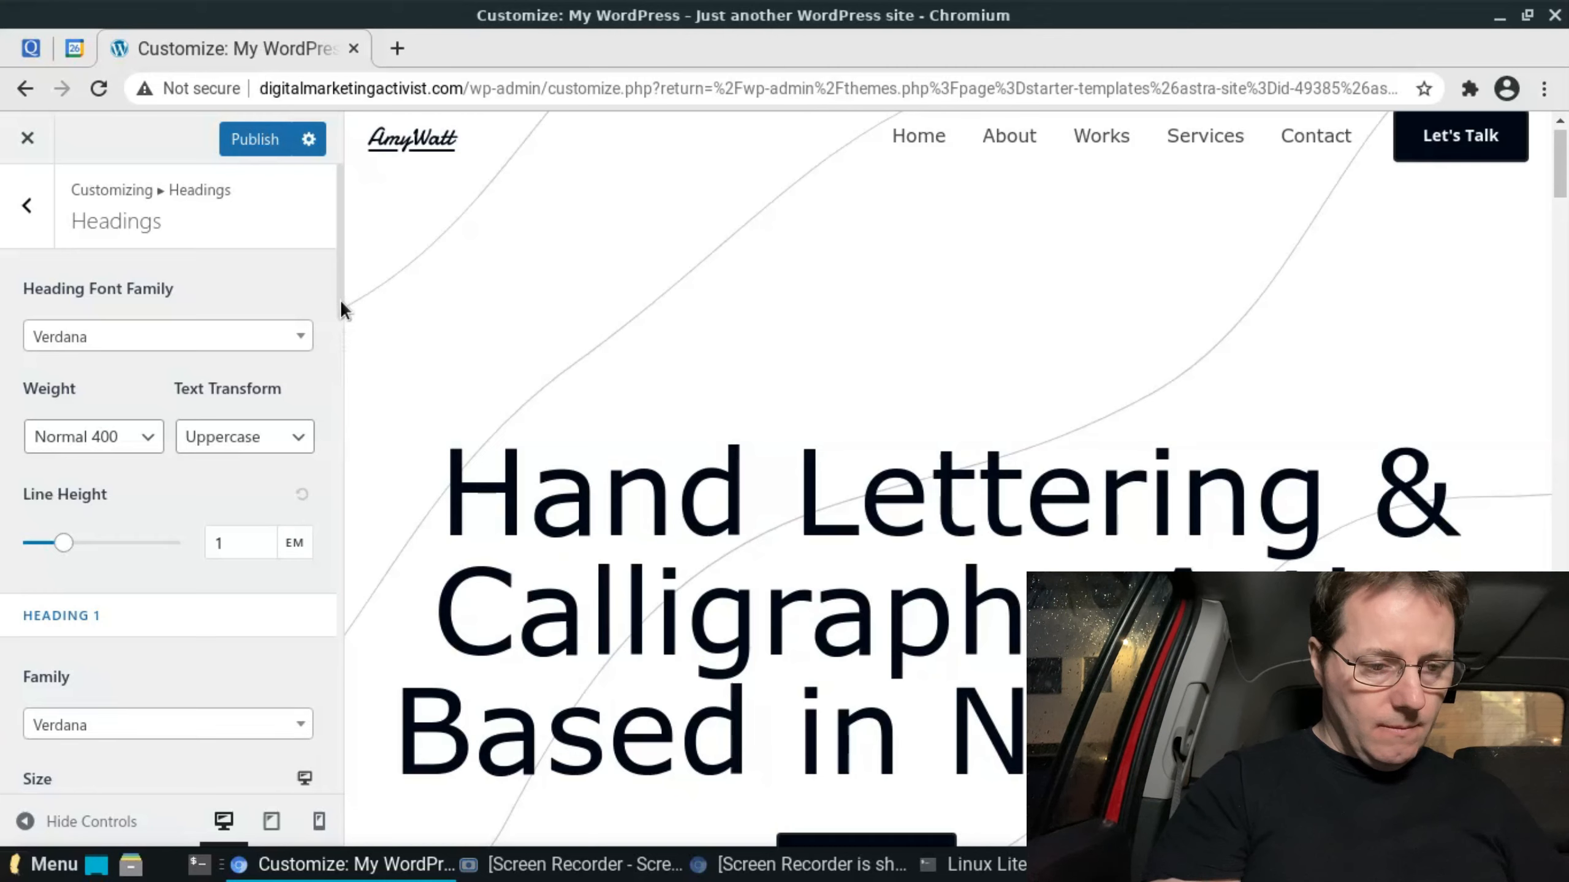
{"action": "scroll", "coordinate": [247, 433], "scroll_direction": "down", "scroll_amount": 10}
{"action": "left_click", "coordinate": [262, 438]}
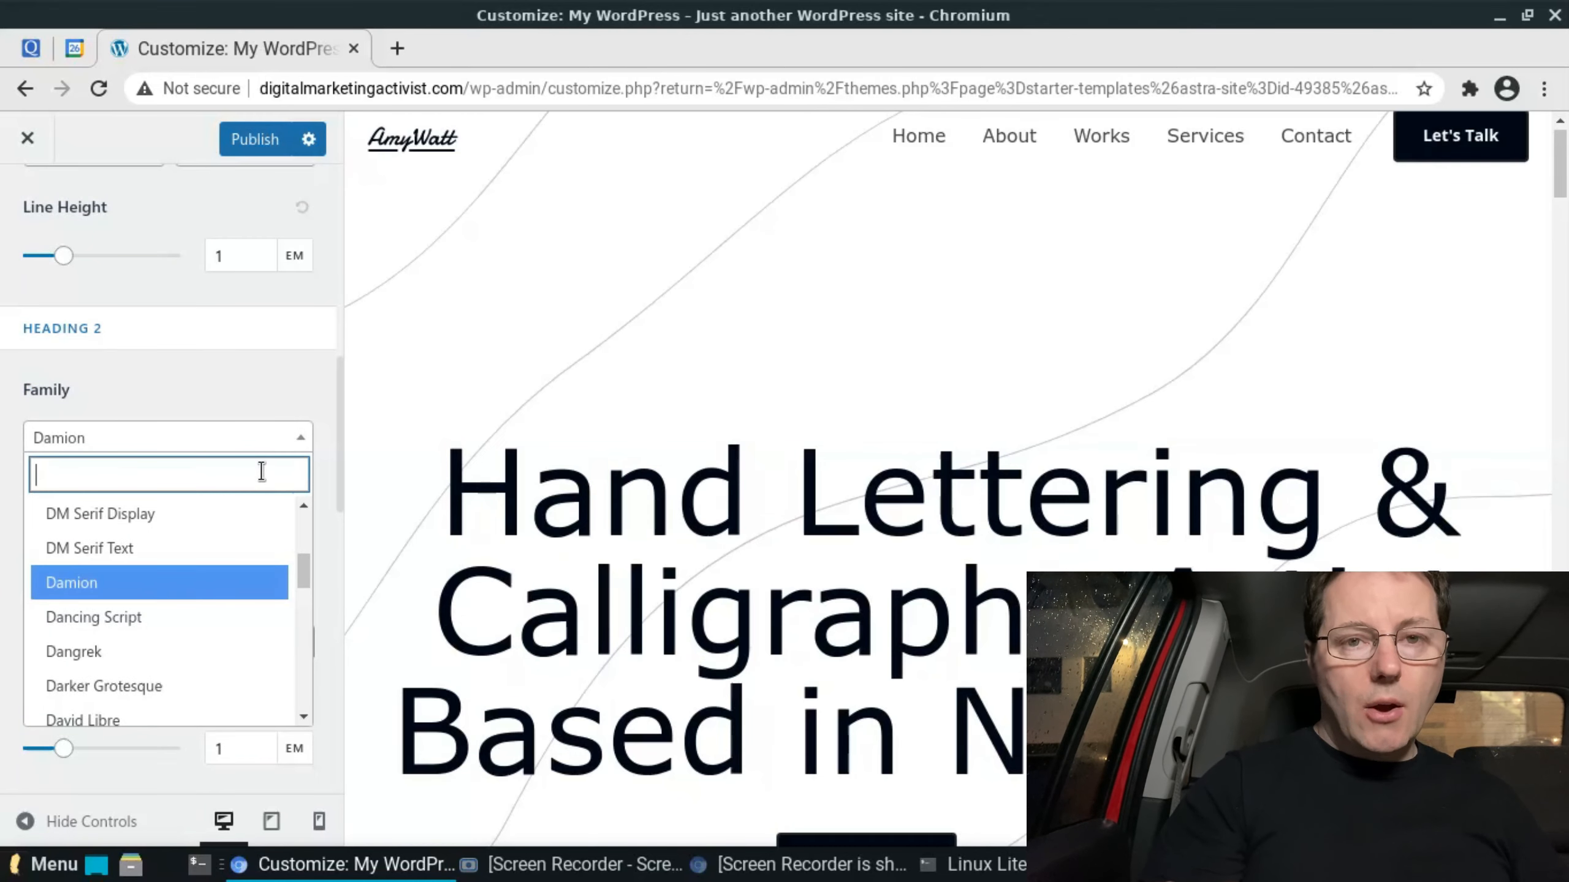
{"action": "key", "text": "Return"}
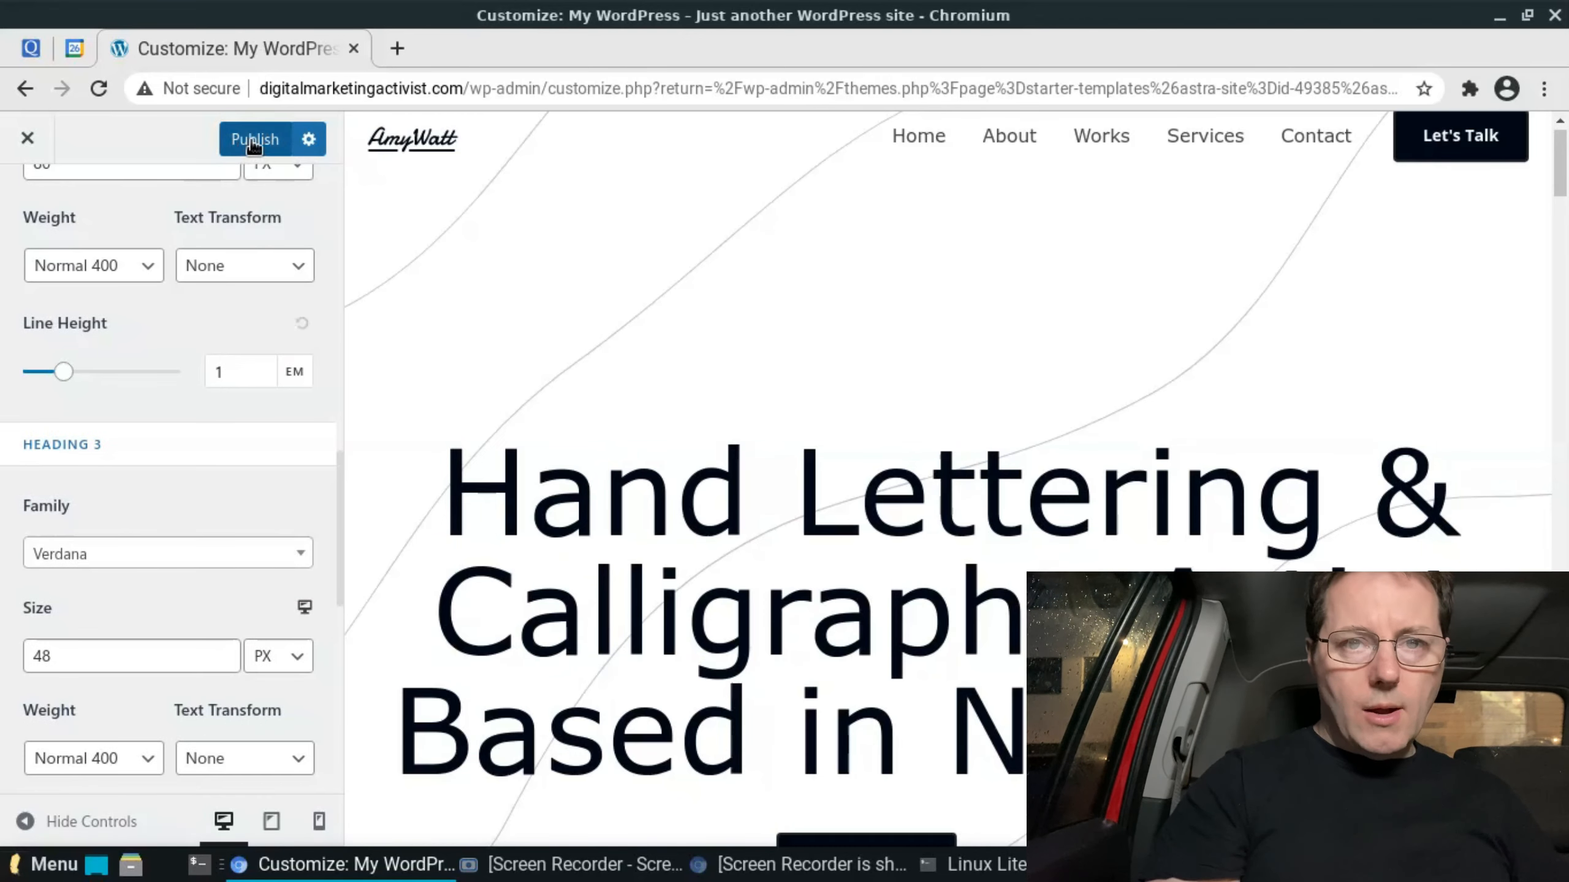
- Publish the typography changes and close the theme customizer
{"action": "left_click", "coordinate": [253, 143]}
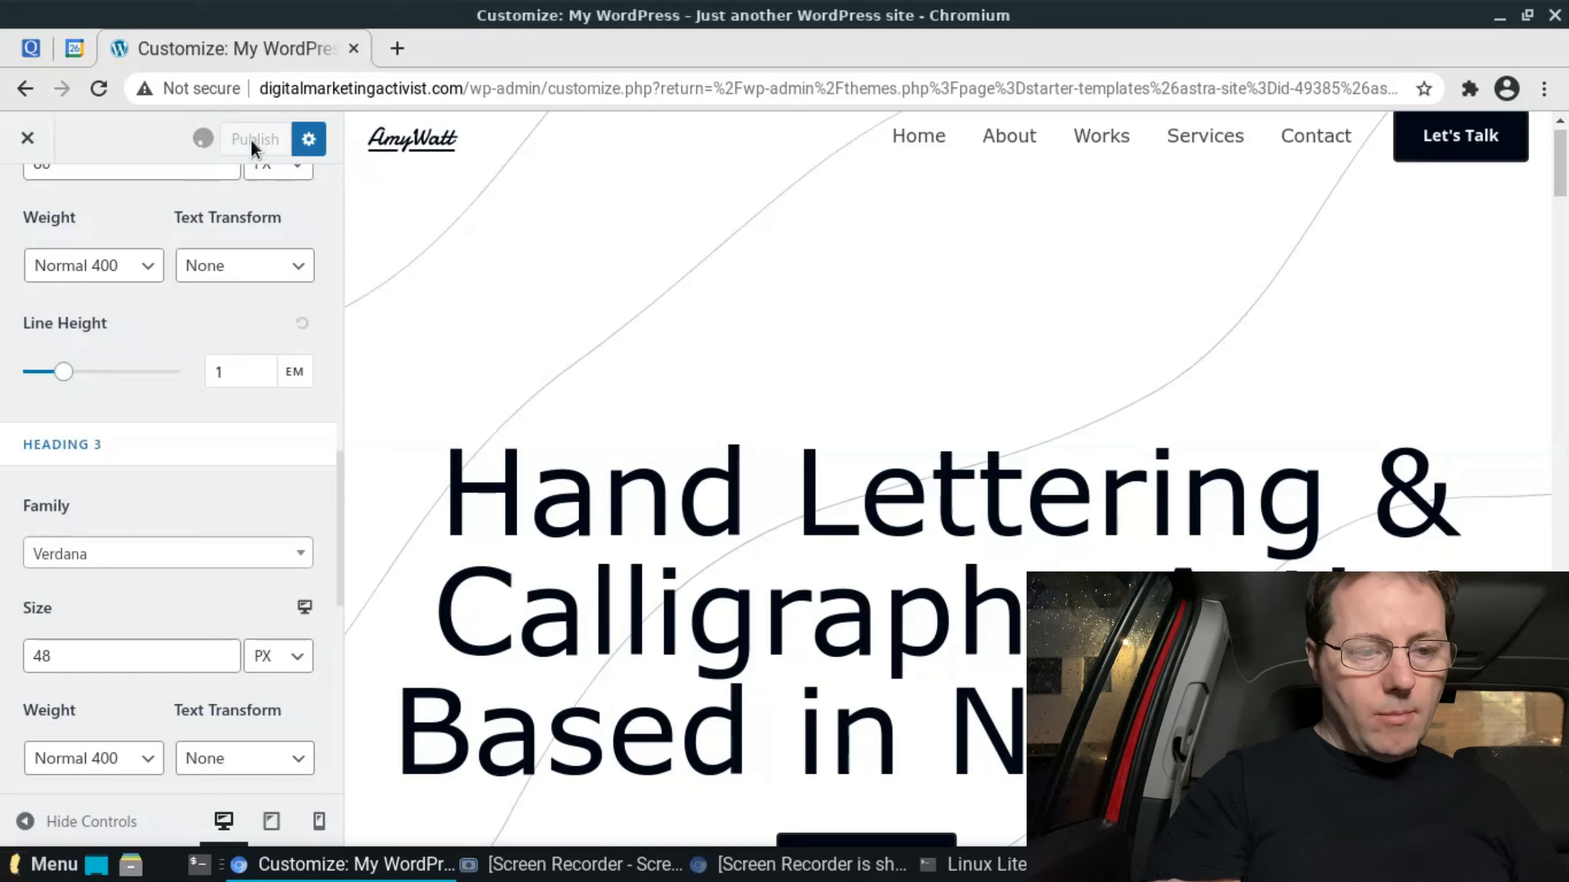
{"action": "left_click", "coordinate": [28, 141]}
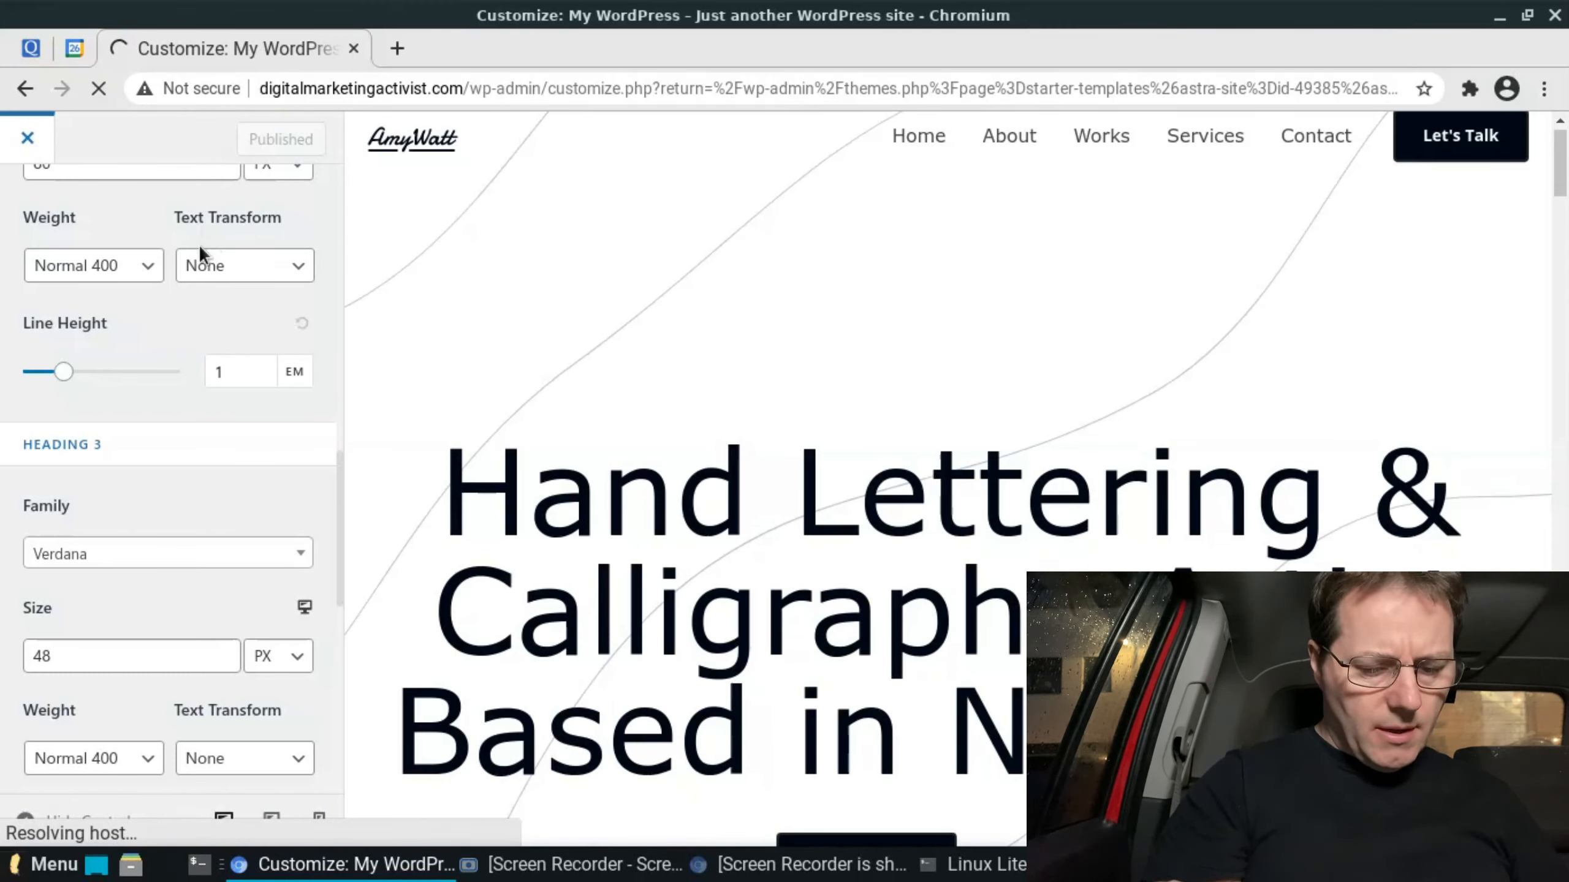
{"action": "scroll", "coordinate": [199, 244], "scroll_direction": "up", "scroll_amount": 10}
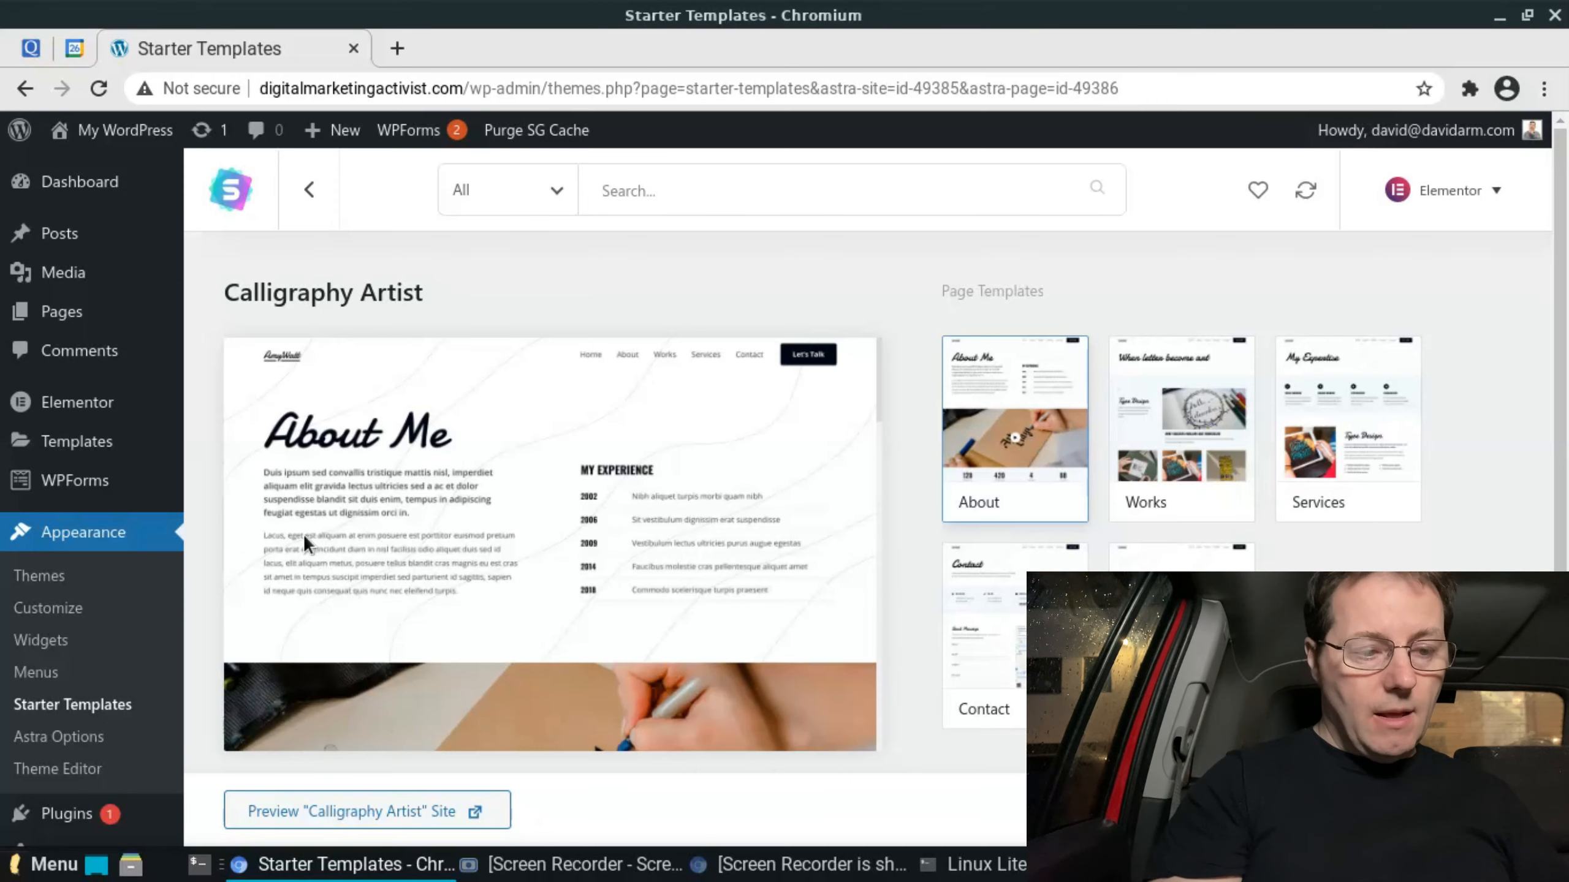
- From the site's list of pages, open the Home page for editing with Elementor in a new browser tab
{"action": "left_click", "coordinate": [64, 316]}
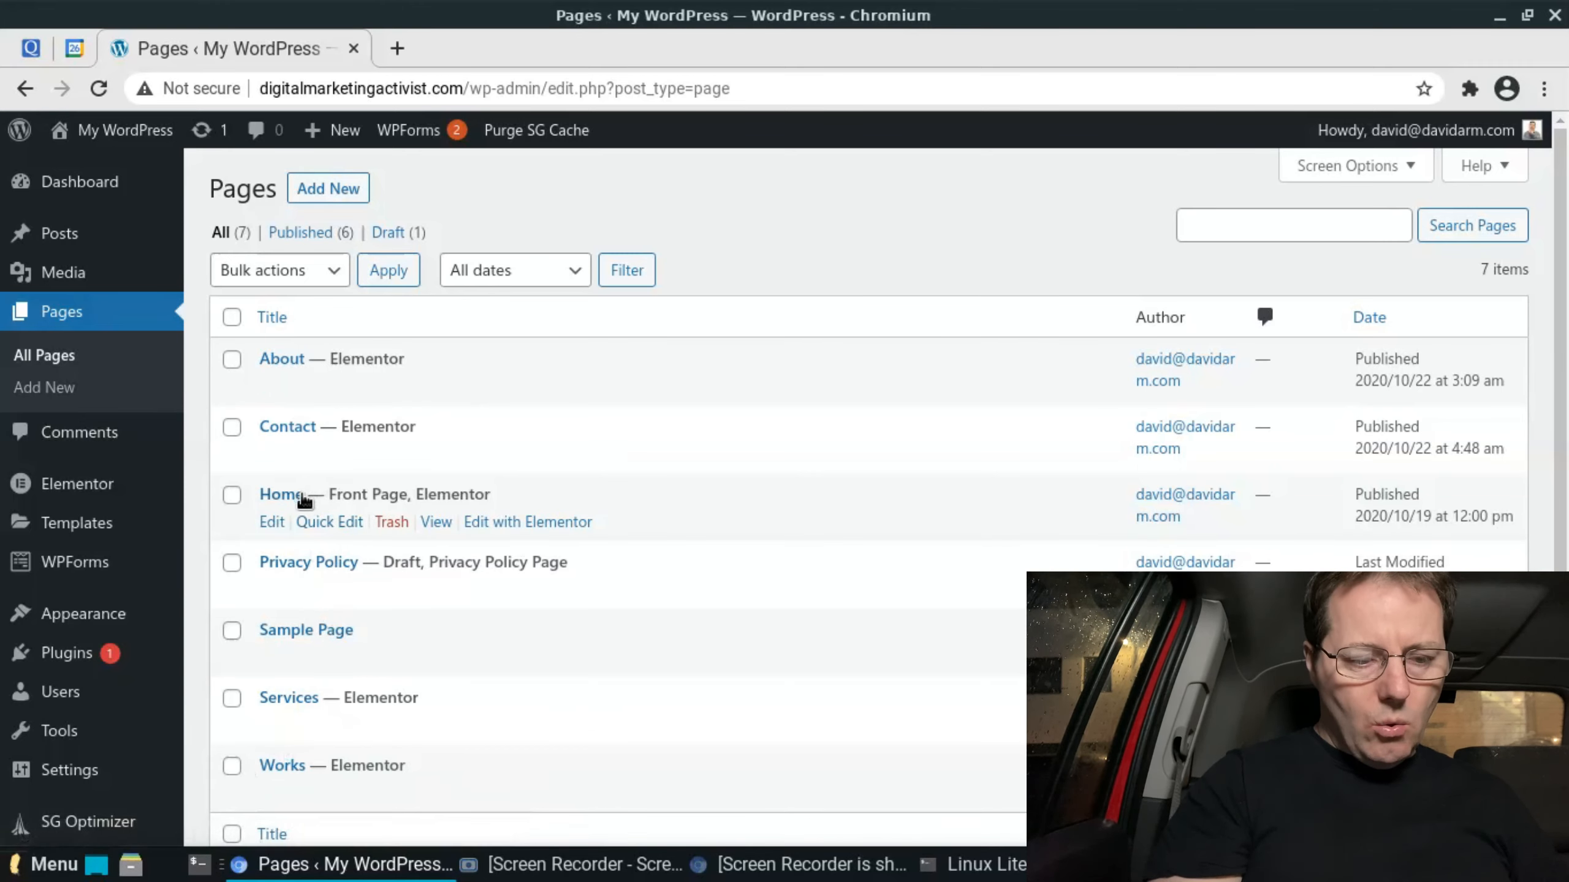
{"action": "right_click", "coordinate": [503, 522]}
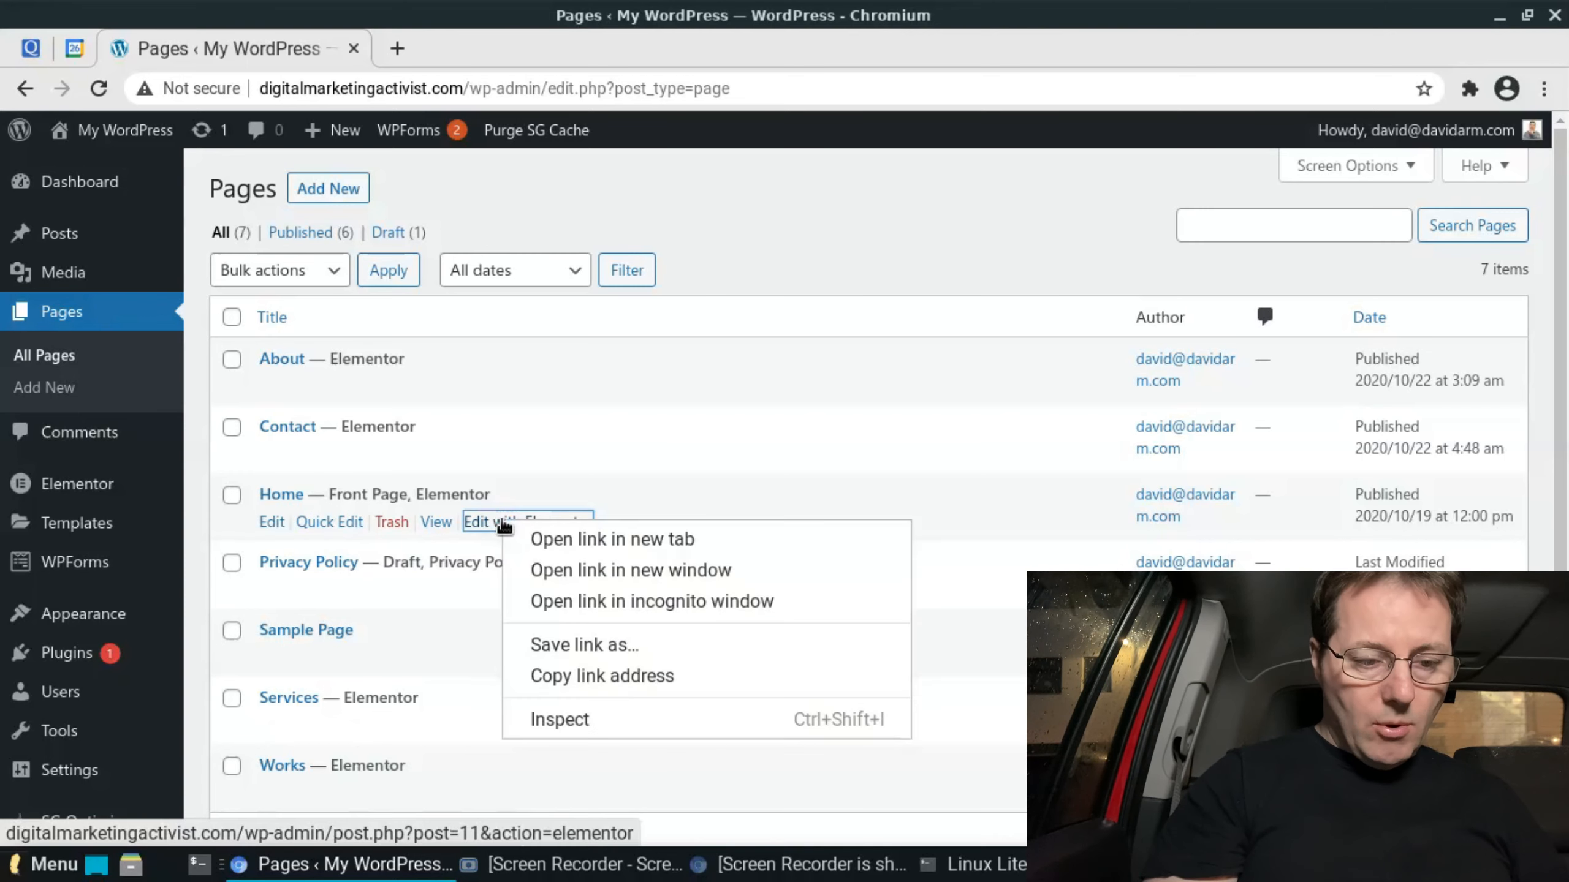
{"action": "left_click", "coordinate": [532, 539]}
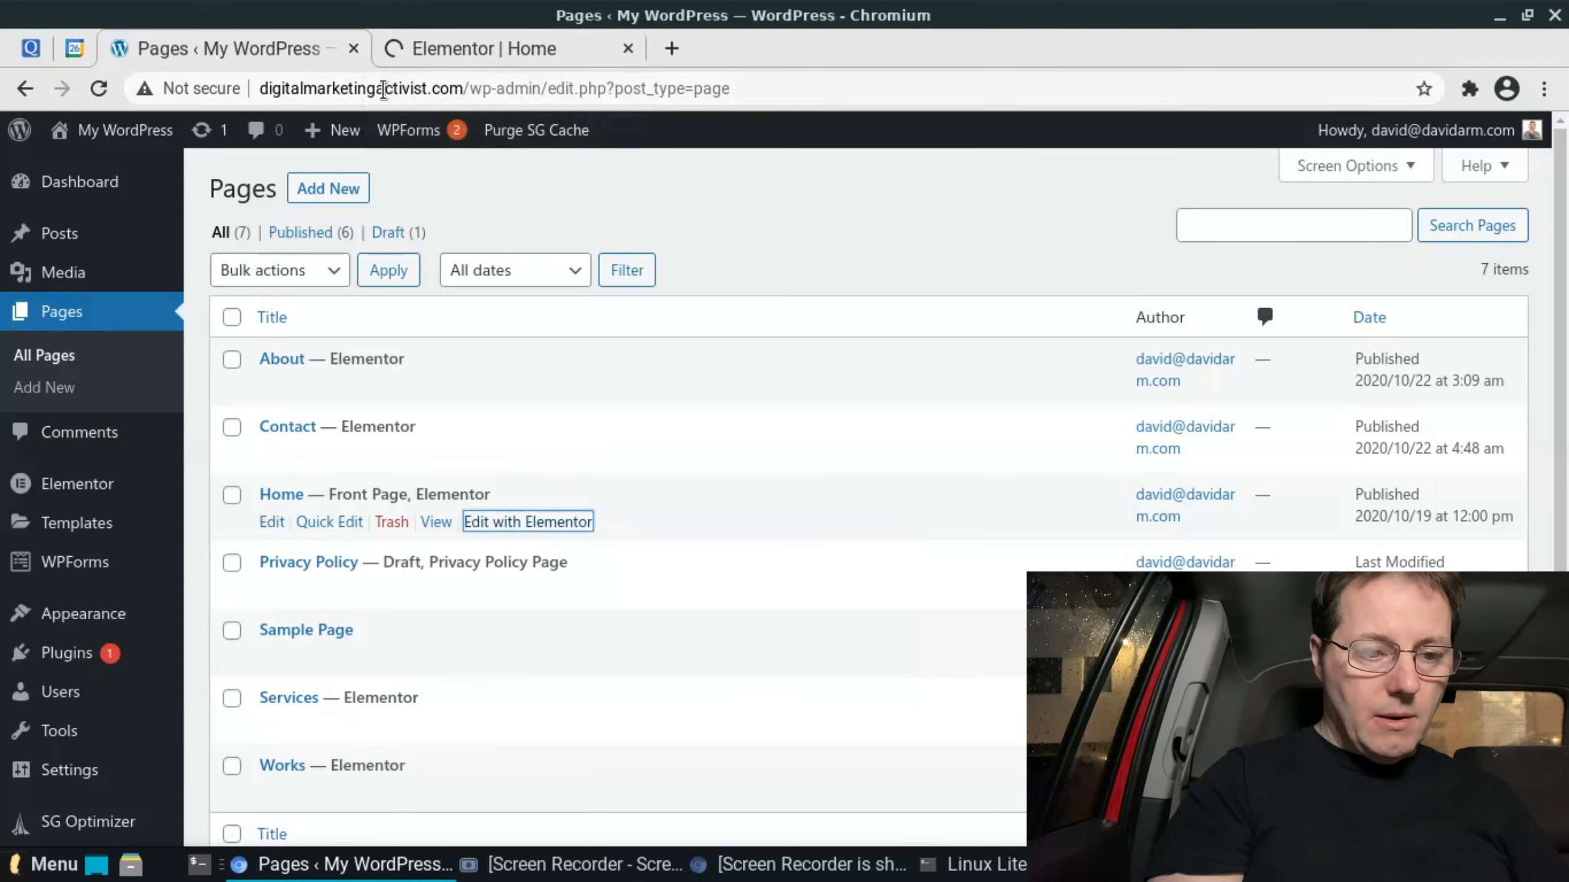
{"action": "left_click", "coordinate": [507, 49]}
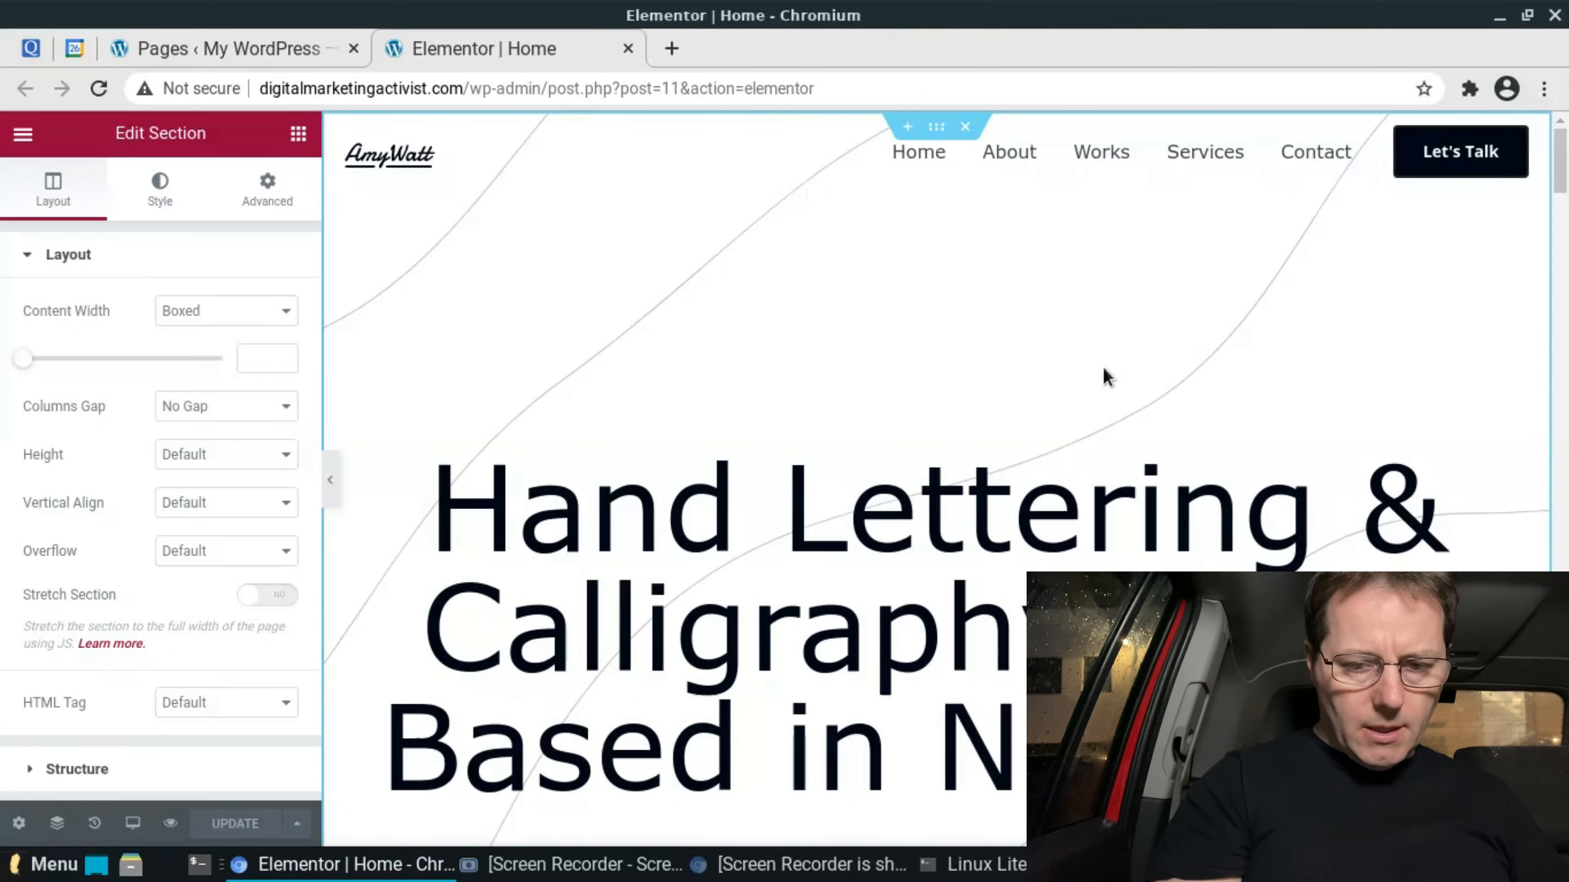
- Delete every Home page section below the hero, from What I Do through Recent Works and the remaining ones above the footer
{"action": "mouse_move", "coordinate": [1560, 182]}
{"action": "left_mouse_down"}
{"action": "mouse_move", "coordinate": [1563, 231]}
{"action": "mouse_move", "coordinate": [1562, 159]}
{"action": "left_mouse_up"}
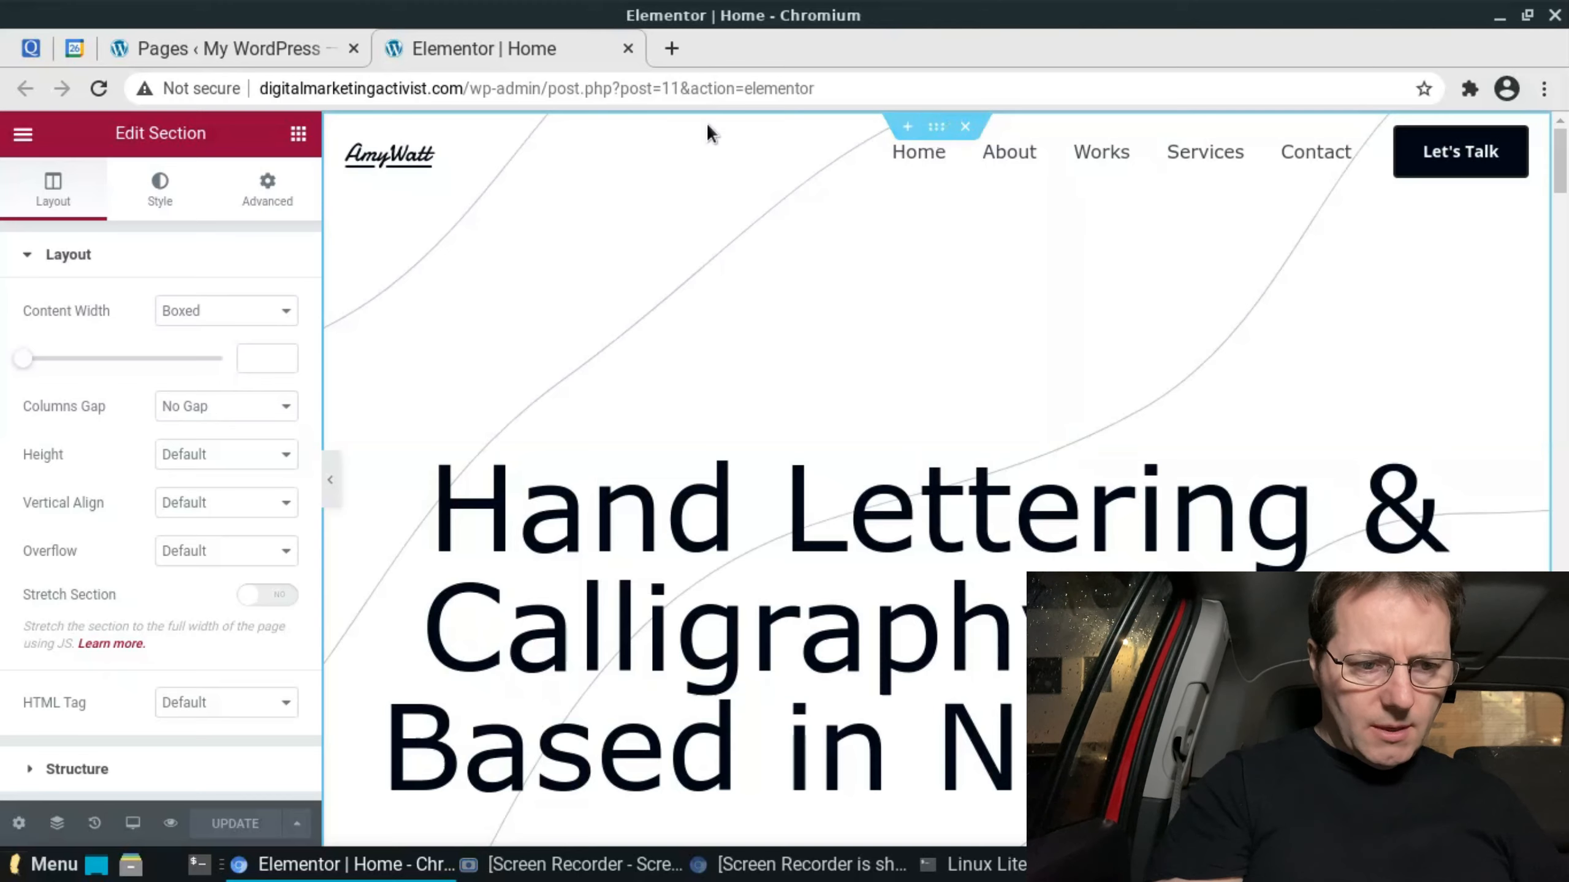
{"action": "left_click_drag", "start_coordinate": [1563, 176], "coordinate": [1563, 265]}
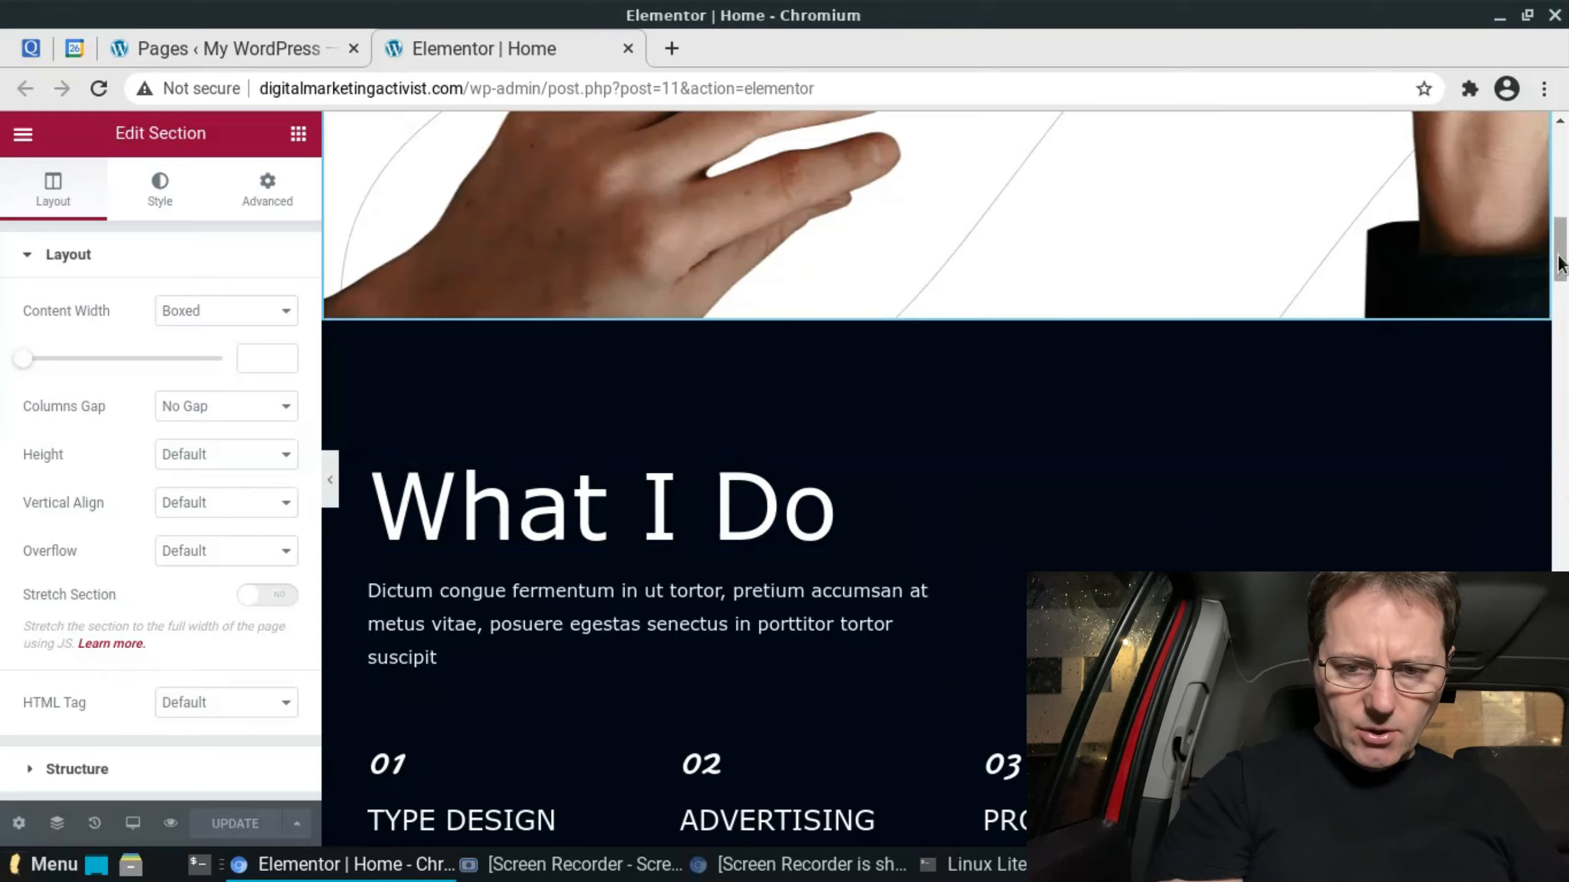
{"action": "left_click_drag", "start_coordinate": [1559, 256], "coordinate": [1557, 160]}
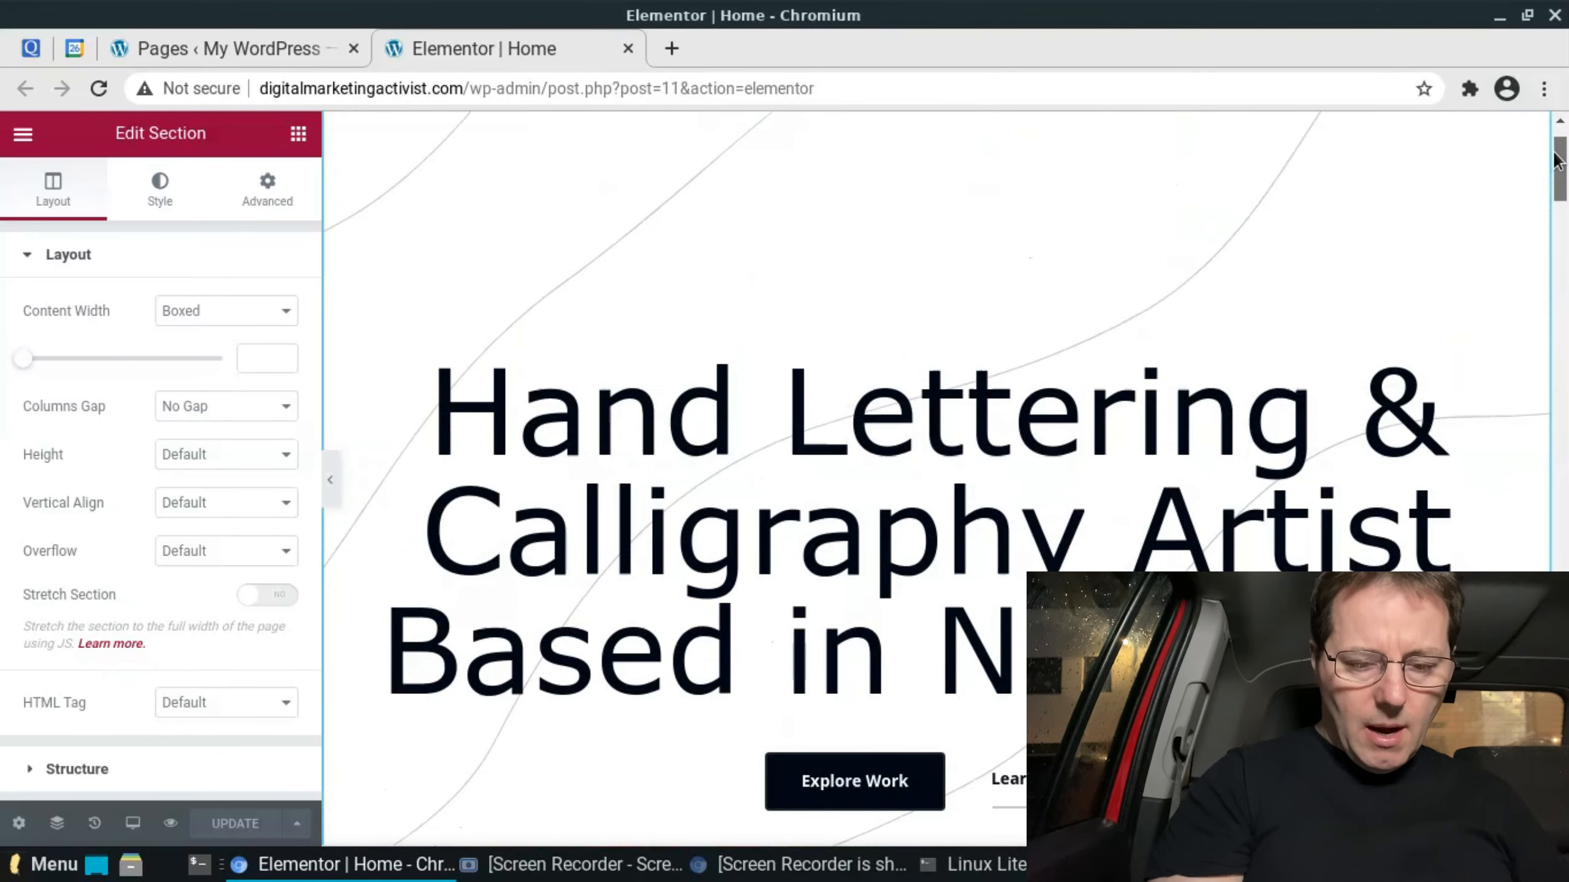
{"action": "scroll", "coordinate": [1538, 346], "scroll_direction": "down", "scroll_amount": 10}
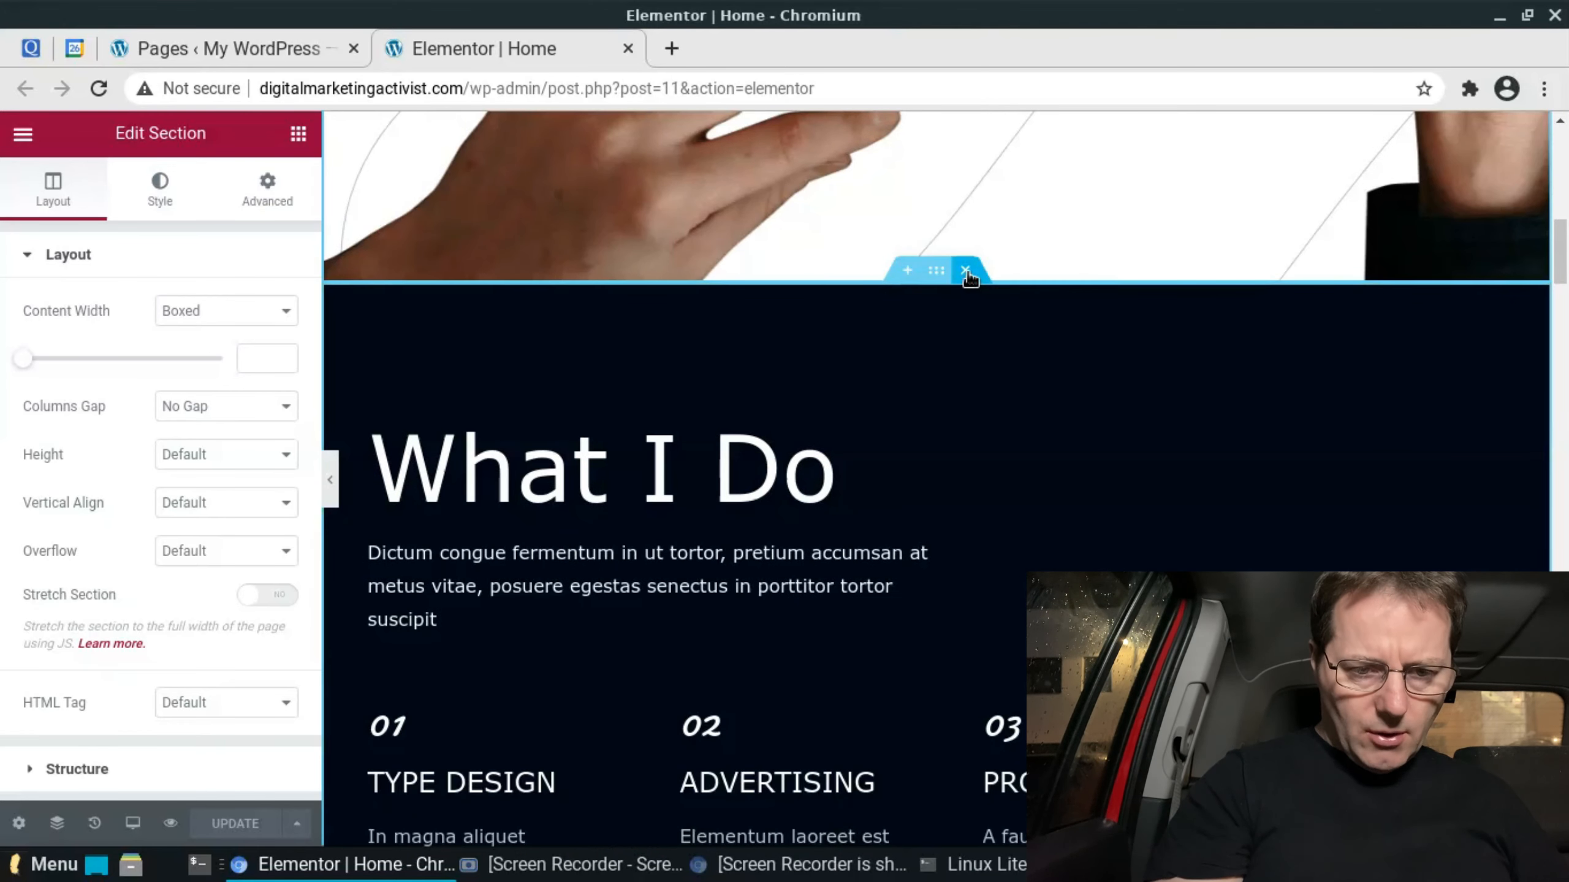
{"action": "left_click", "coordinate": [966, 273]}
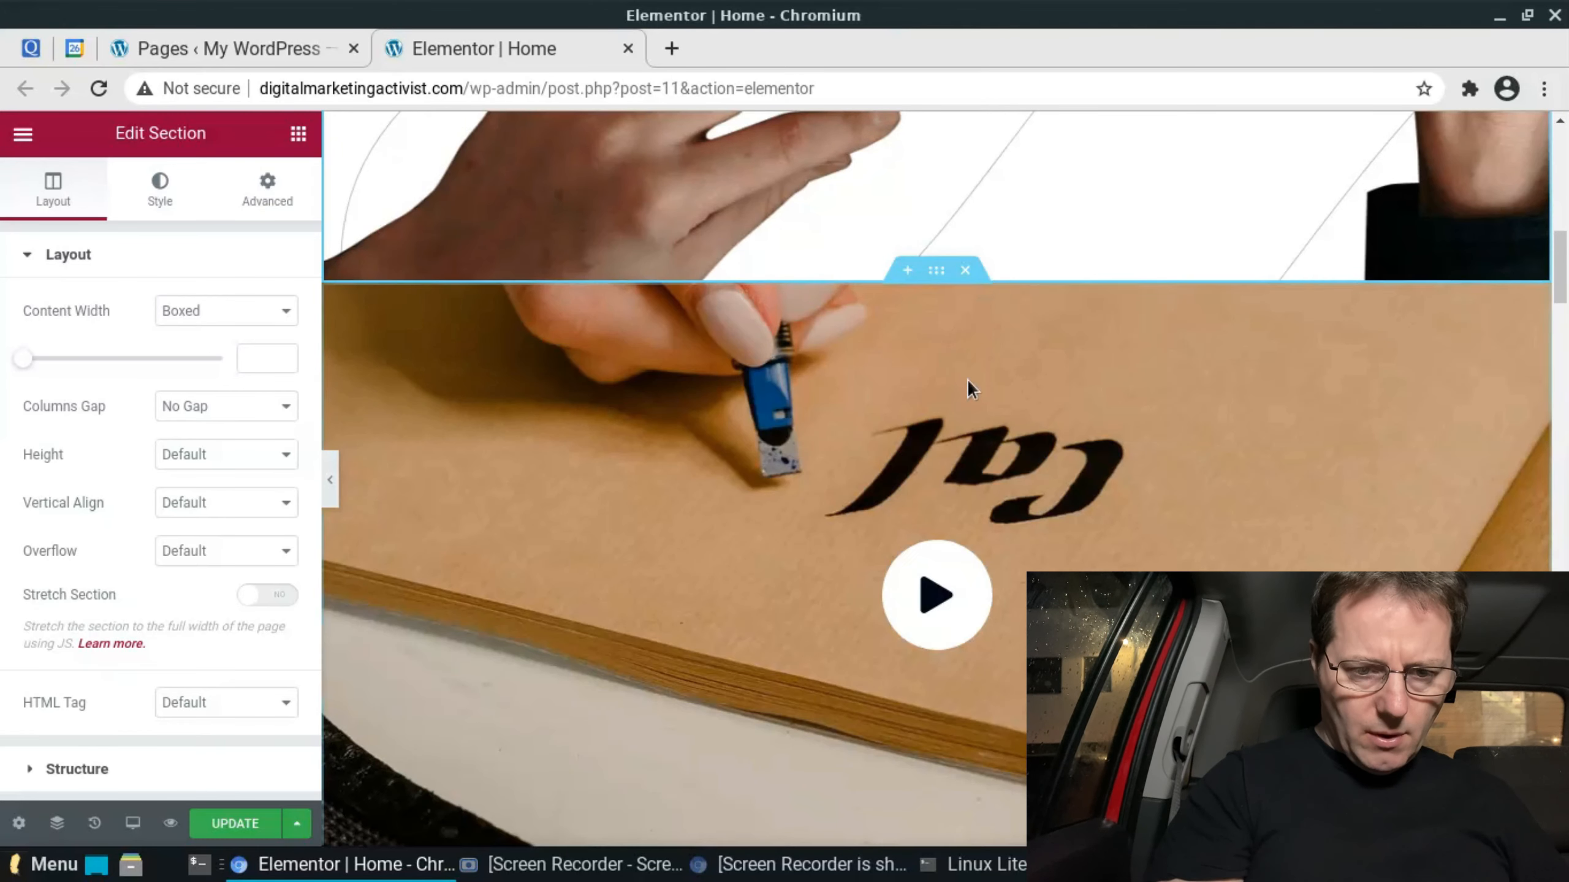
{"action": "left_click", "coordinate": [965, 272]}
{"action": "left_click", "coordinate": [966, 274]}
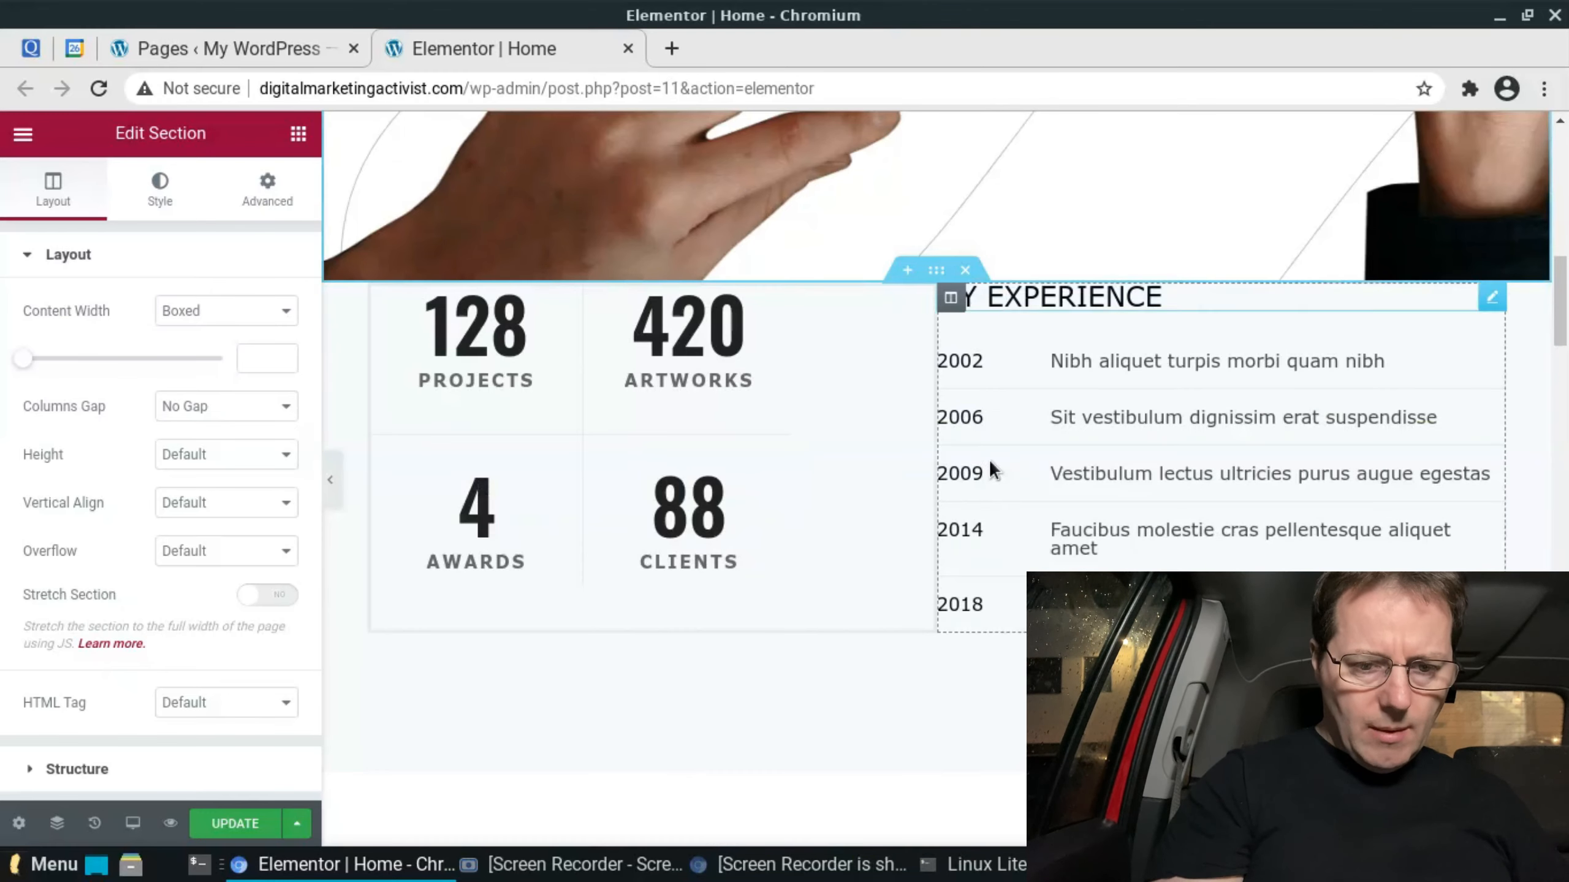
{"action": "left_click", "coordinate": [966, 272]}
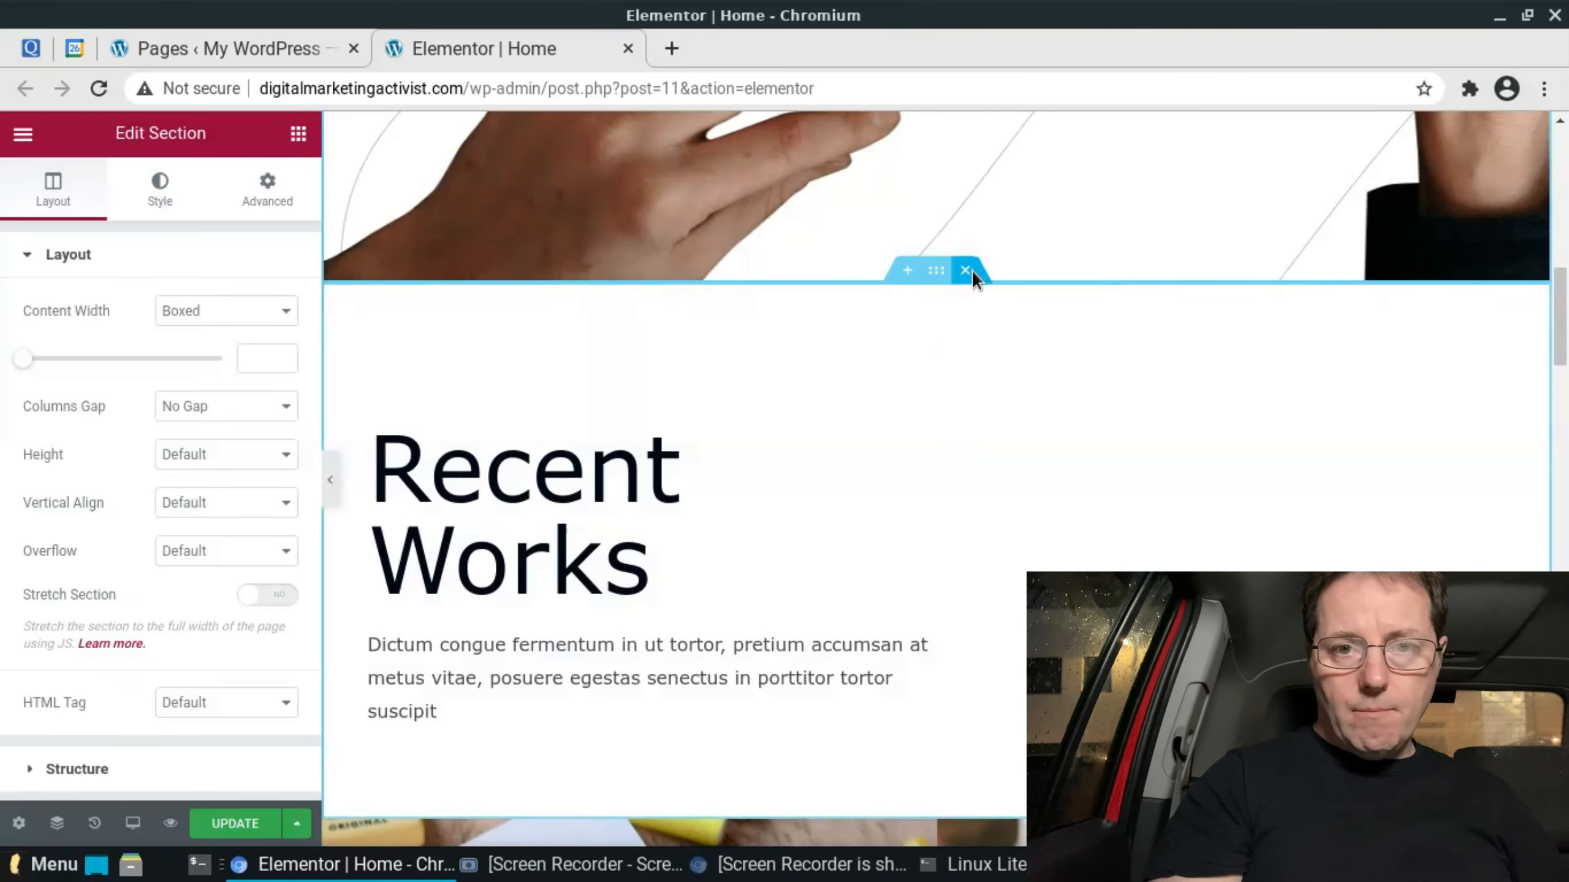
{"action": "left_click", "coordinate": [966, 272]}
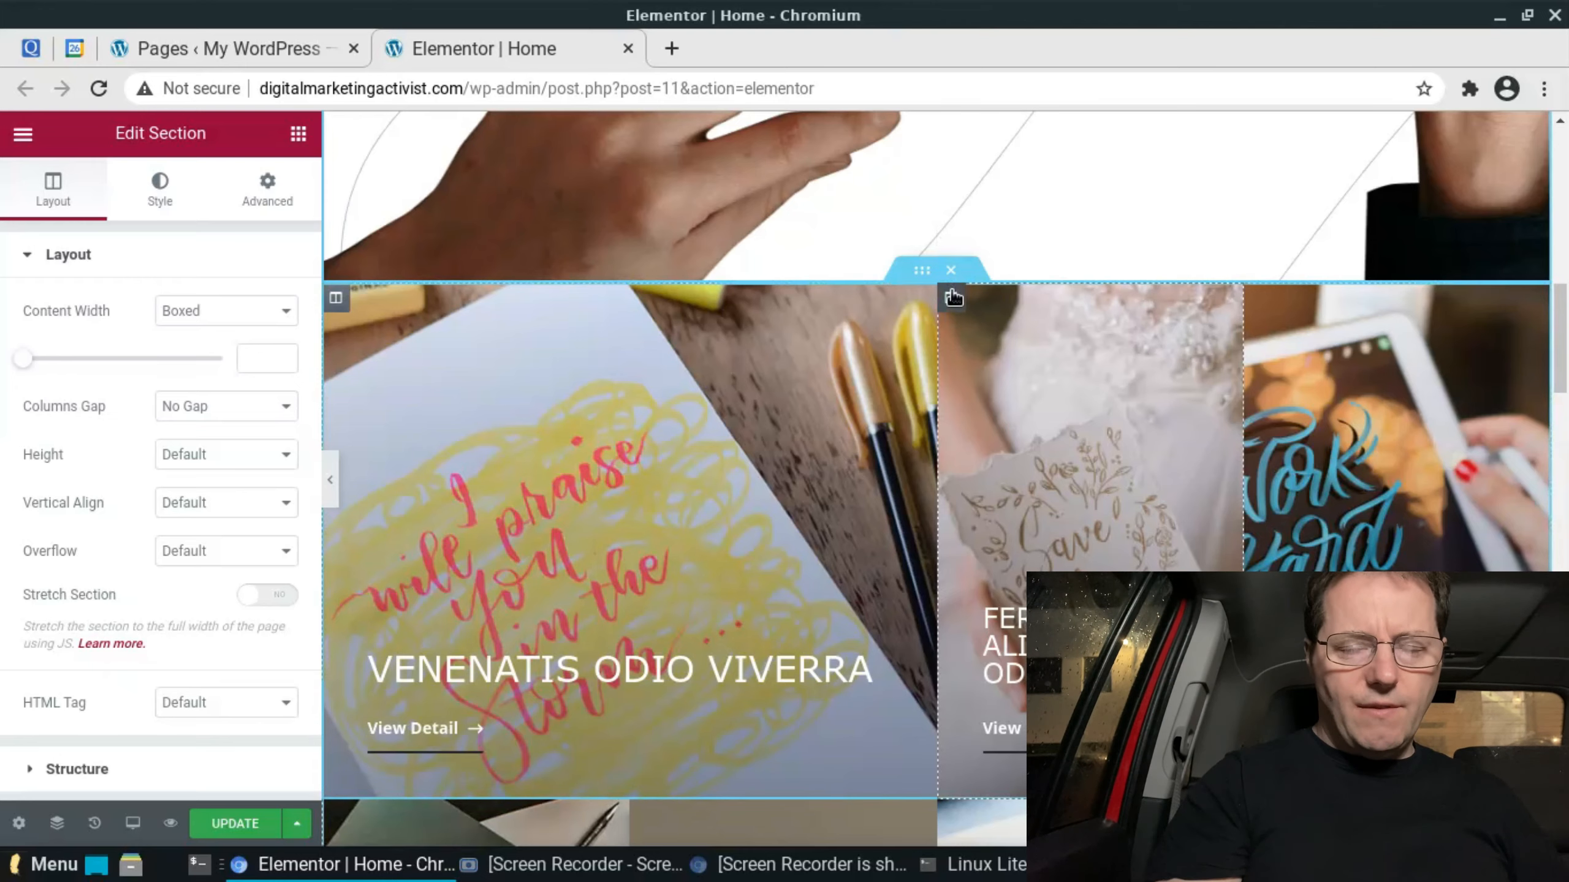
{"action": "left_click", "coordinate": [965, 272]}
{"action": "left_click", "coordinate": [967, 272]}
{"action": "left_click", "coordinate": [966, 272]}
{"action": "left_click", "coordinate": [967, 272]}
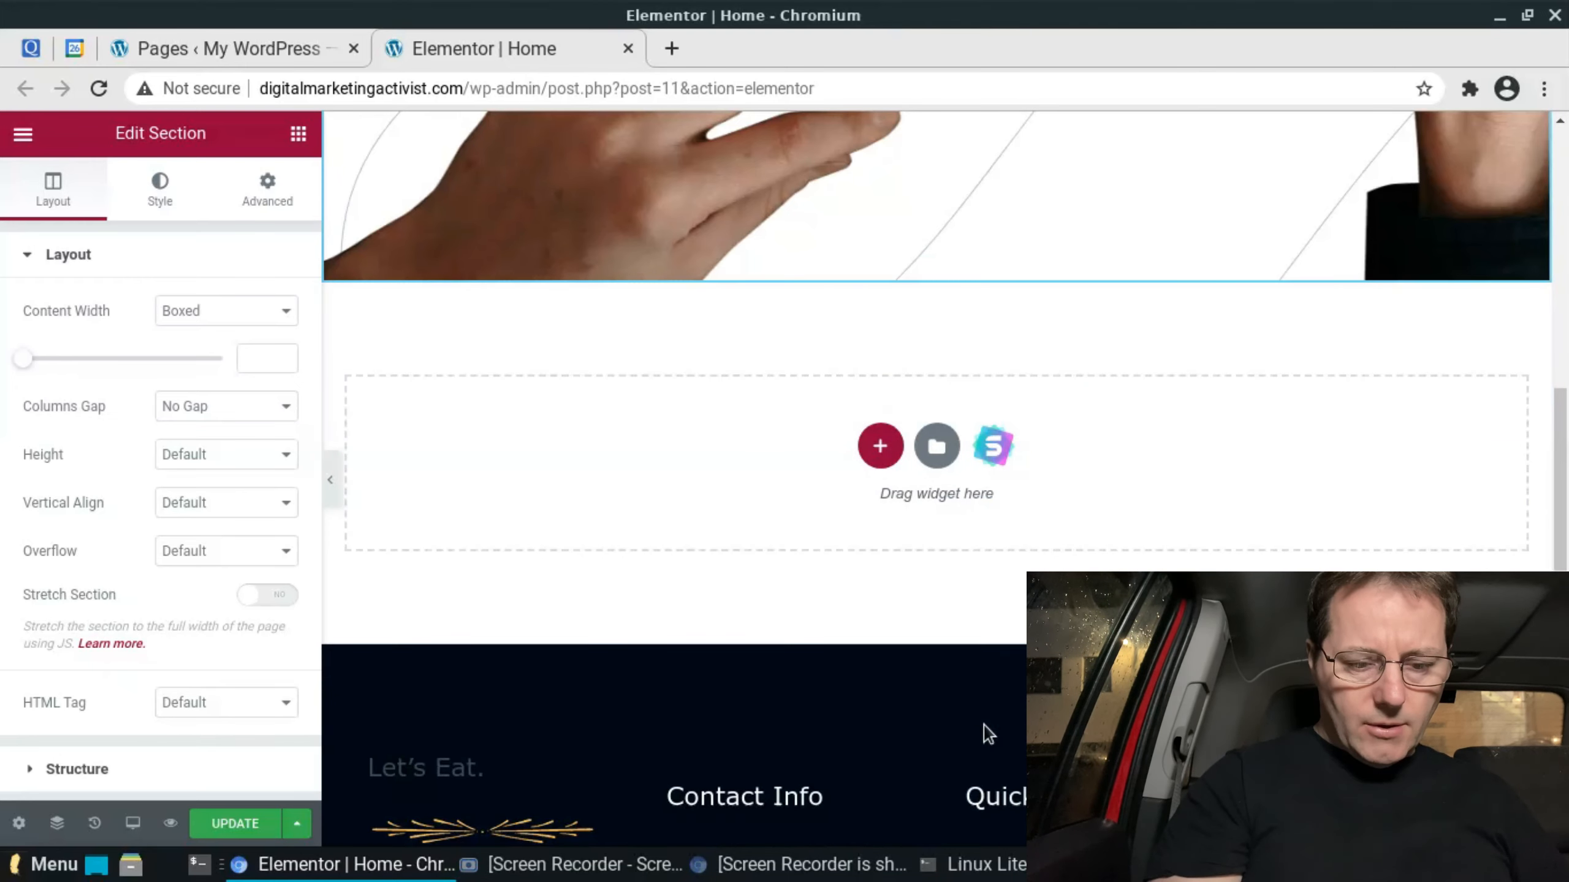
- Open the hero section's style settings and remove its curved-line background image
{"action": "left_click_drag", "start_coordinate": [1559, 446], "coordinate": [1507, 220]}
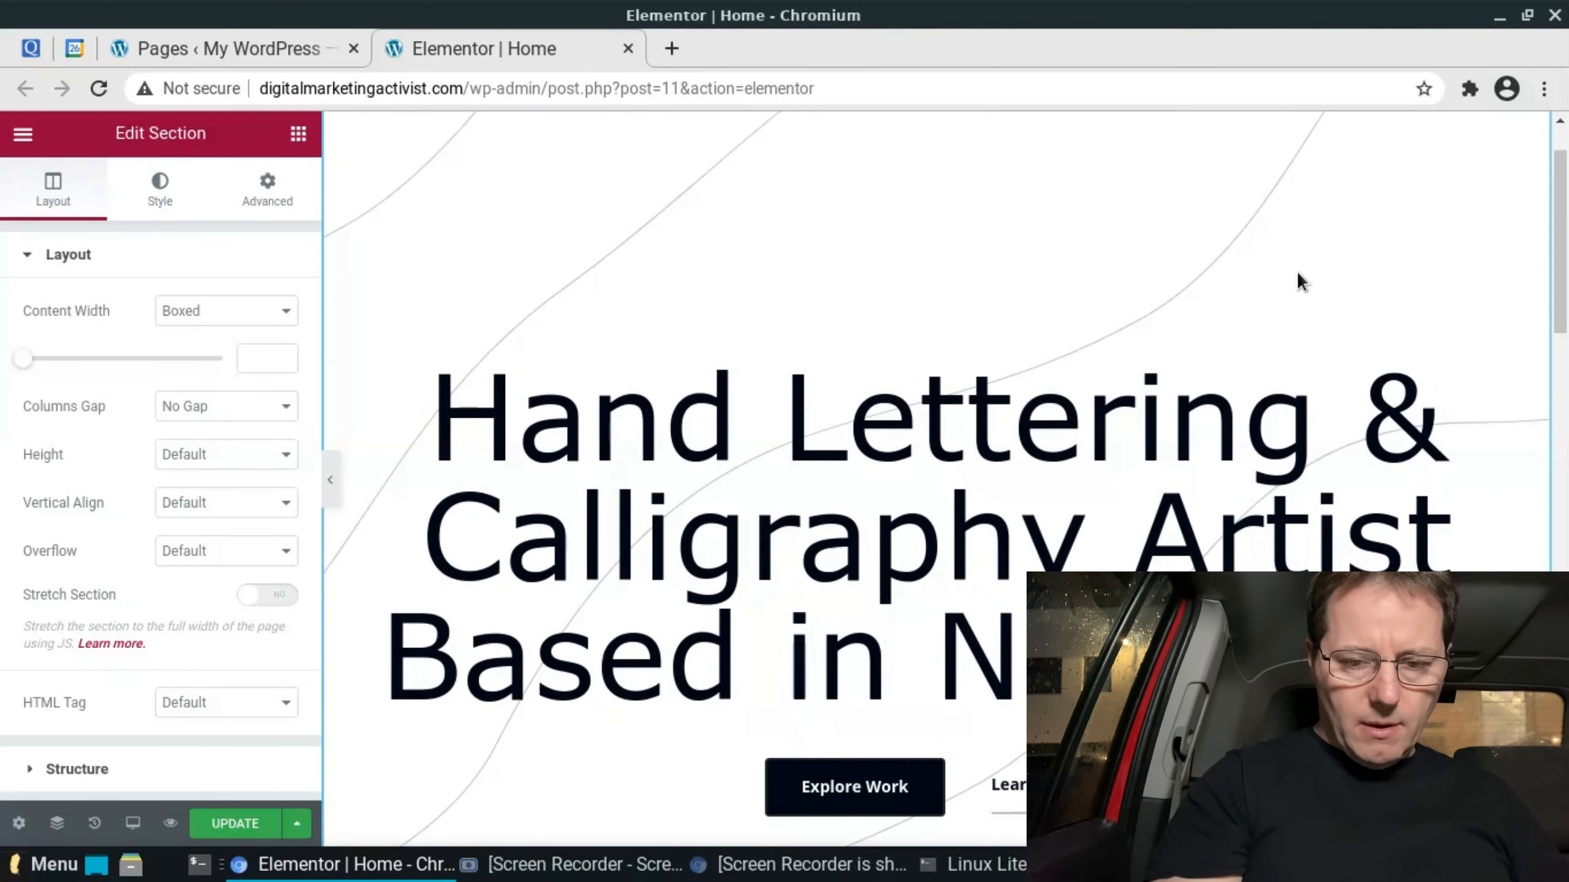
{"action": "scroll", "coordinate": [1562, 296], "scroll_direction": "up", "scroll_amount": 2}
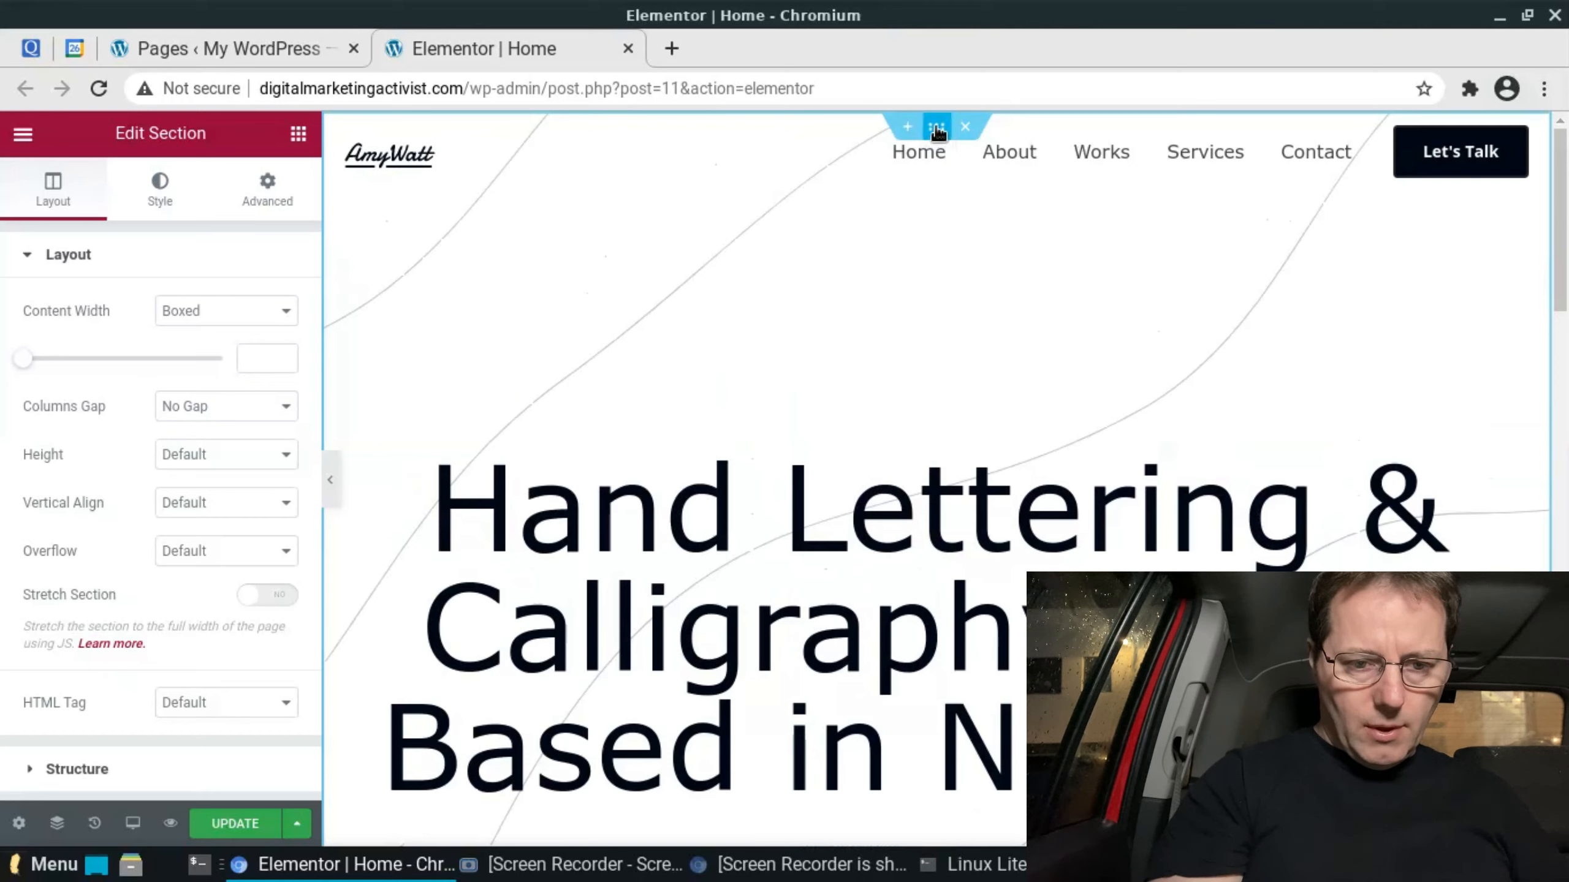
{"action": "right_click", "coordinate": [937, 130]}
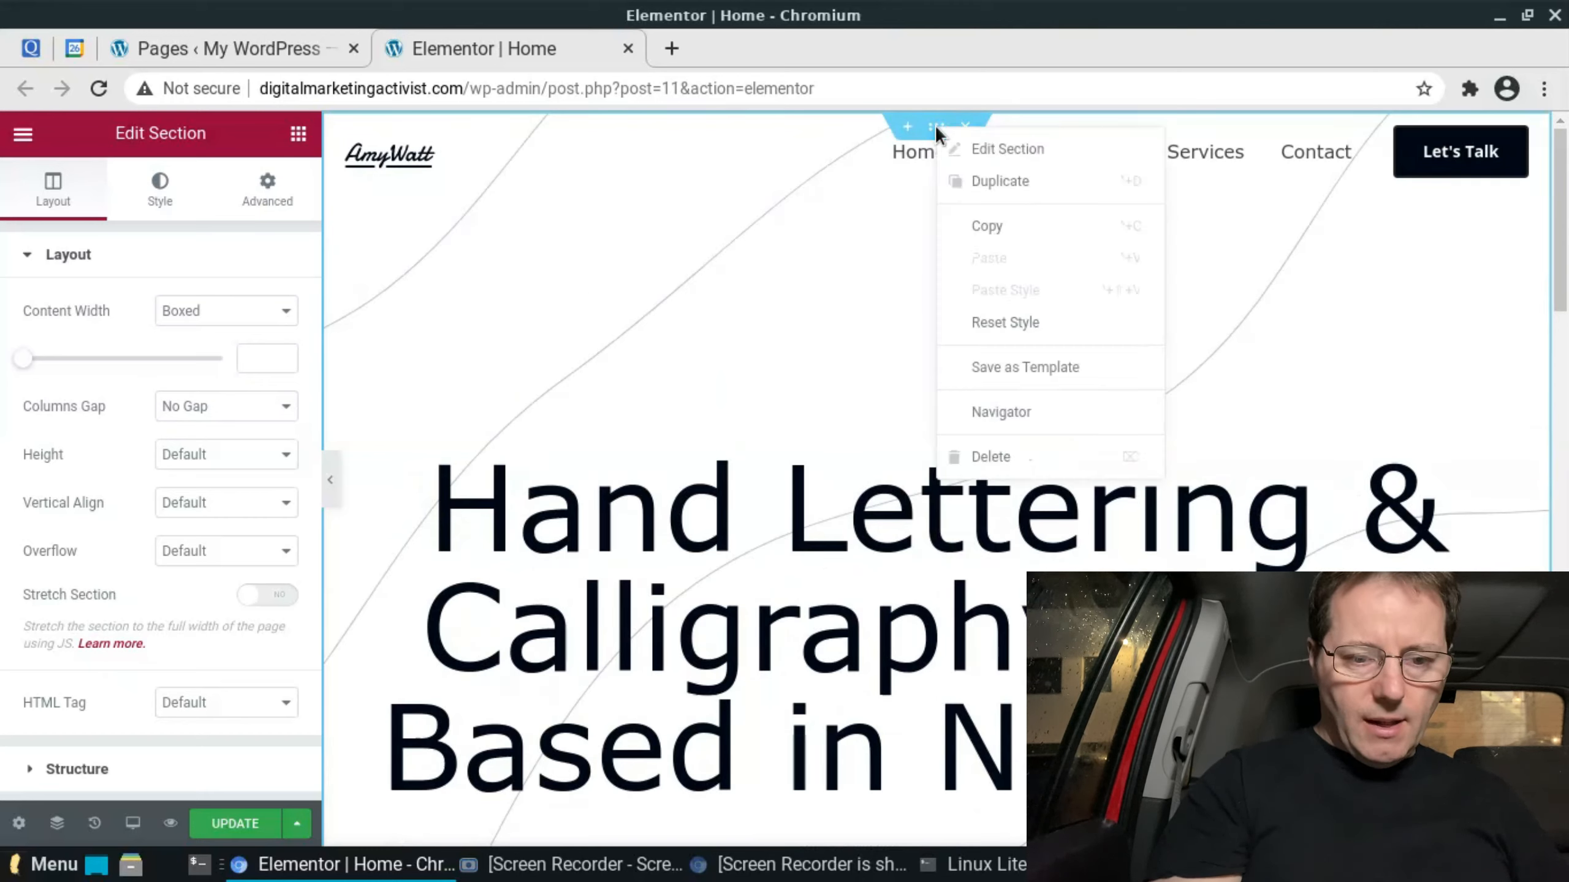
{"action": "left_click", "coordinate": [987, 151]}
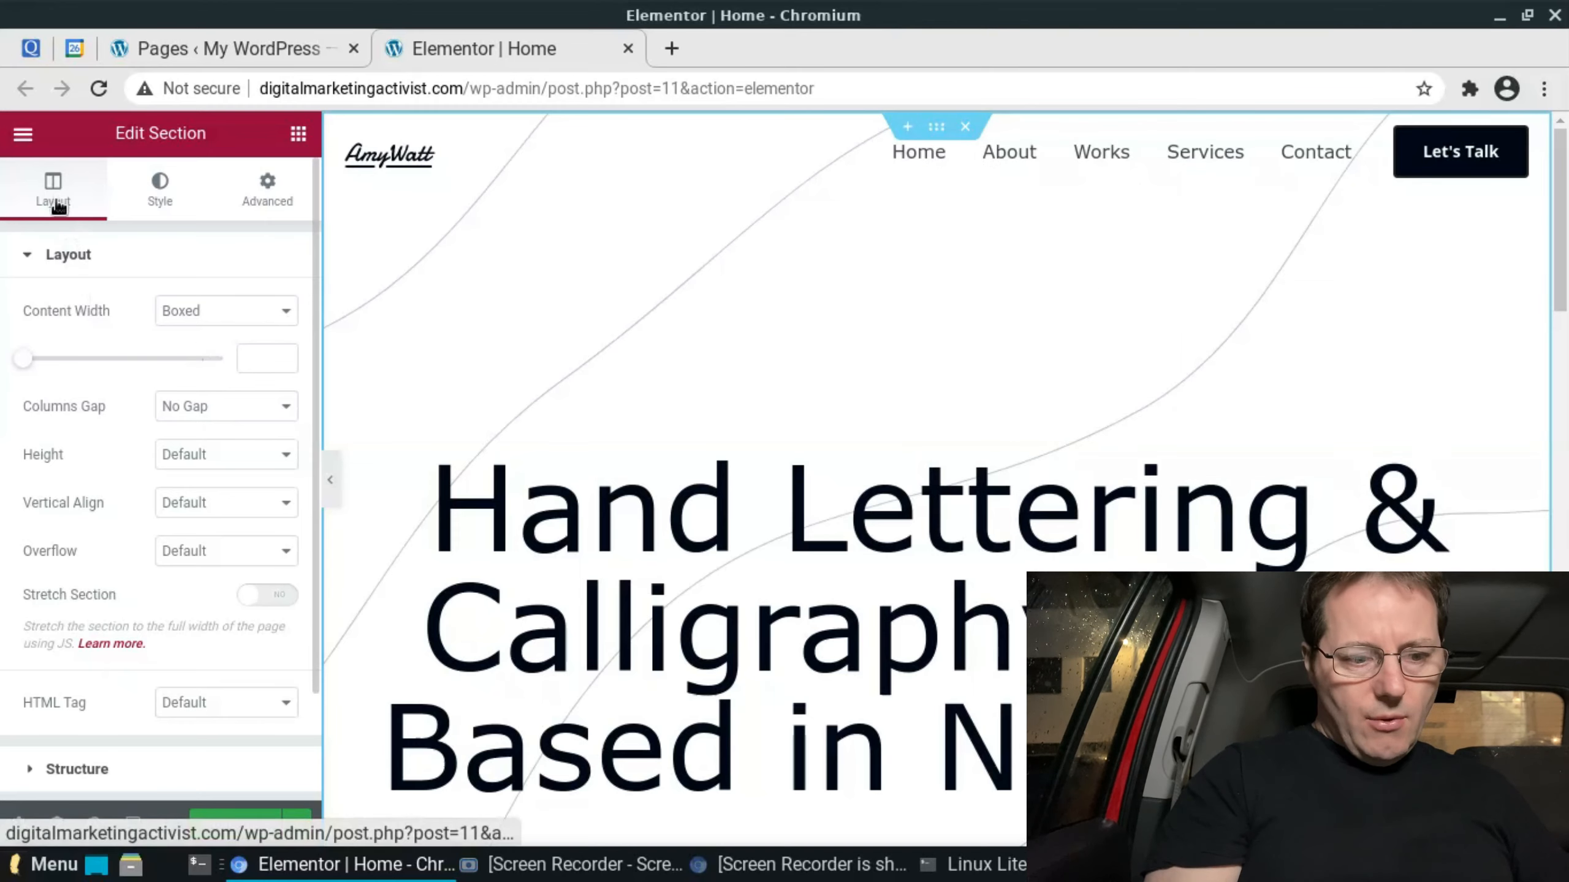
{"action": "left_click", "coordinate": [159, 189]}
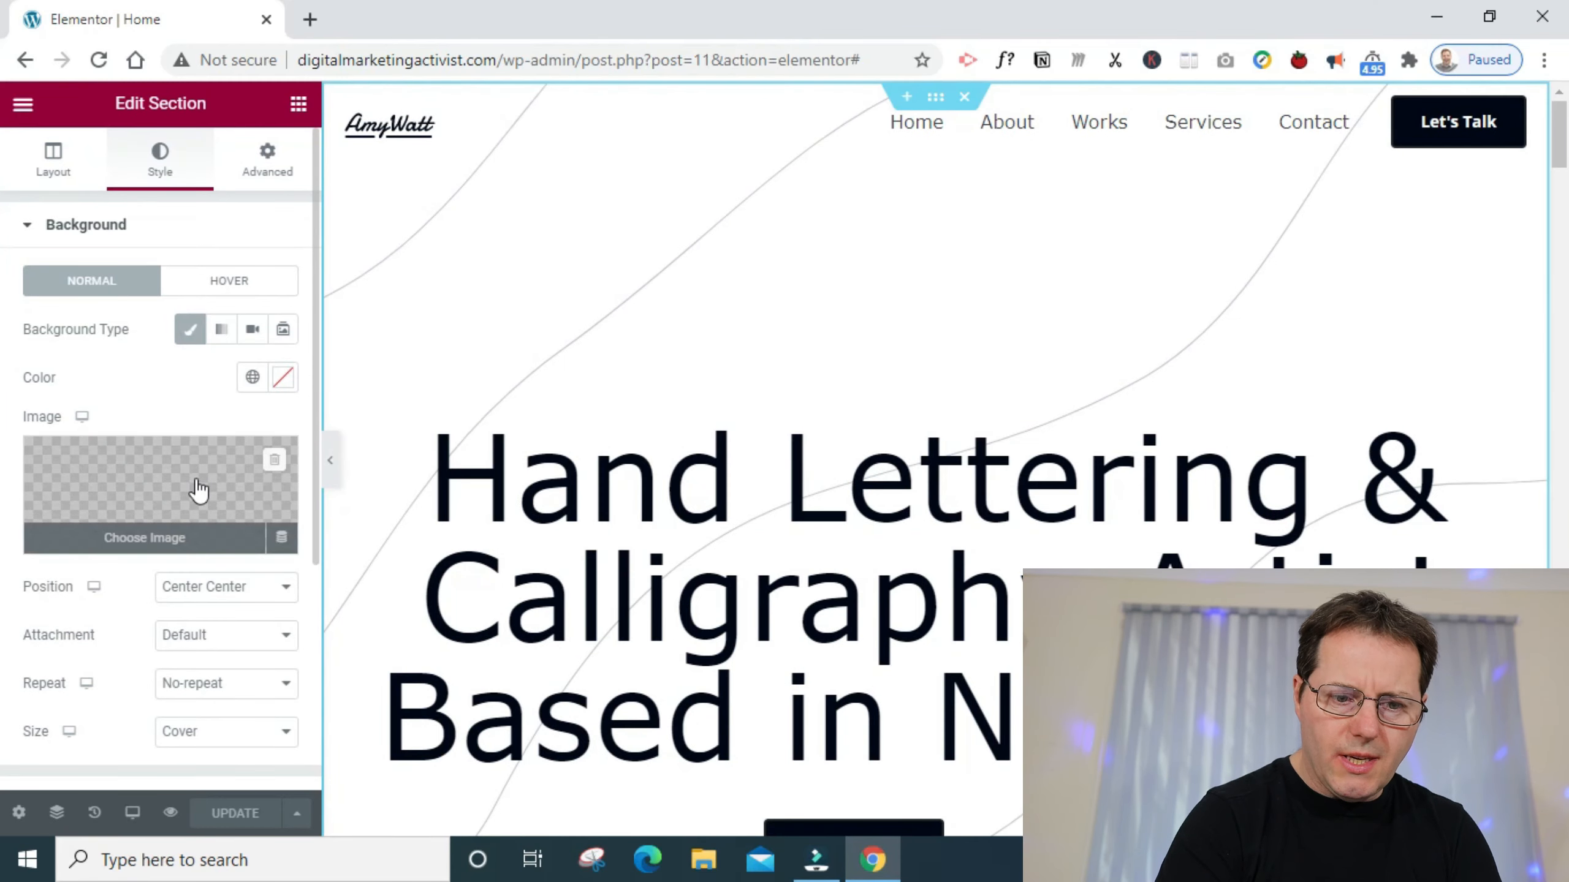
{"action": "left_click", "coordinate": [275, 465]}
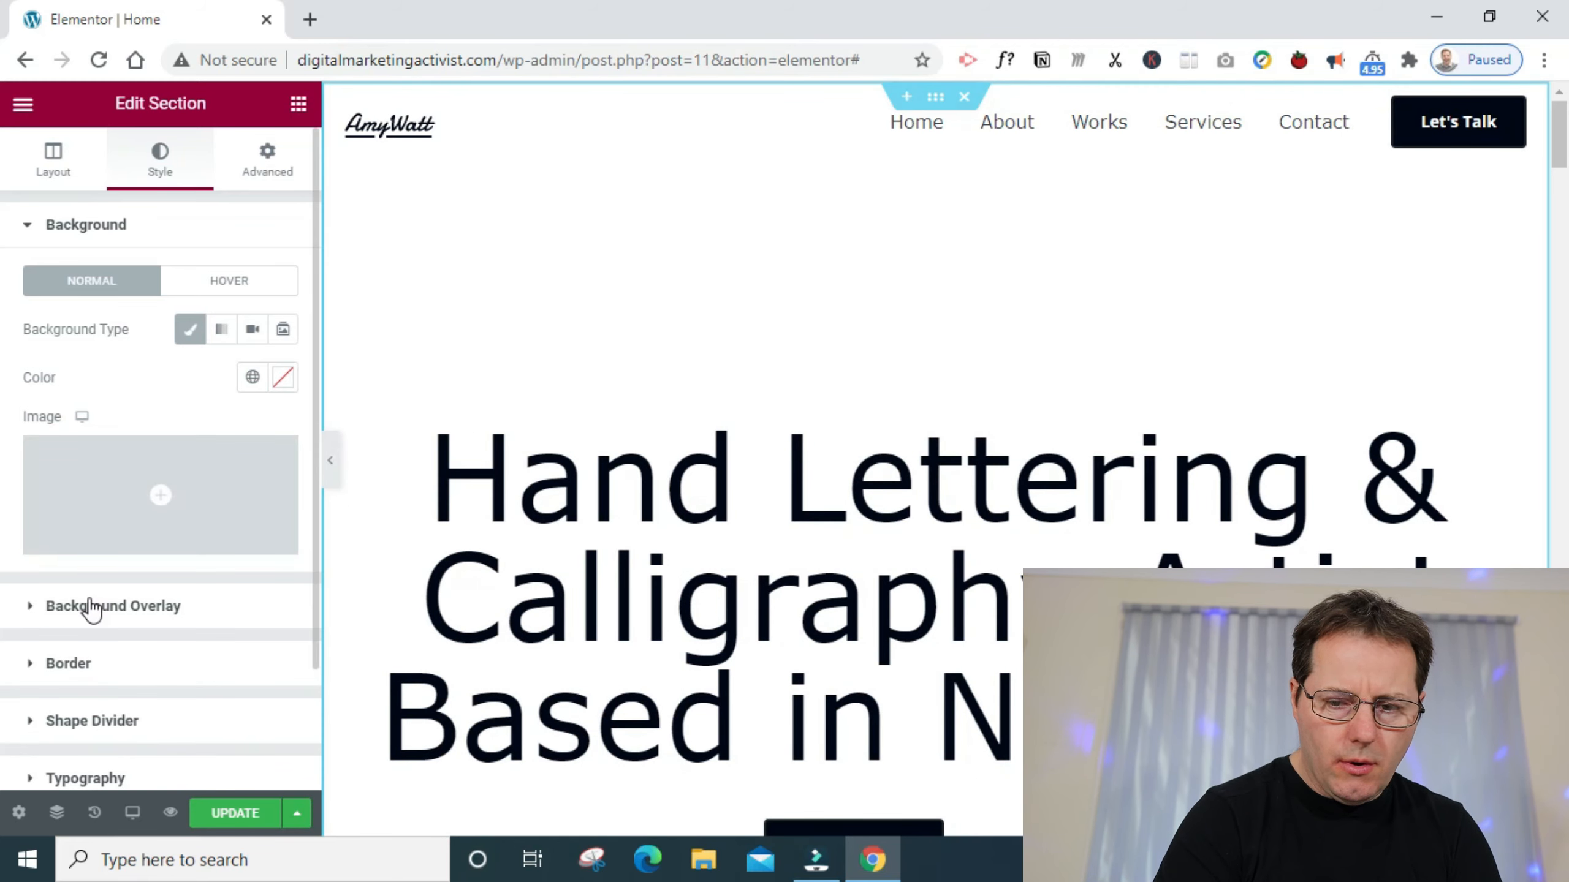
- Remove the hands image from the hero section's background overlay
{"action": "mouse_move", "coordinate": [1564, 127]}
{"action": "left_mouse_down"}
{"action": "mouse_move", "coordinate": [1566, 176]}
{"action": "mouse_move", "coordinate": [1557, 153]}
{"action": "left_mouse_up"}
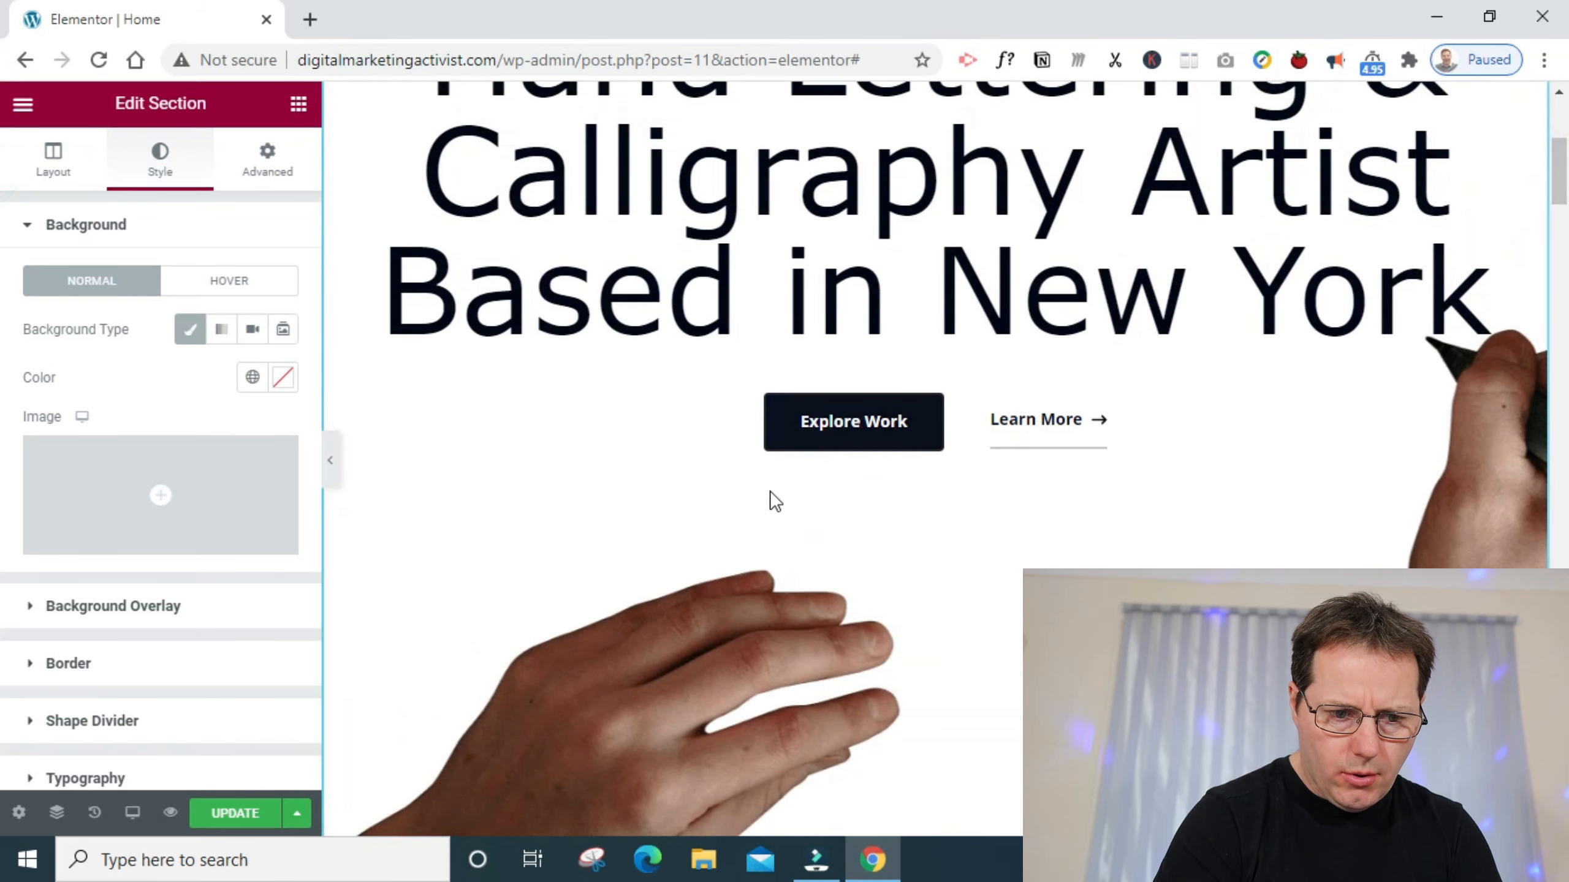
{"action": "left_click", "coordinate": [175, 606]}
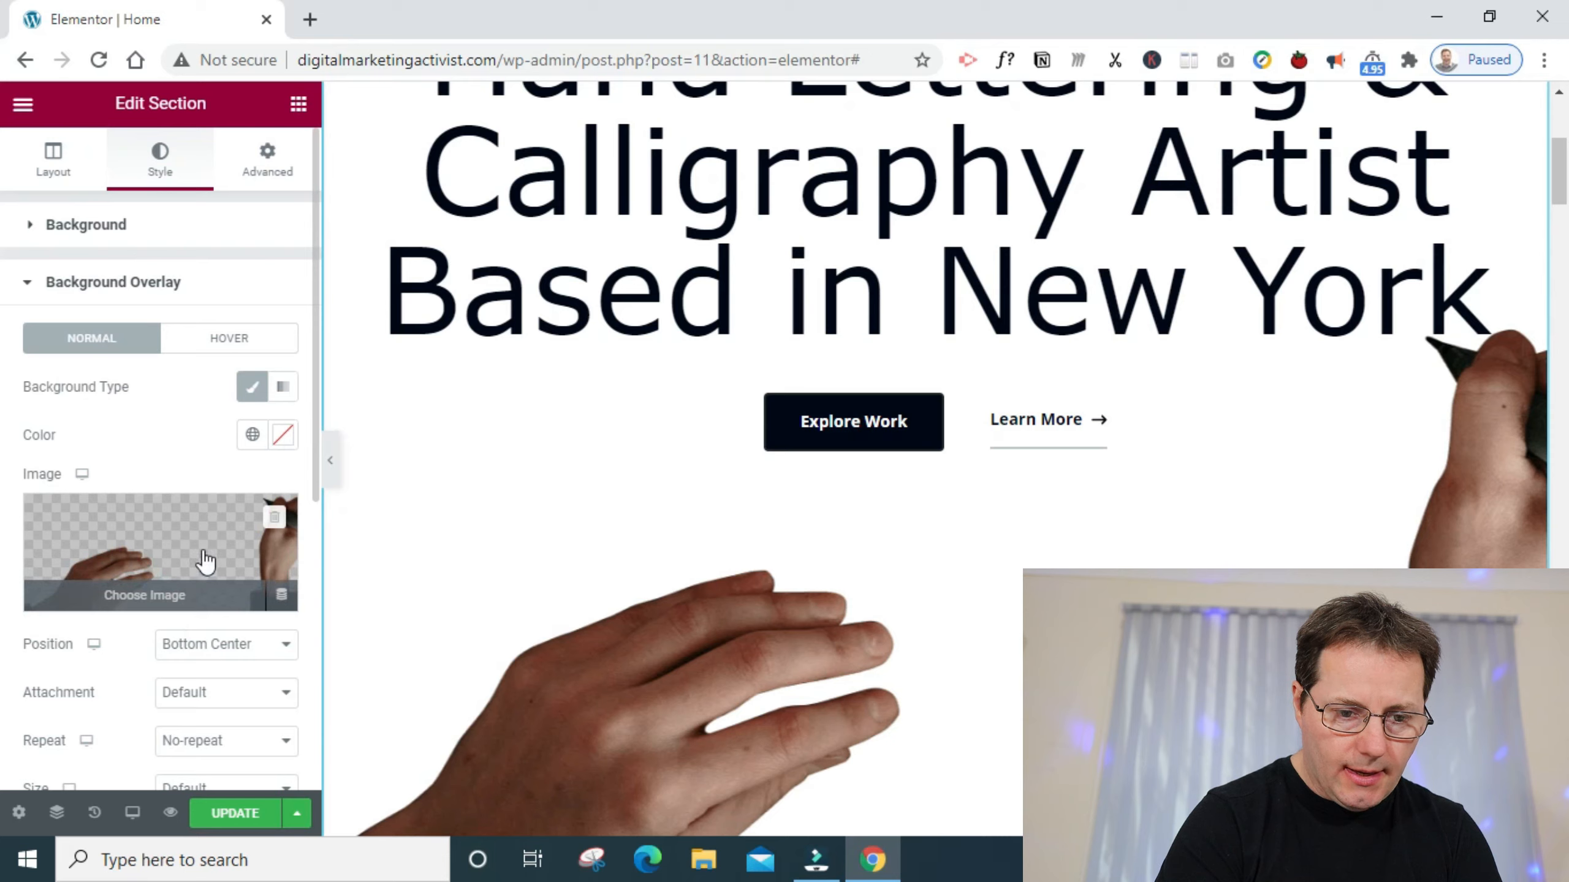
{"action": "left_click", "coordinate": [276, 518]}
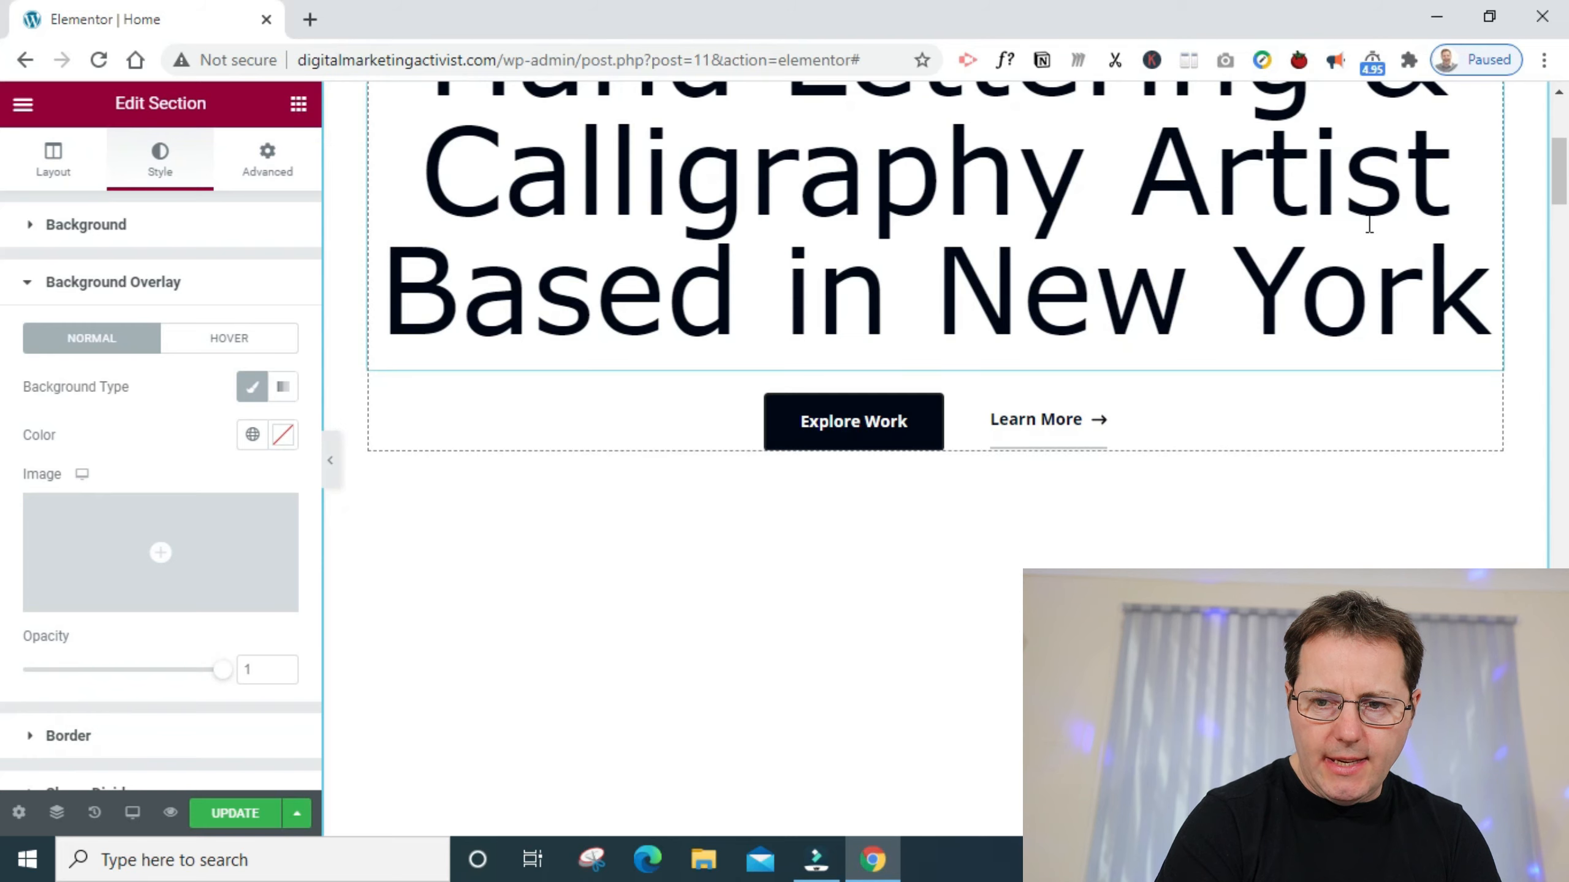
- Reduce the hero section's padding to 90 px at the top and 50 px at the bottom
{"action": "left_click_drag", "start_coordinate": [1562, 163], "coordinate": [1558, 110]}
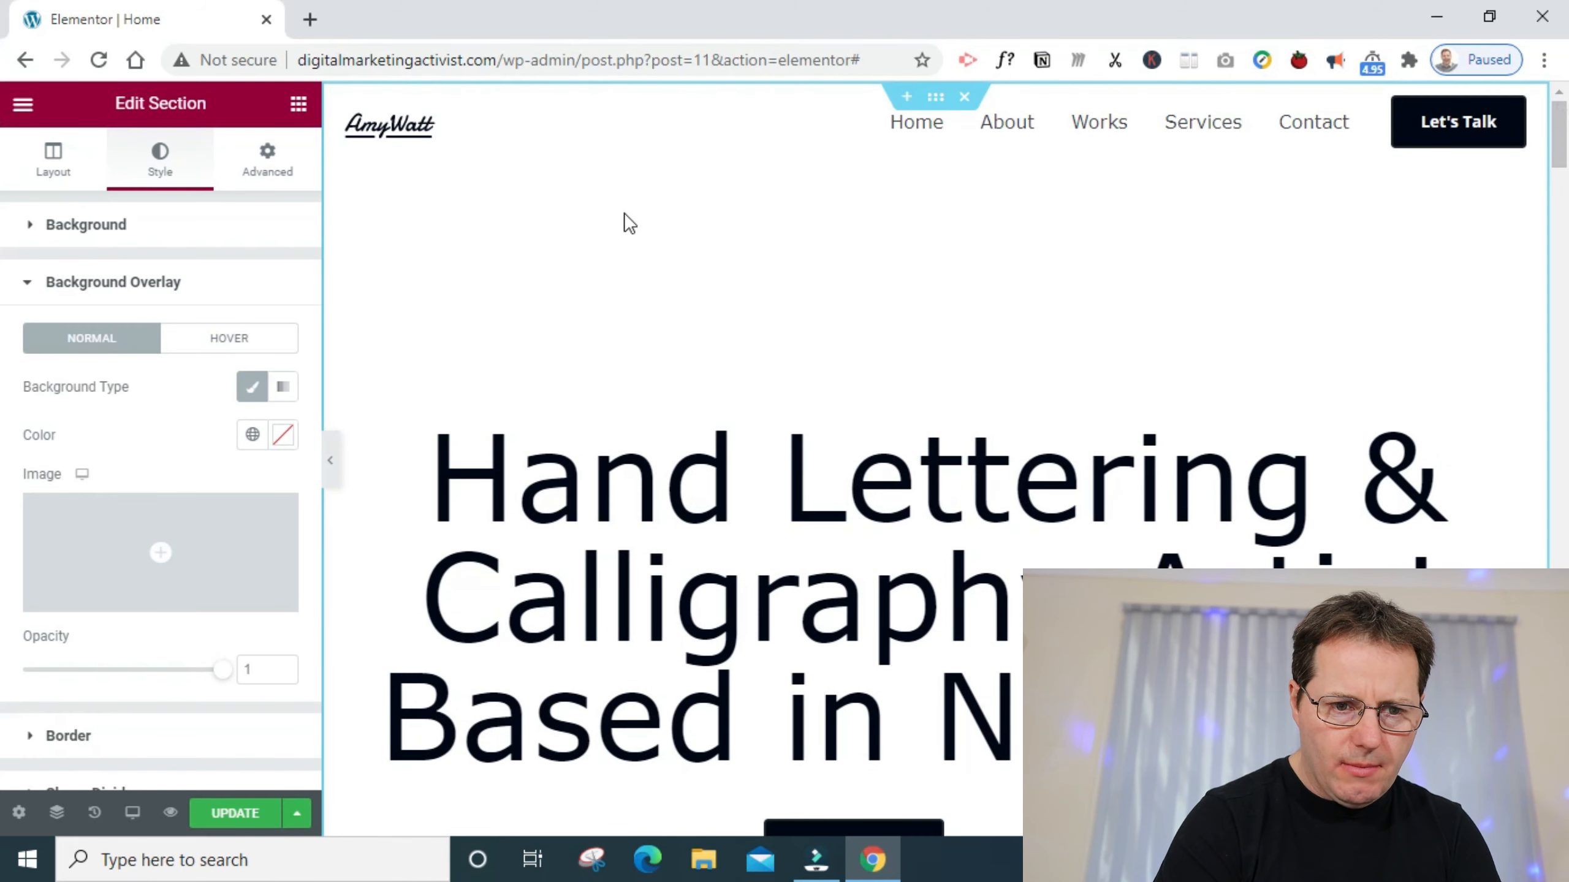
{"action": "left_click", "coordinate": [267, 155]}
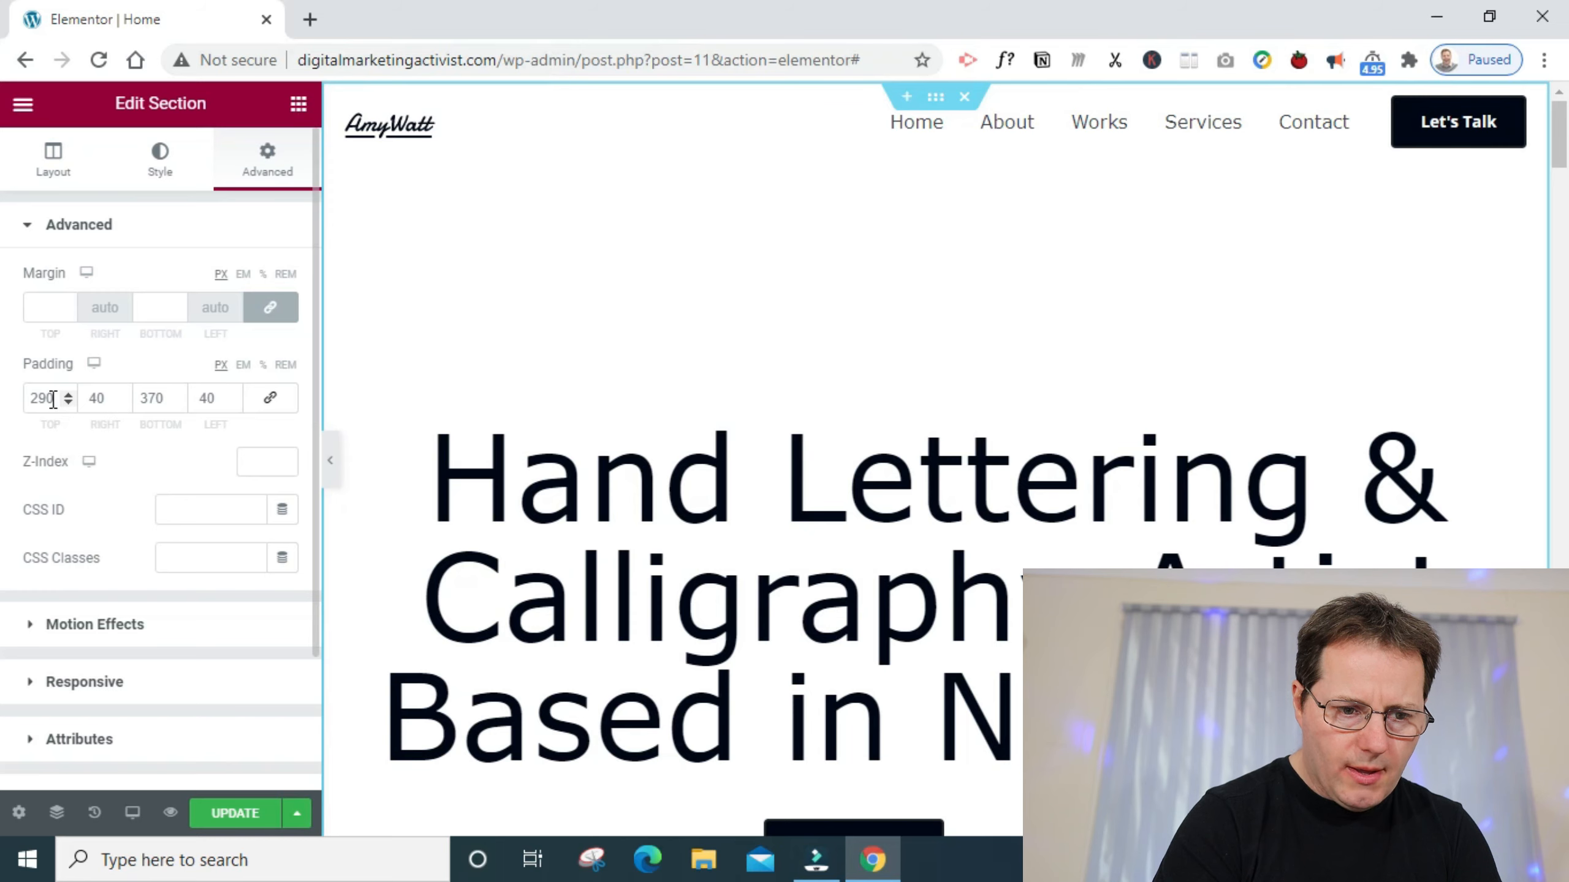
{"action": "left_click_drag", "start_coordinate": [44, 399], "coordinate": [28, 400]}
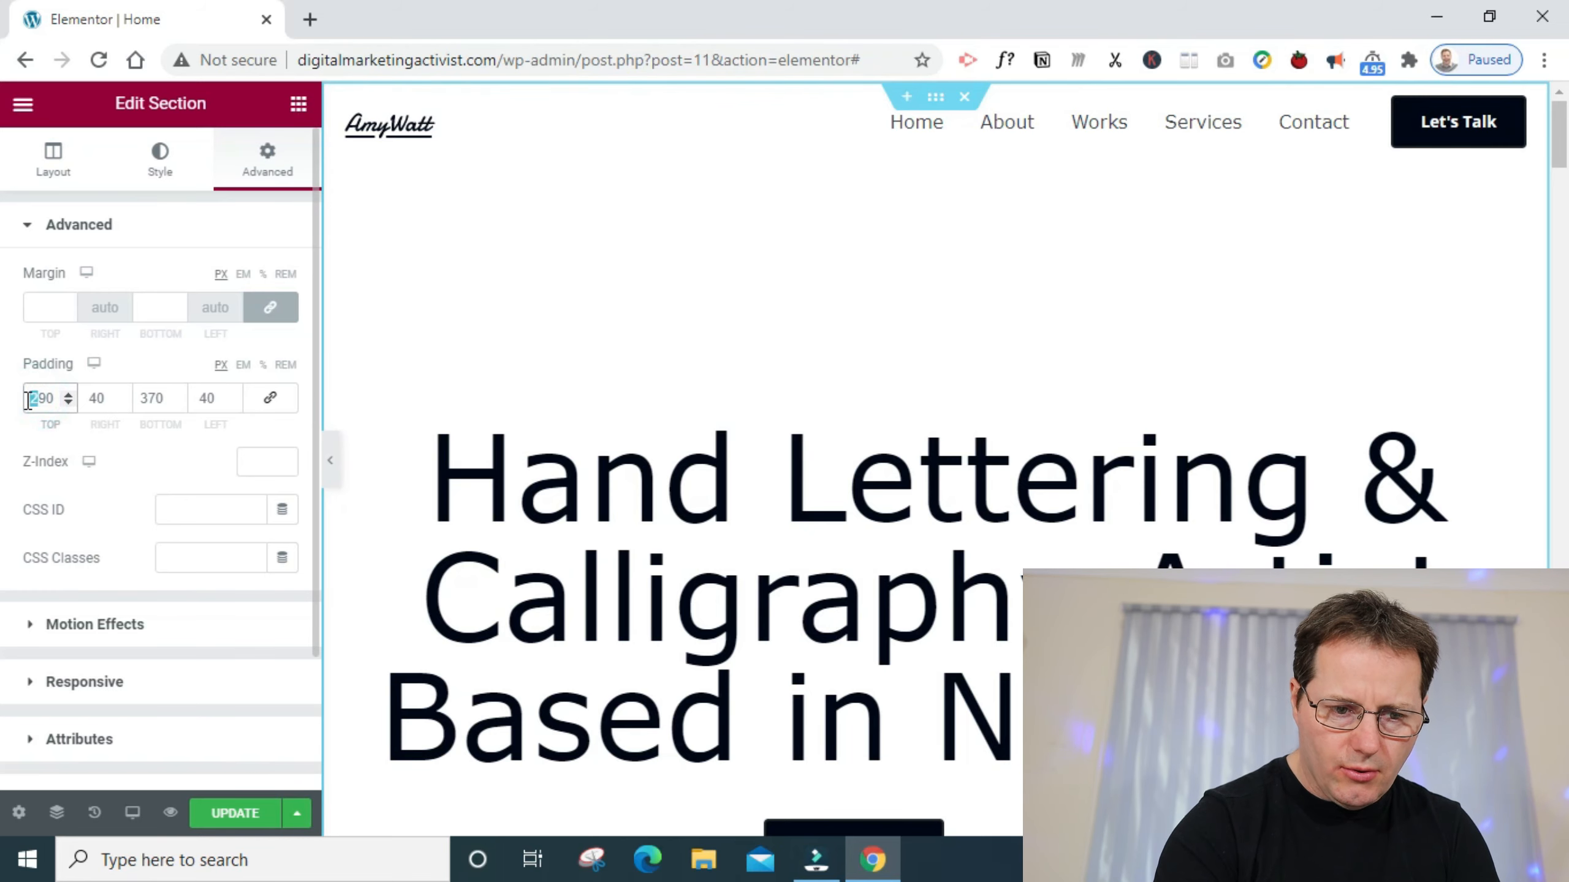
{"action": "key", "text": "BackSpace"}
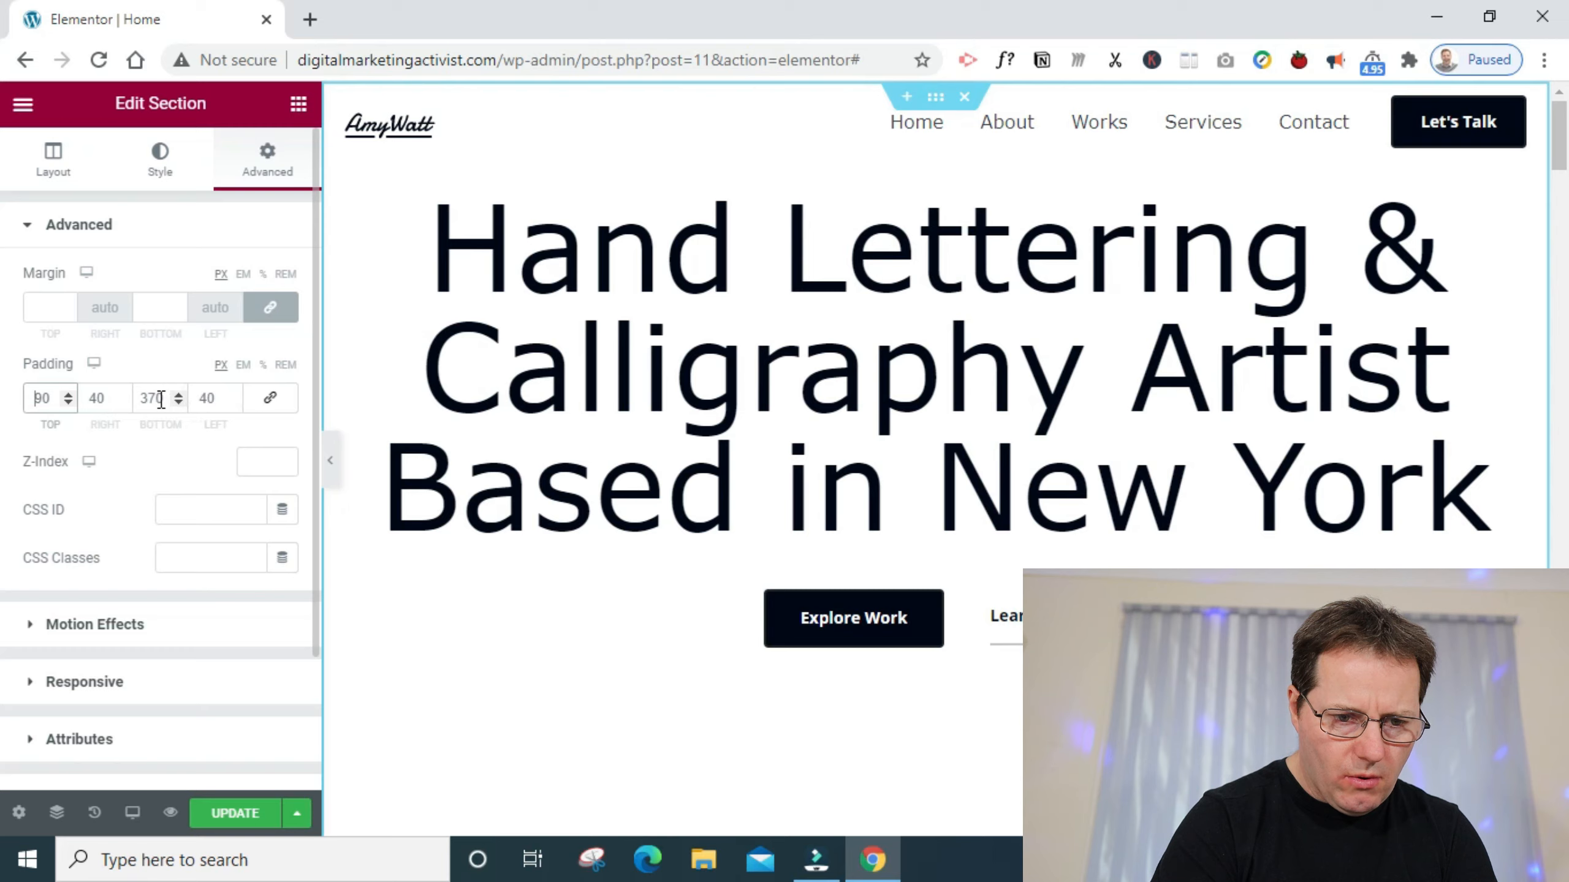
{"action": "left_click_drag", "start_coordinate": [157, 399], "coordinate": [68, 404]}
{"action": "type", "text": "50"}
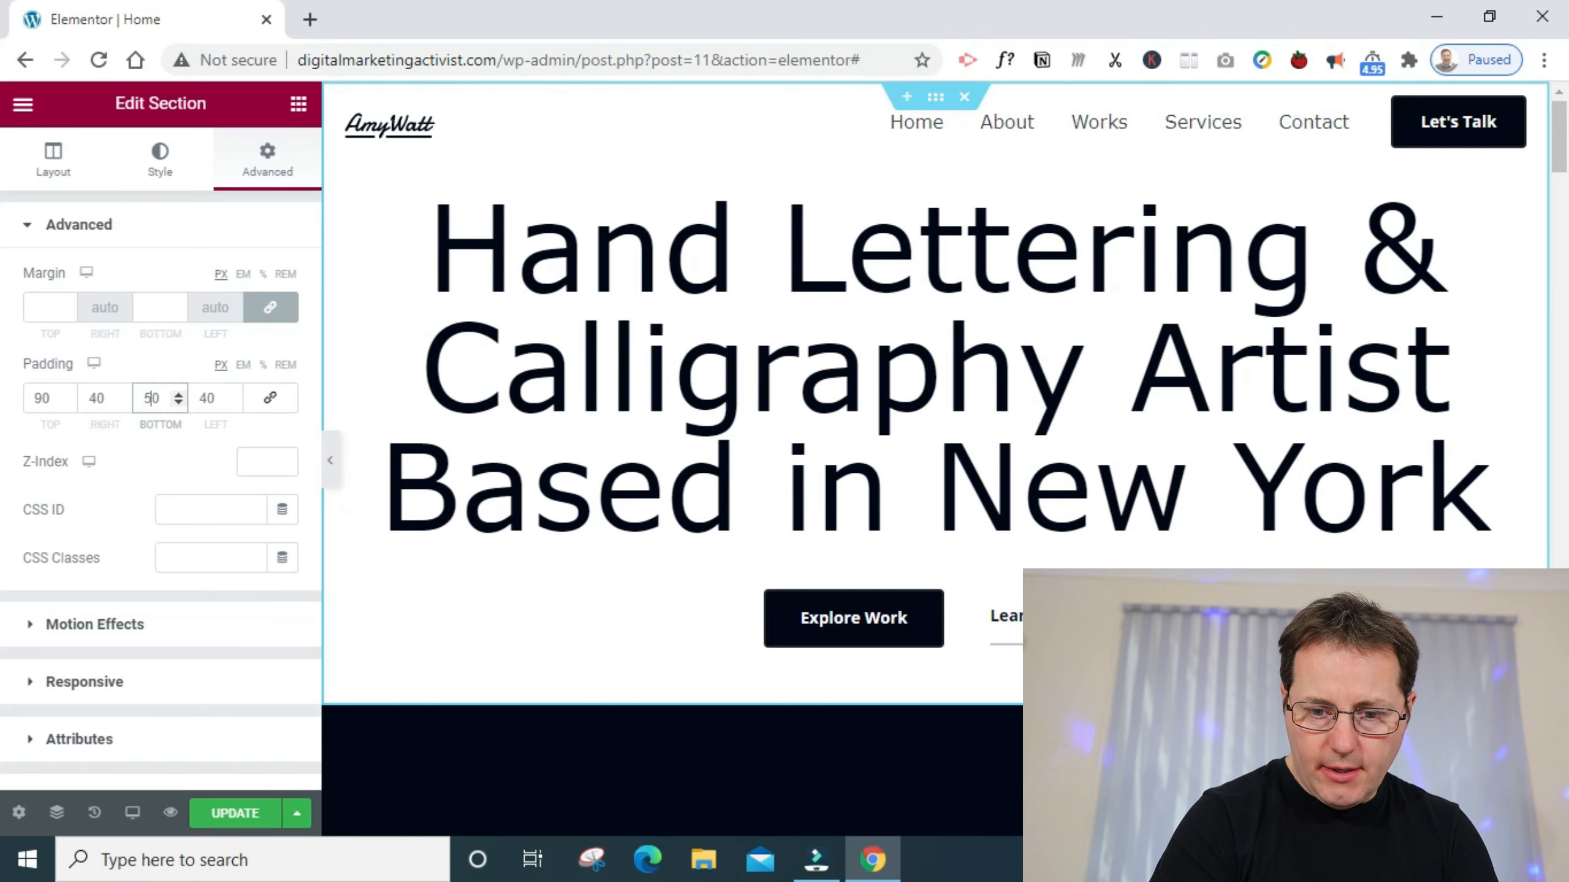
- Open the hero heading's typography settings and set its font size to 57 px
{"action": "mouse_move", "coordinate": [1558, 148]}
{"action": "left_mouse_down"}
{"action": "mouse_move", "coordinate": [1556, 296]}
{"action": "mouse_move", "coordinate": [1545, 138]}
{"action": "left_mouse_up"}
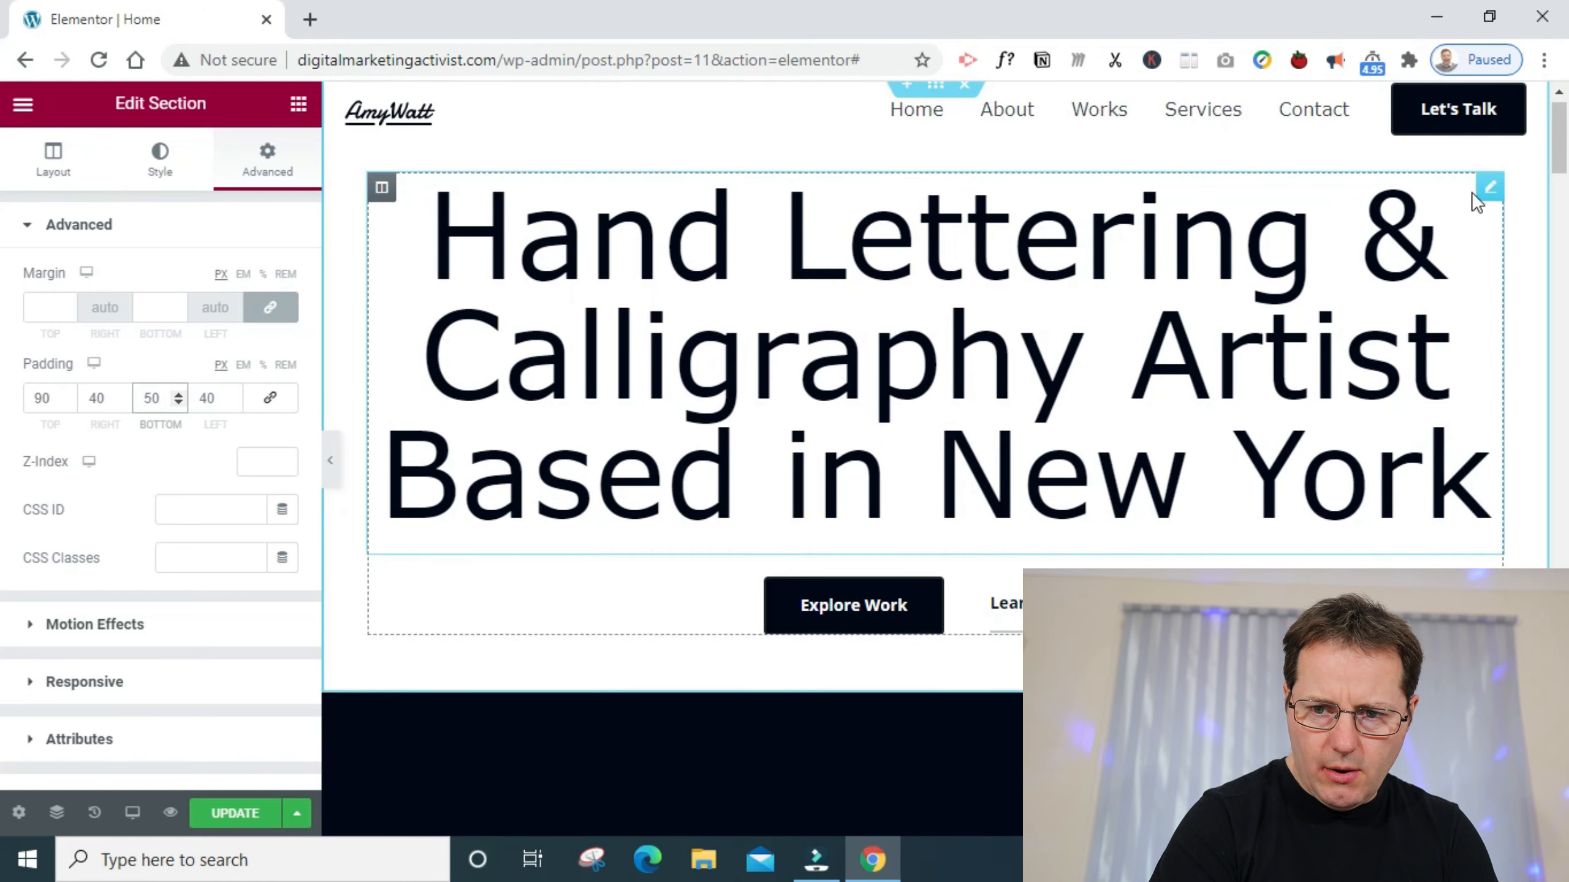
{"action": "left_click", "coordinate": [1499, 188]}
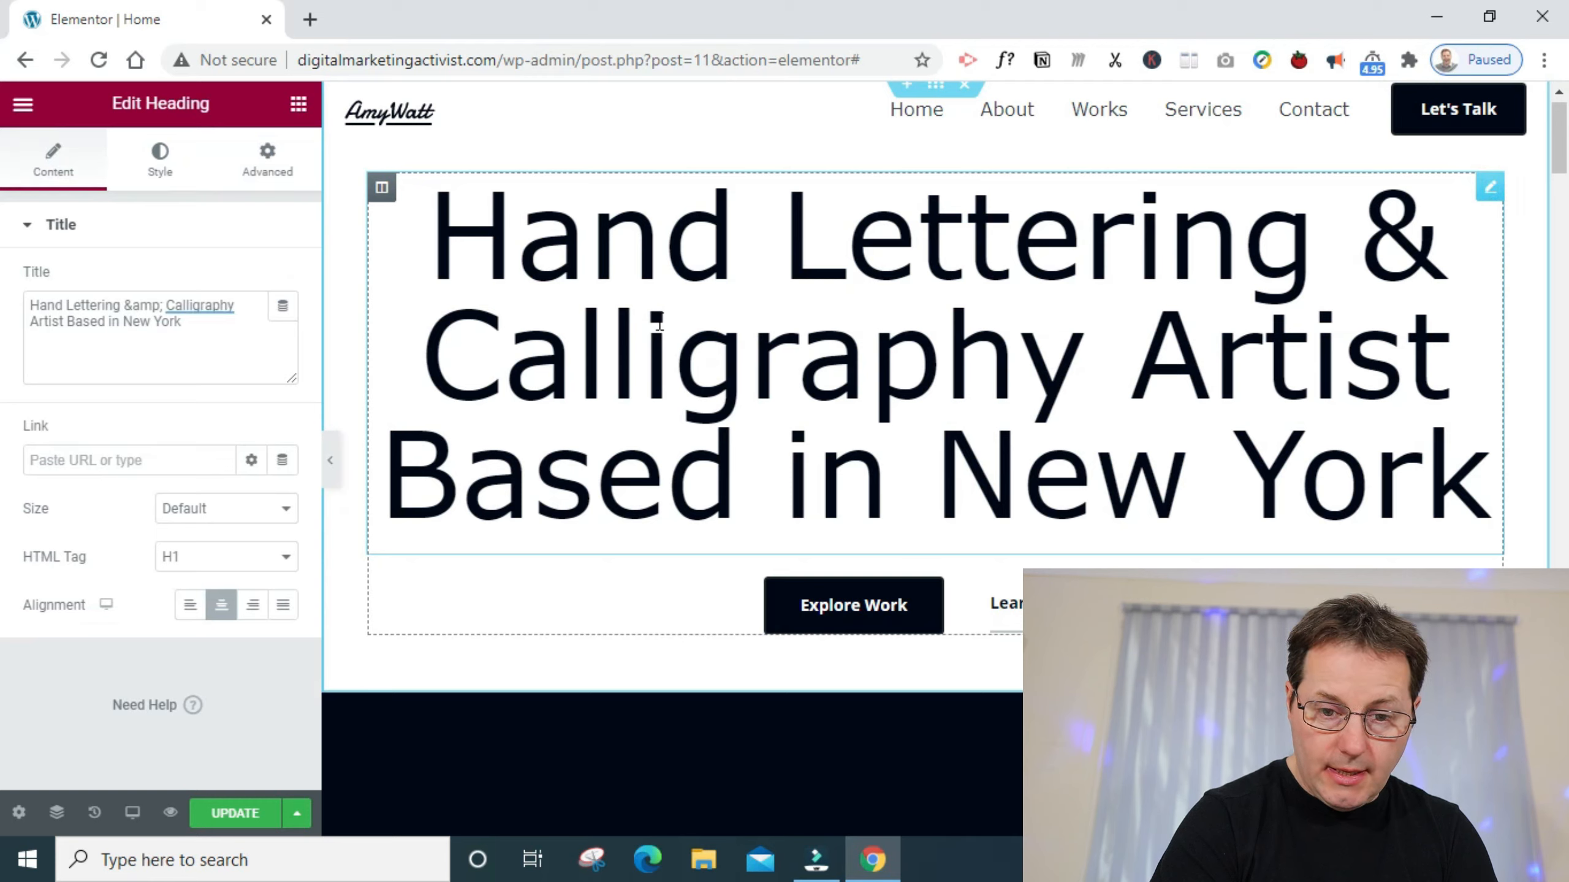
{"action": "left_click", "coordinate": [156, 166]}
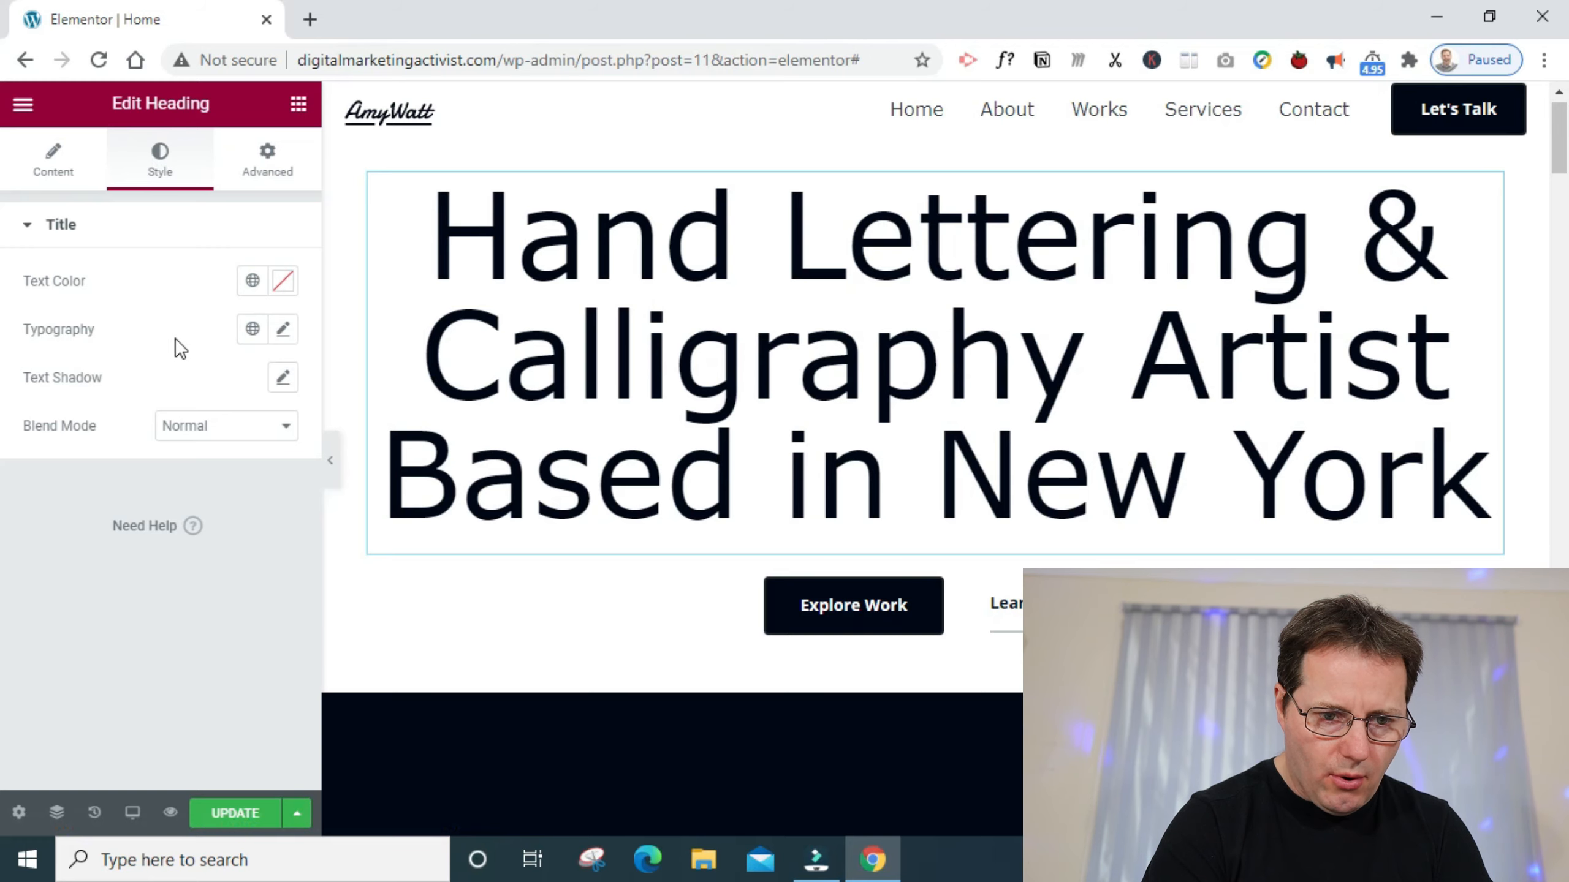
{"action": "left_click", "coordinate": [284, 331]}
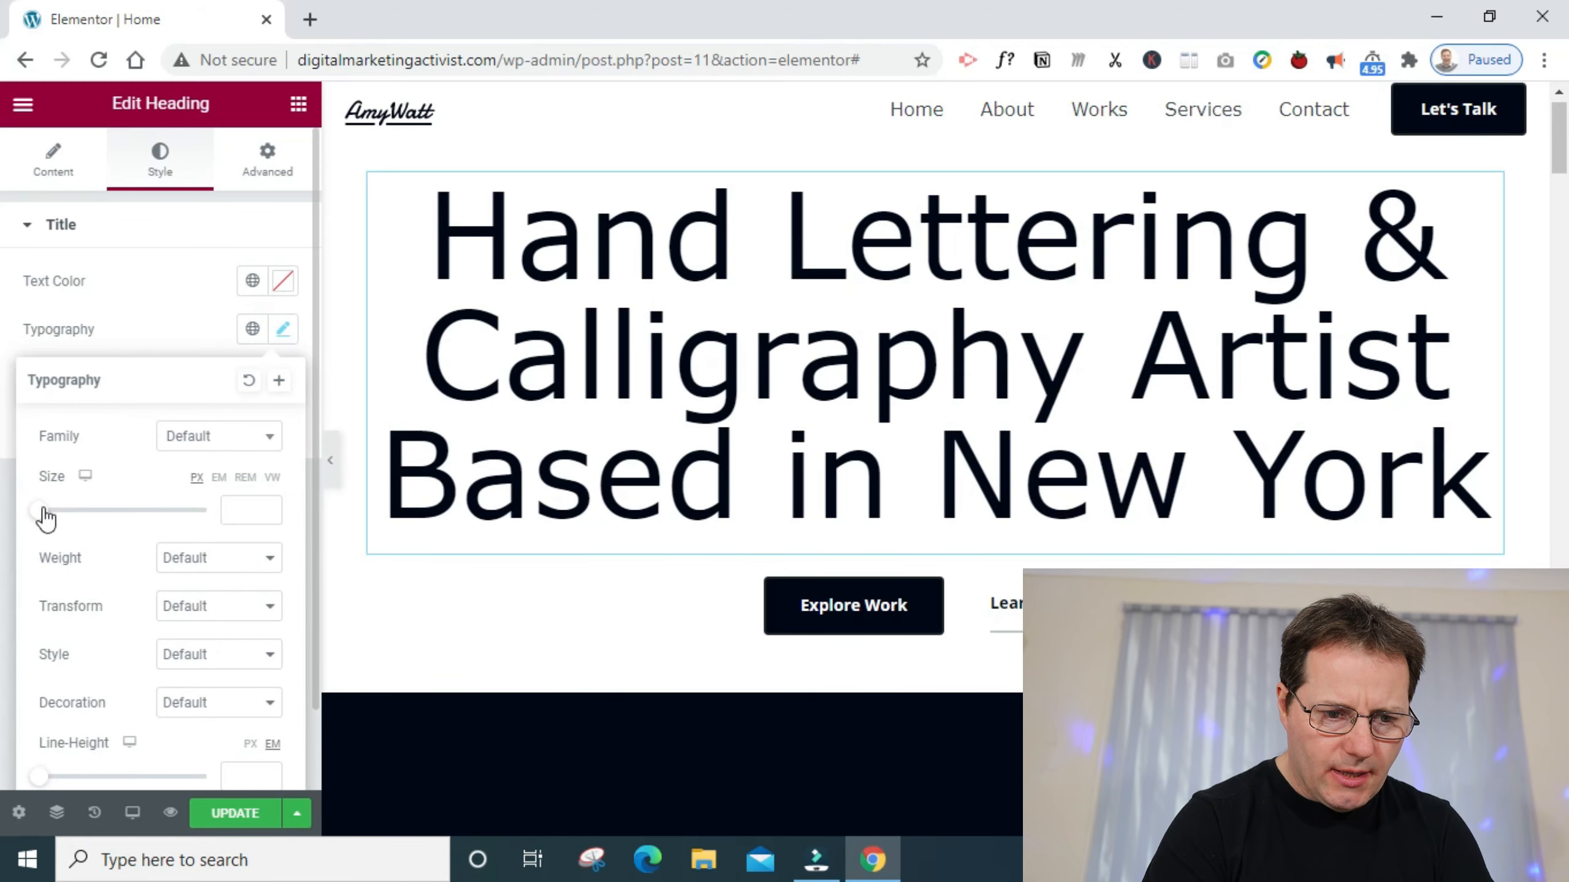
{"action": "left_click_drag", "start_coordinate": [42, 518], "coordinate": [87, 526]}
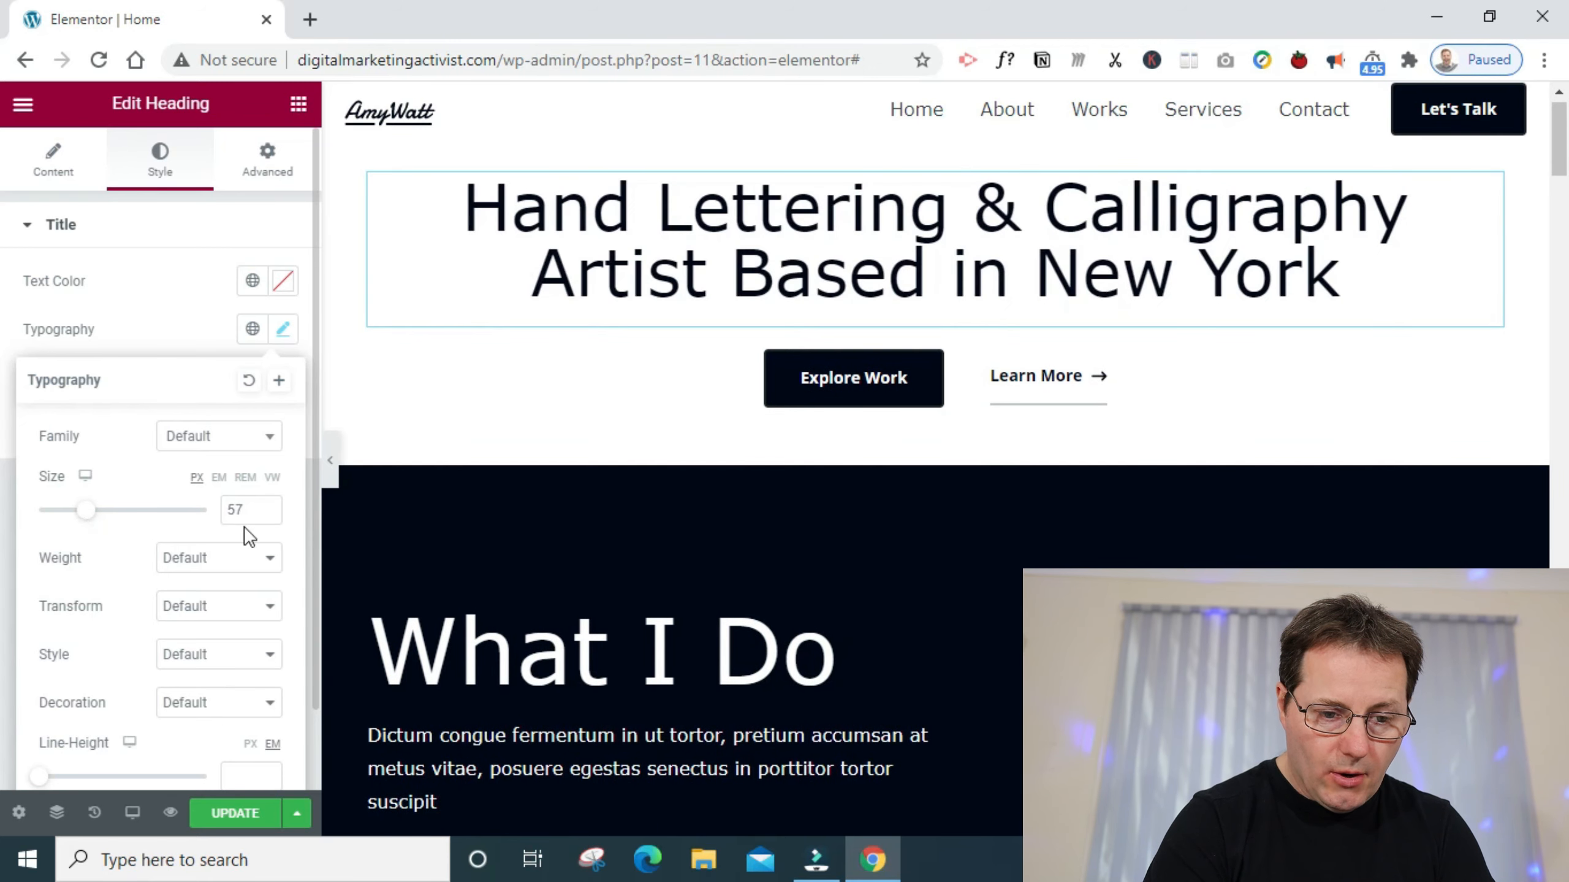
{"action": "left_click", "coordinate": [267, 517]}
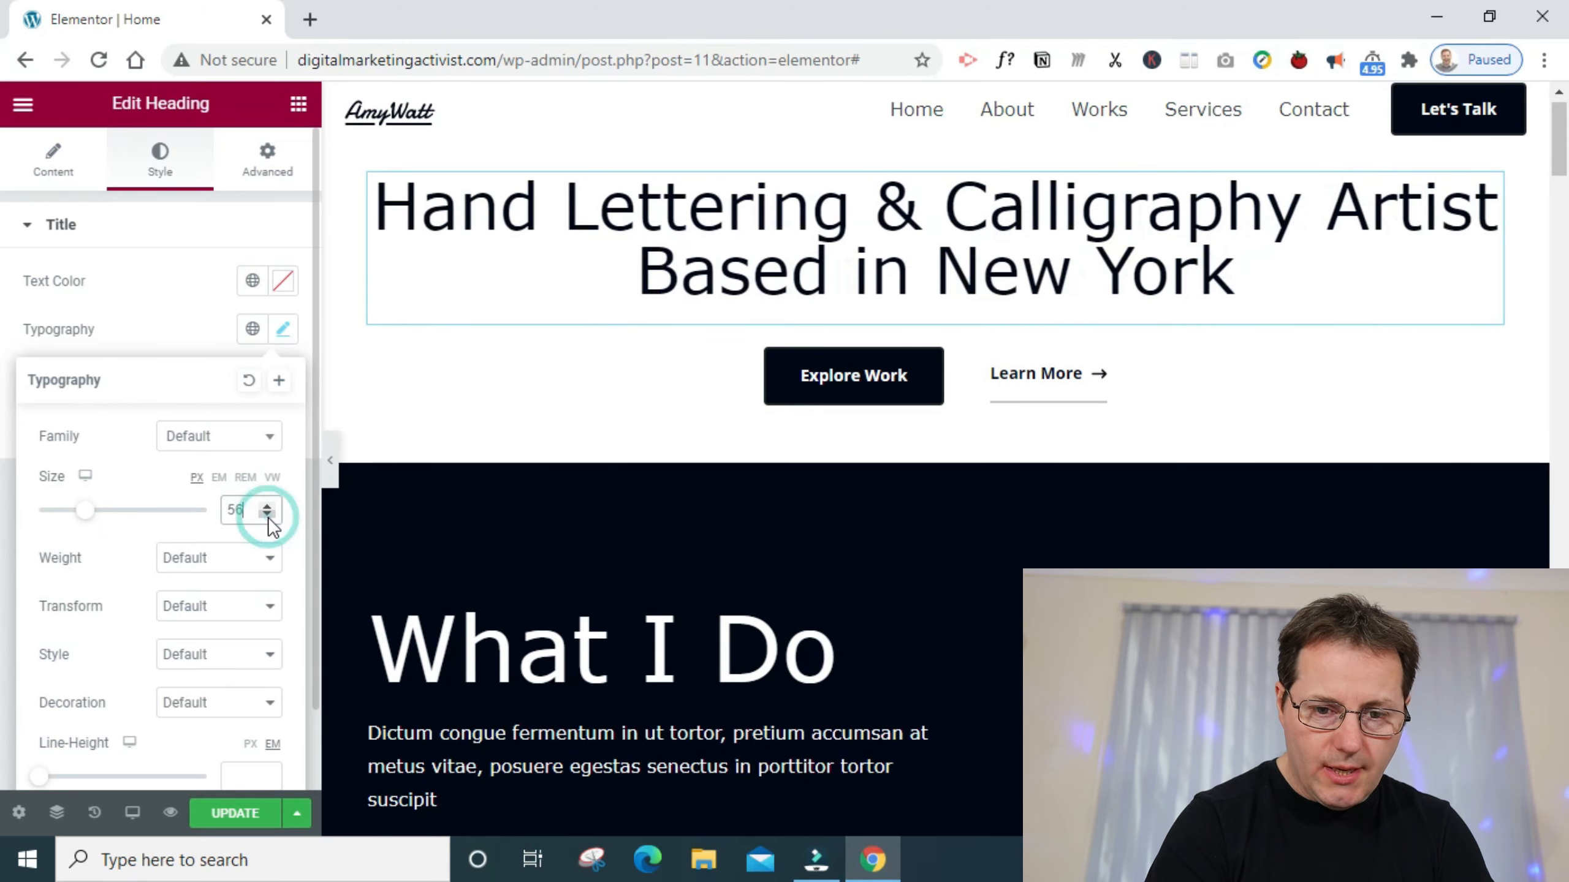
{"action": "left_click", "coordinate": [267, 518]}
{"action": "left_click", "coordinate": [269, 506]}
{"action": "left_click", "coordinate": [269, 507]}
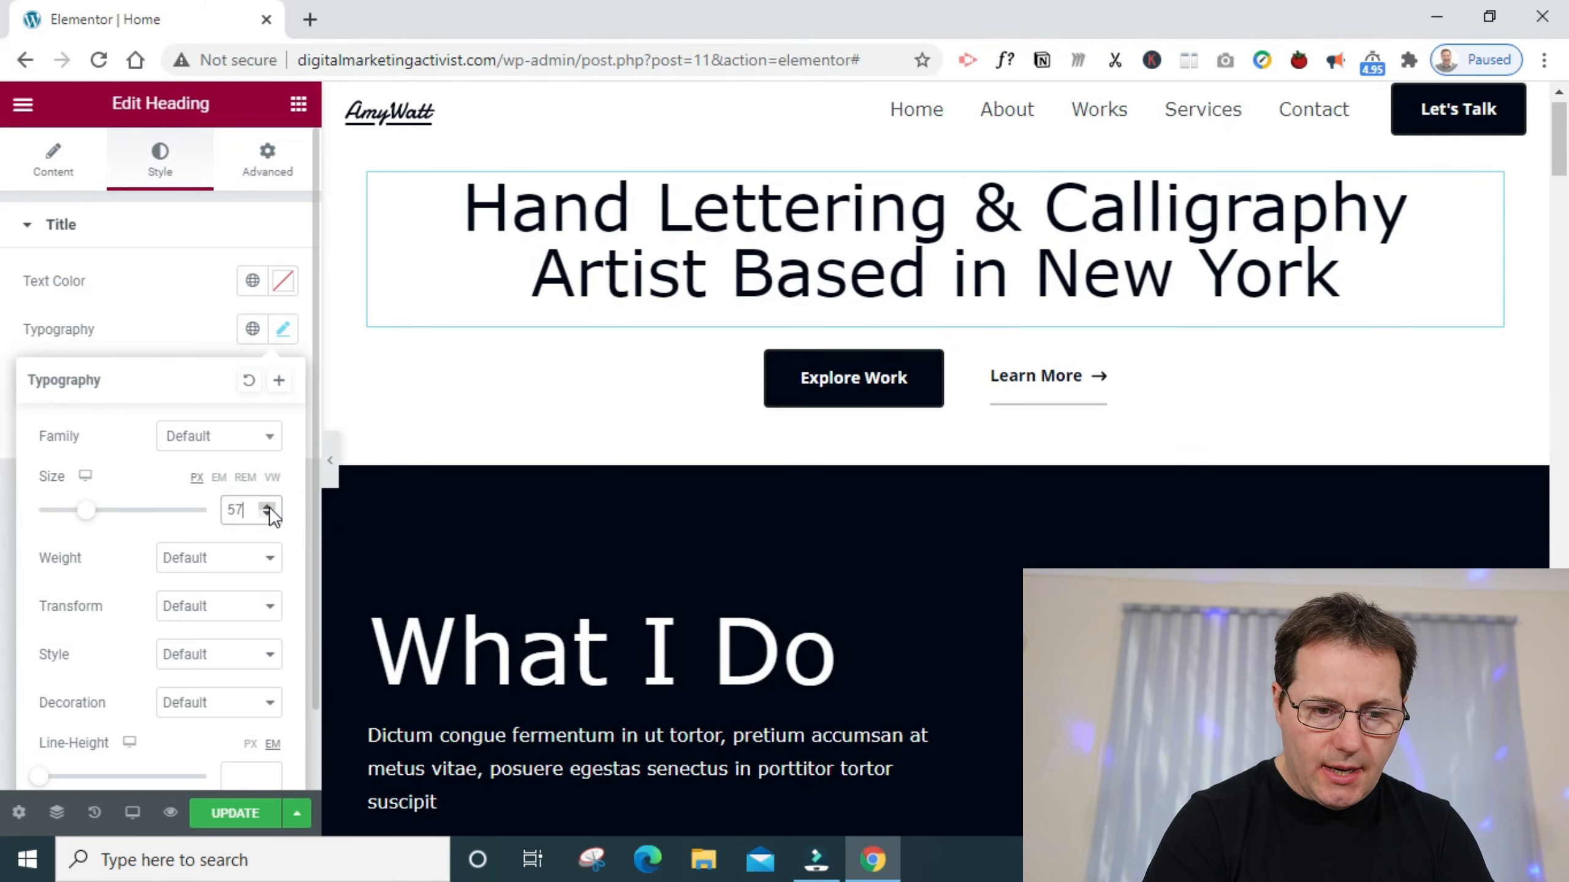
- Try weights 900, 700 and 500 on the hero heading, and settle on a font weight of 600
{"action": "left_click", "coordinate": [272, 559]}
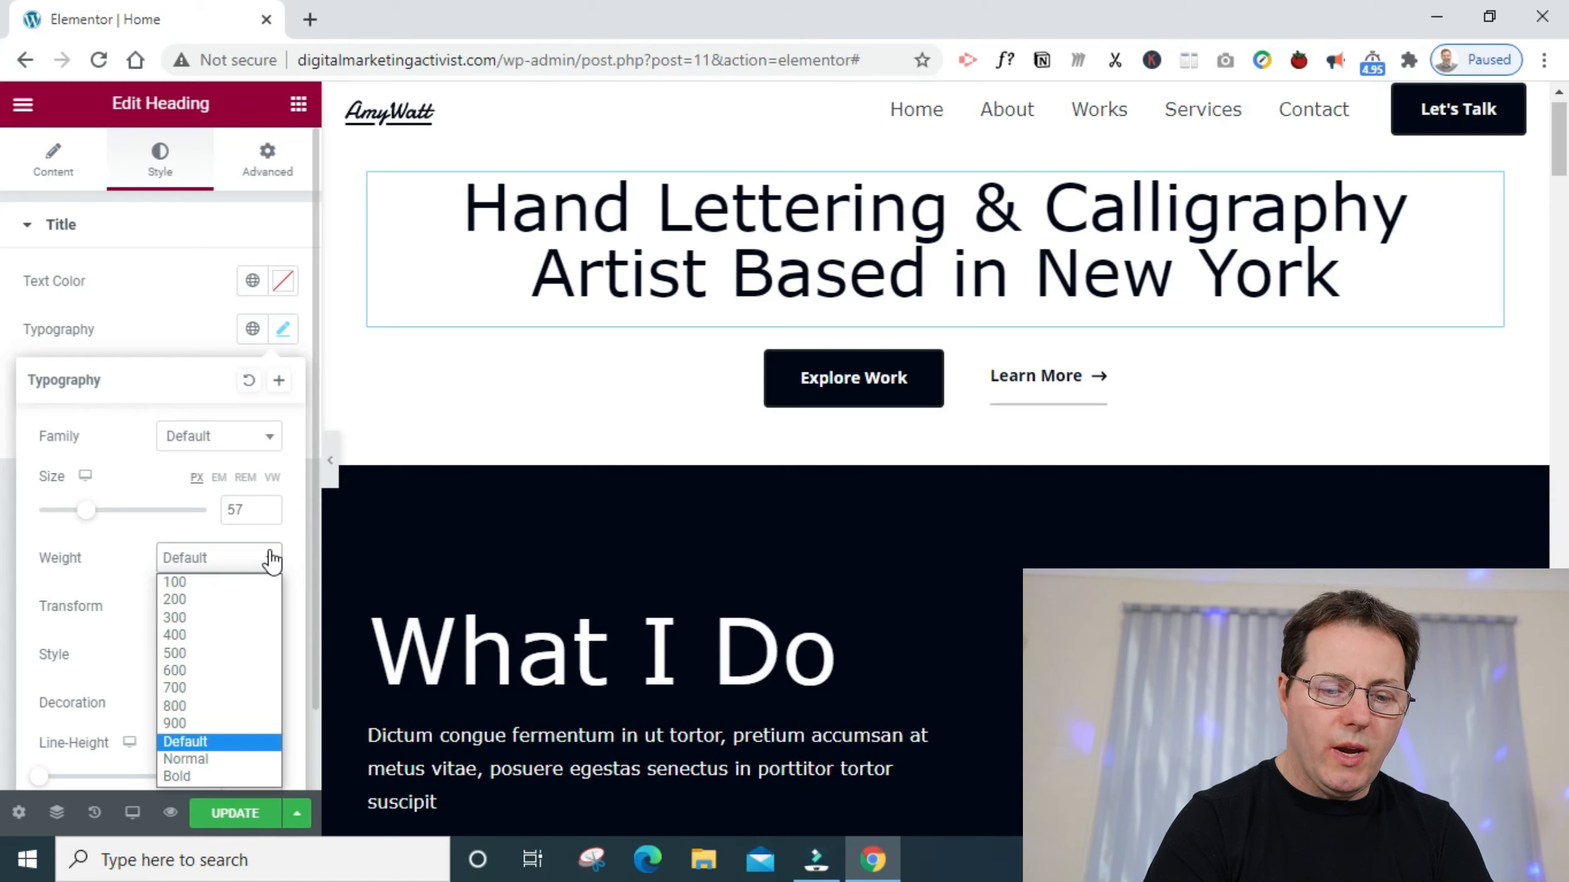
{"action": "left_click", "coordinate": [252, 724]}
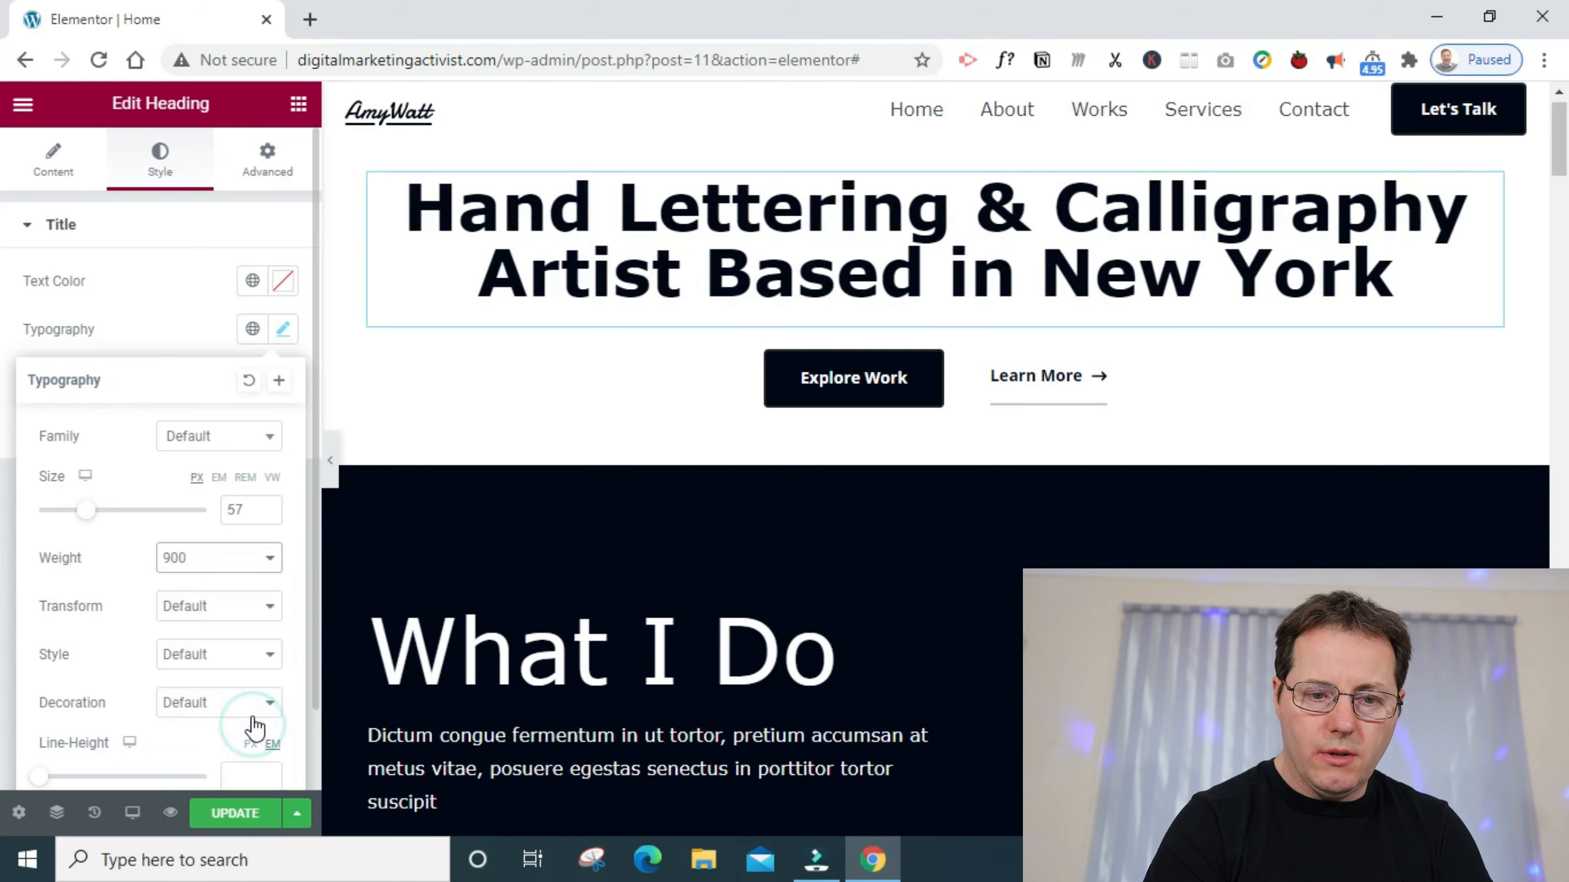
{"action": "left_click", "coordinate": [270, 562]}
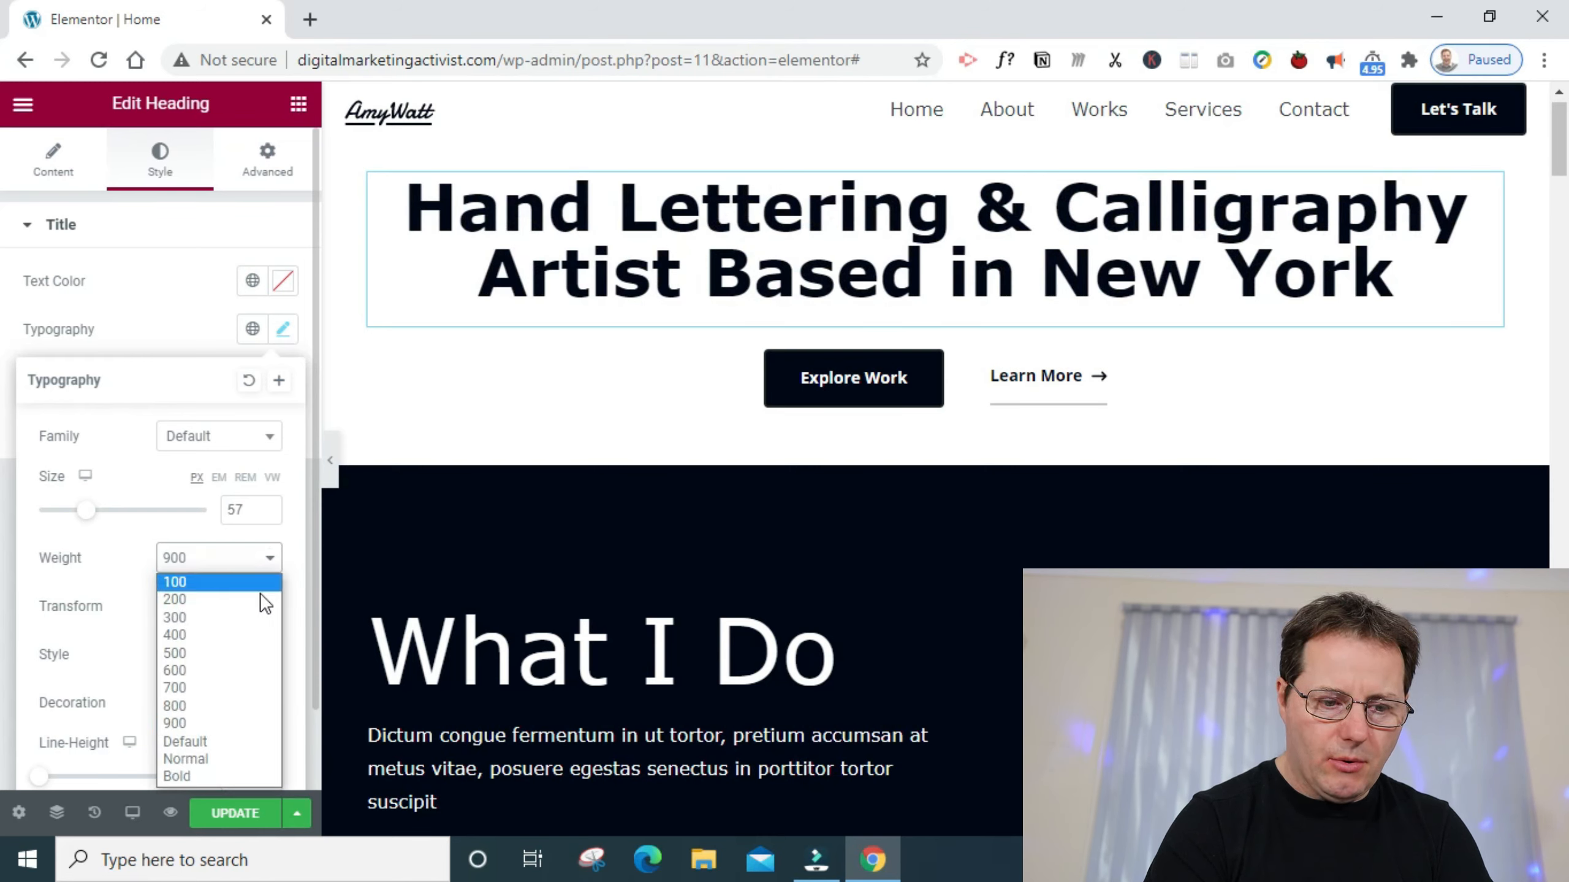
{"action": "left_click", "coordinate": [246, 688]}
{"action": "left_click", "coordinate": [262, 569]}
{"action": "left_click", "coordinate": [233, 650]}
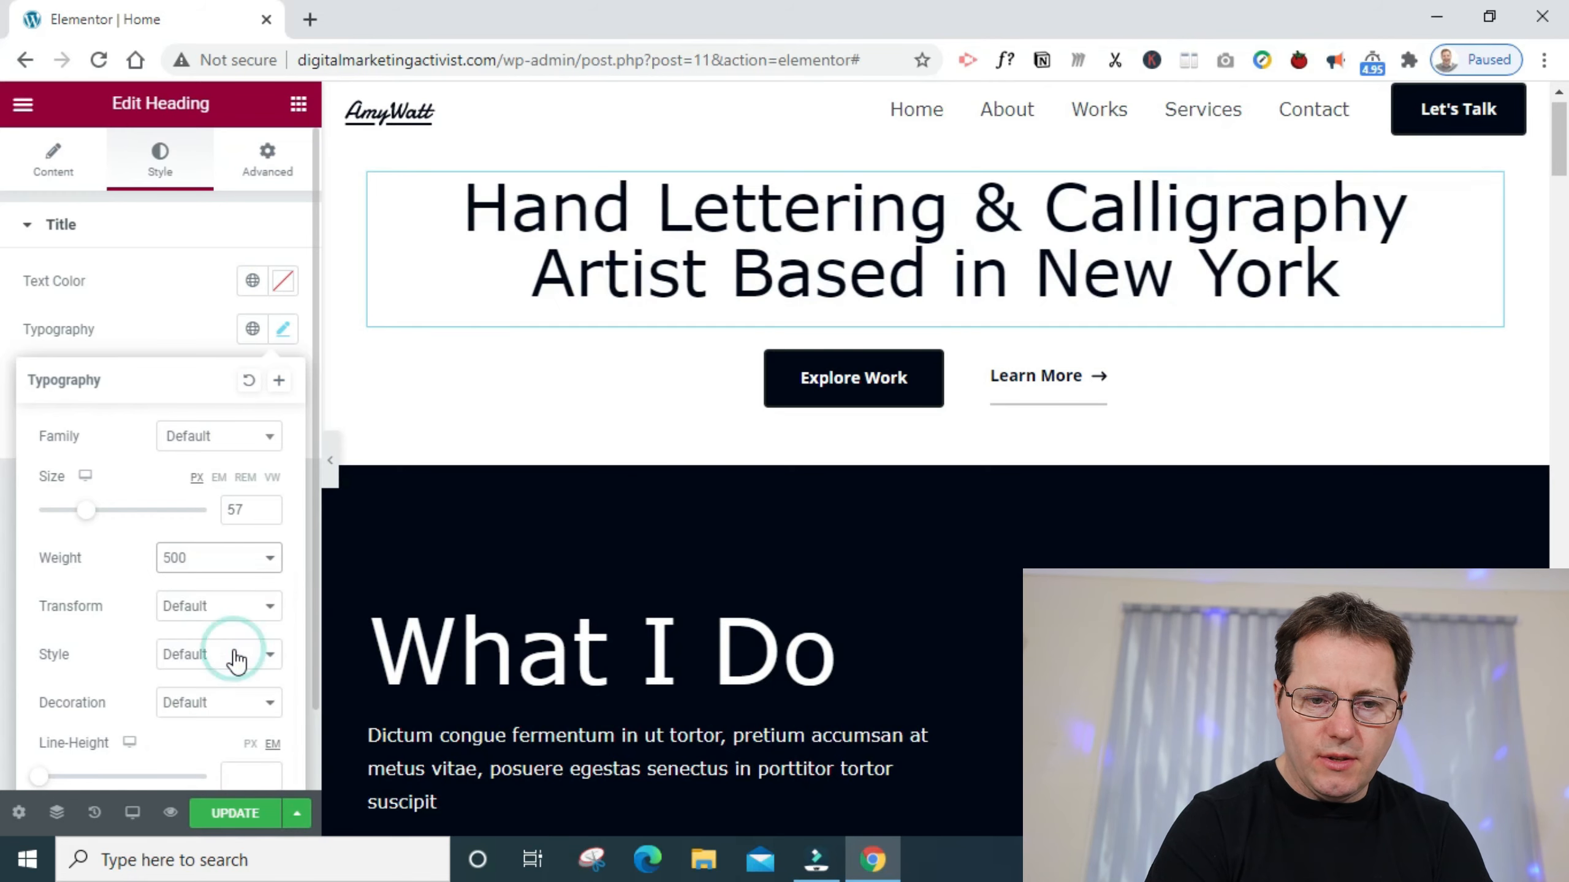
{"action": "left_click", "coordinate": [255, 556]}
{"action": "left_click", "coordinate": [244, 670]}
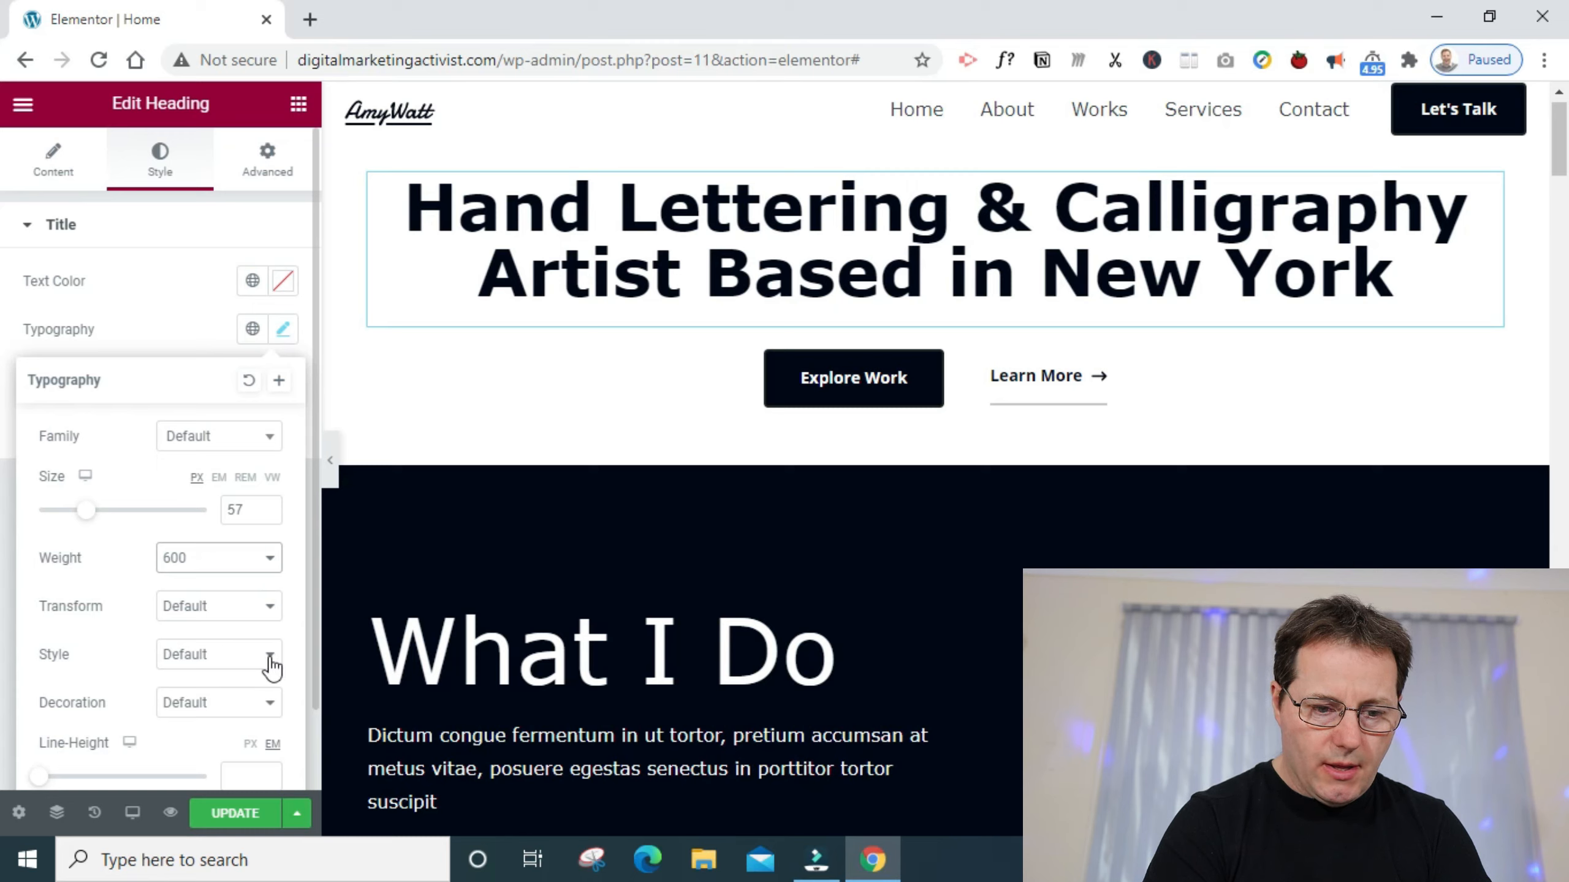
- Set the hero heading's line height to 1.4 em
{"action": "scroll", "coordinate": [314, 697], "scroll_direction": "down", "scroll_amount": 1}
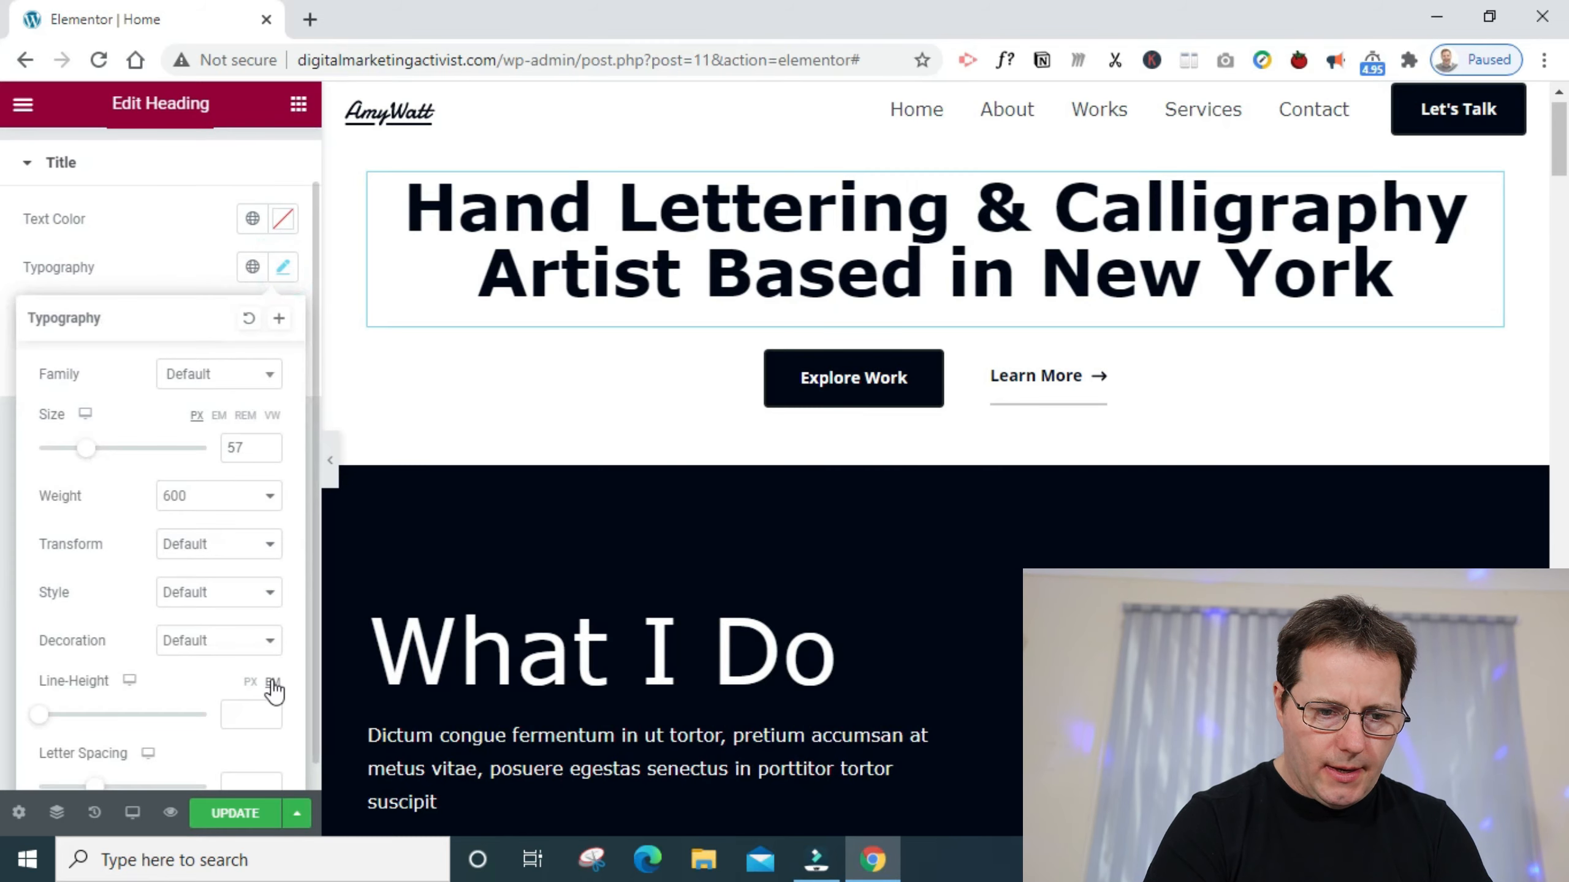
{"action": "left_click", "coordinate": [274, 686]}
{"action": "left_click", "coordinate": [267, 710]}
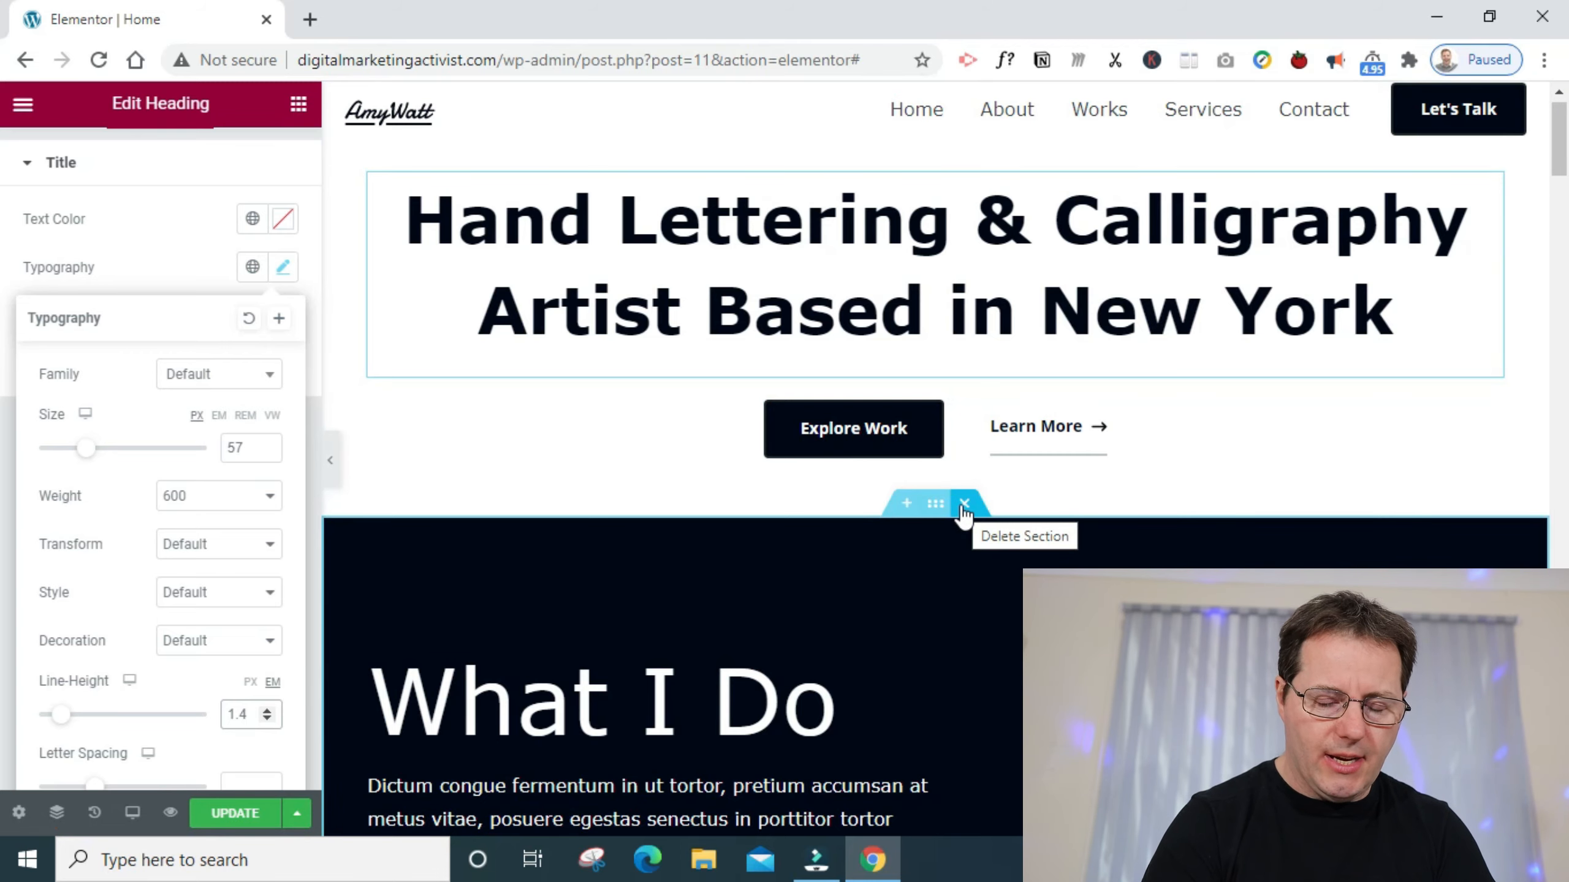
- Delete every section between the hero and the footer, including What I Do, About Me and the artwork gallery
{"action": "left_click", "coordinate": [964, 505]}
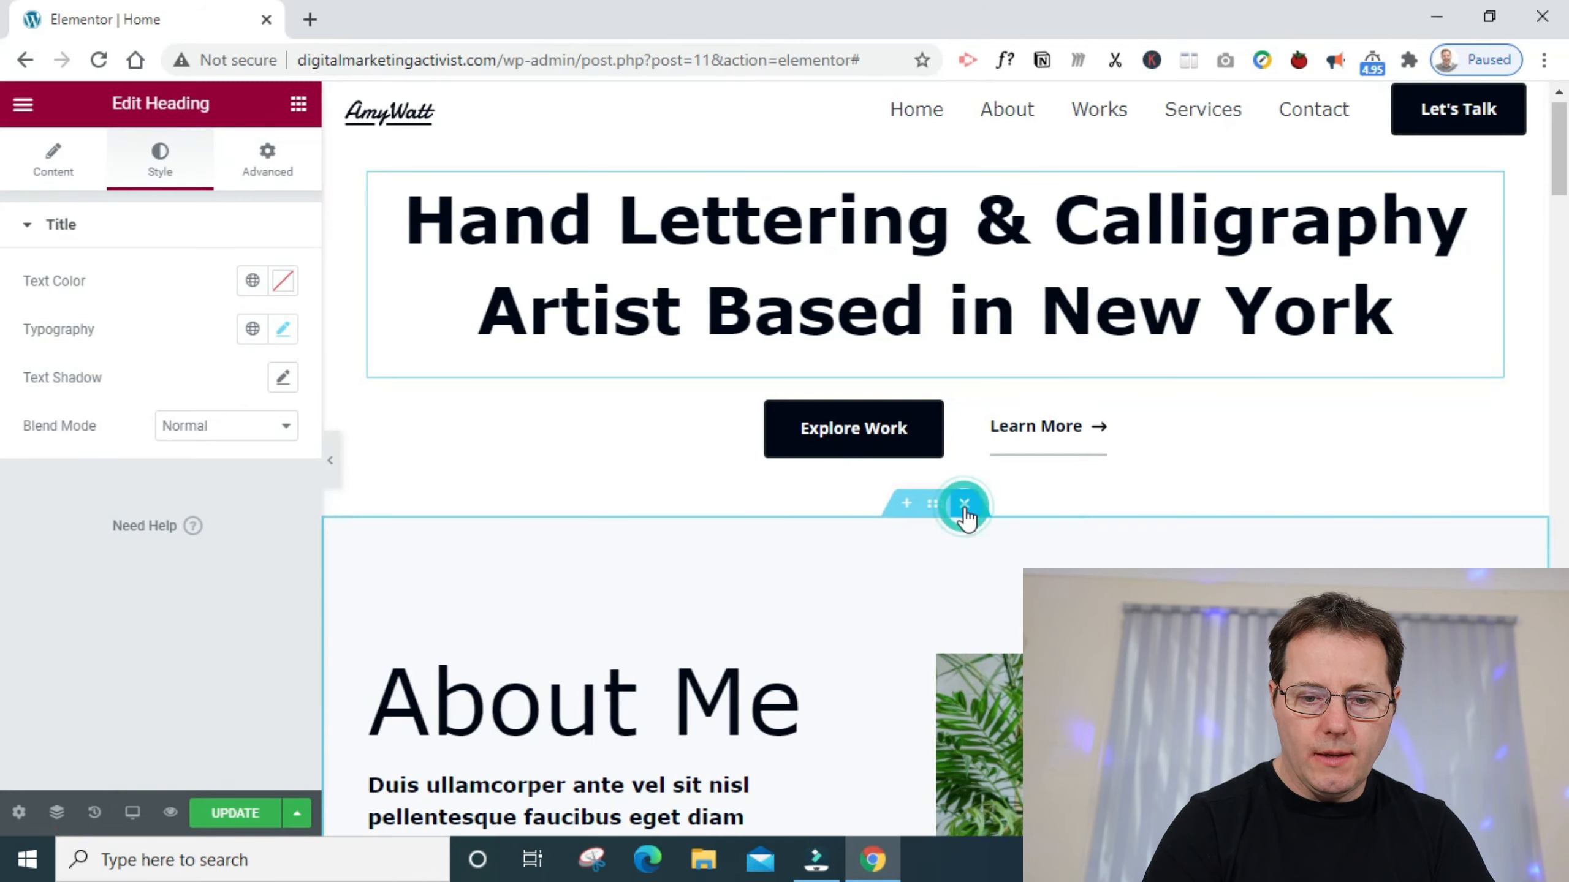
{"action": "left_click", "coordinate": [963, 504]}
{"action": "left_click", "coordinate": [963, 505]}
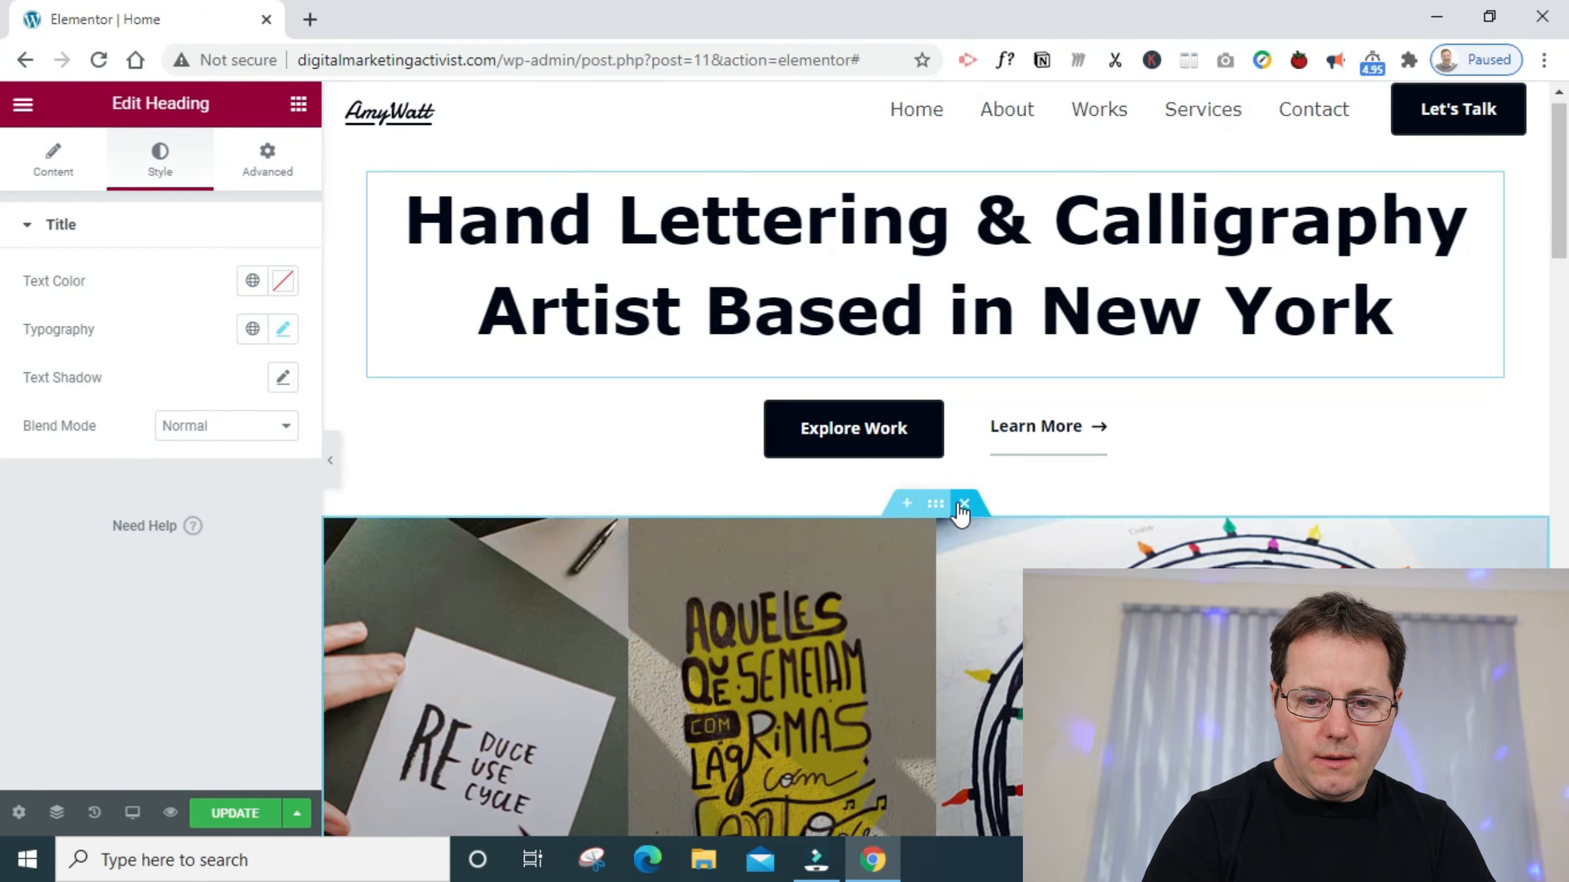
{"action": "left_click", "coordinate": [963, 505]}
{"action": "left_click", "coordinate": [963, 504]}
{"action": "left_click", "coordinate": [966, 506]}
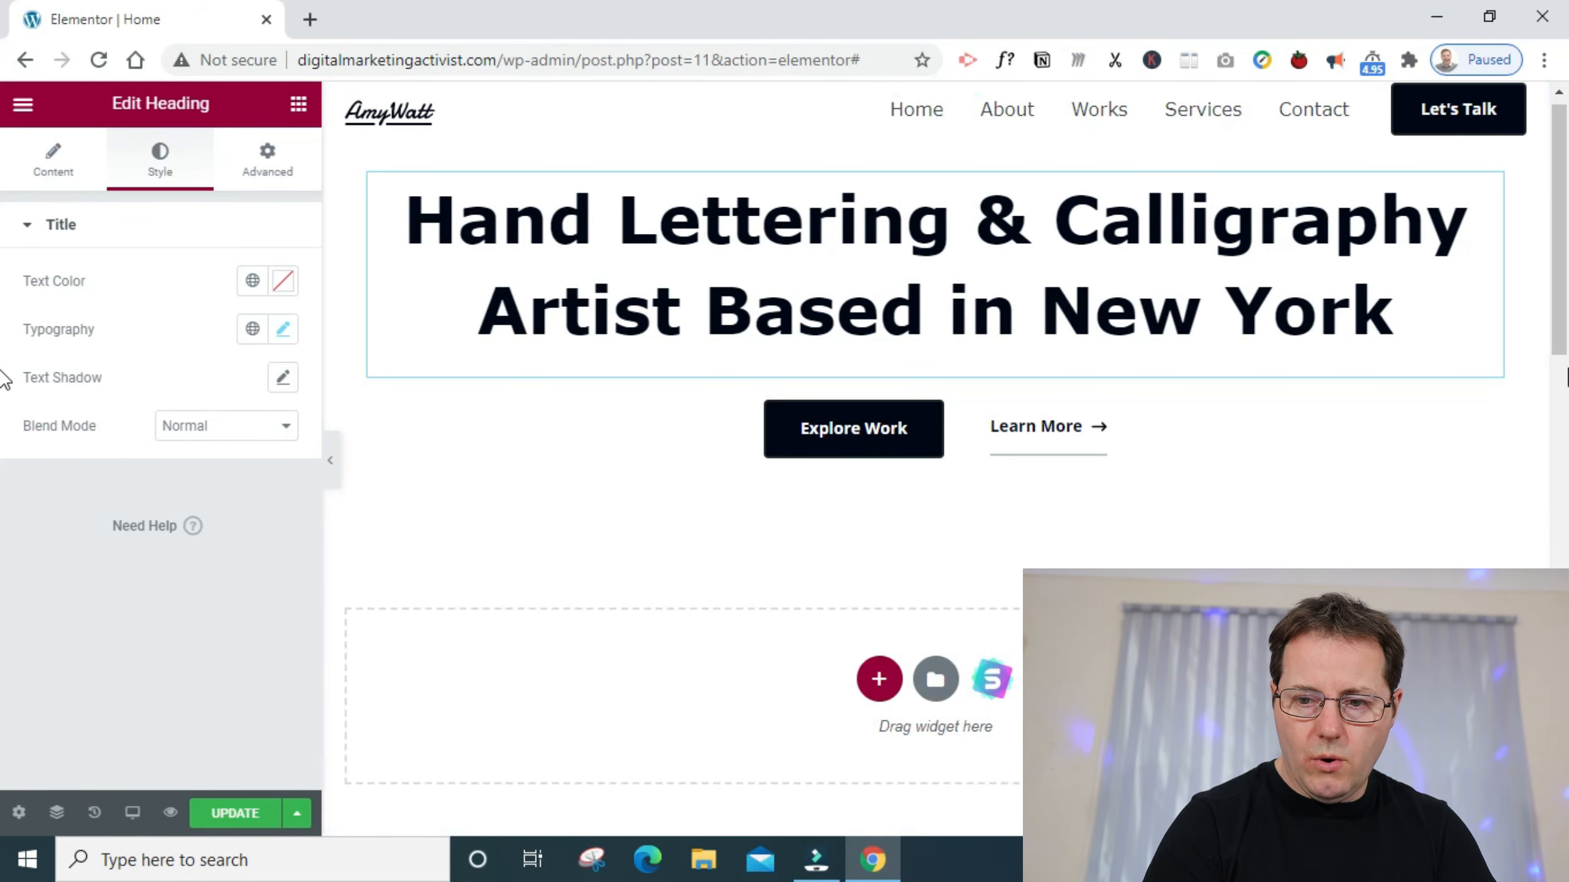
- Add a new two-column section below the hero with a wide first column and a narrow second column
{"action": "left_click_drag", "start_coordinate": [1565, 321], "coordinate": [1553, 369]}
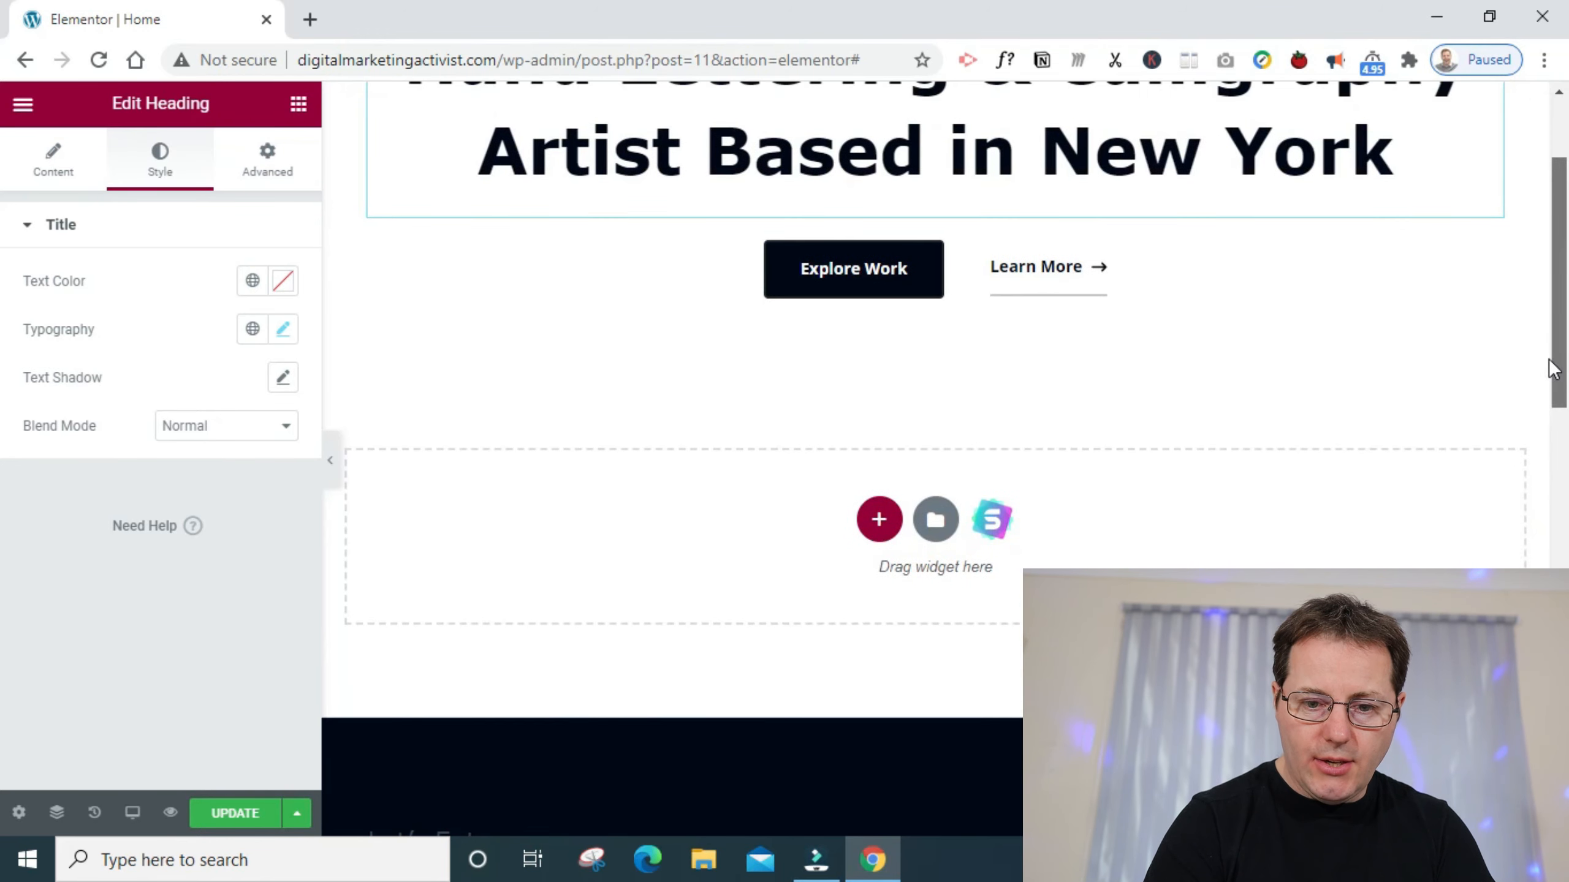
{"action": "left_click", "coordinate": [879, 519]}
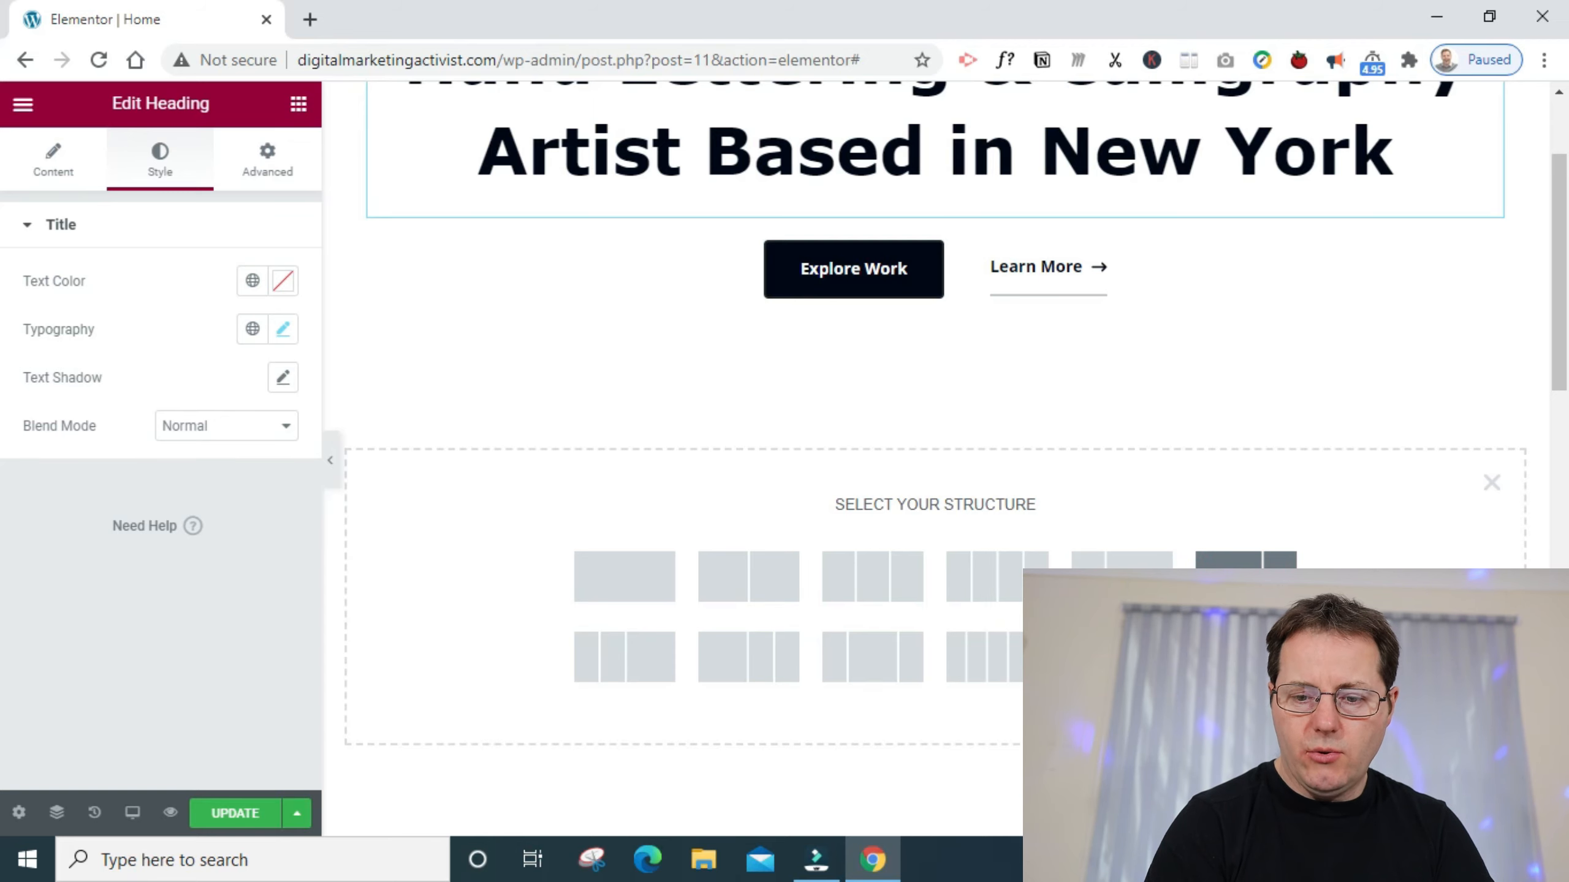
{"action": "left_click", "coordinate": [1245, 575]}
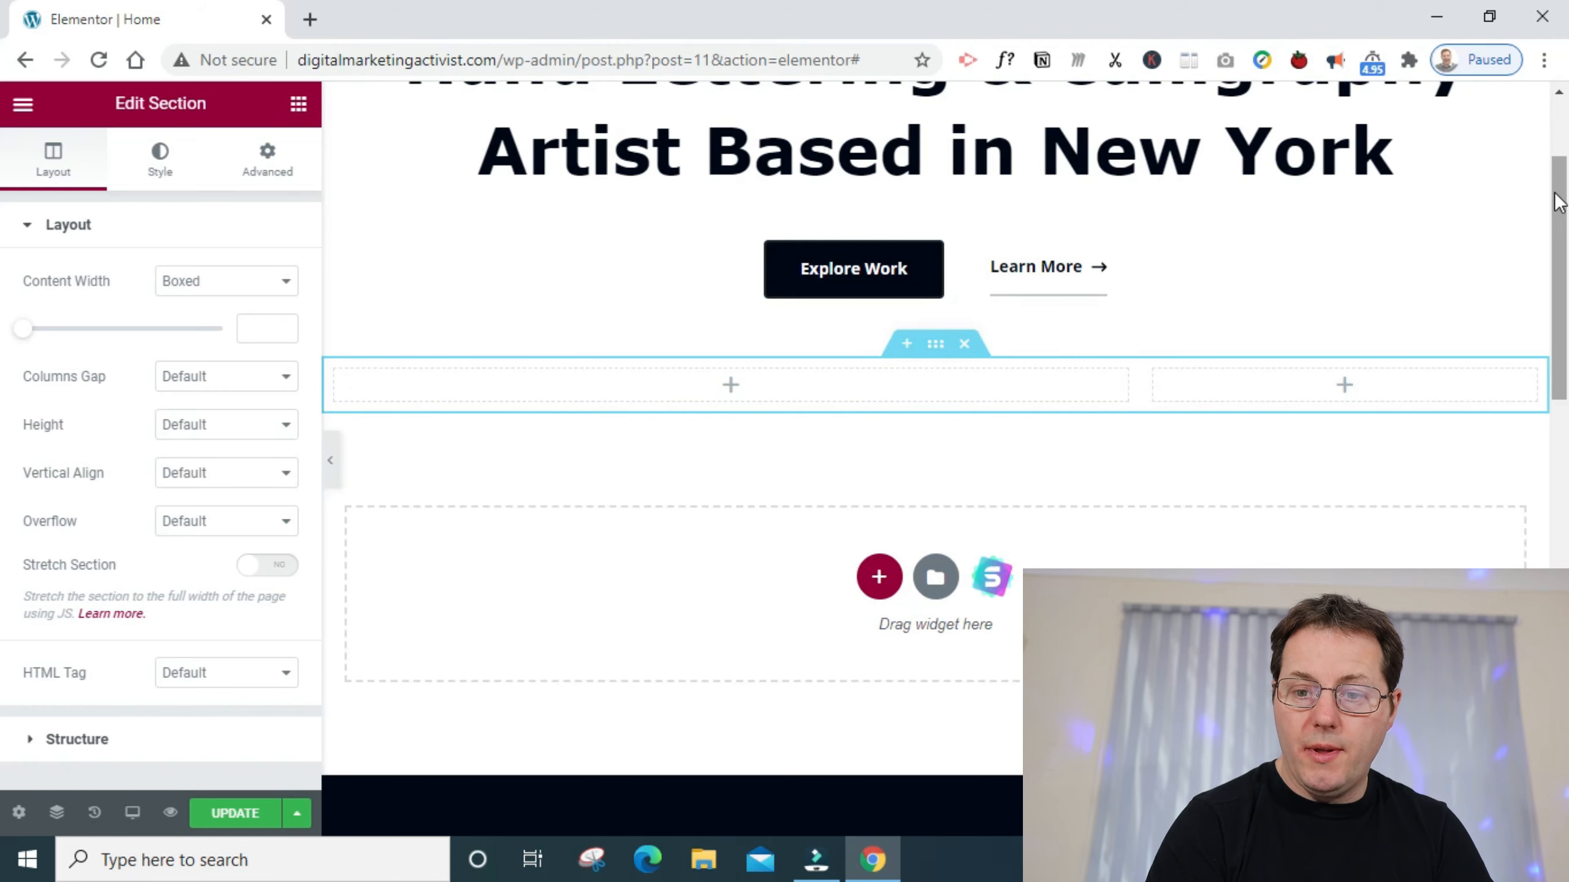
- Place a Heading widget in the wide column of the new section
{"action": "left_click_drag", "start_coordinate": [1557, 203], "coordinate": [1550, 147]}
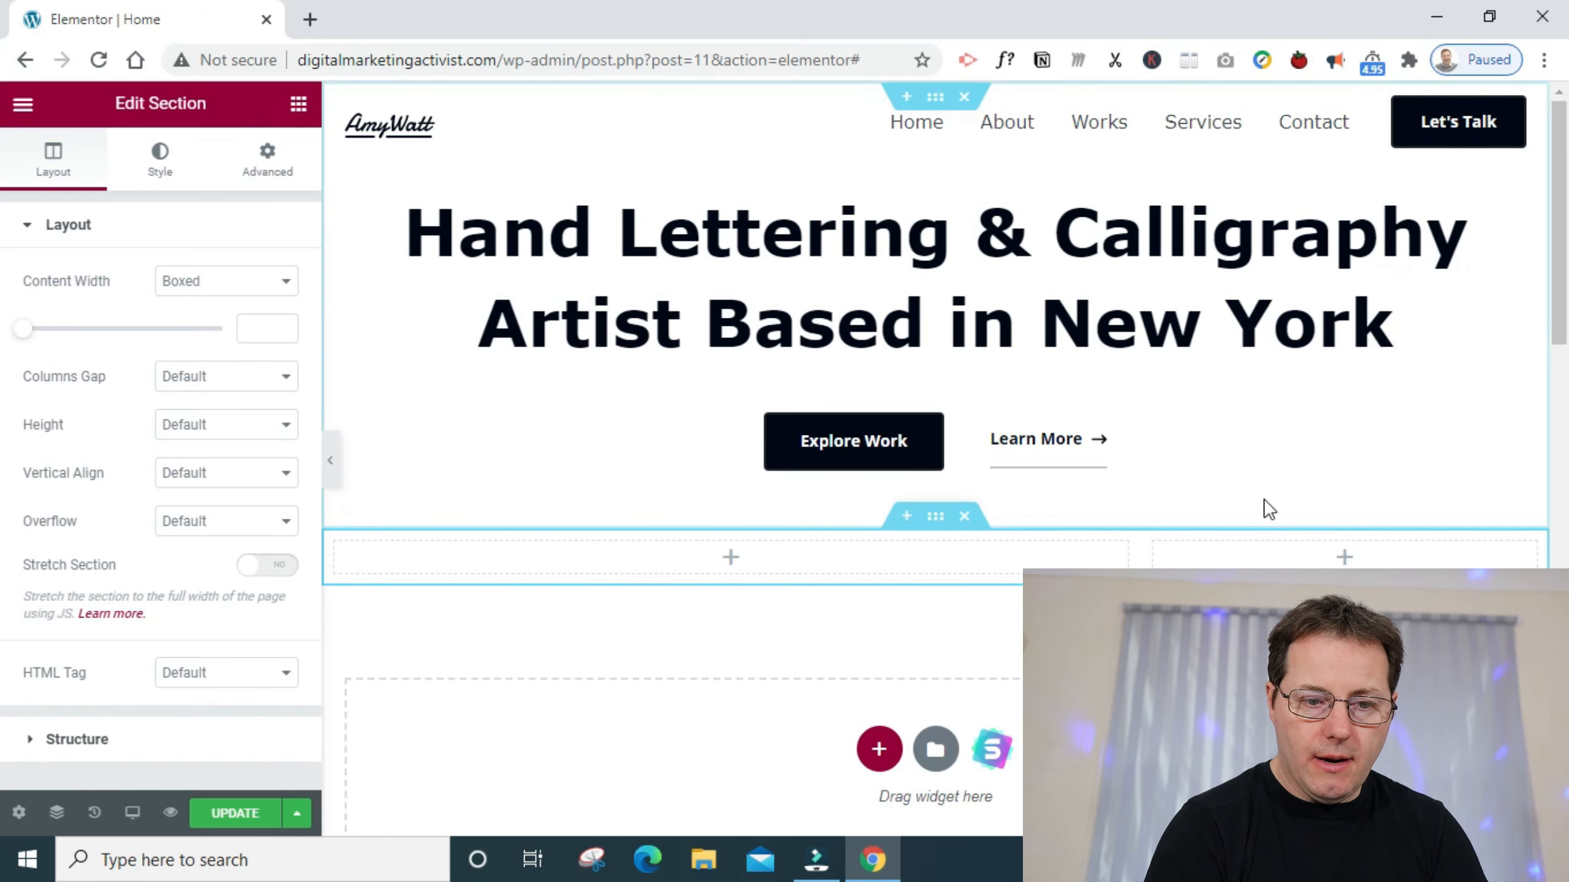
{"action": "left_click", "coordinate": [299, 106]}
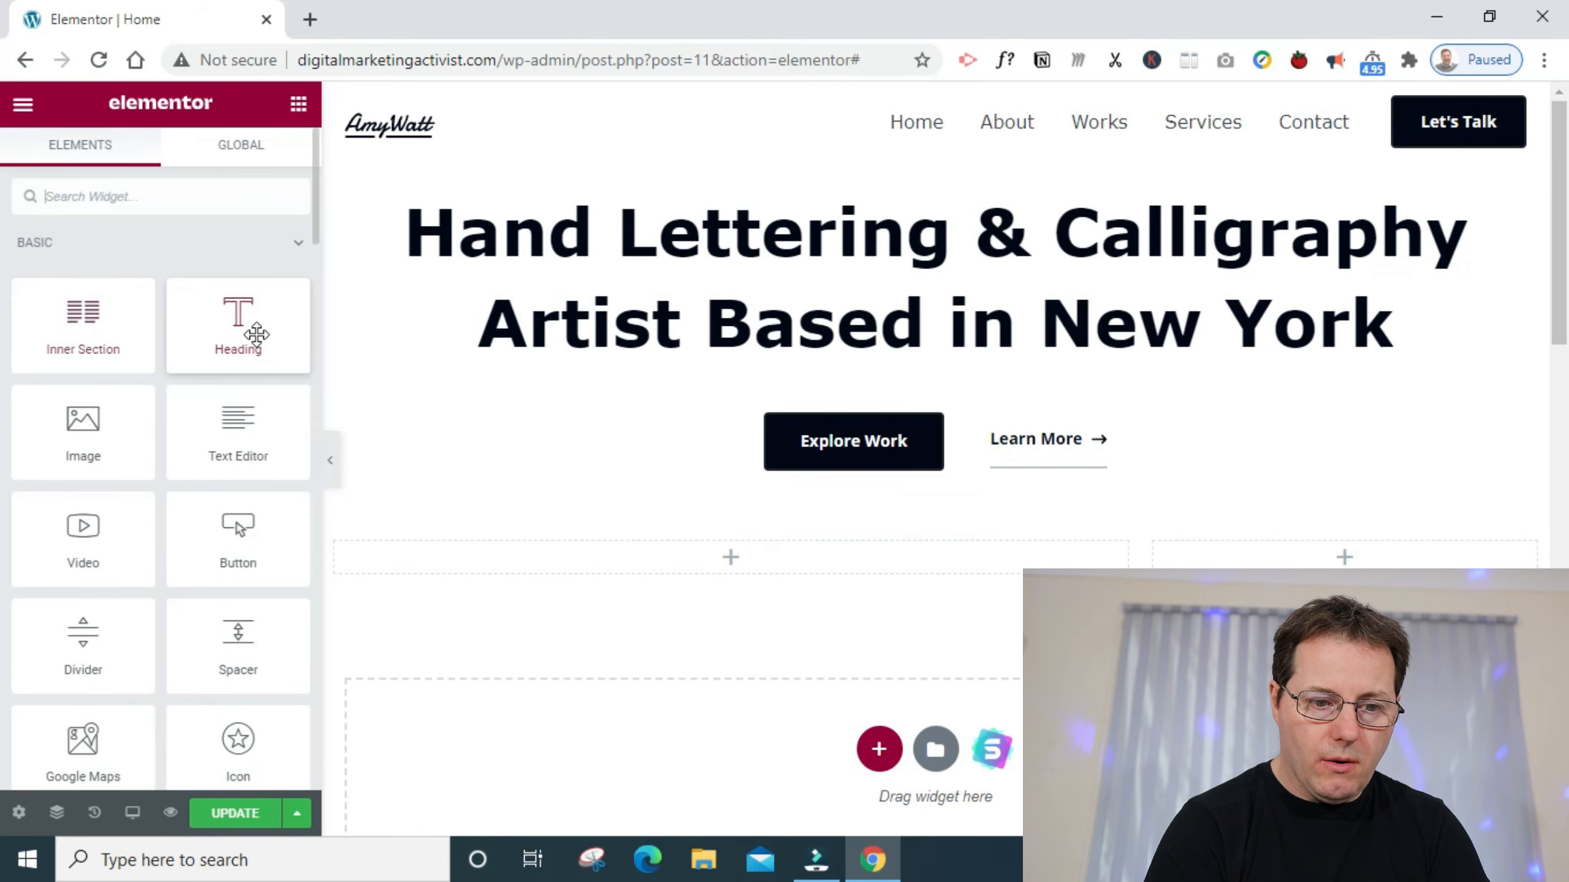
{"action": "left_click_drag", "start_coordinate": [256, 334], "coordinate": [729, 560]}
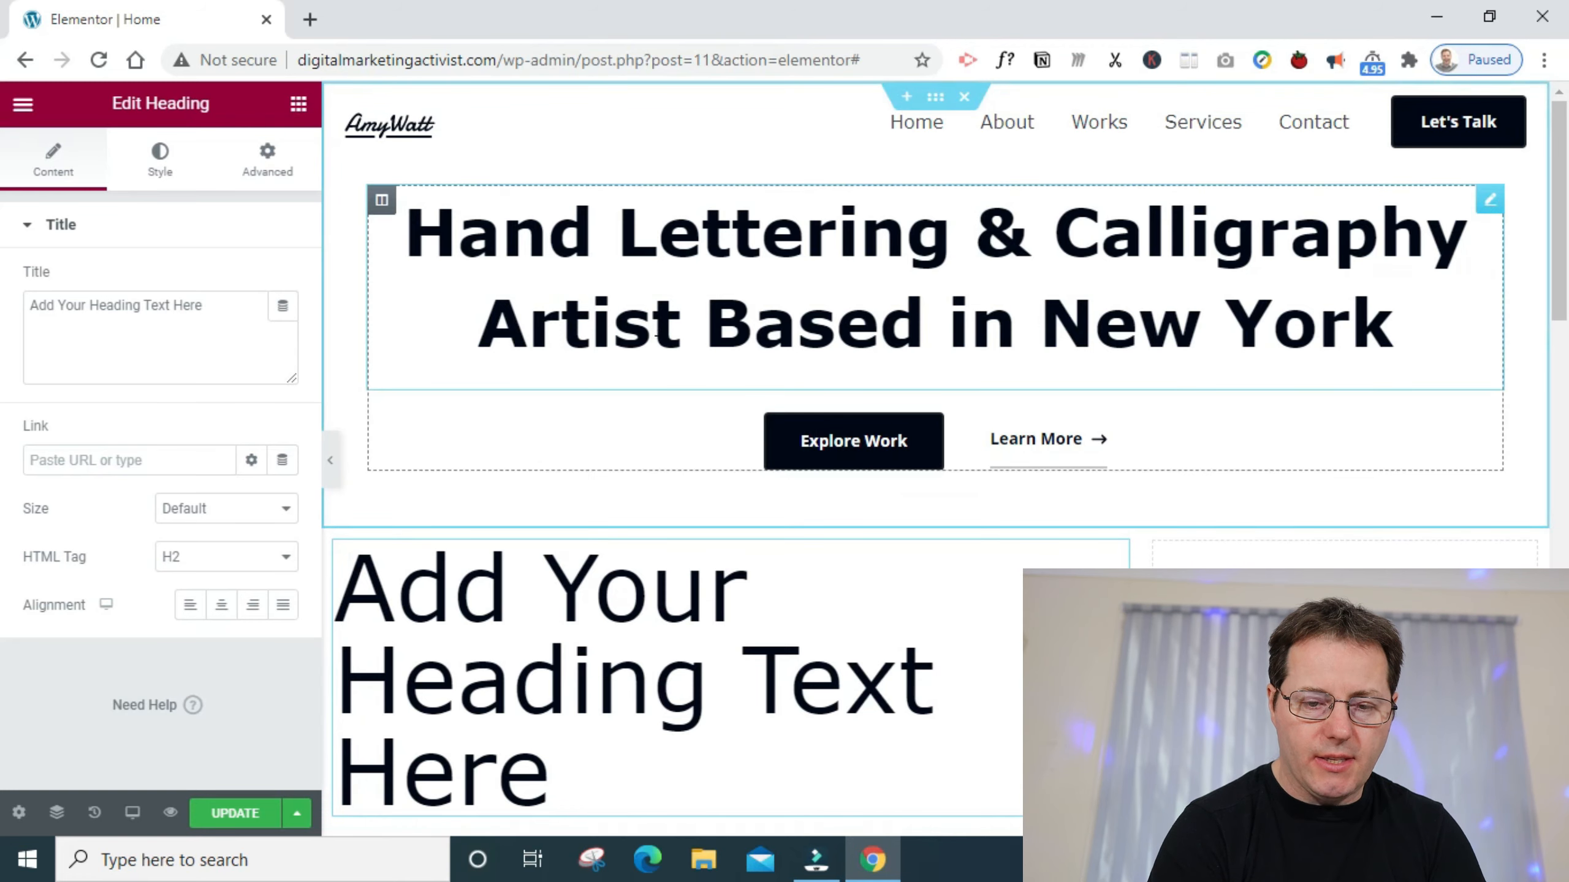
- Check the hero heading's typography for reference, and set the new heading's font size to 45 px
{"action": "left_click", "coordinate": [655, 326]}
{"action": "left_click", "coordinate": [162, 160]}
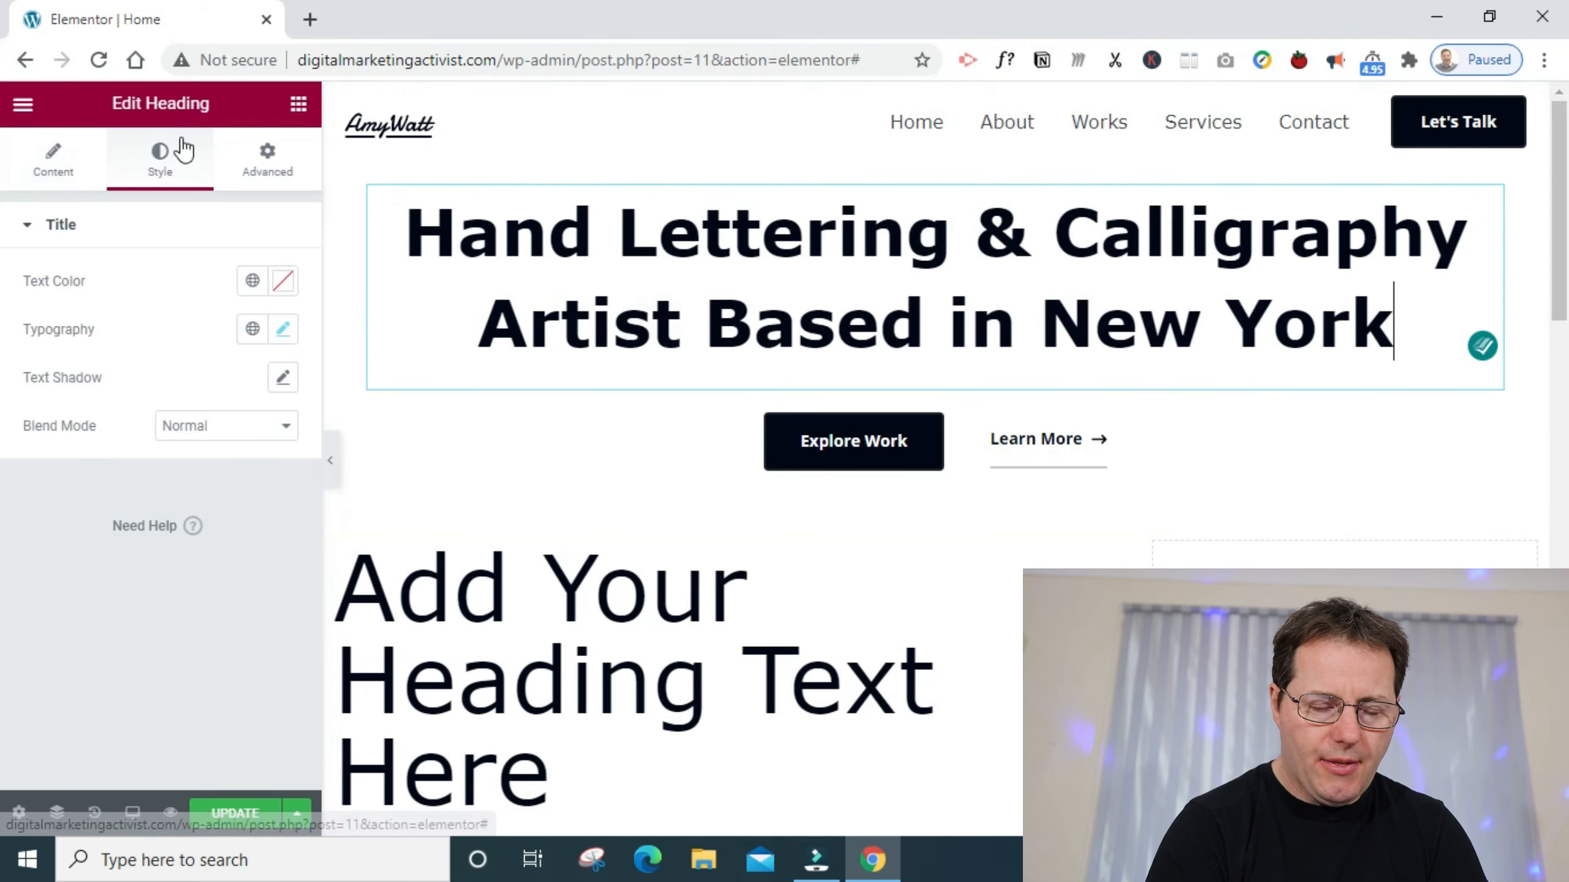
{"action": "left_click", "coordinate": [282, 330]}
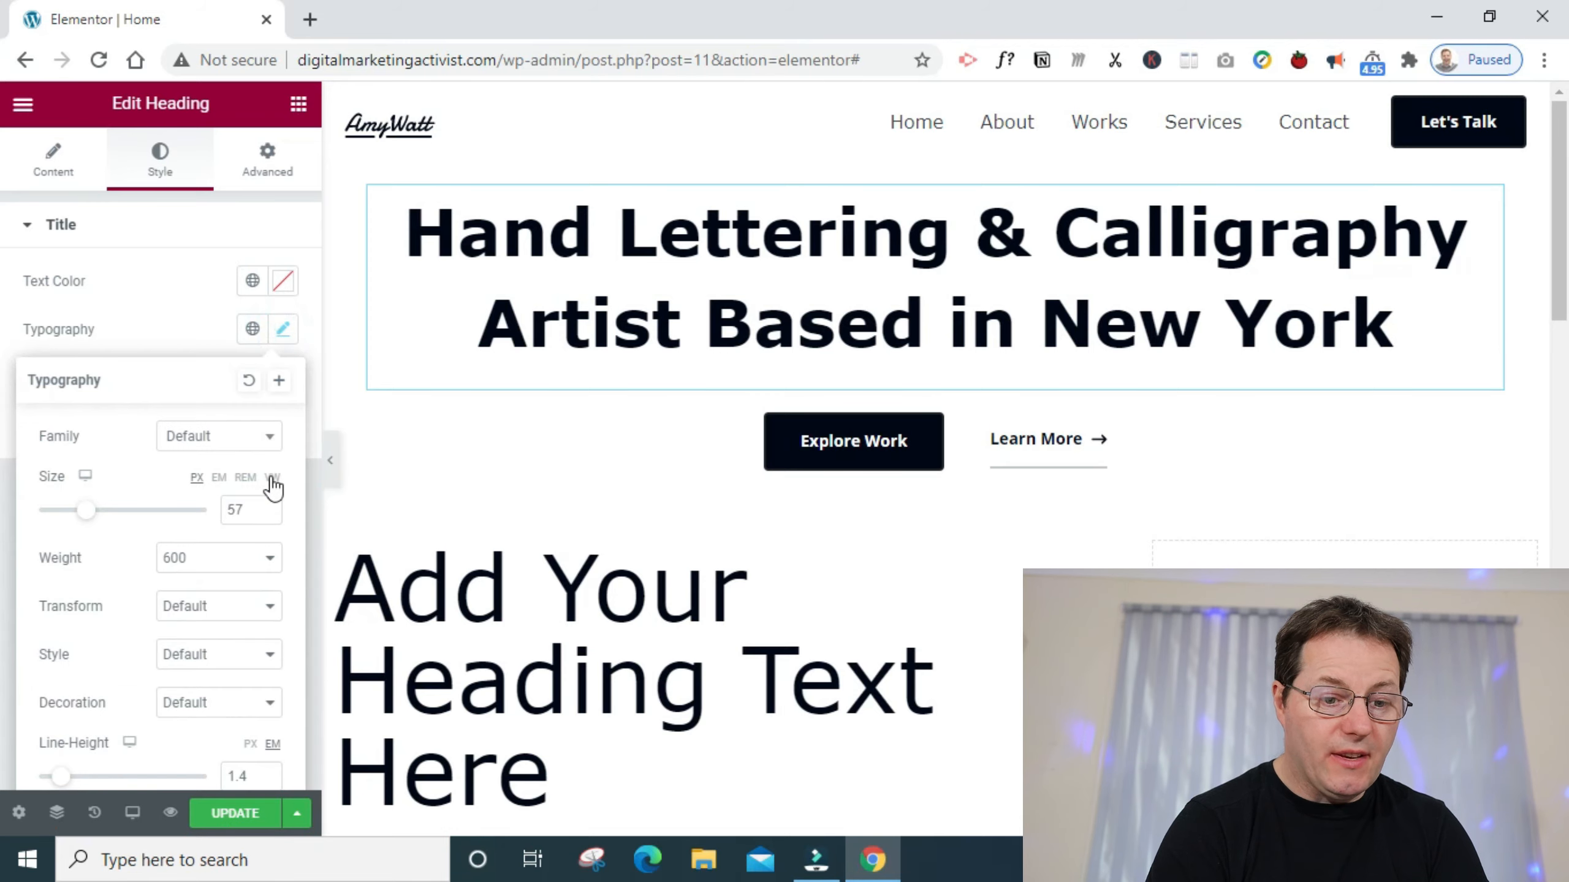
{"action": "left_click", "coordinate": [491, 625]}
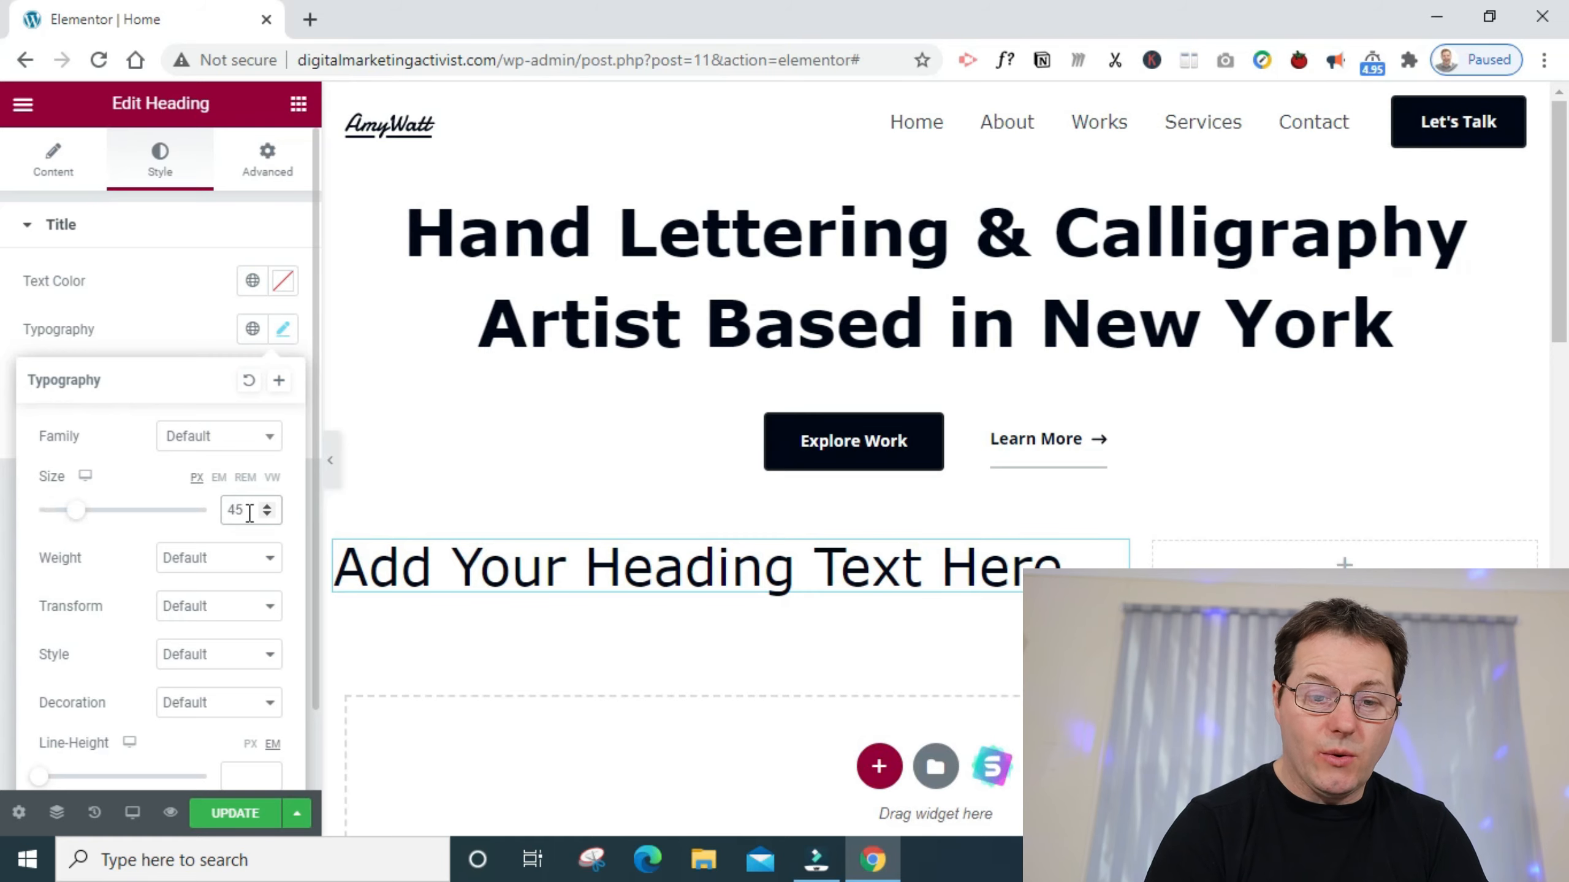
- Place a Text Editor widget below the heading in the wide column, and look over the section's layout and advanced settings
{"action": "left_click", "coordinate": [299, 105]}
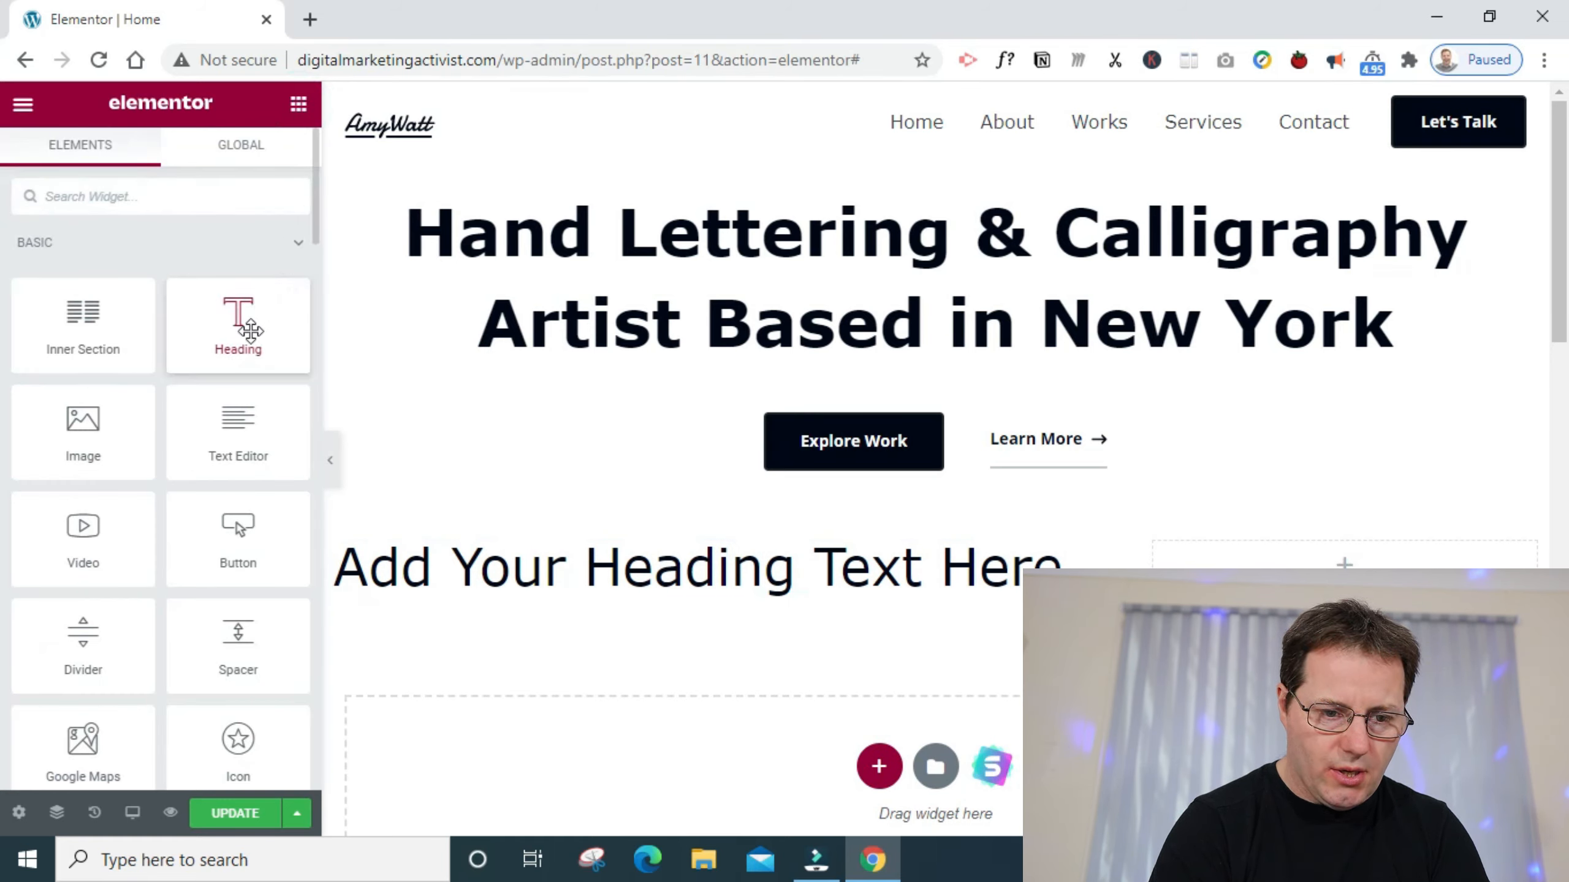
{"action": "left_click_drag", "start_coordinate": [238, 433], "coordinate": [451, 601]}
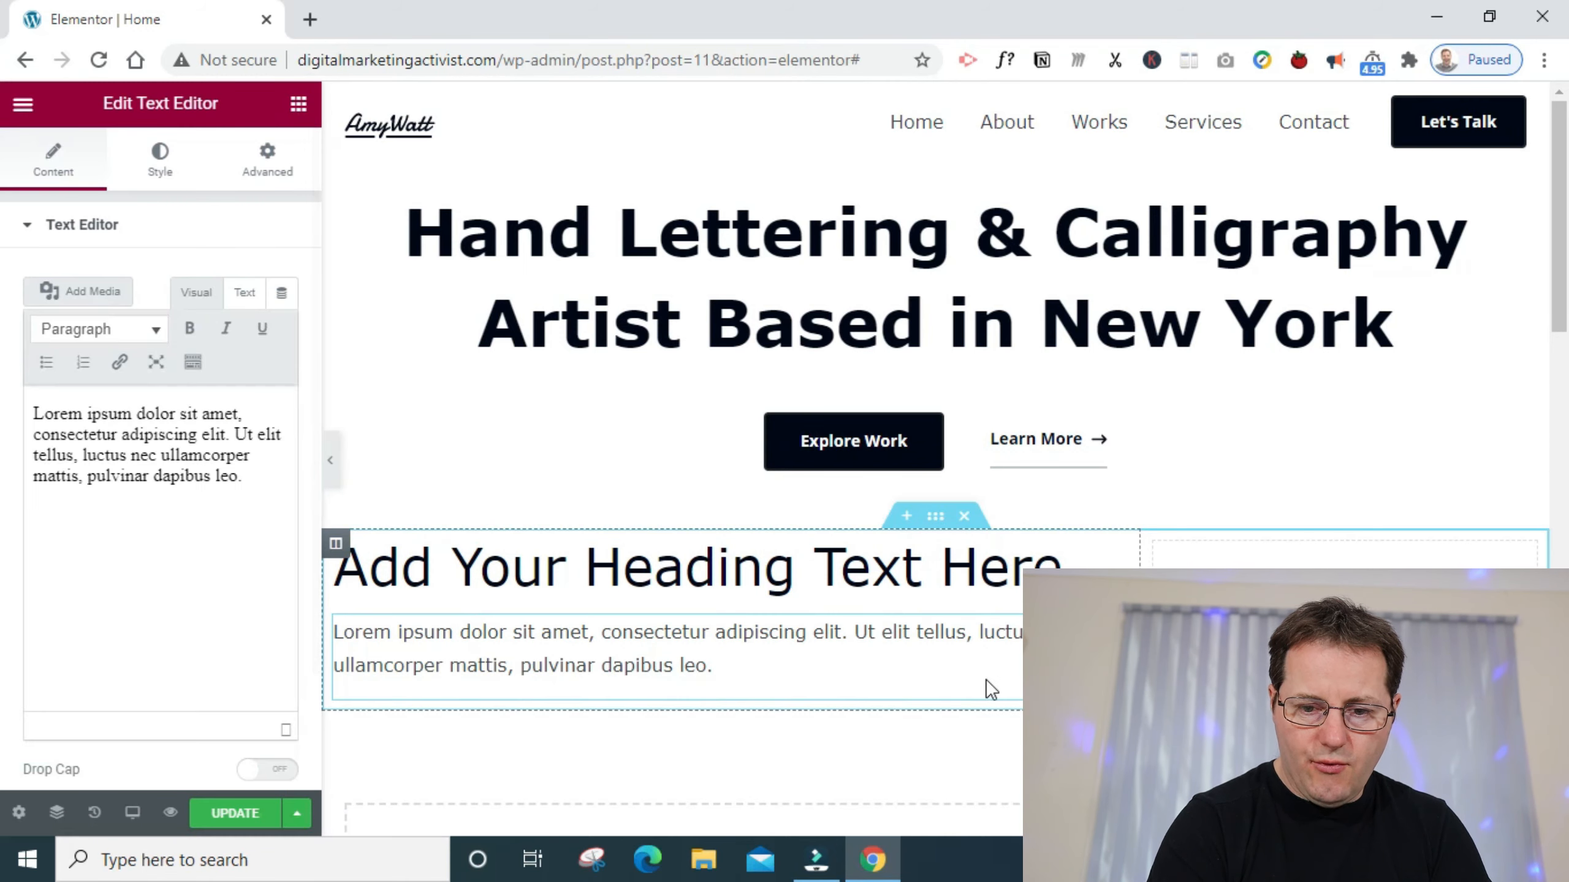
{"action": "left_click", "coordinate": [936, 518]}
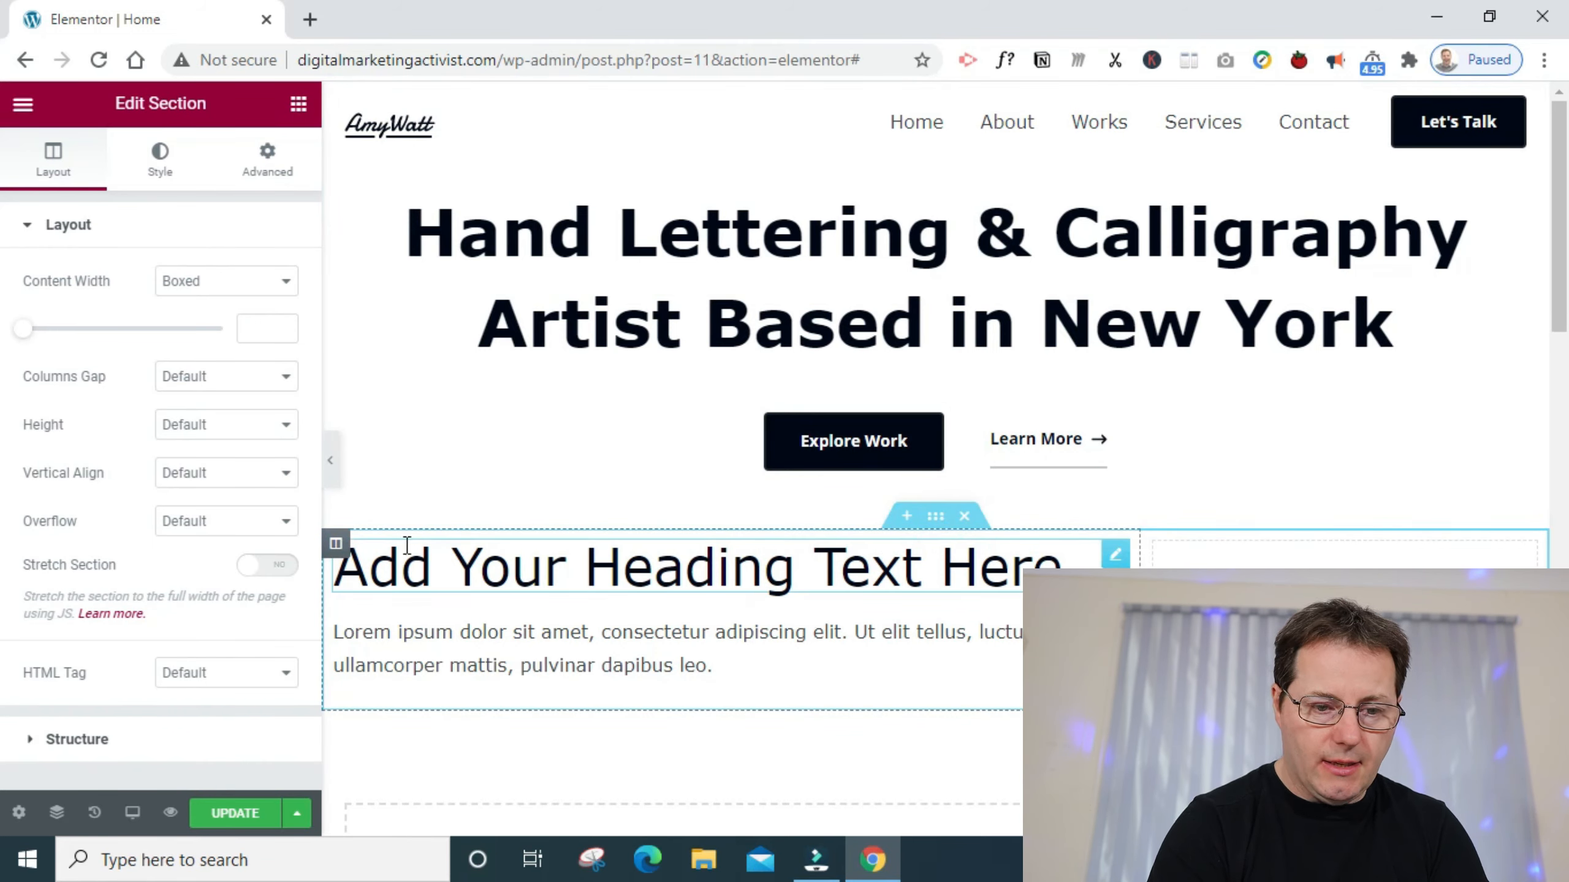
{"action": "left_click", "coordinate": [281, 179]}
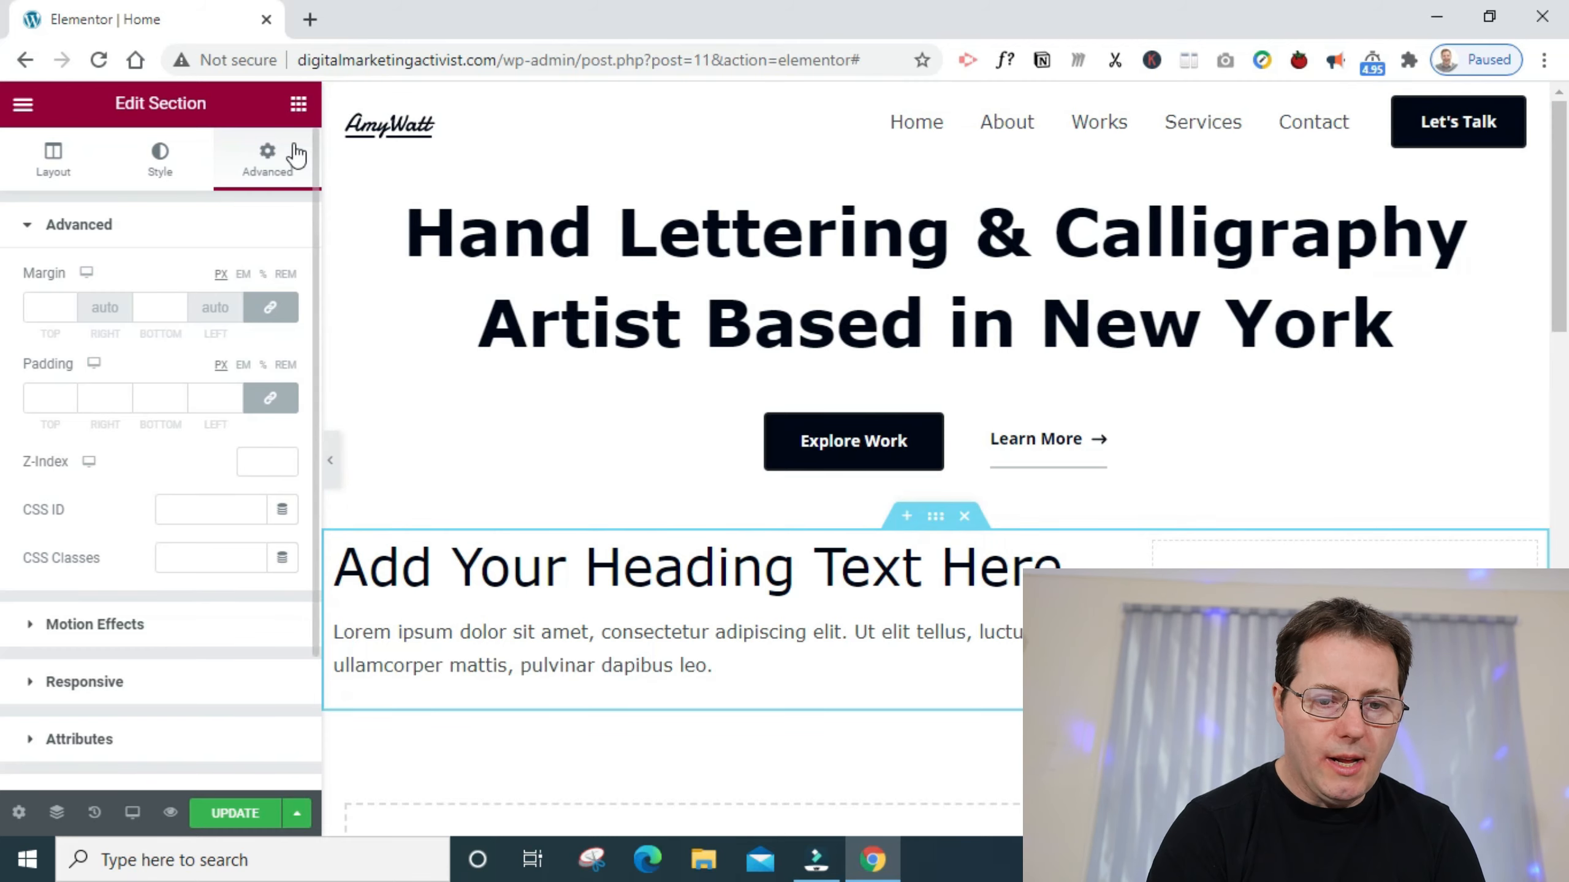
- Add an Image widget to the narrow column at Full size, using the photo of hands lettering an "I love you" tag
{"action": "left_click", "coordinate": [298, 104]}
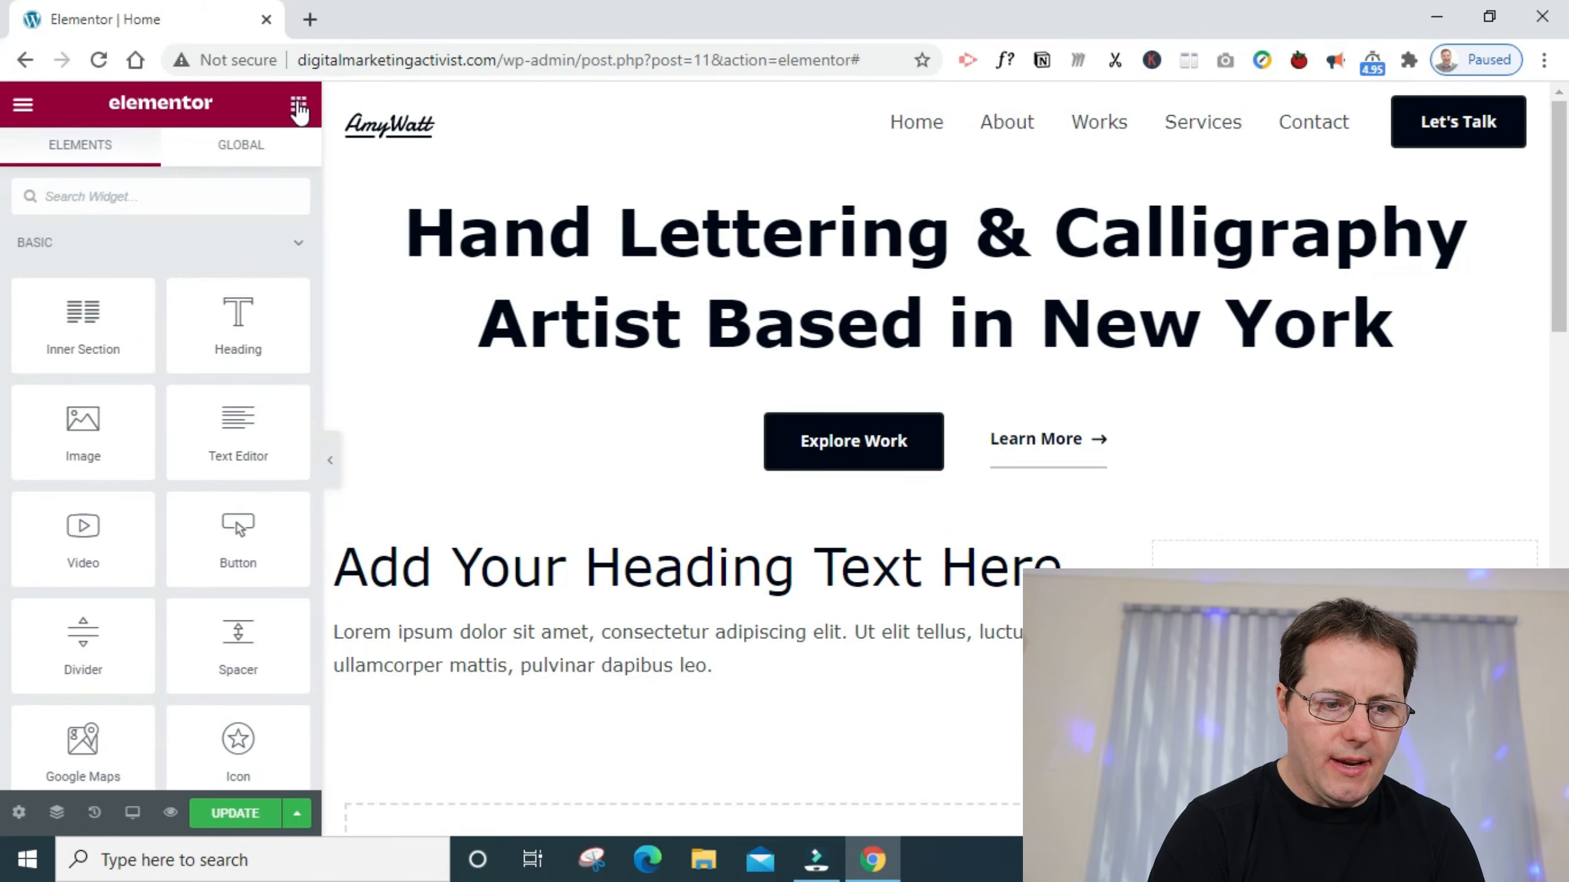
{"action": "left_click_drag", "start_coordinate": [83, 427], "coordinate": [836, 491]}
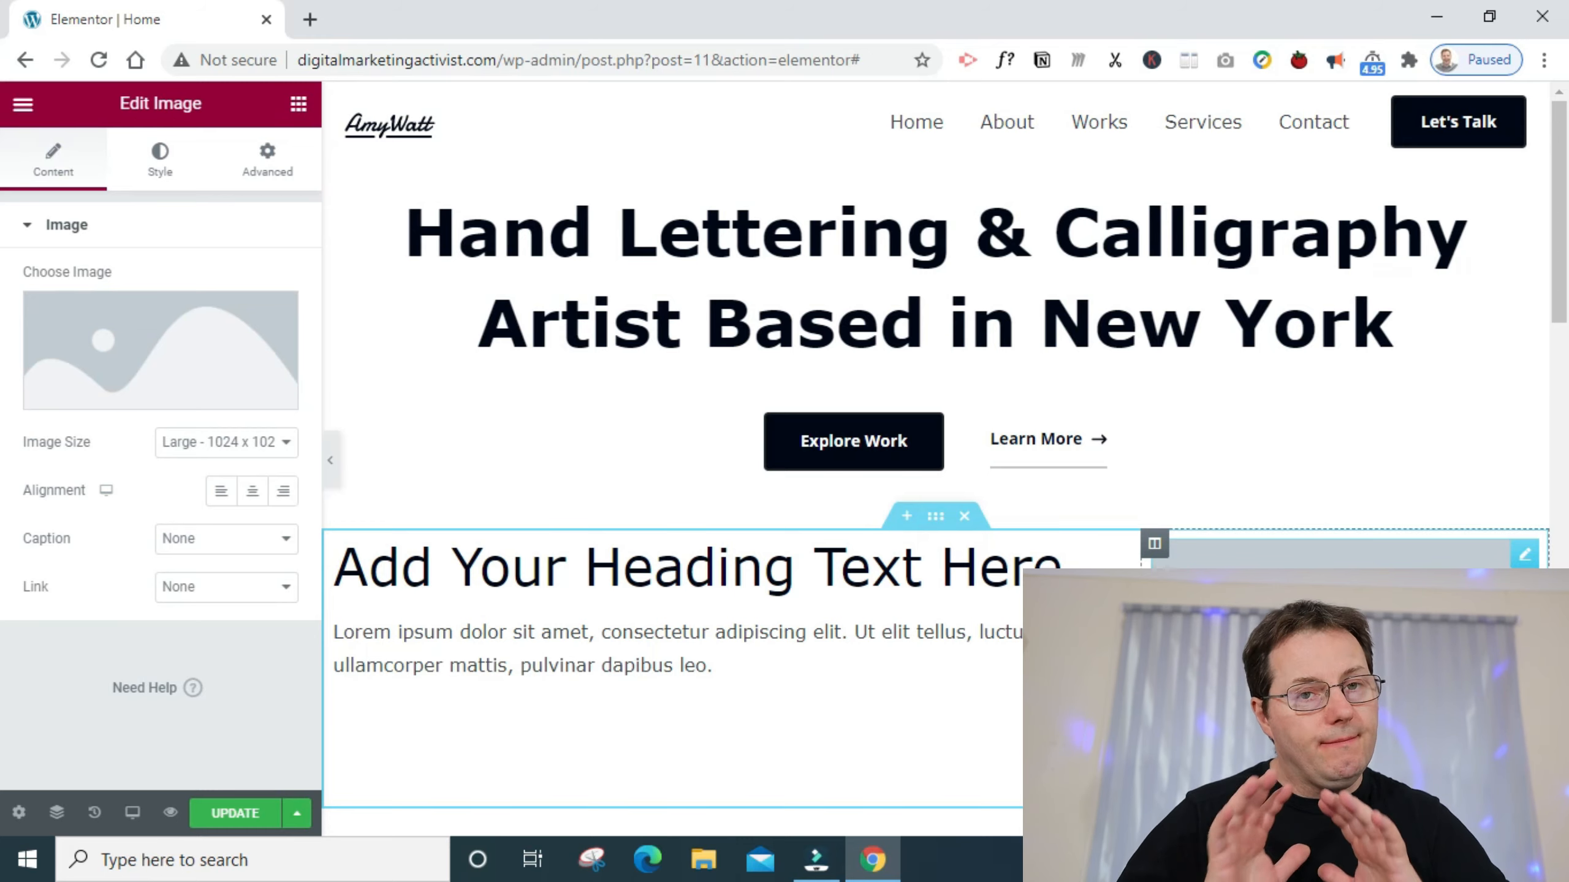
{"action": "left_click", "coordinate": [224, 454]}
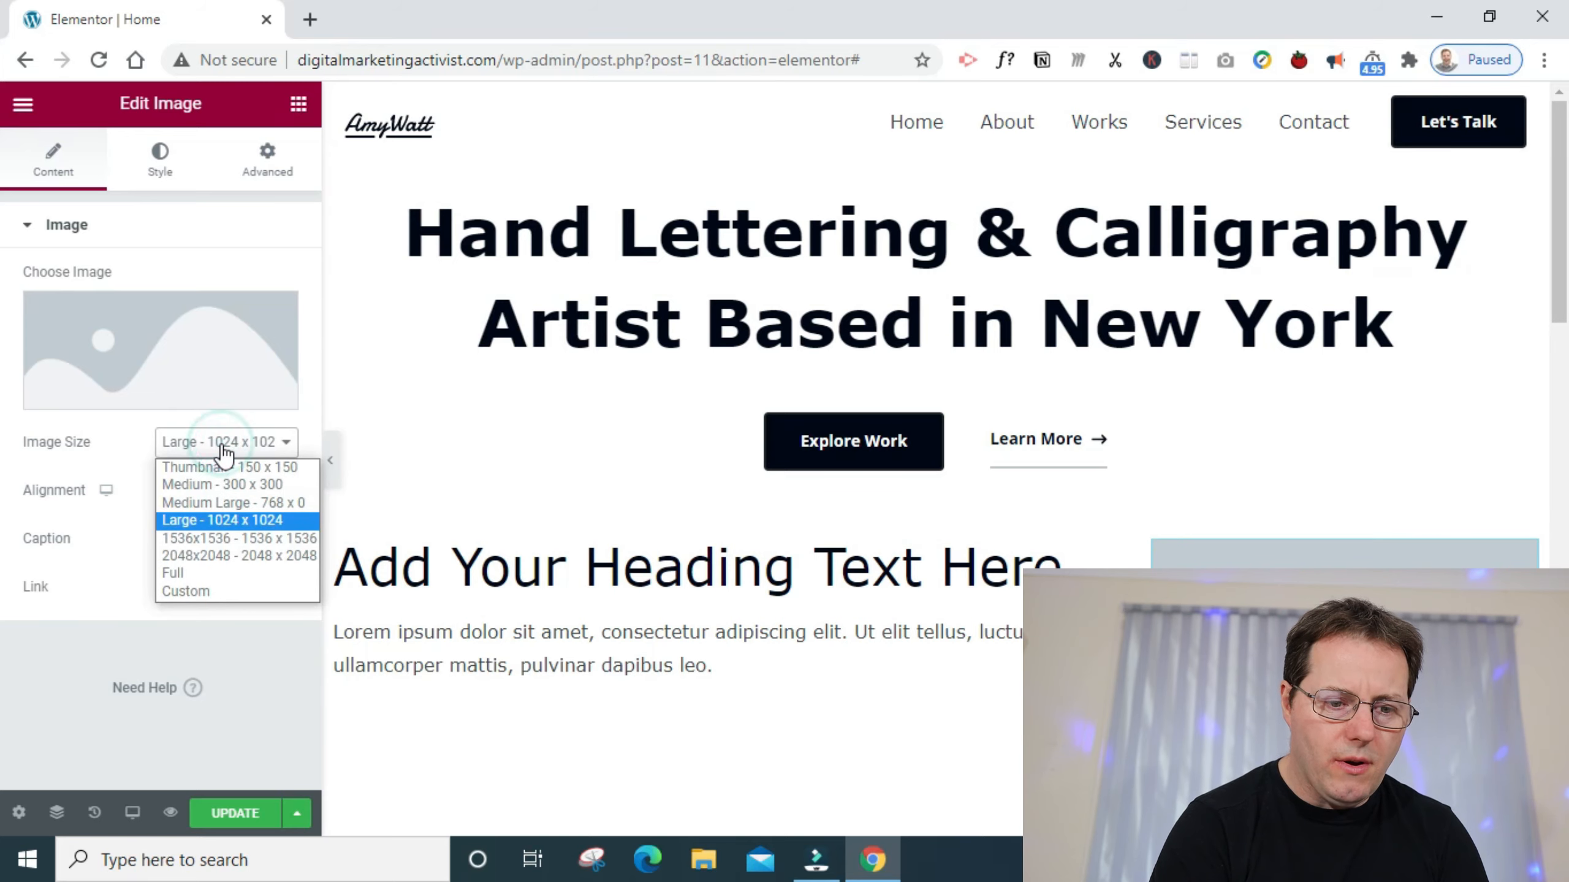
{"action": "left_click", "coordinate": [220, 572]}
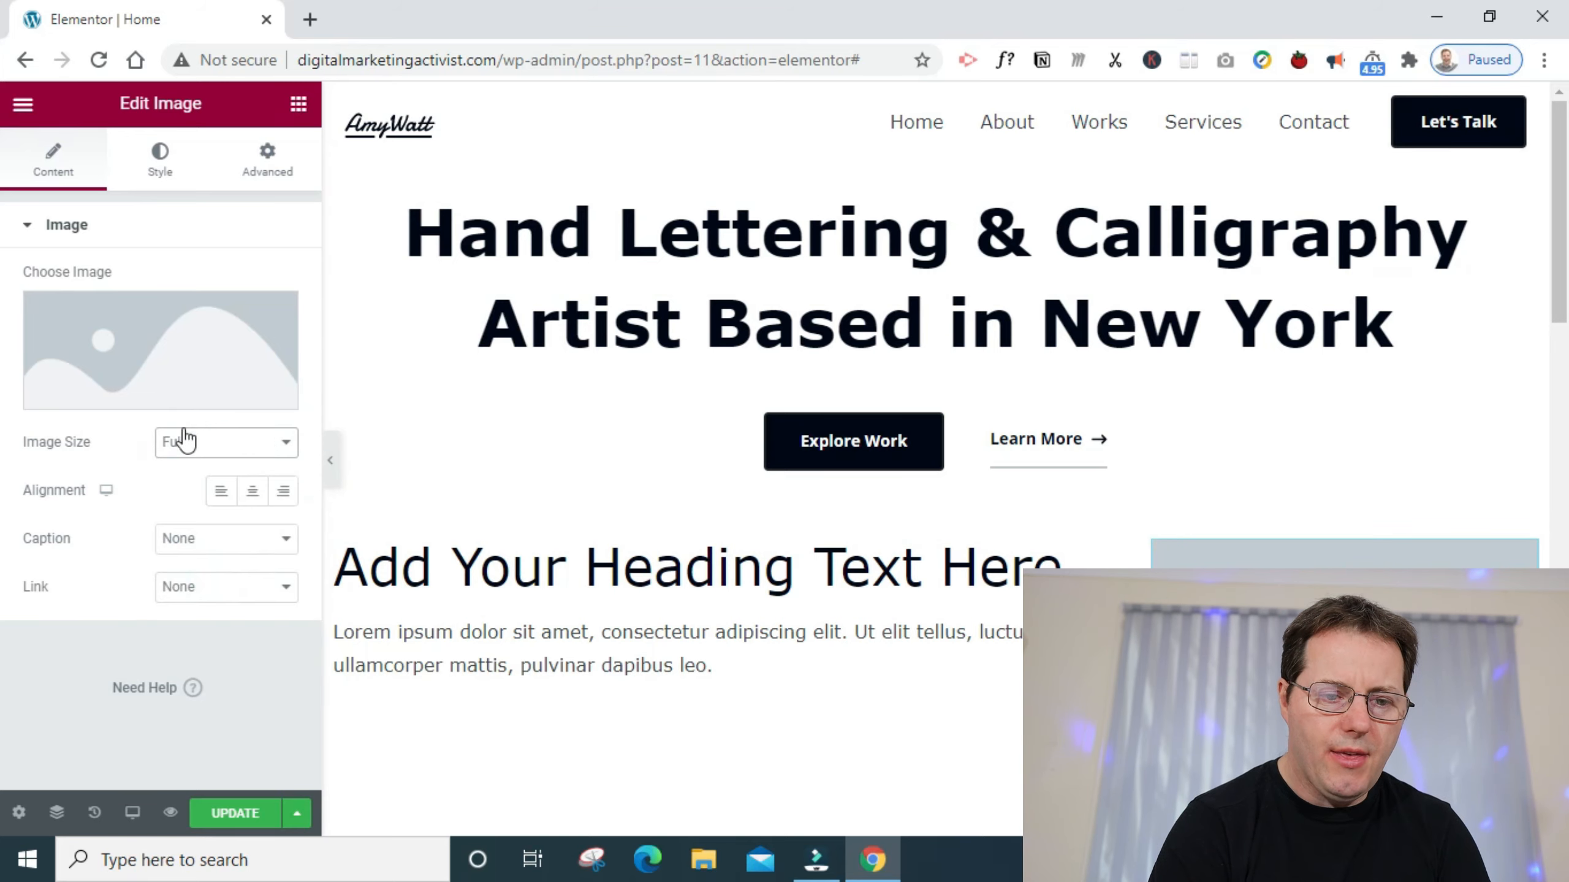
{"action": "left_click", "coordinate": [175, 358]}
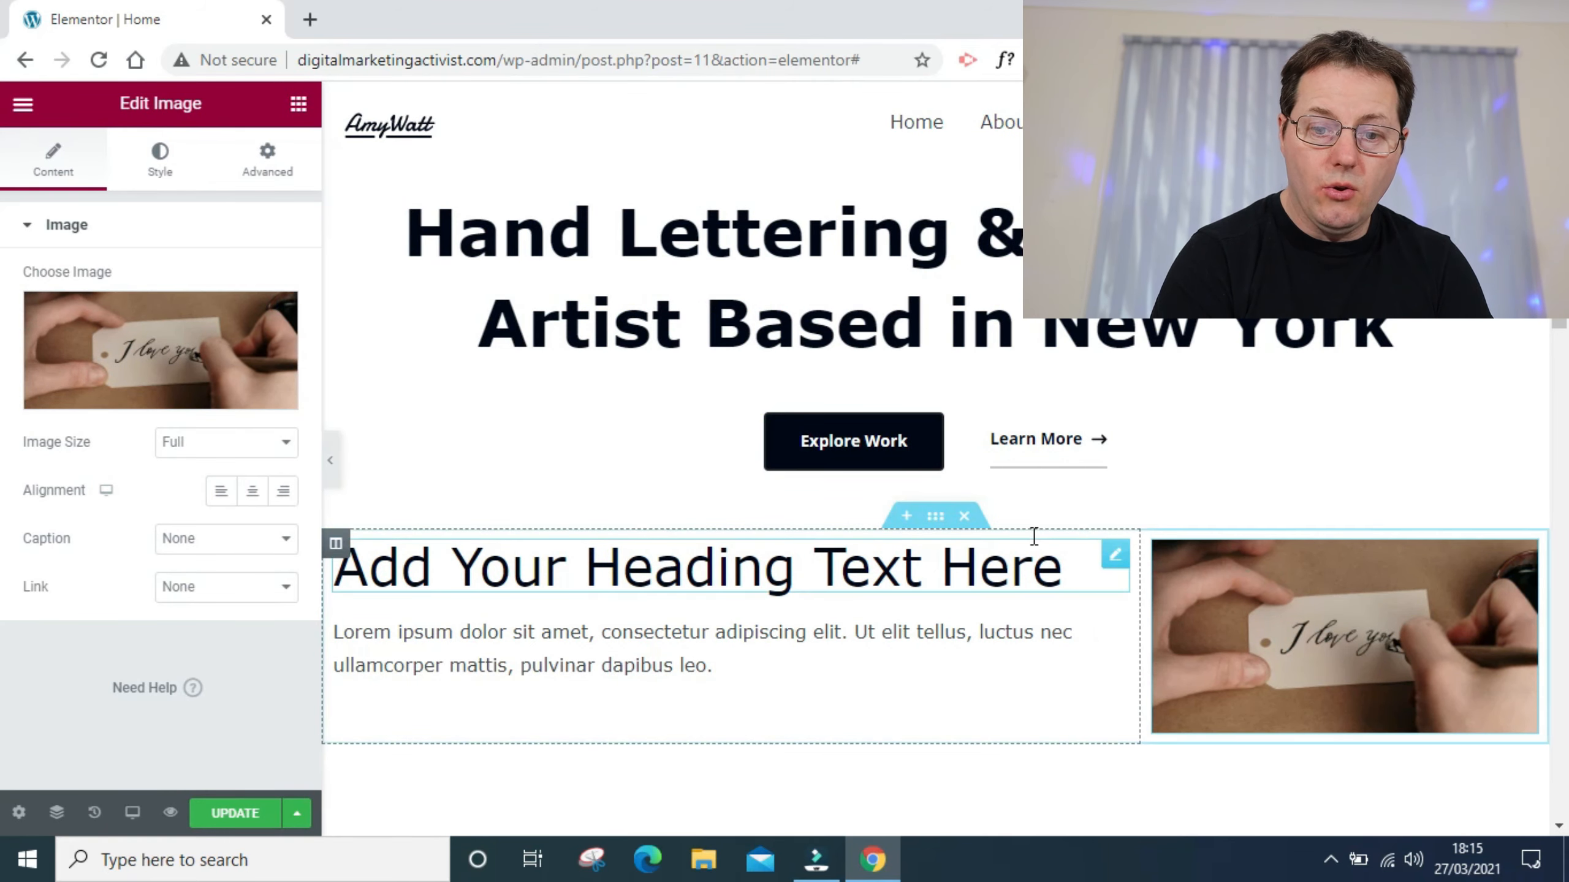
- Copy the wide column's heading and paste it below the image in the narrow column
{"action": "right_click", "coordinate": [1110, 558]}
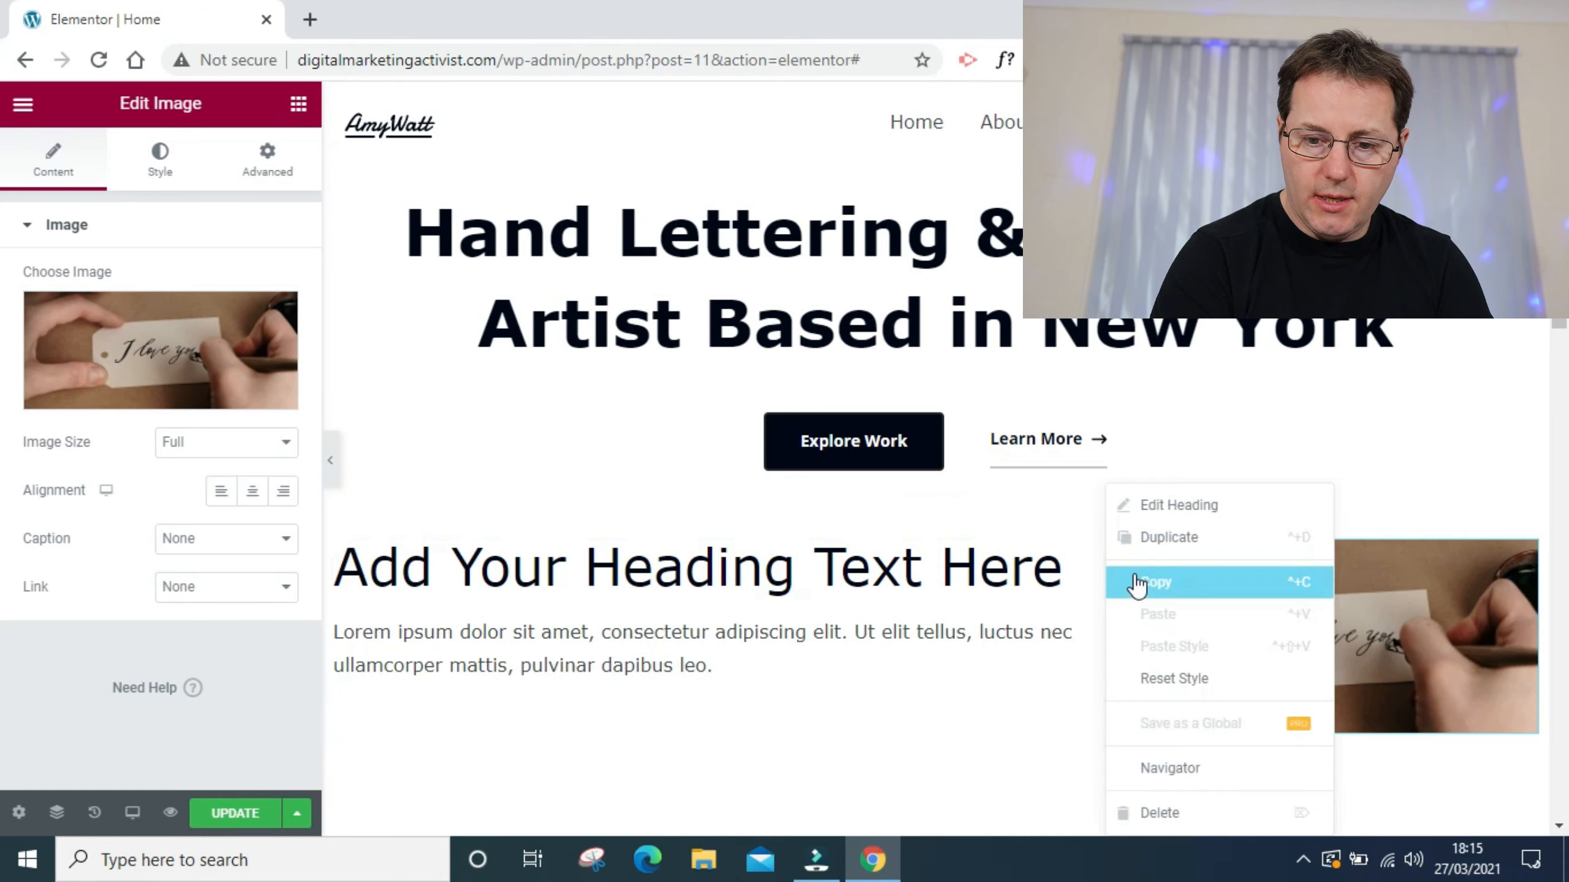
{"action": "left_click", "coordinate": [1139, 588]}
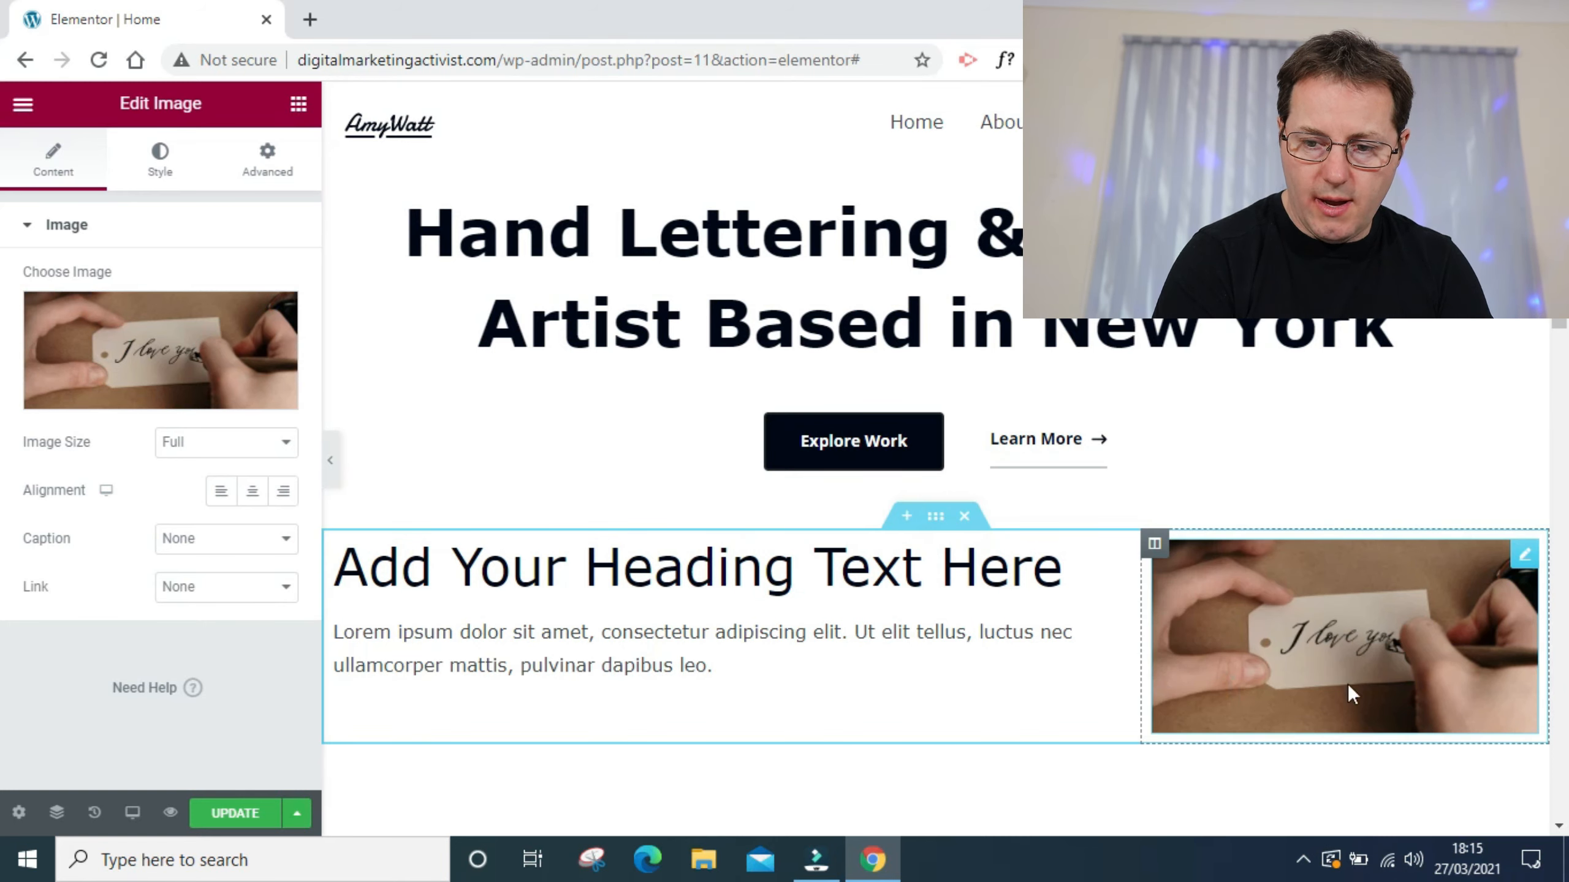
{"action": "key", "text": "ctrl+v"}
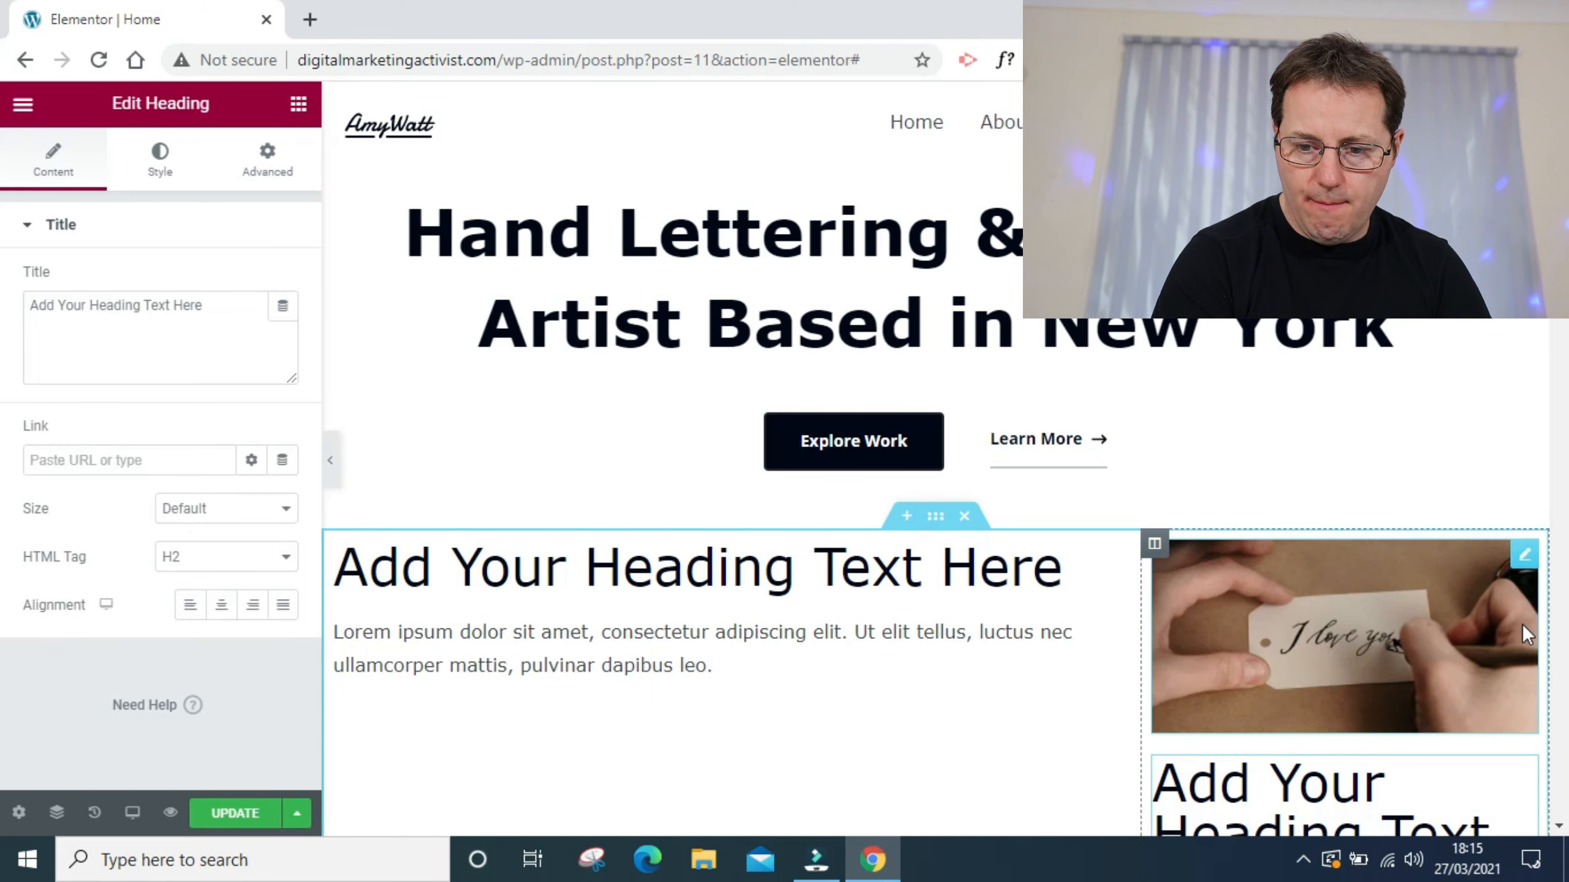
- Replace the text of the heading below the image with "Signup to our email list!"
{"action": "scroll", "coordinate": [1346, 463], "scroll_direction": "down", "scroll_amount": 3}
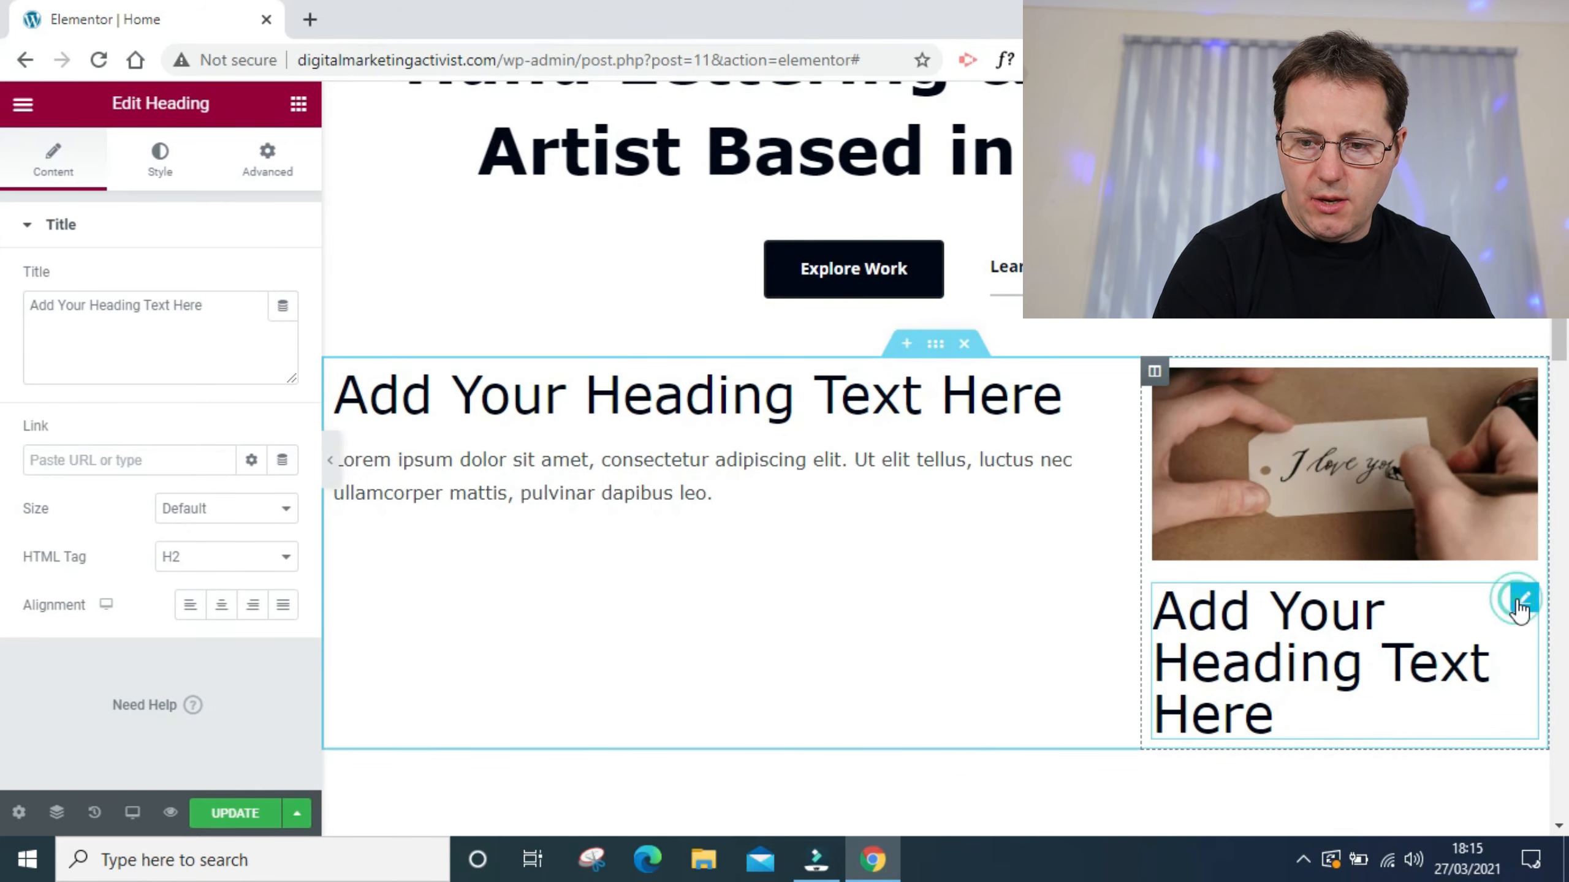
{"action": "left_click_drag", "start_coordinate": [1524, 598], "coordinate": [1404, 505]}
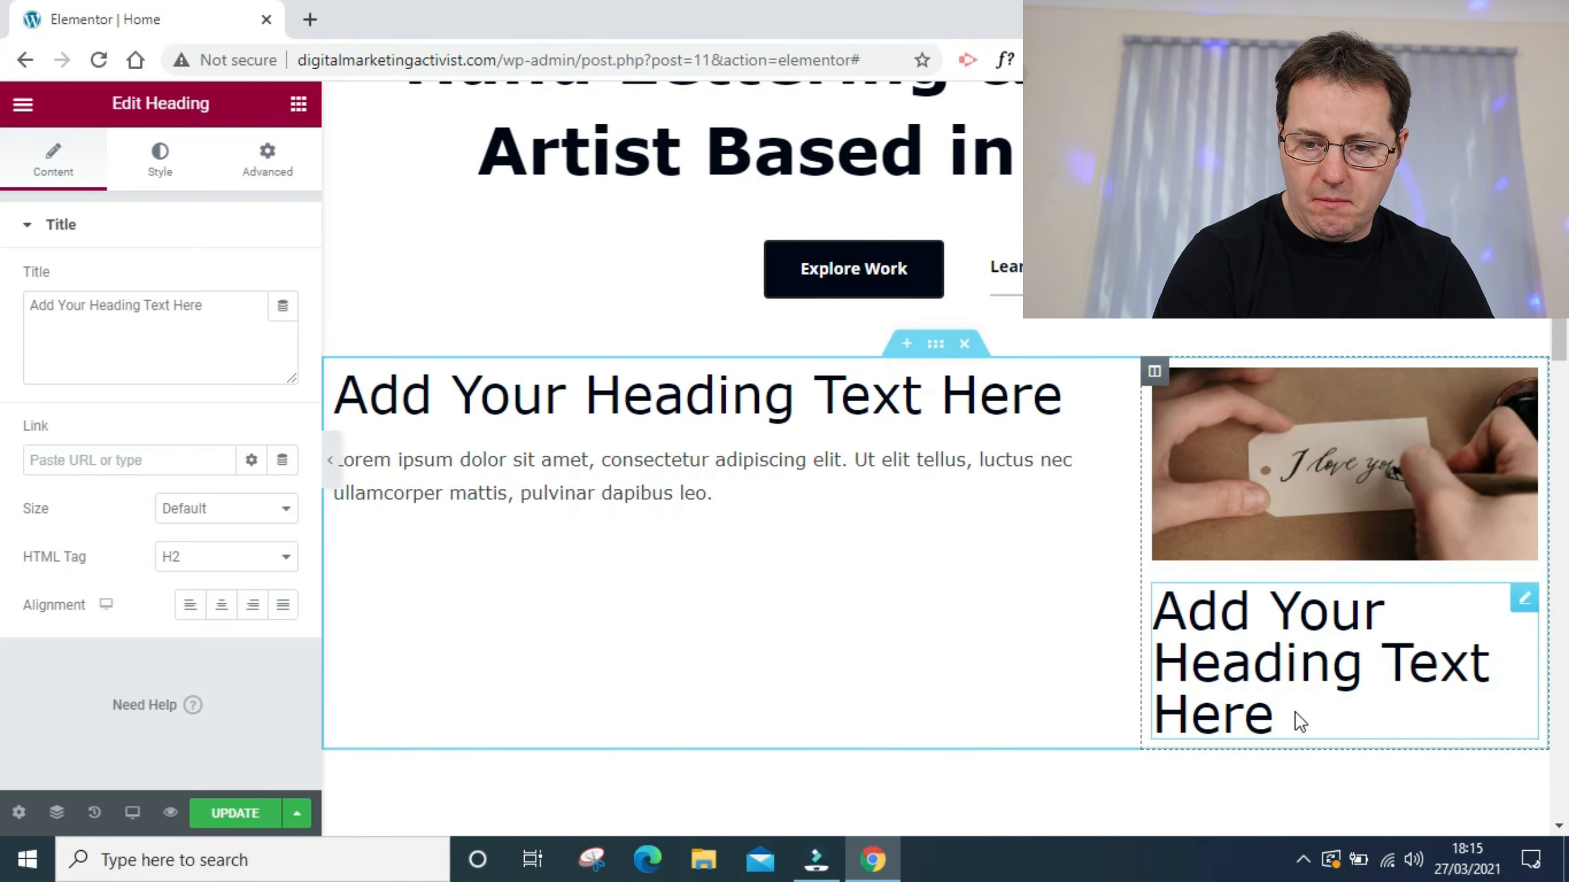
{"action": "left_click", "coordinate": [1220, 715]}
{"action": "left_click_drag", "start_coordinate": [1220, 715], "coordinate": [1140, 623]}
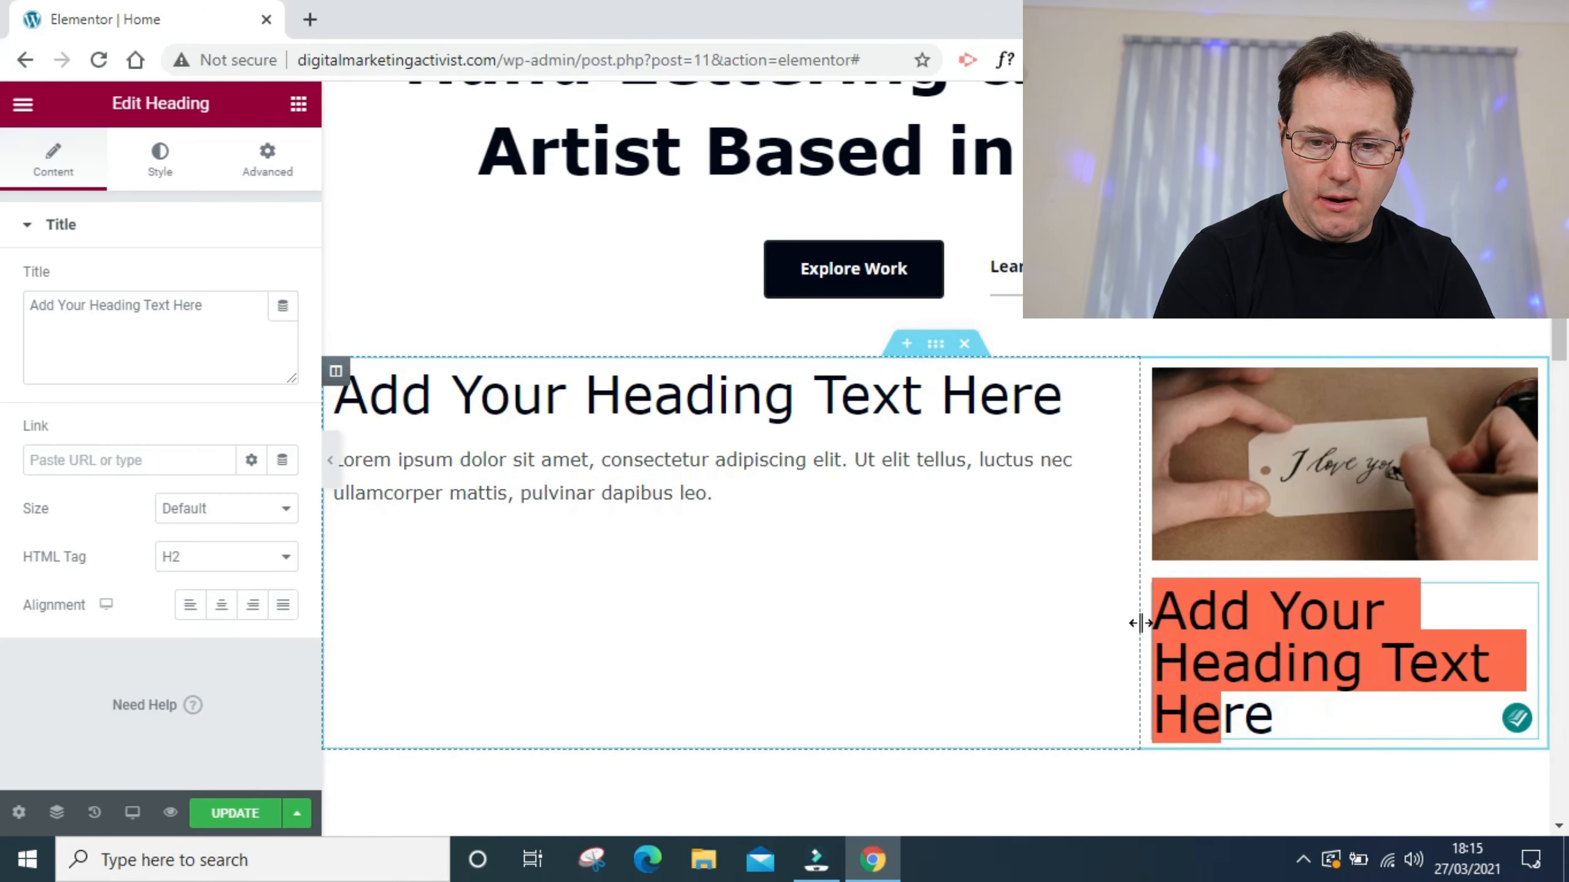
{"action": "left_click", "coordinate": [157, 340]}
{"action": "key", "text": "ctrl+a"}
{"action": "key", "text": "BackSpace"}
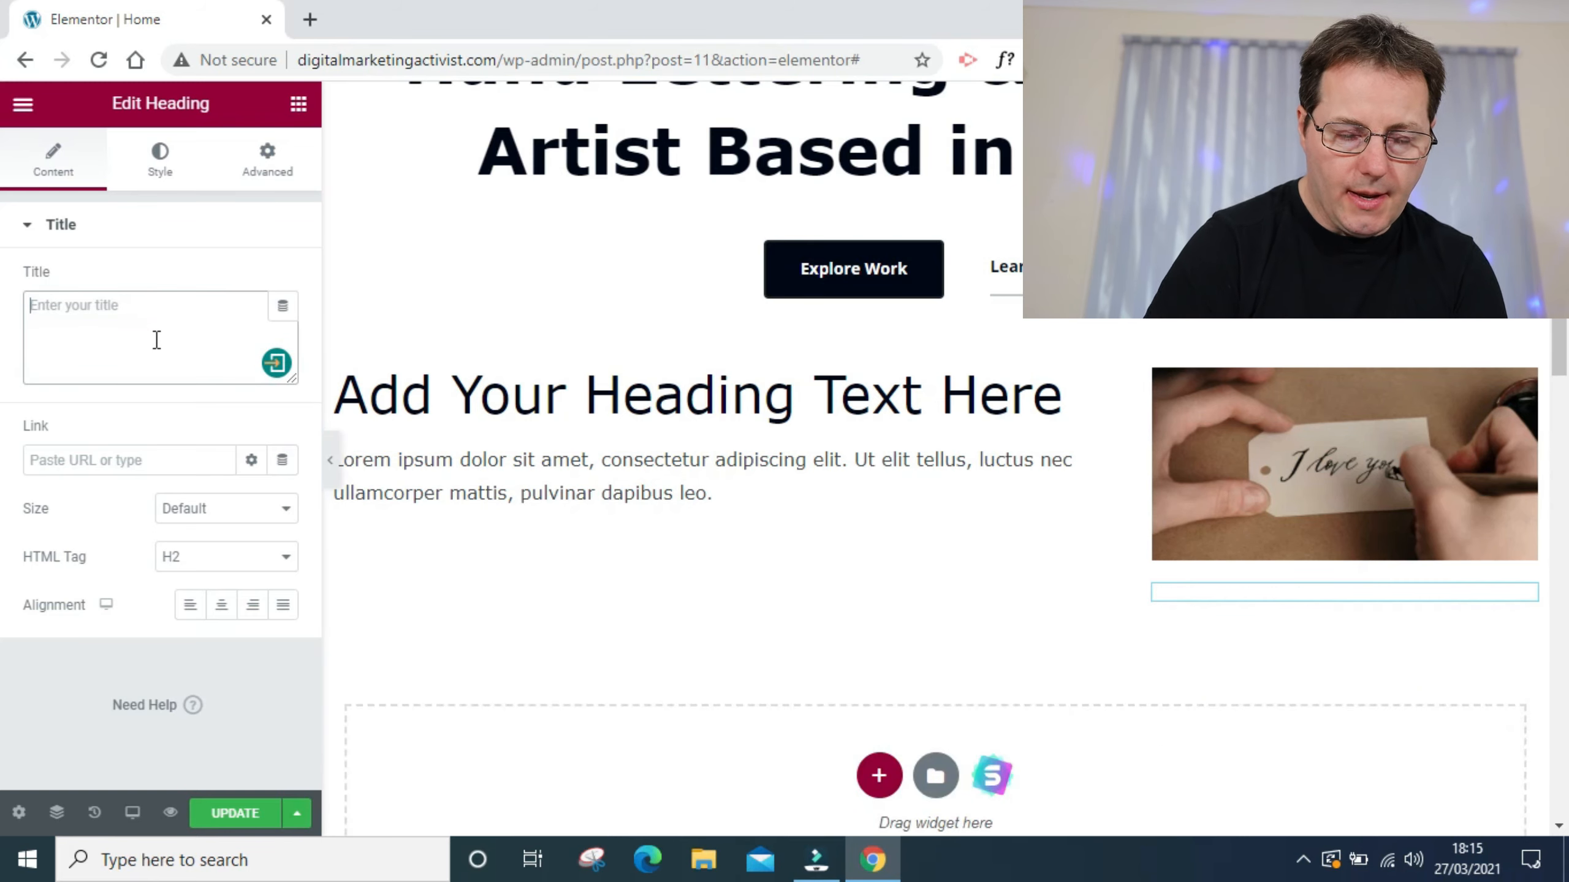
{"action": "type", "text": "Signup"}
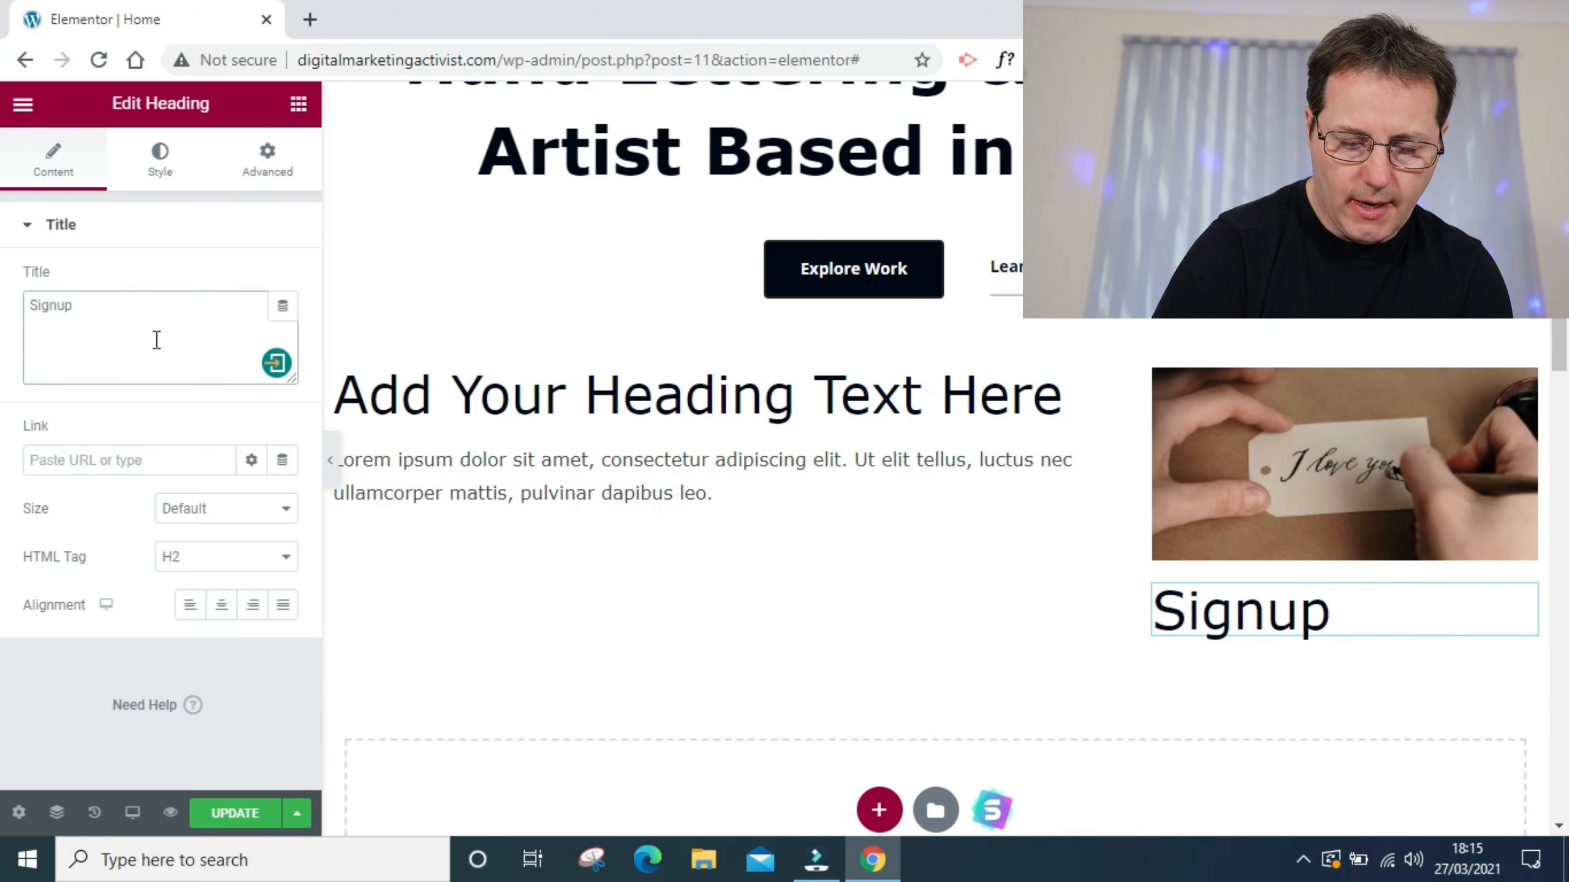
{"action": "type", "text": " to our email list!"}
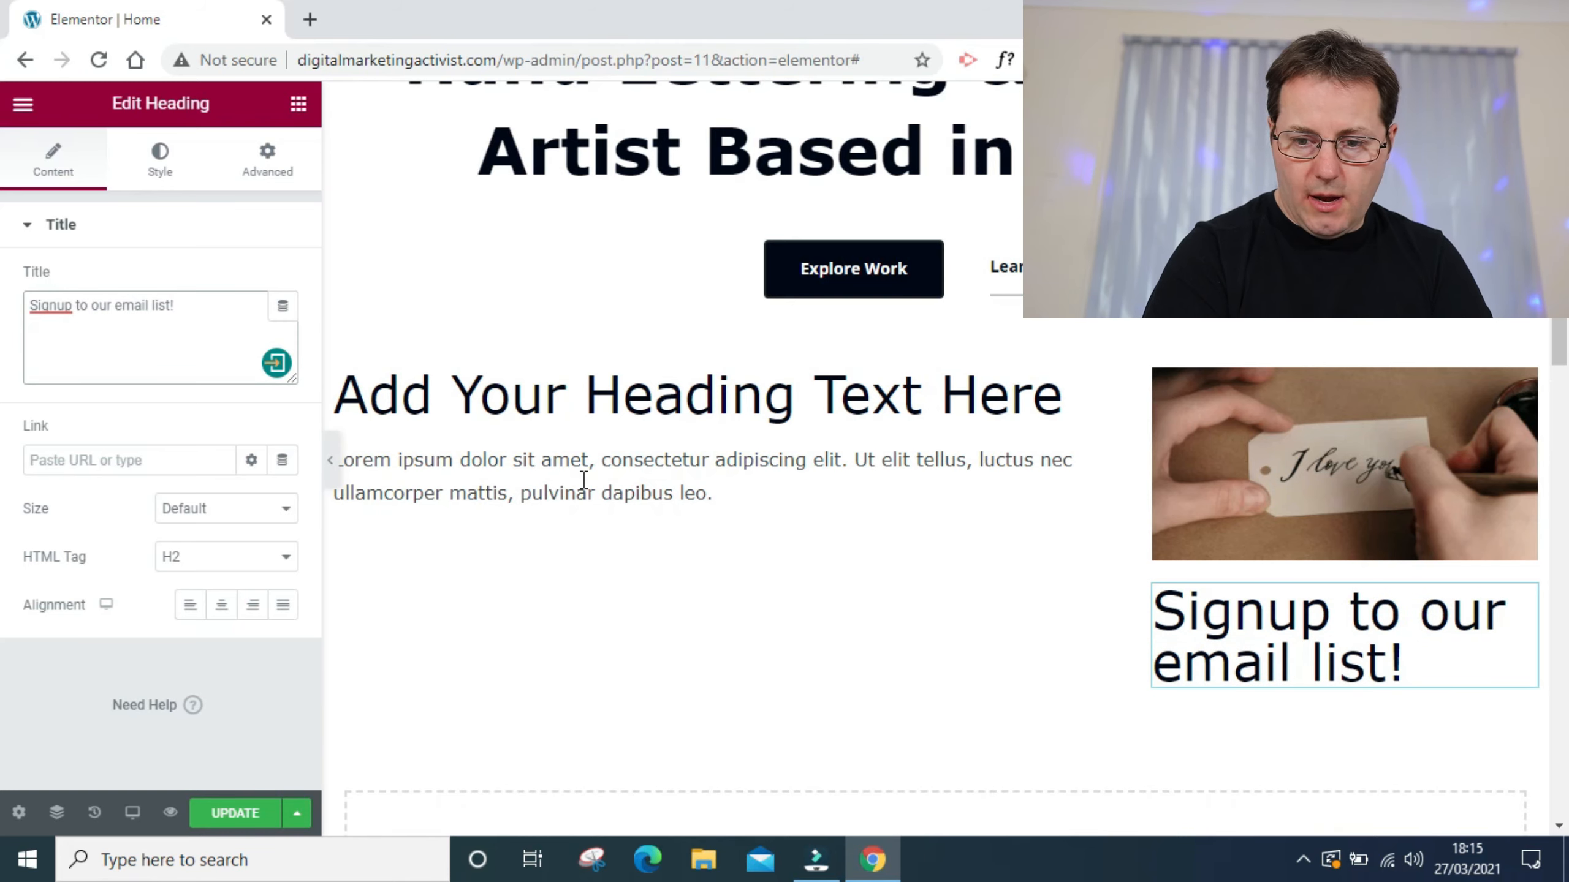
- Set the font size of the signup heading below the image to 22 px
{"action": "left_click", "coordinate": [148, 179]}
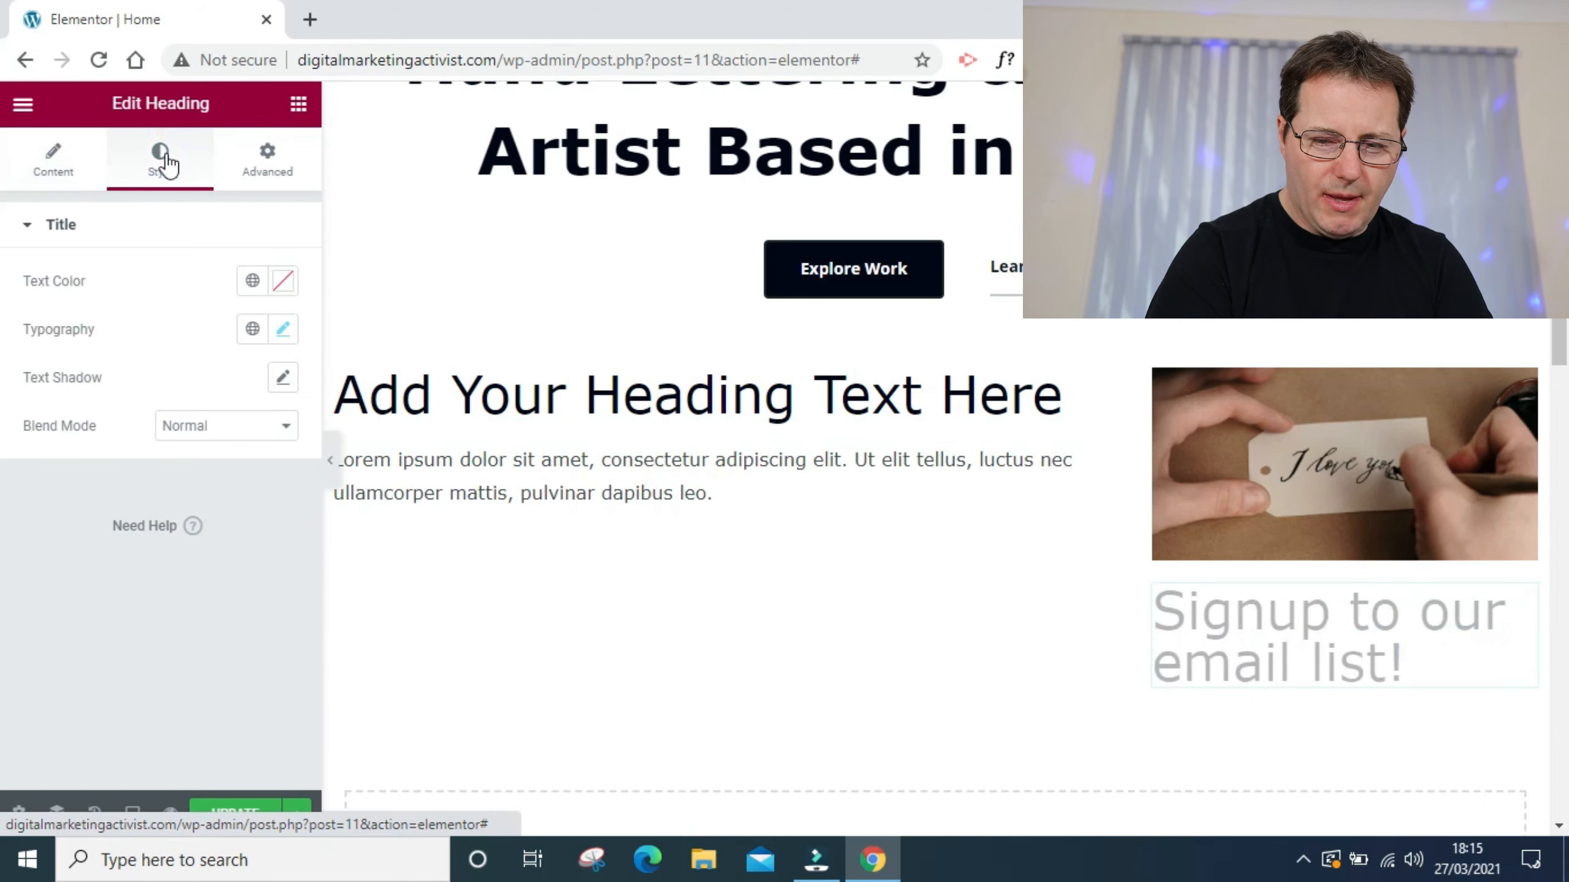
{"action": "left_click", "coordinate": [283, 328]}
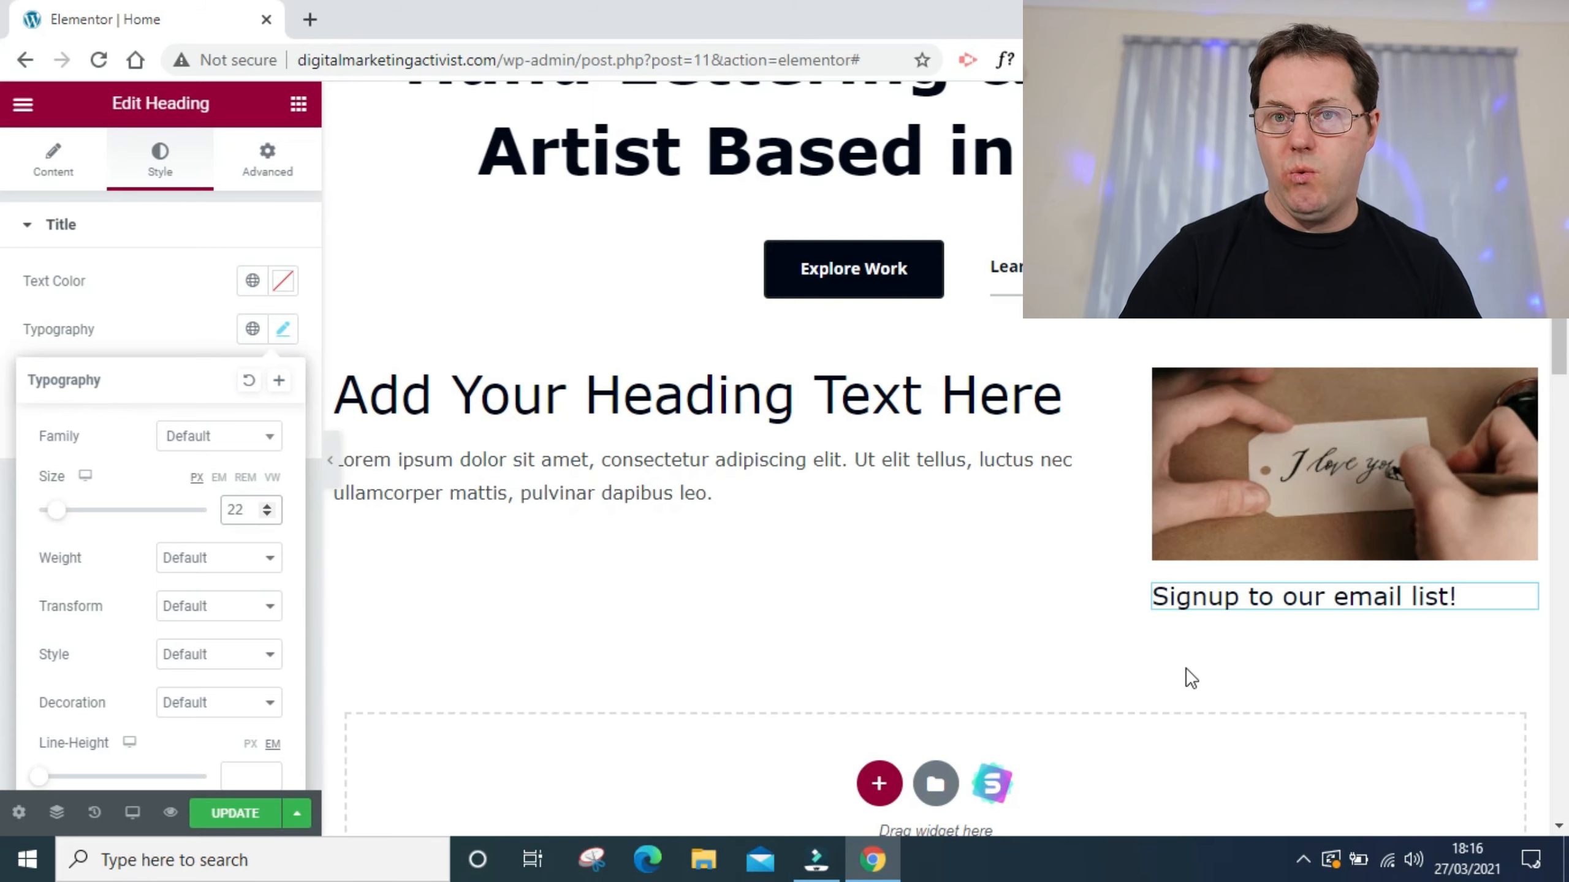
{"action": "left_click", "coordinate": [1279, 667]}
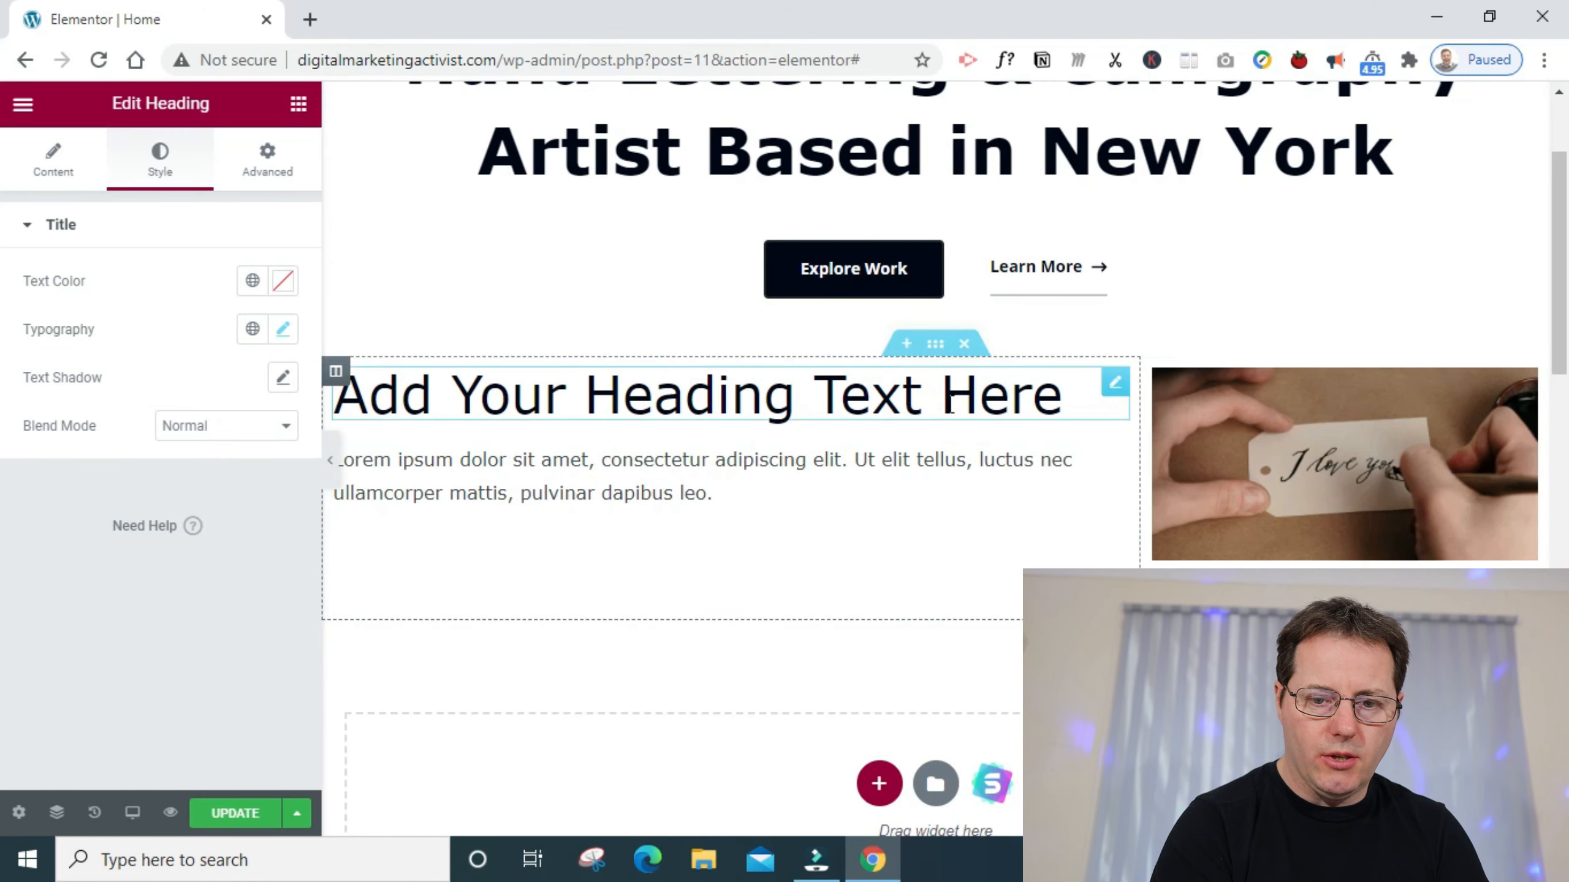
- Give the two-column section a Classic background in a dark navy blue
{"action": "left_click", "coordinate": [935, 344]}
{"action": "left_click", "coordinate": [159, 159]}
{"action": "left_click", "coordinate": [188, 329]}
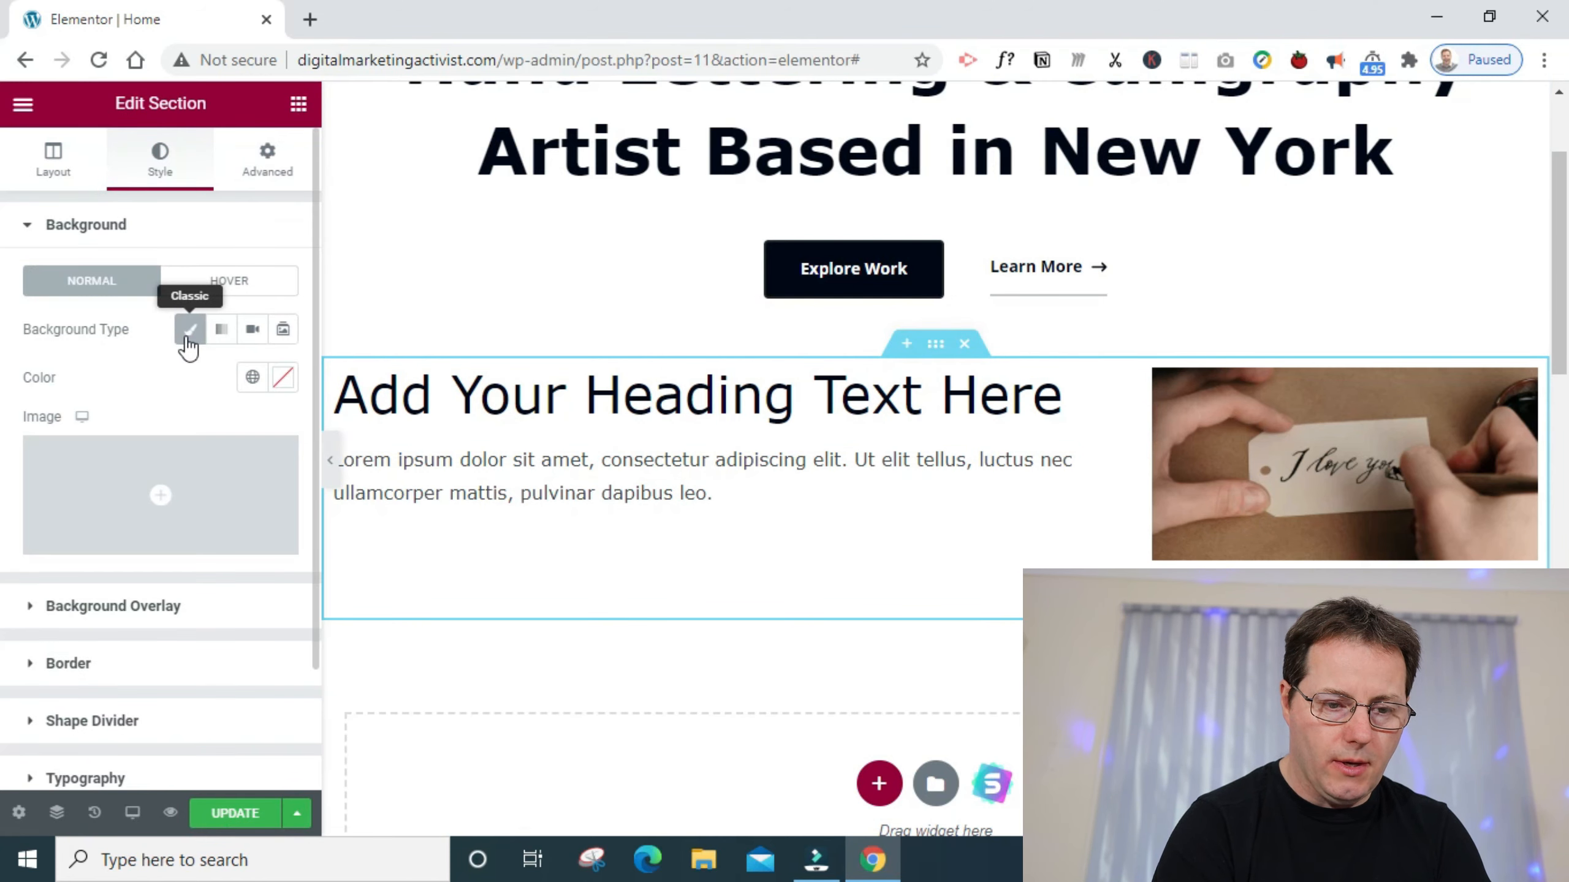
{"action": "left_click", "coordinate": [283, 376]}
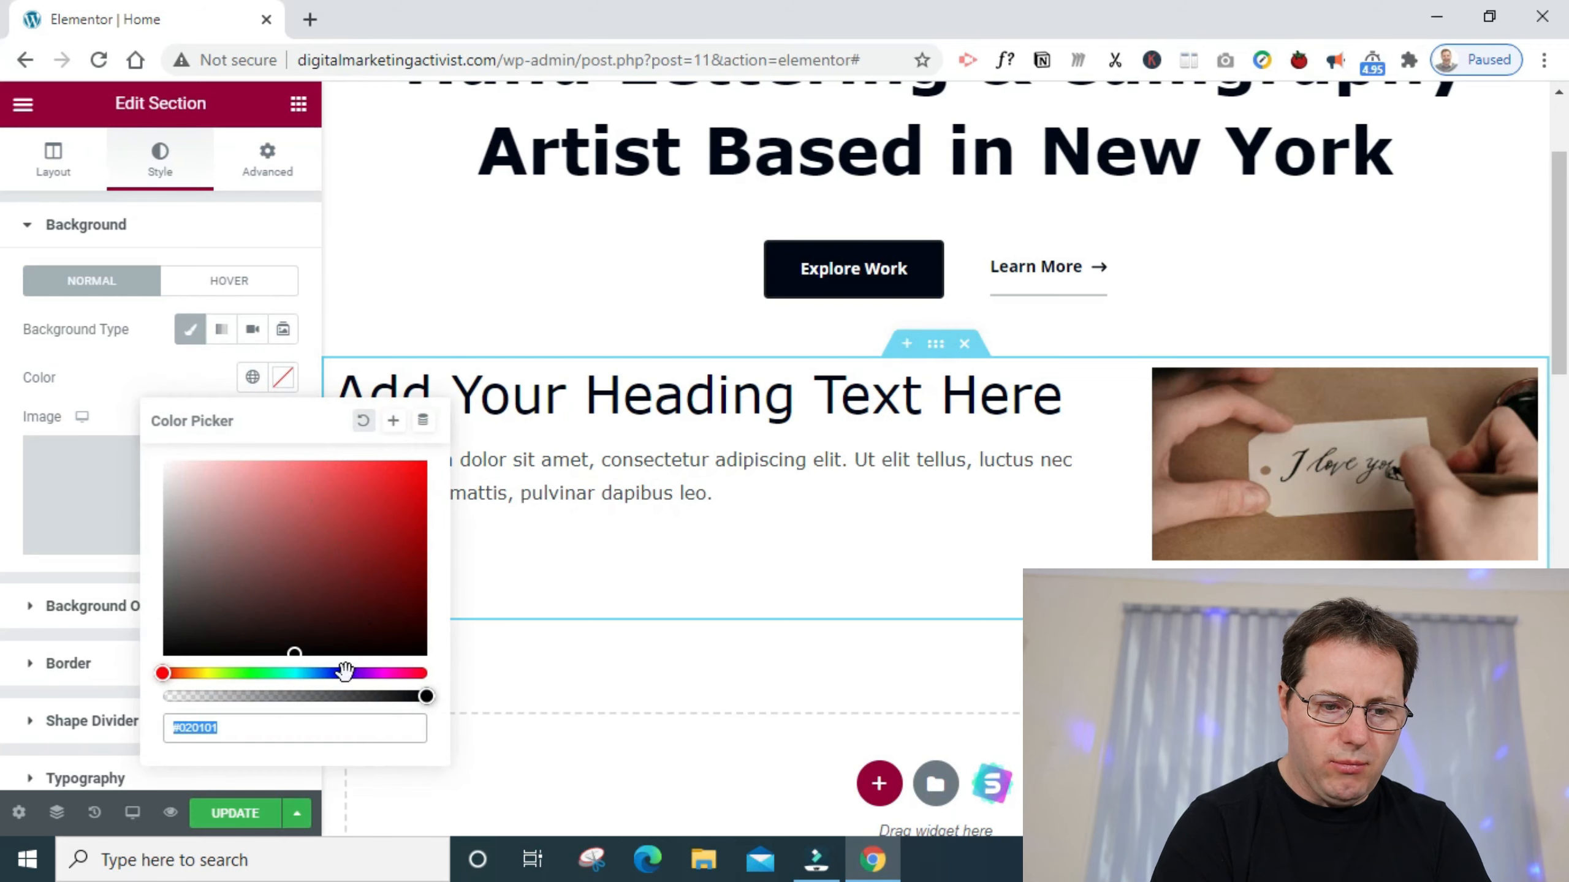
{"action": "left_click", "coordinate": [345, 672]}
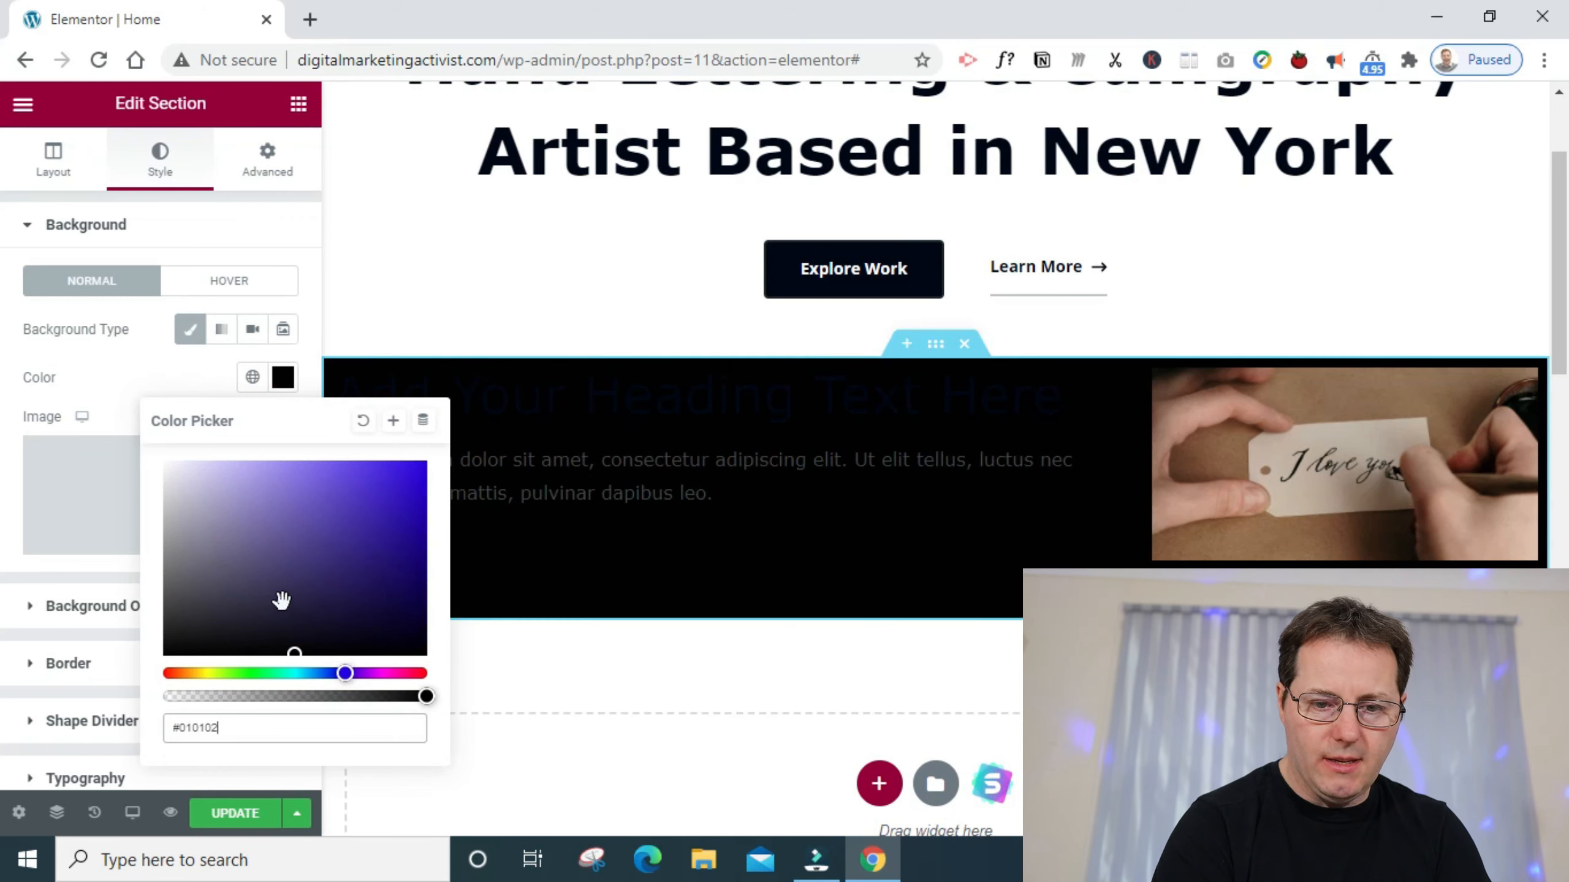
{"action": "left_click", "coordinate": [270, 578]}
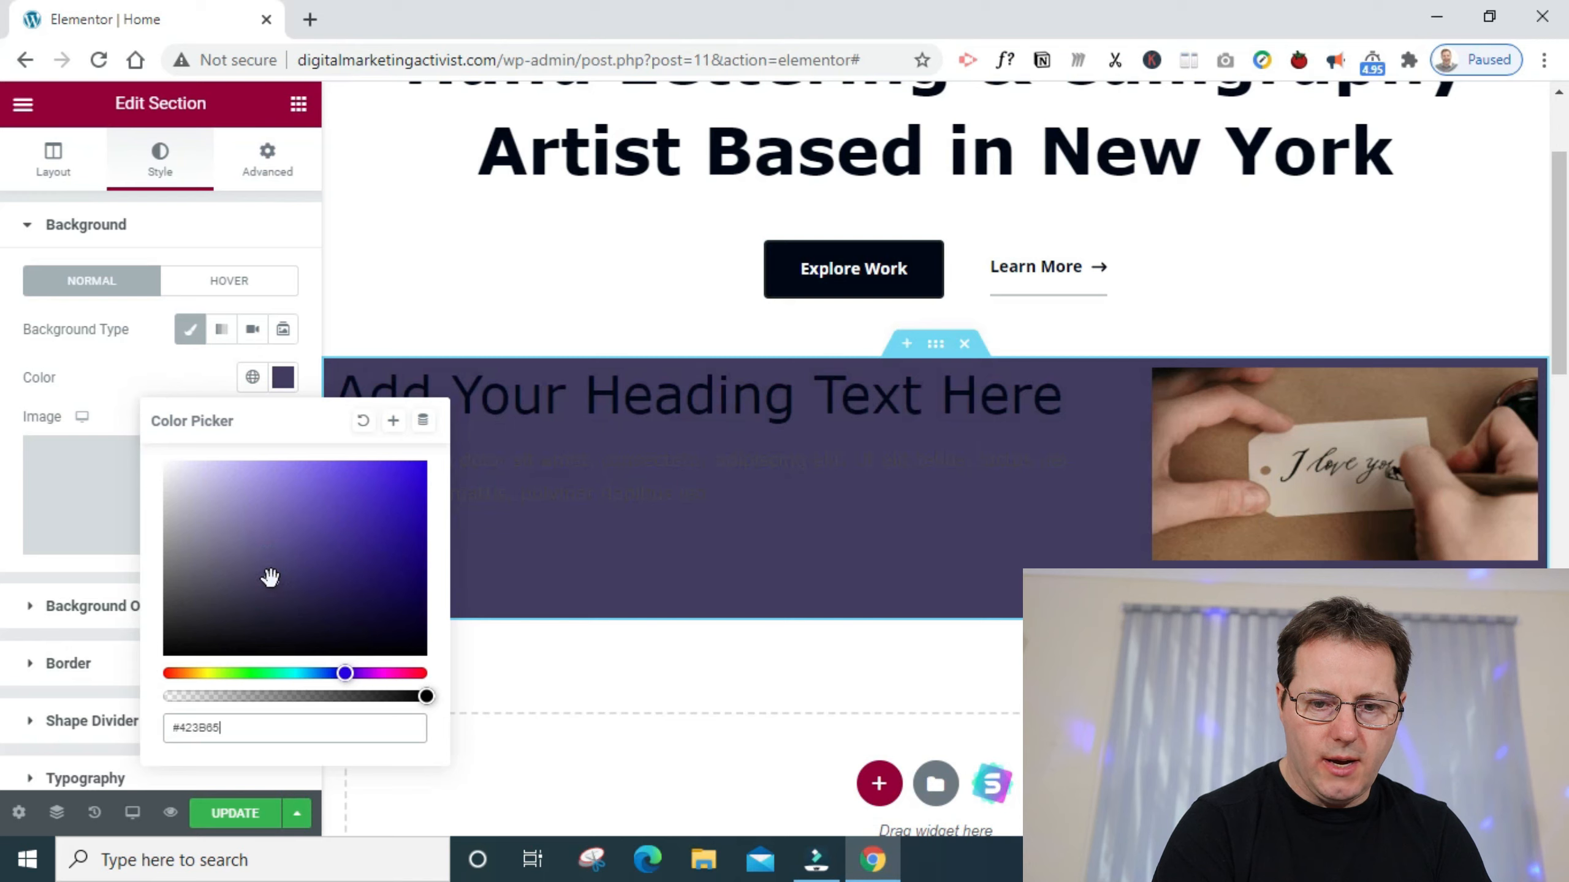
{"action": "left_click_drag", "start_coordinate": [358, 618], "coordinate": [389, 592]}
- Change the text color of the wide column's heading to white
{"action": "left_click", "coordinate": [540, 399]}
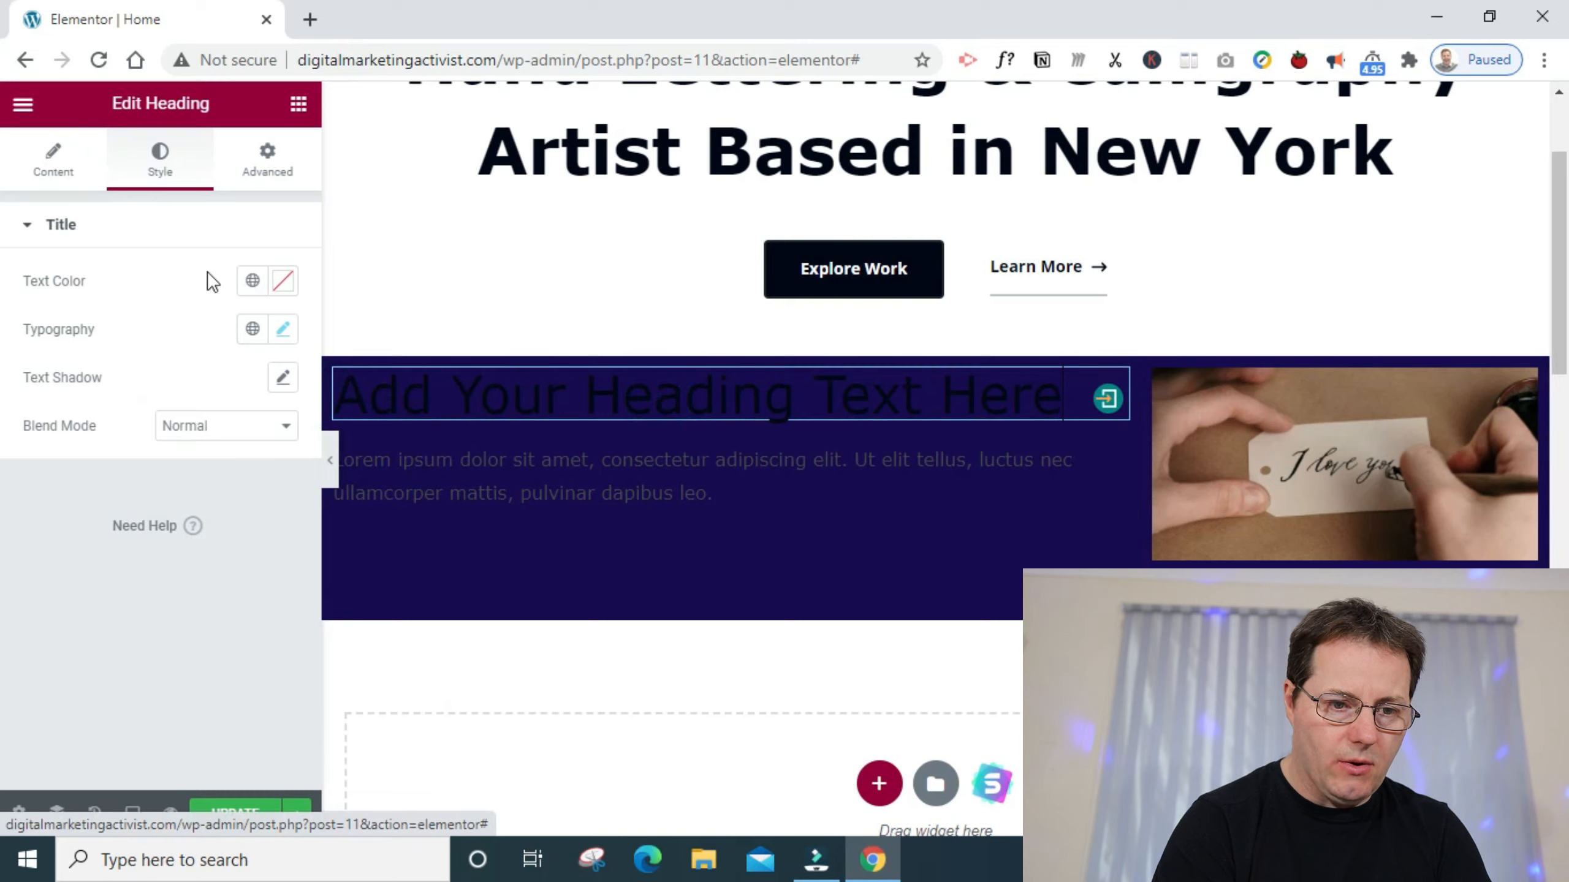
{"action": "left_click", "coordinate": [283, 283]}
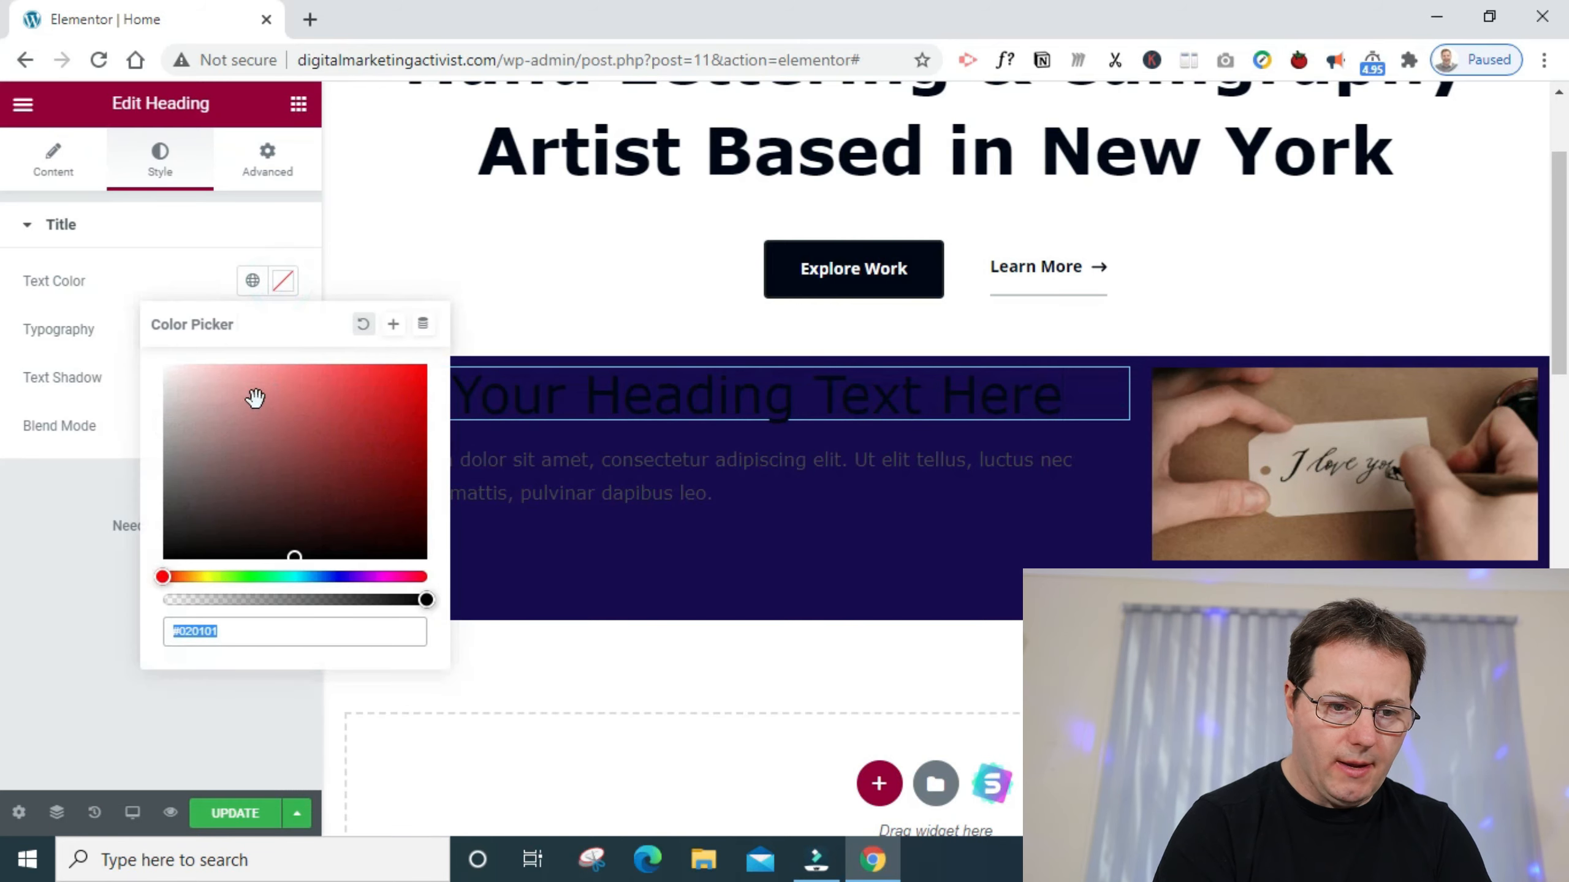
{"action": "left_click_drag", "start_coordinate": [255, 397], "coordinate": [5, 289]}
{"action": "left_click", "coordinate": [78, 516]}
- Change the text color of the paragraph below the wide column's heading to white
{"action": "left_click", "coordinate": [449, 472]}
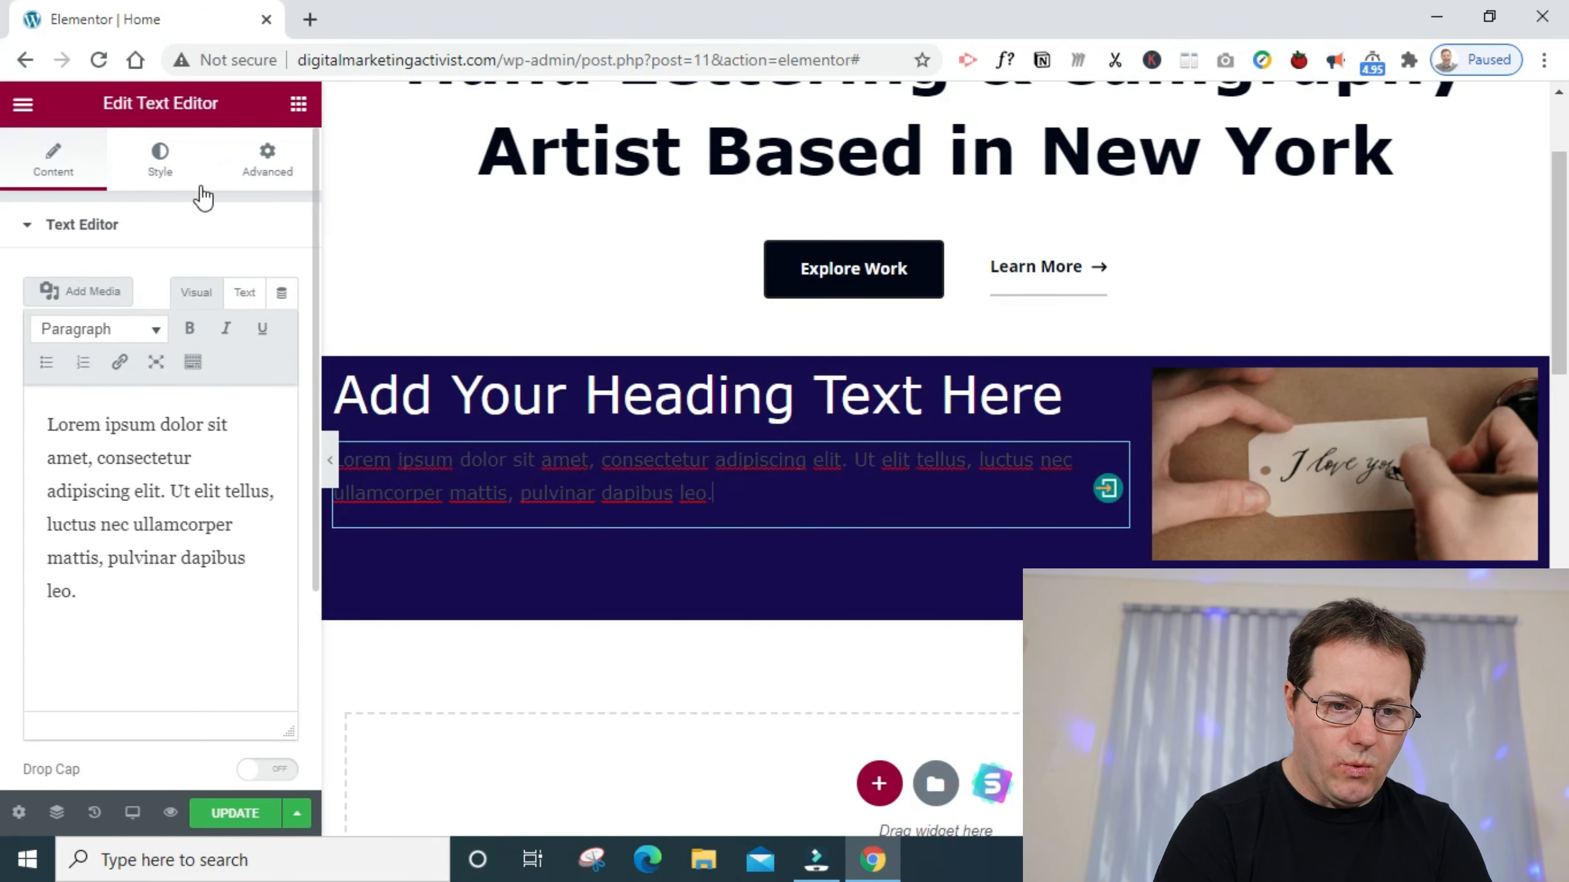
{"action": "left_click", "coordinate": [163, 178]}
{"action": "left_click", "coordinate": [283, 328]}
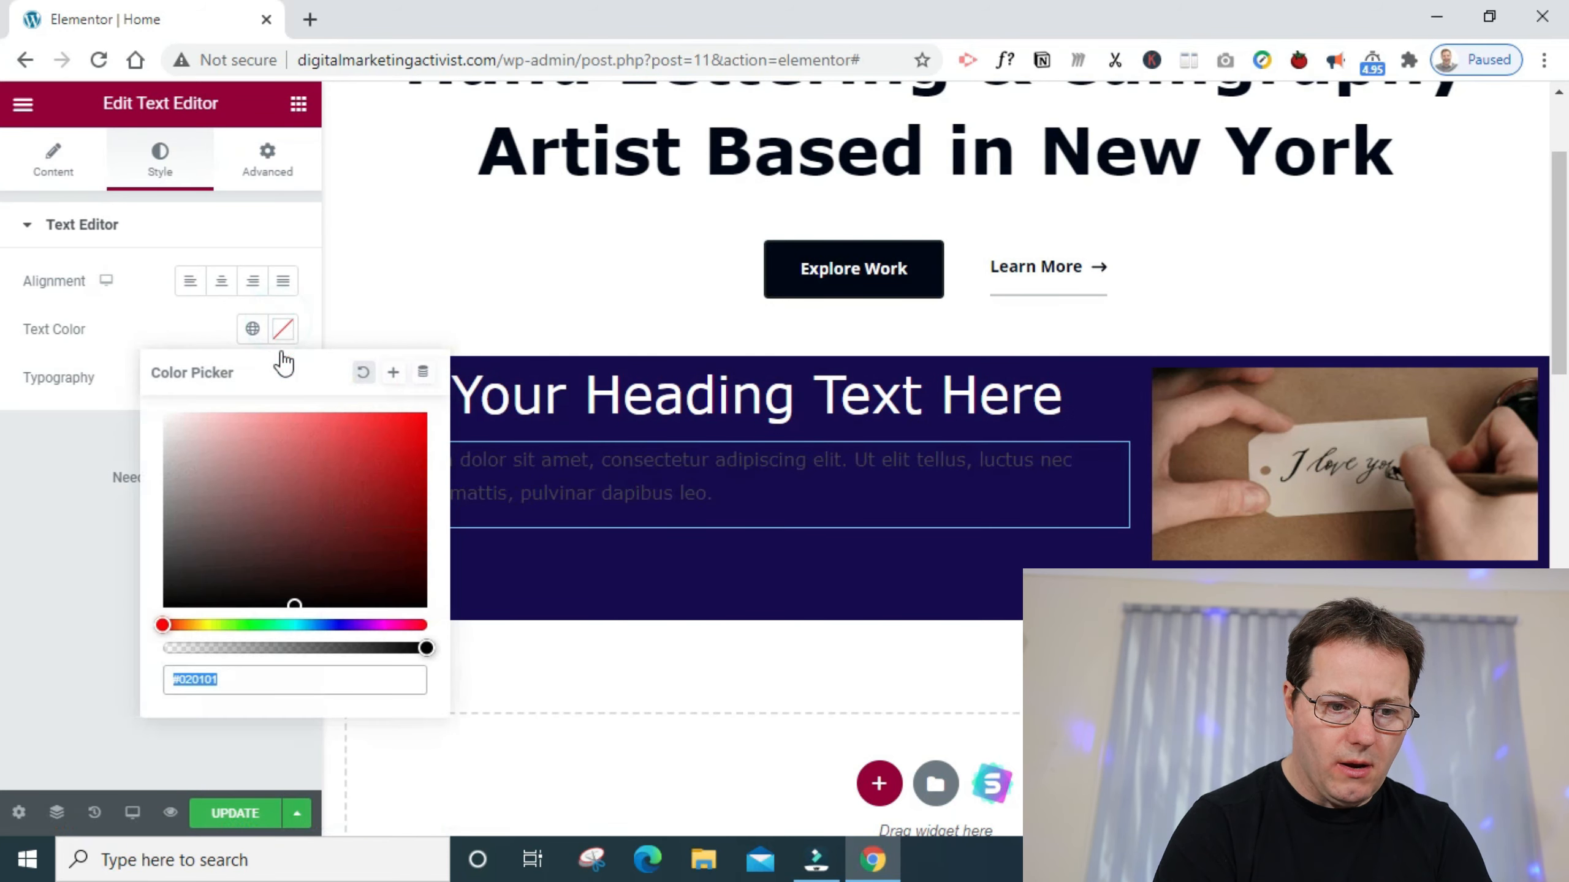
{"action": "left_click", "coordinate": [111, 593]}
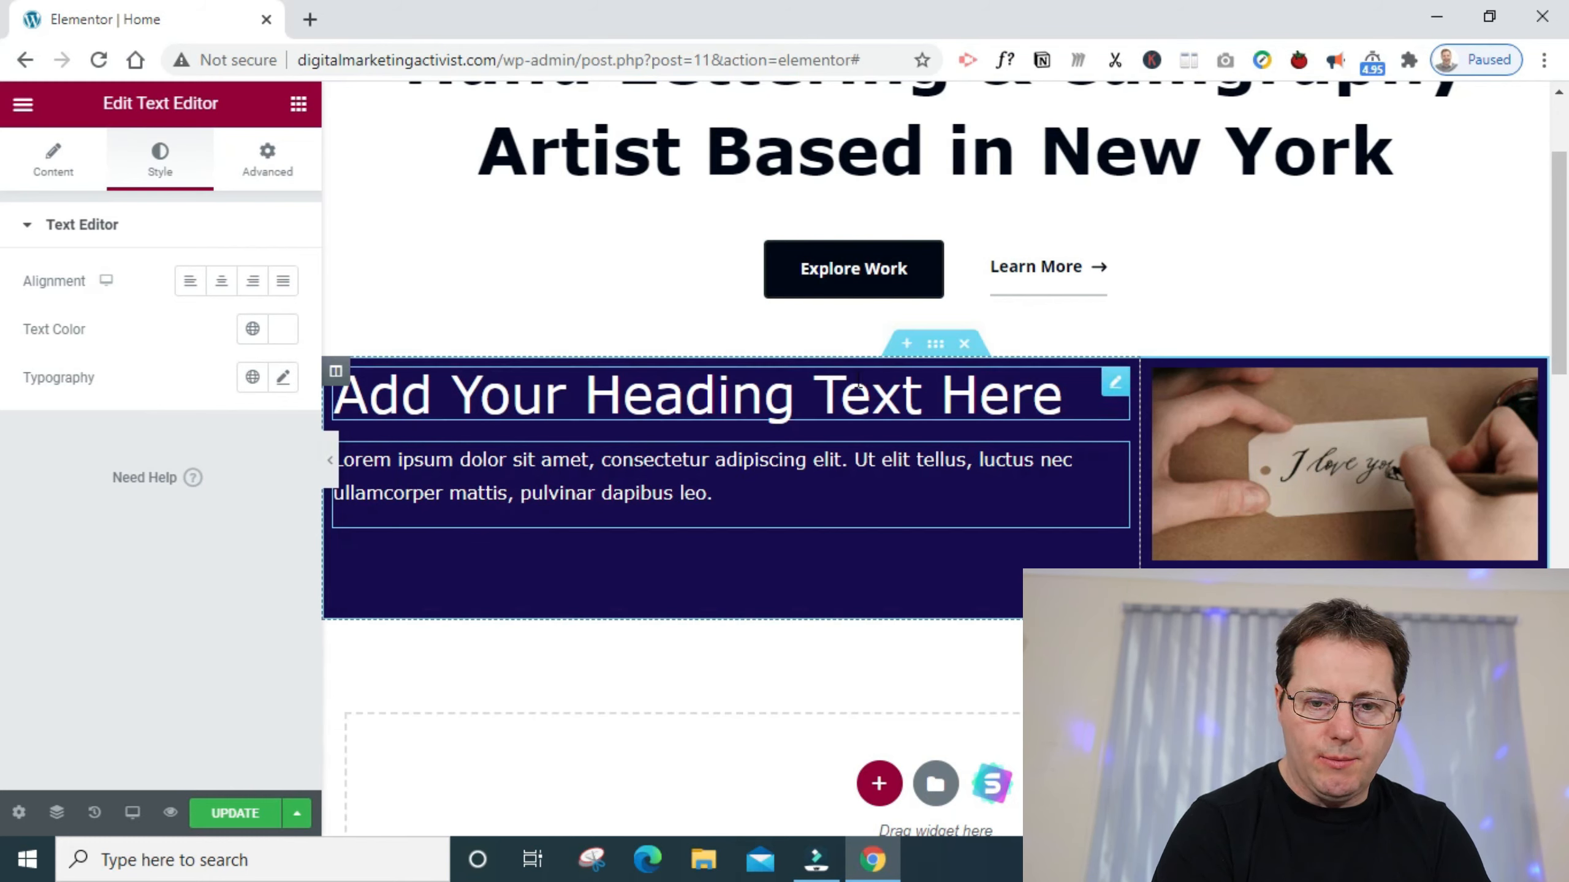
- Try a 19 px Spacer above the wide column's heading, and remove it
{"action": "left_click", "coordinate": [298, 103]}
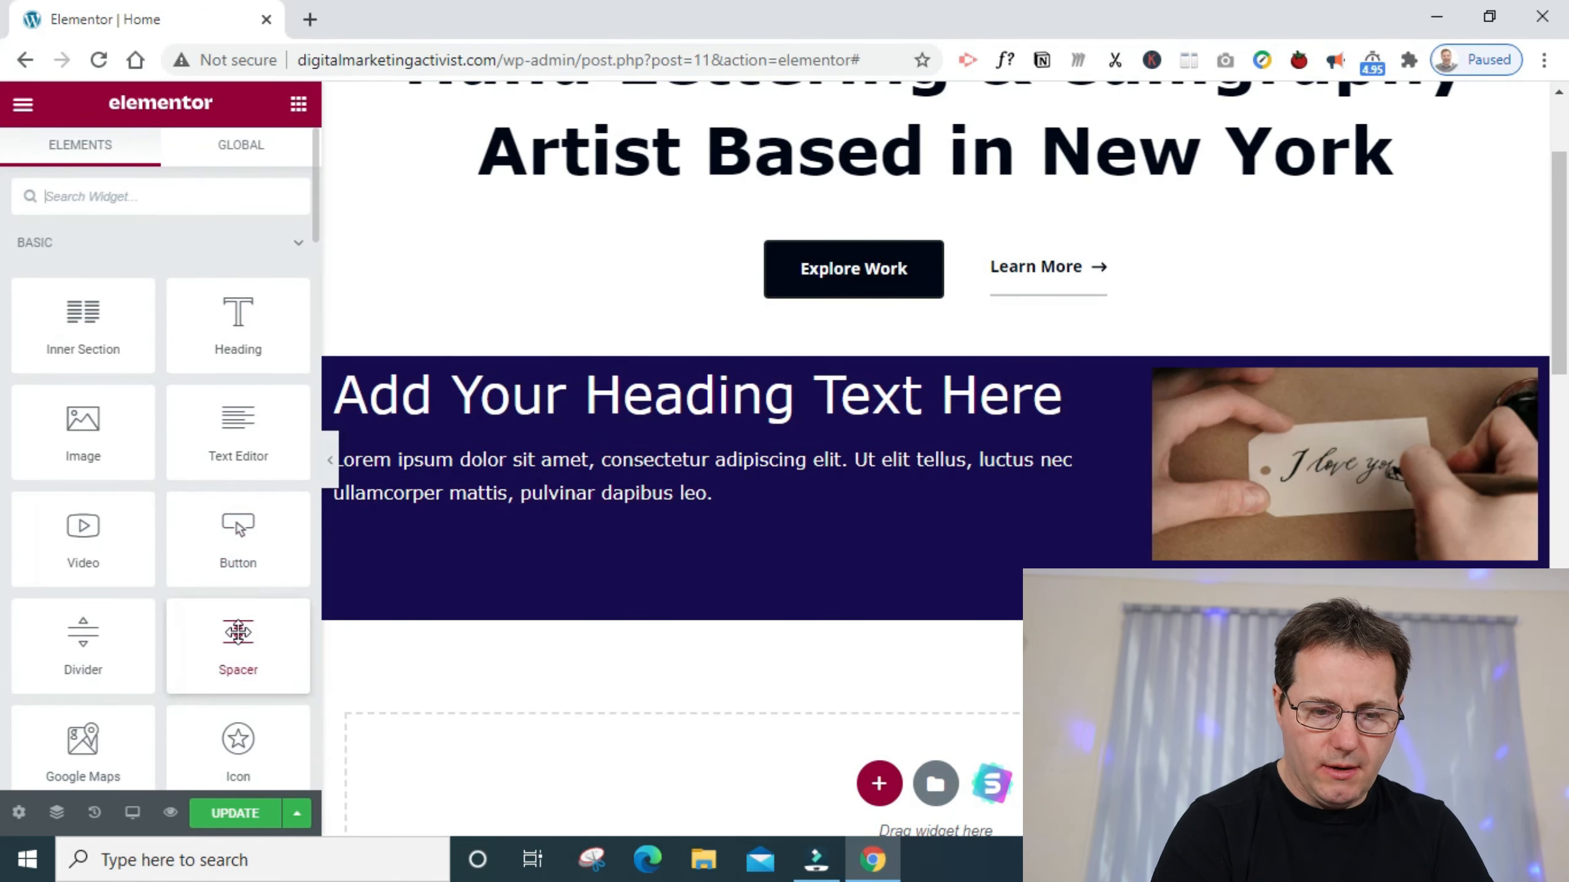
{"action": "left_click_drag", "start_coordinate": [237, 632], "coordinate": [609, 370]}
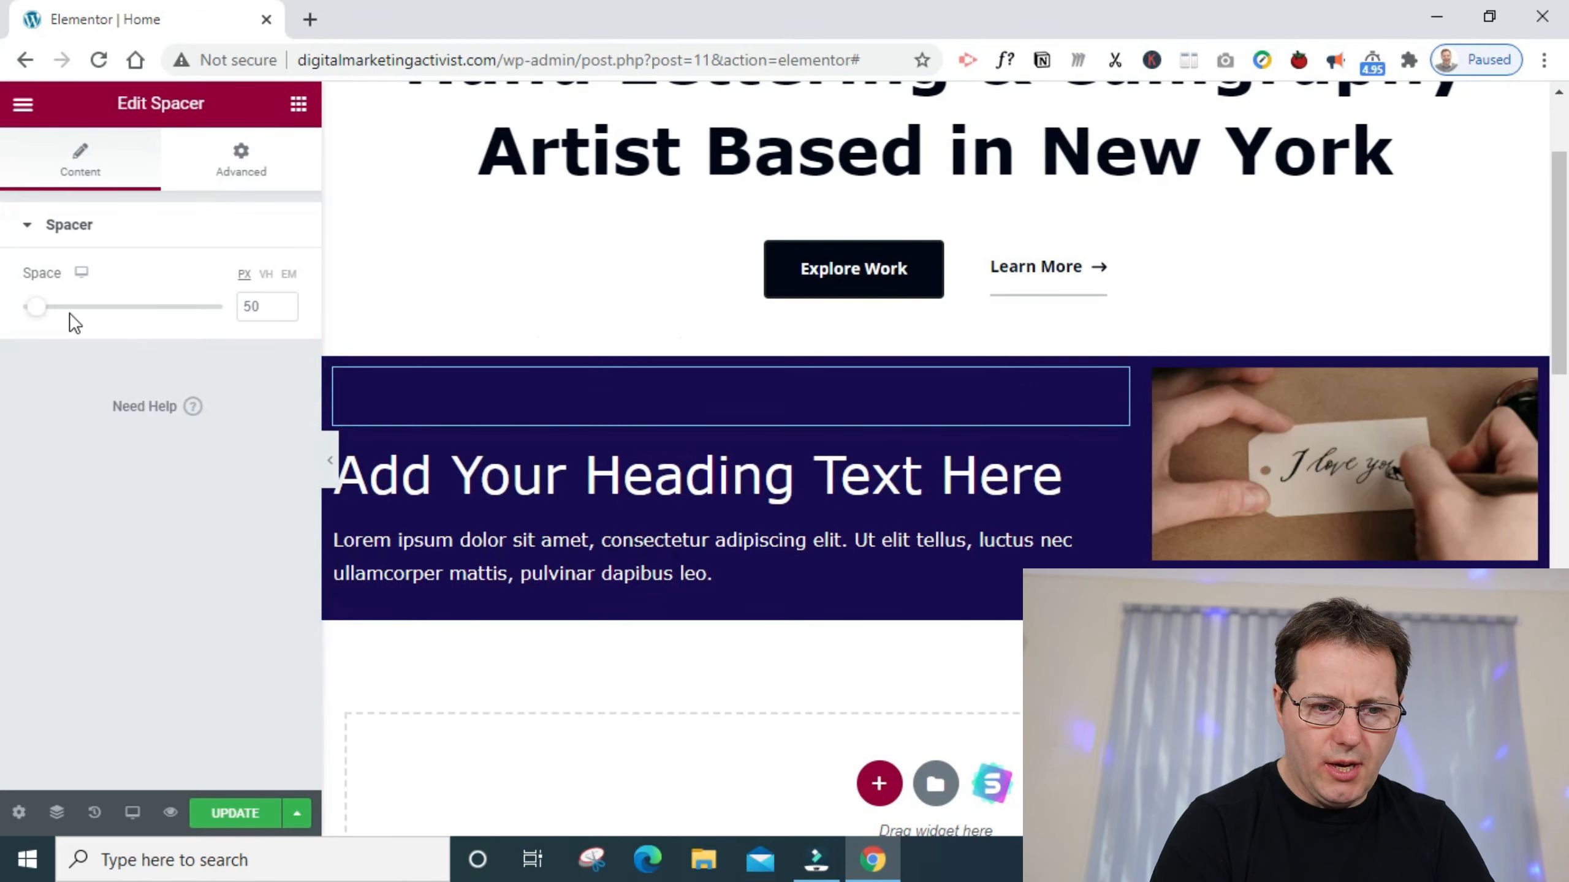
{"action": "mouse_move", "coordinate": [44, 318]}
{"action": "left_mouse_down"}
{"action": "mouse_move", "coordinate": [88, 321]}
{"action": "mouse_move", "coordinate": [33, 324]}
{"action": "left_mouse_up"}
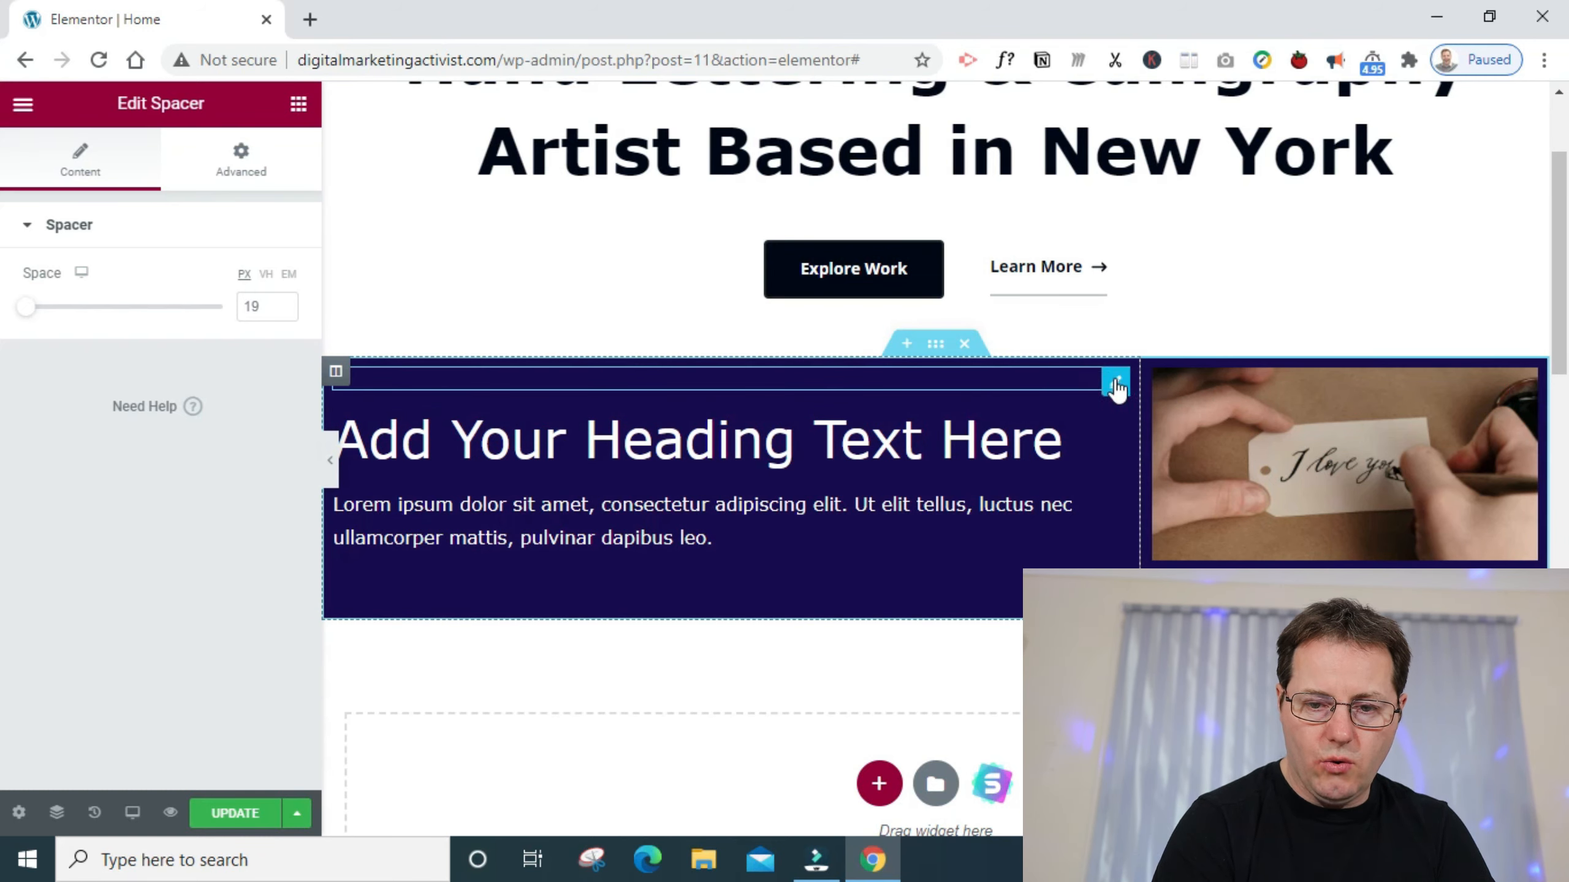
{"action": "right_click", "coordinate": [1116, 389]}
{"action": "left_click", "coordinate": [1167, 703]}
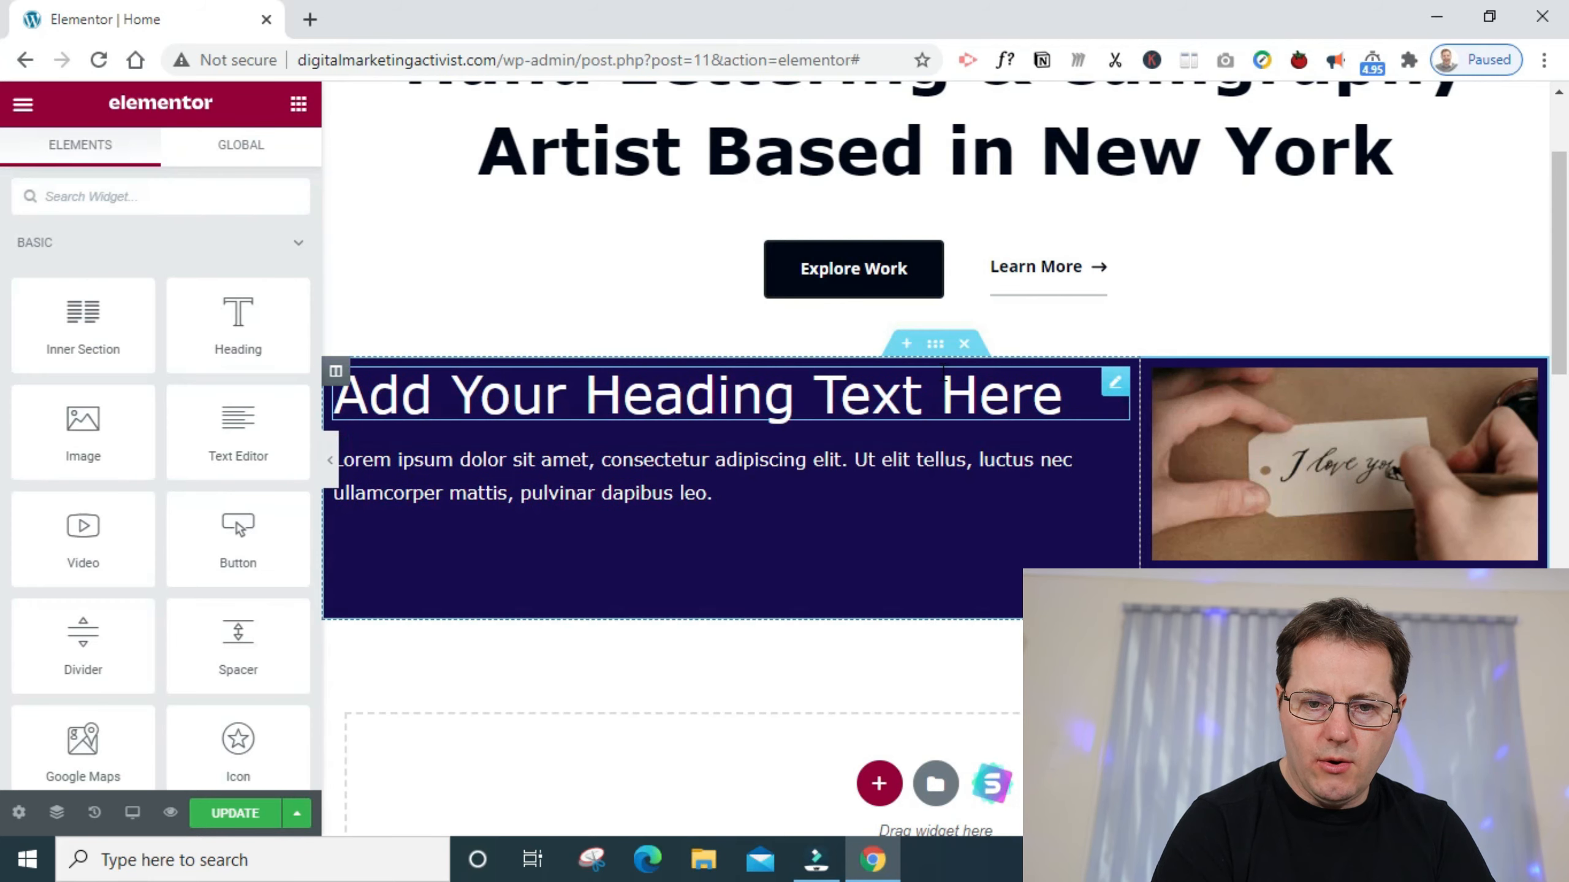
- Try a linked padding of 20 px on all four sides of the navy two-column section
{"action": "left_click", "coordinate": [935, 345]}
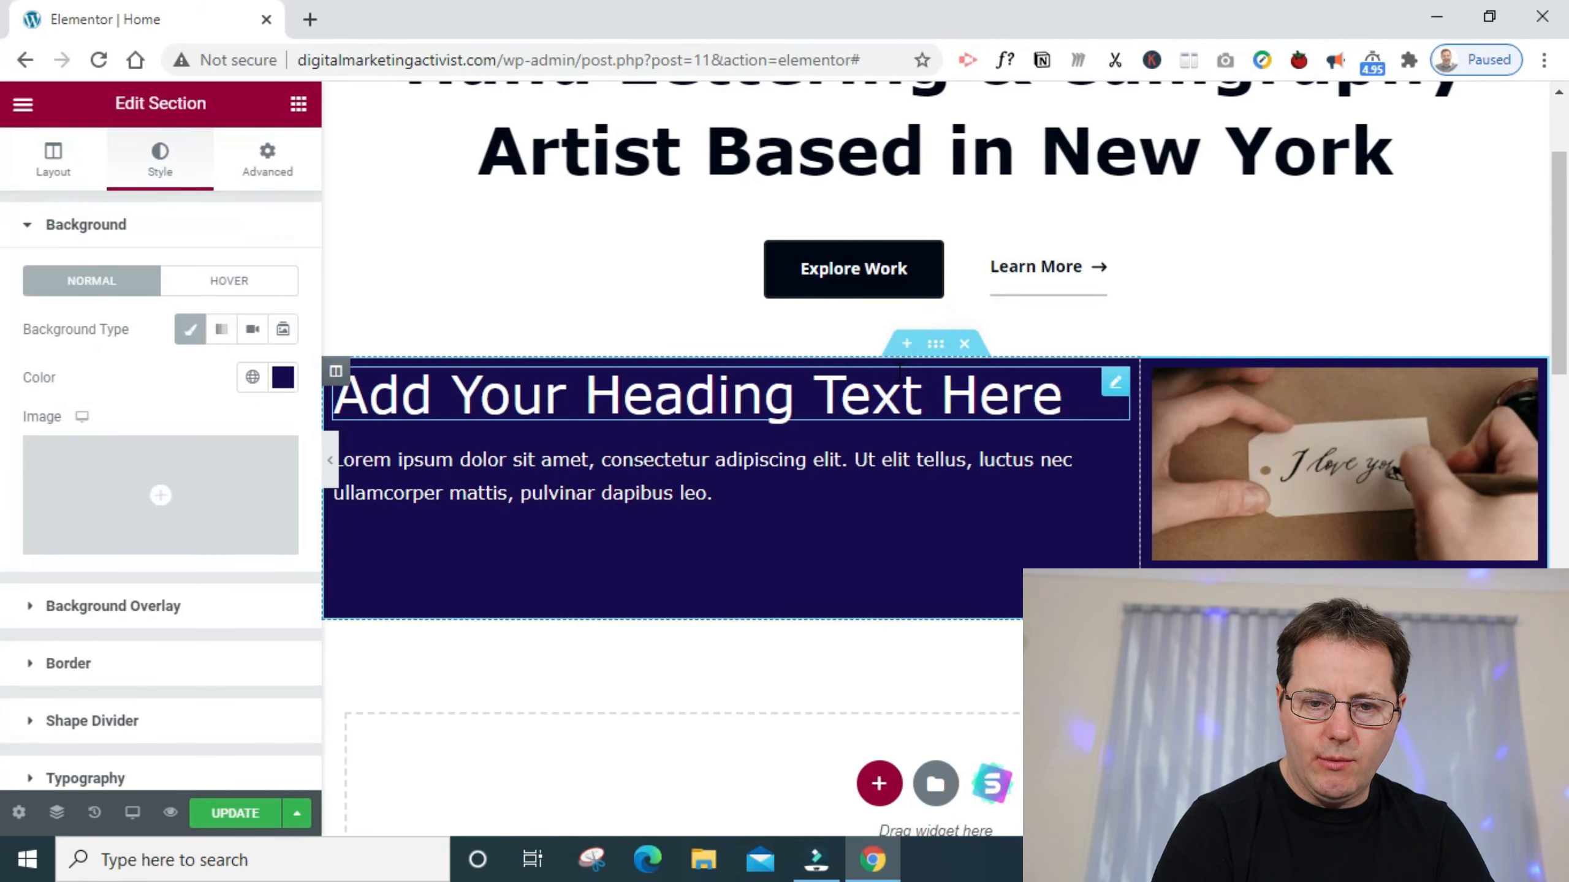
{"action": "left_click", "coordinate": [266, 156]}
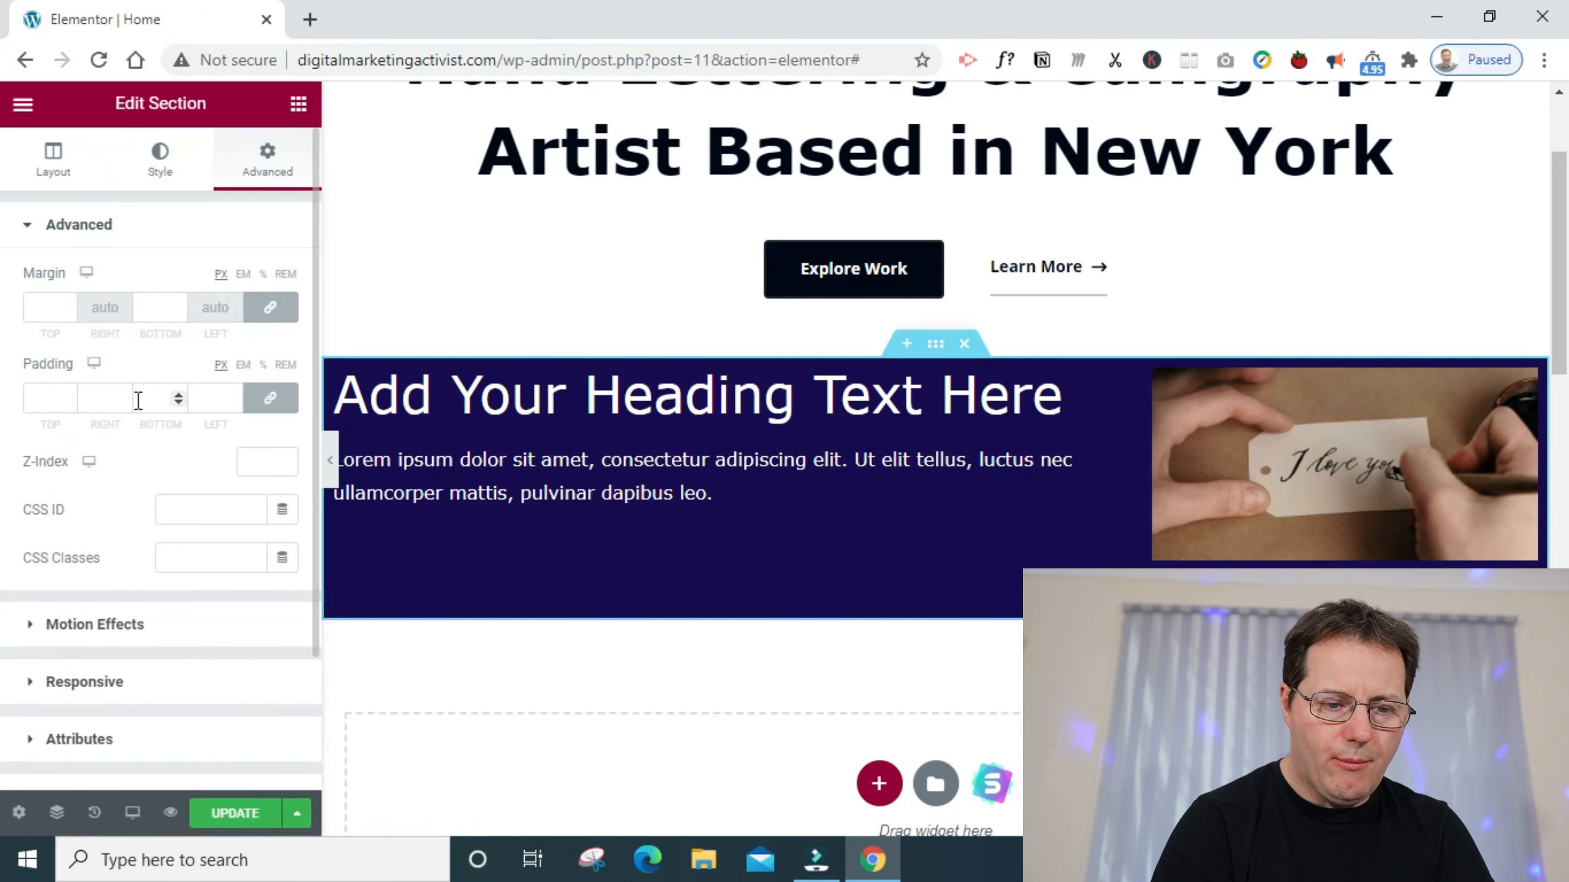
{"action": "left_click", "coordinate": [53, 402]}
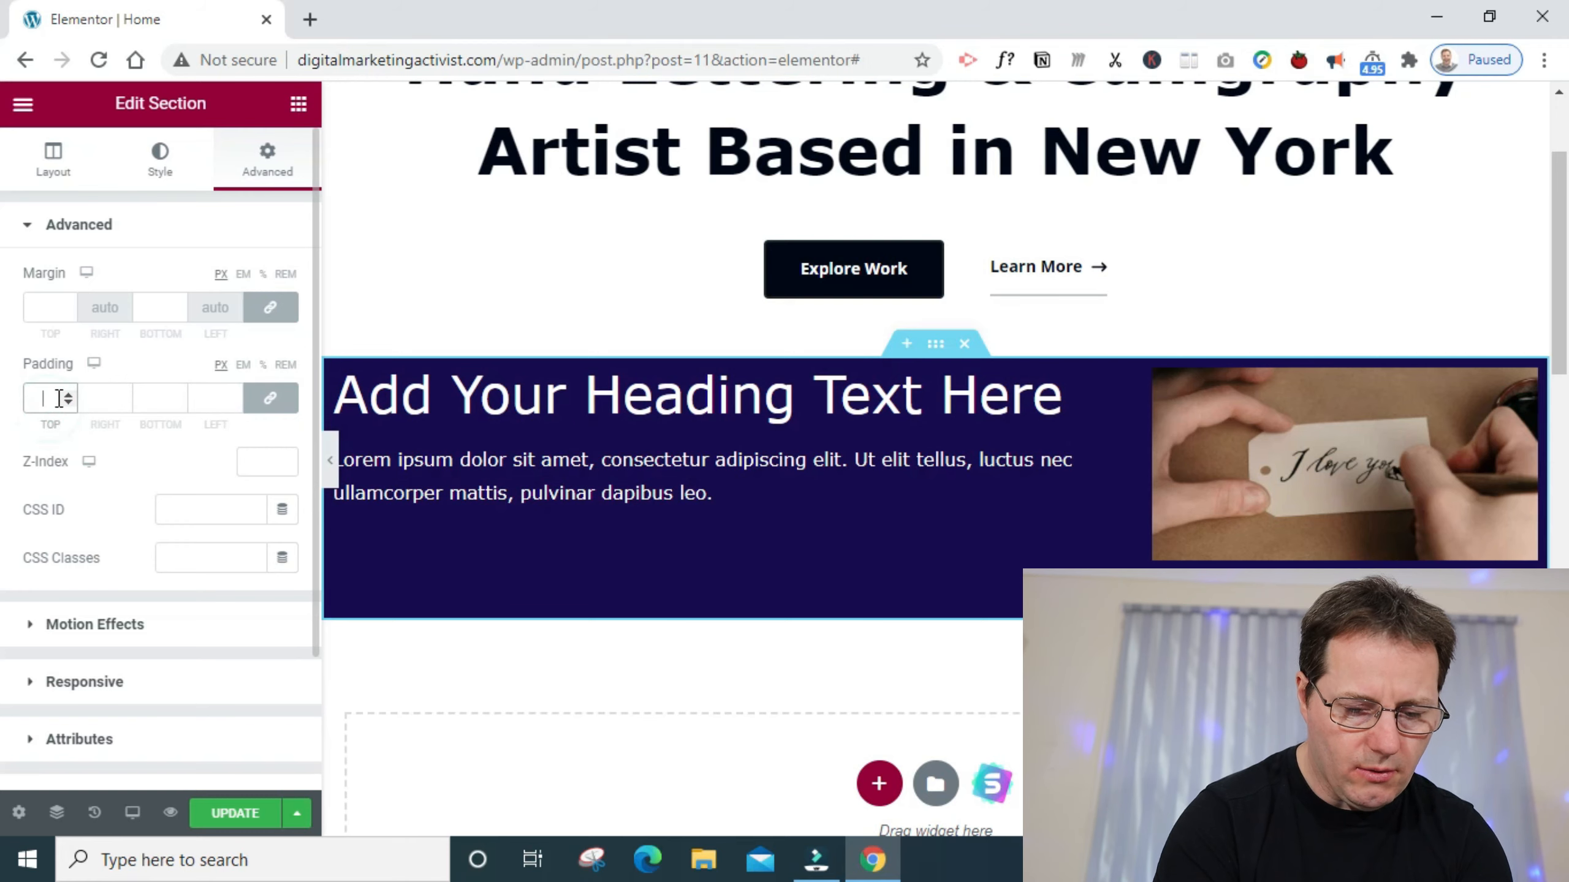
{"action": "type", "text": "20"}
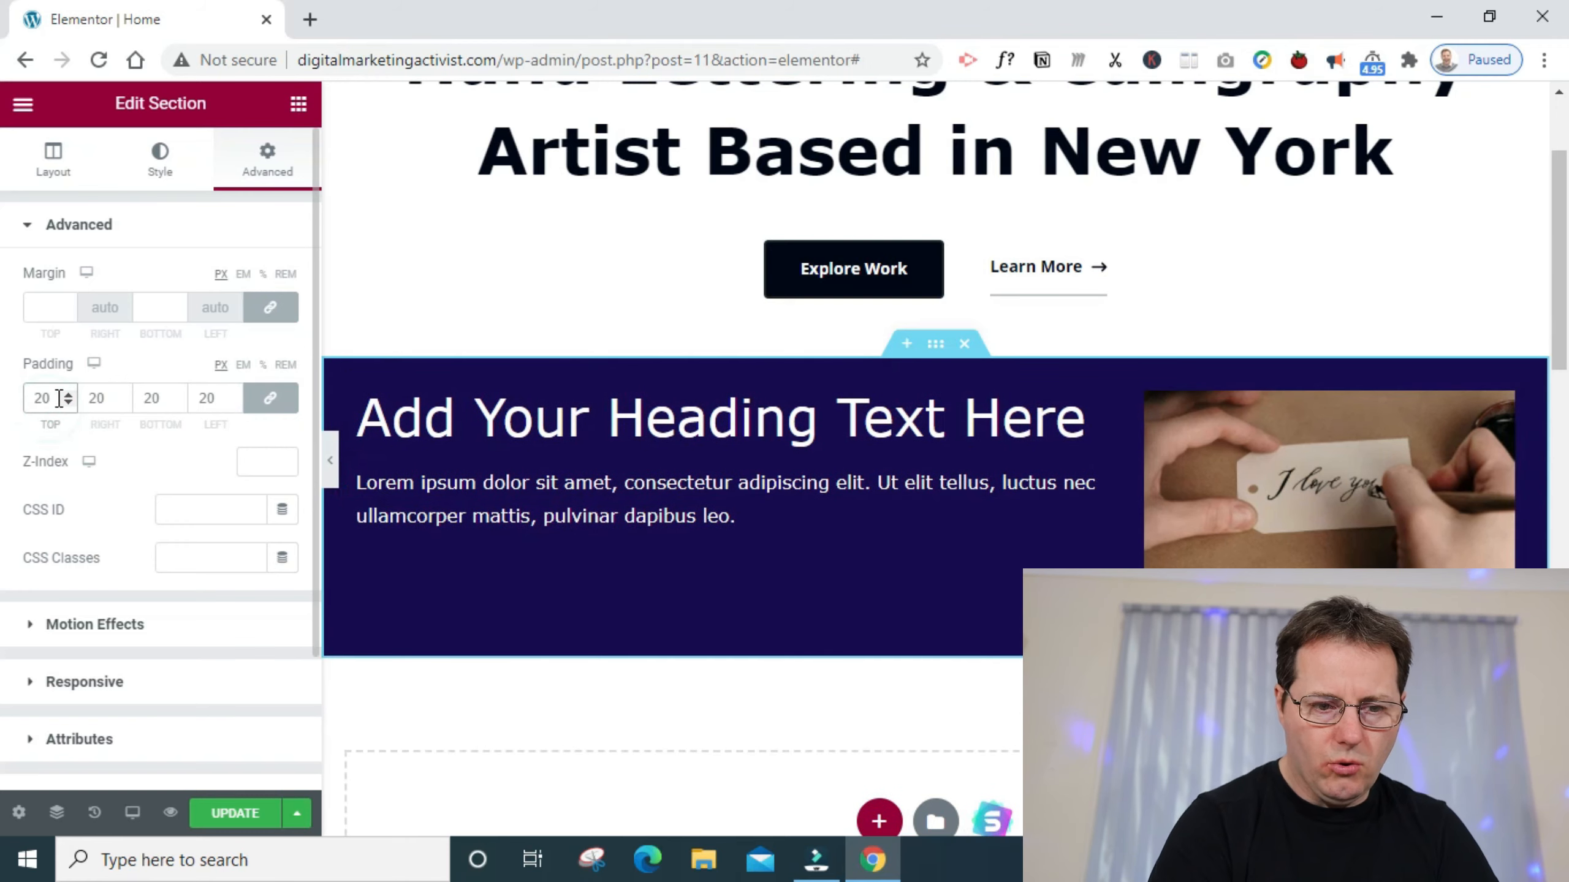
- Unlink the navy section's padding values and set only the top padding to 30 px
{"action": "left_click", "coordinate": [269, 398]}
{"action": "left_click", "coordinate": [269, 403]}
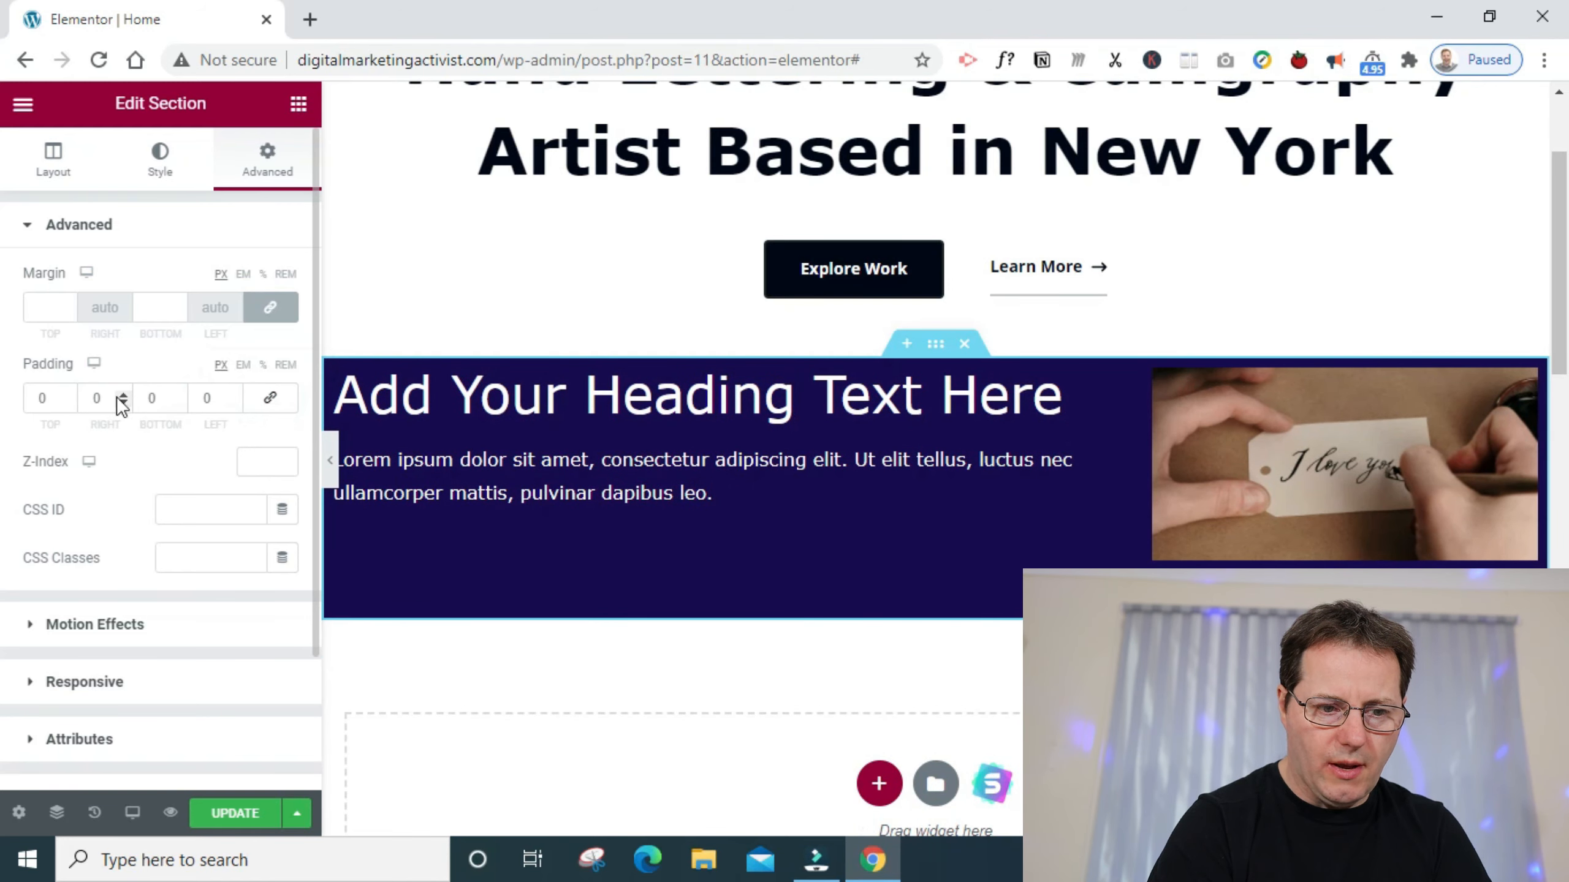
{"action": "left_click", "coordinate": [56, 398]}
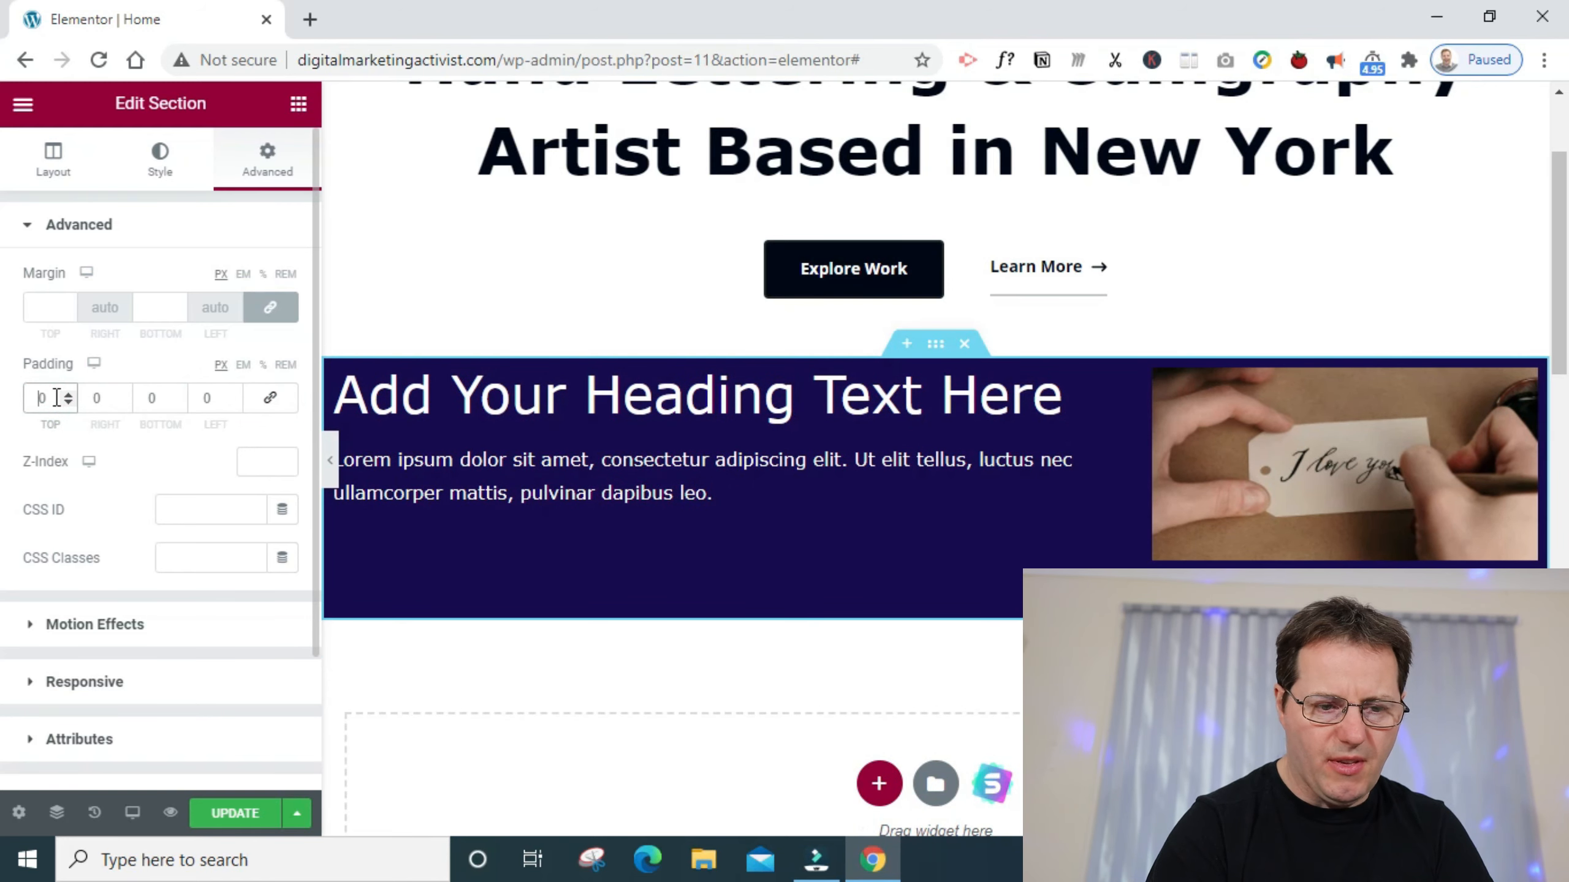
{"action": "type", "text": "3"}
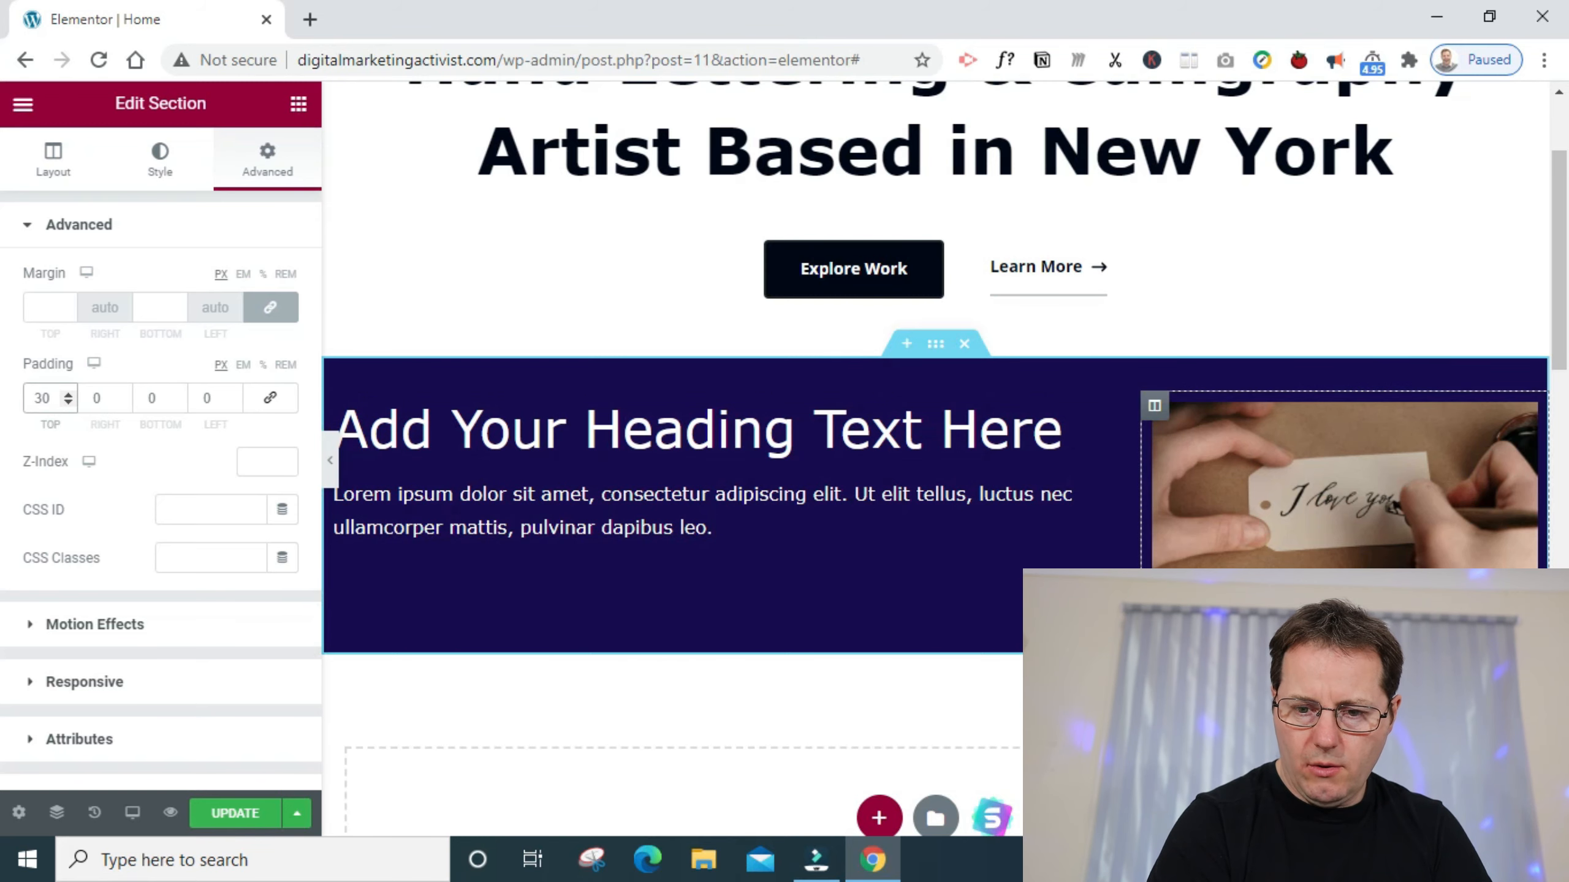
- Set the text color of the signup heading below the image to white (#FFFFFF)
{"action": "left_click", "coordinate": [1236, 646]}
{"action": "left_click", "coordinate": [865, 431]}
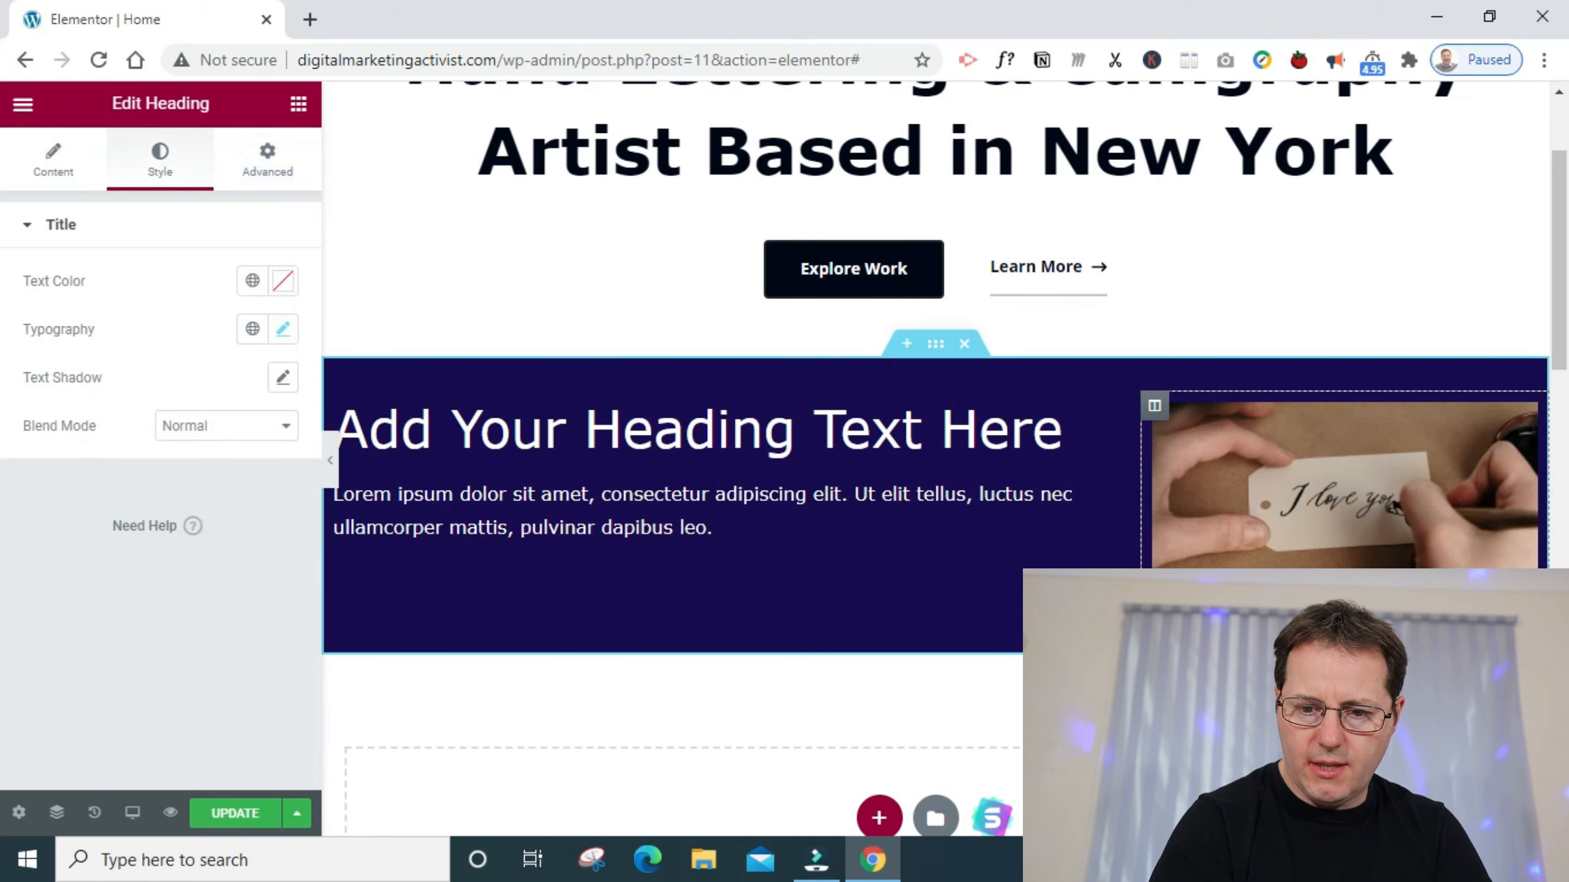
{"action": "left_click", "coordinate": [280, 326]}
{"action": "left_click", "coordinate": [283, 282]}
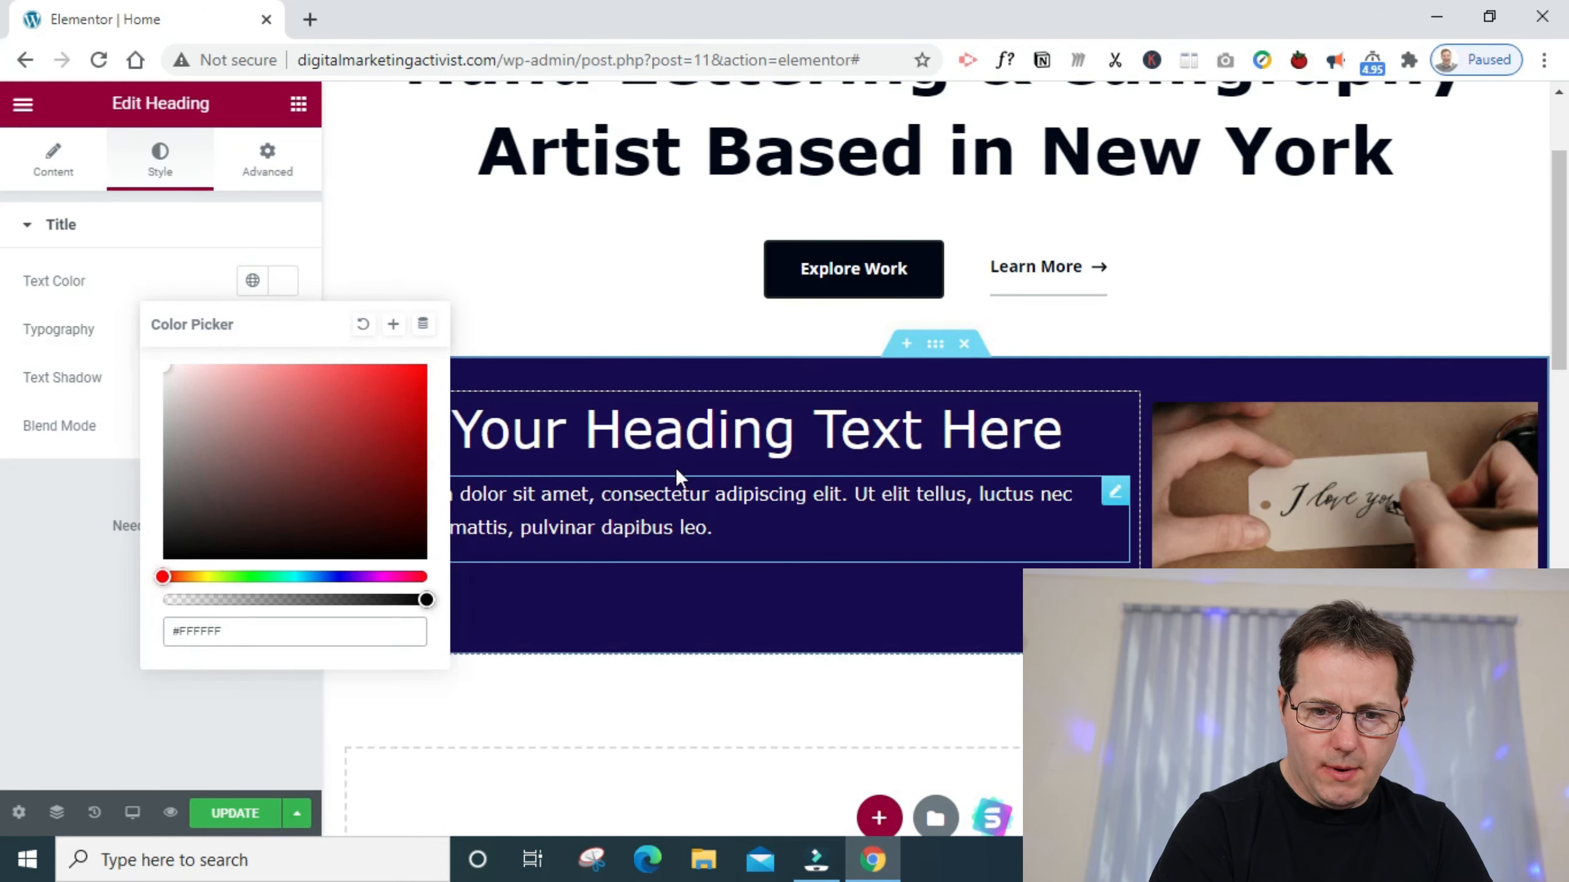
- Set the bottom padding of the navy two-column section to 30 px
{"action": "left_click", "coordinate": [936, 345]}
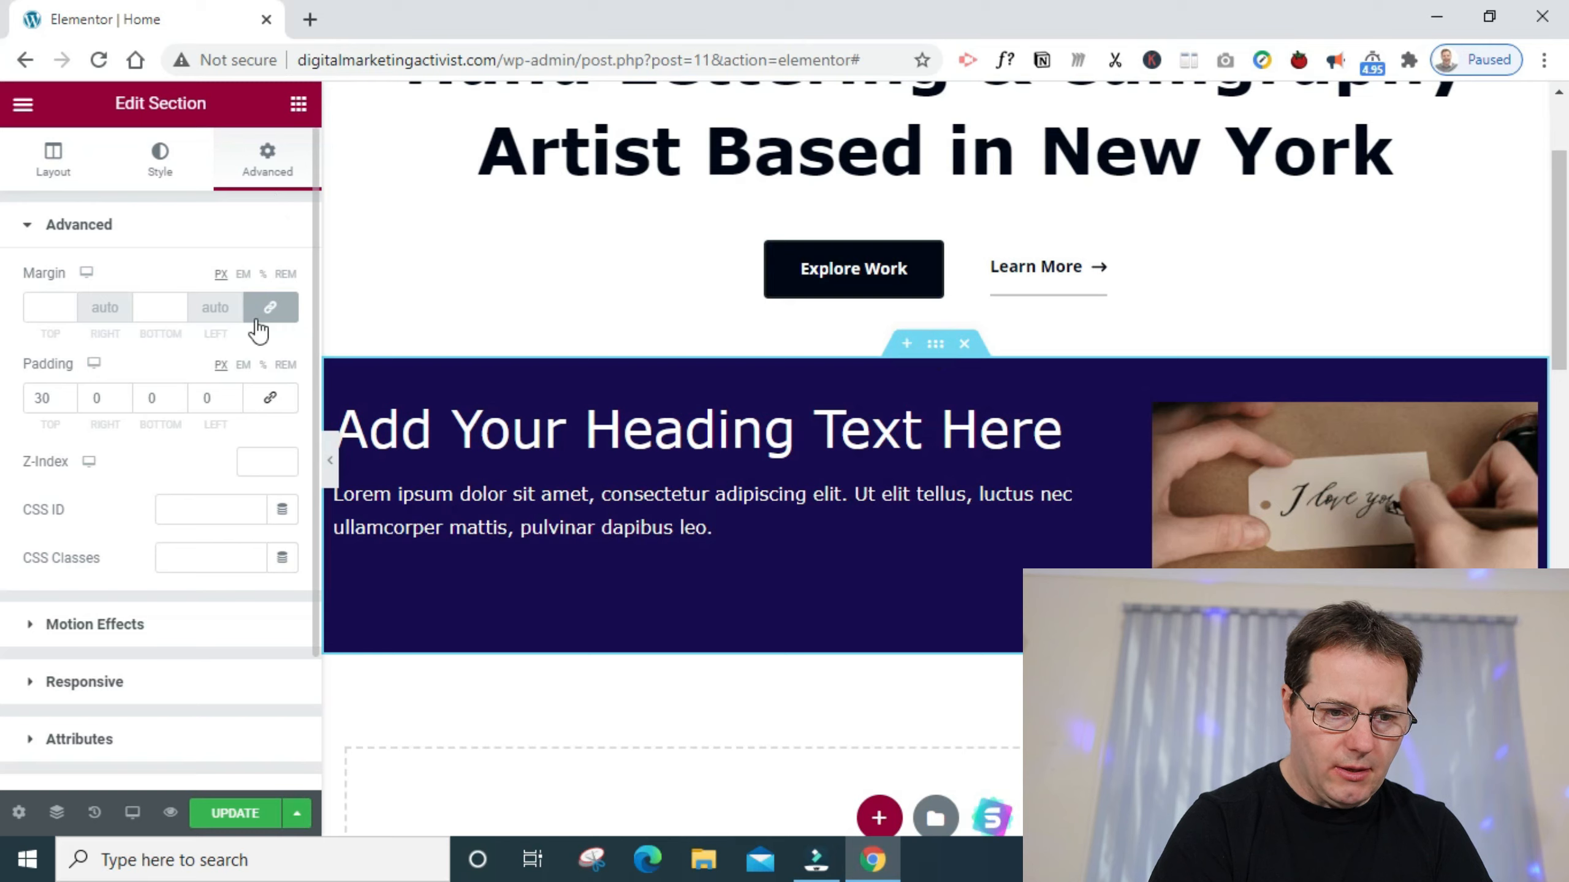
{"action": "left_click", "coordinate": [151, 402]}
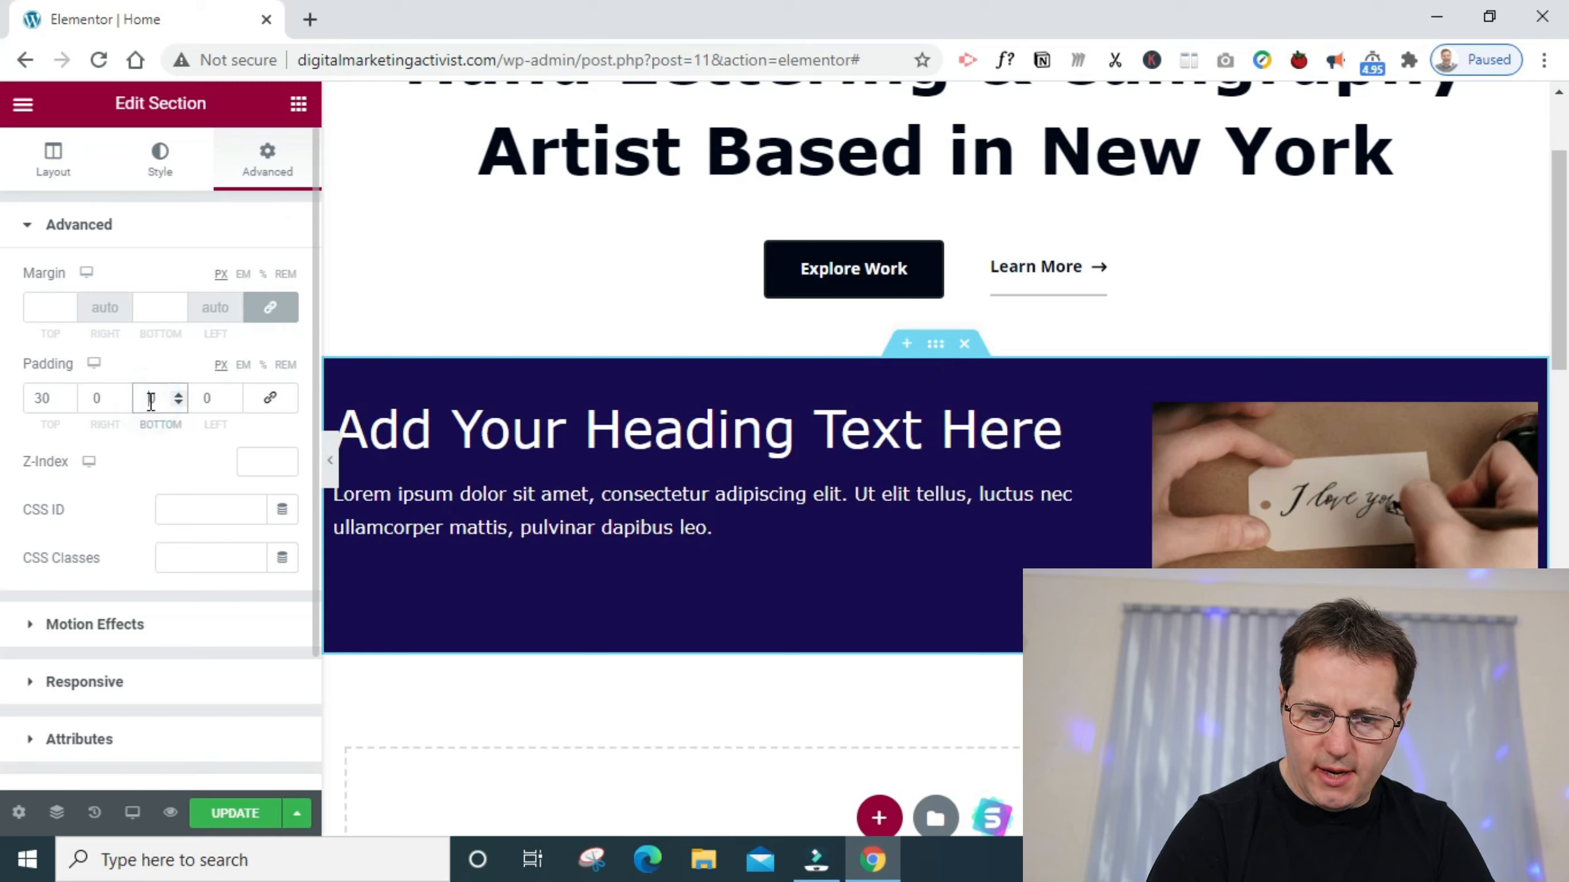
{"action": "type", "text": "30"}
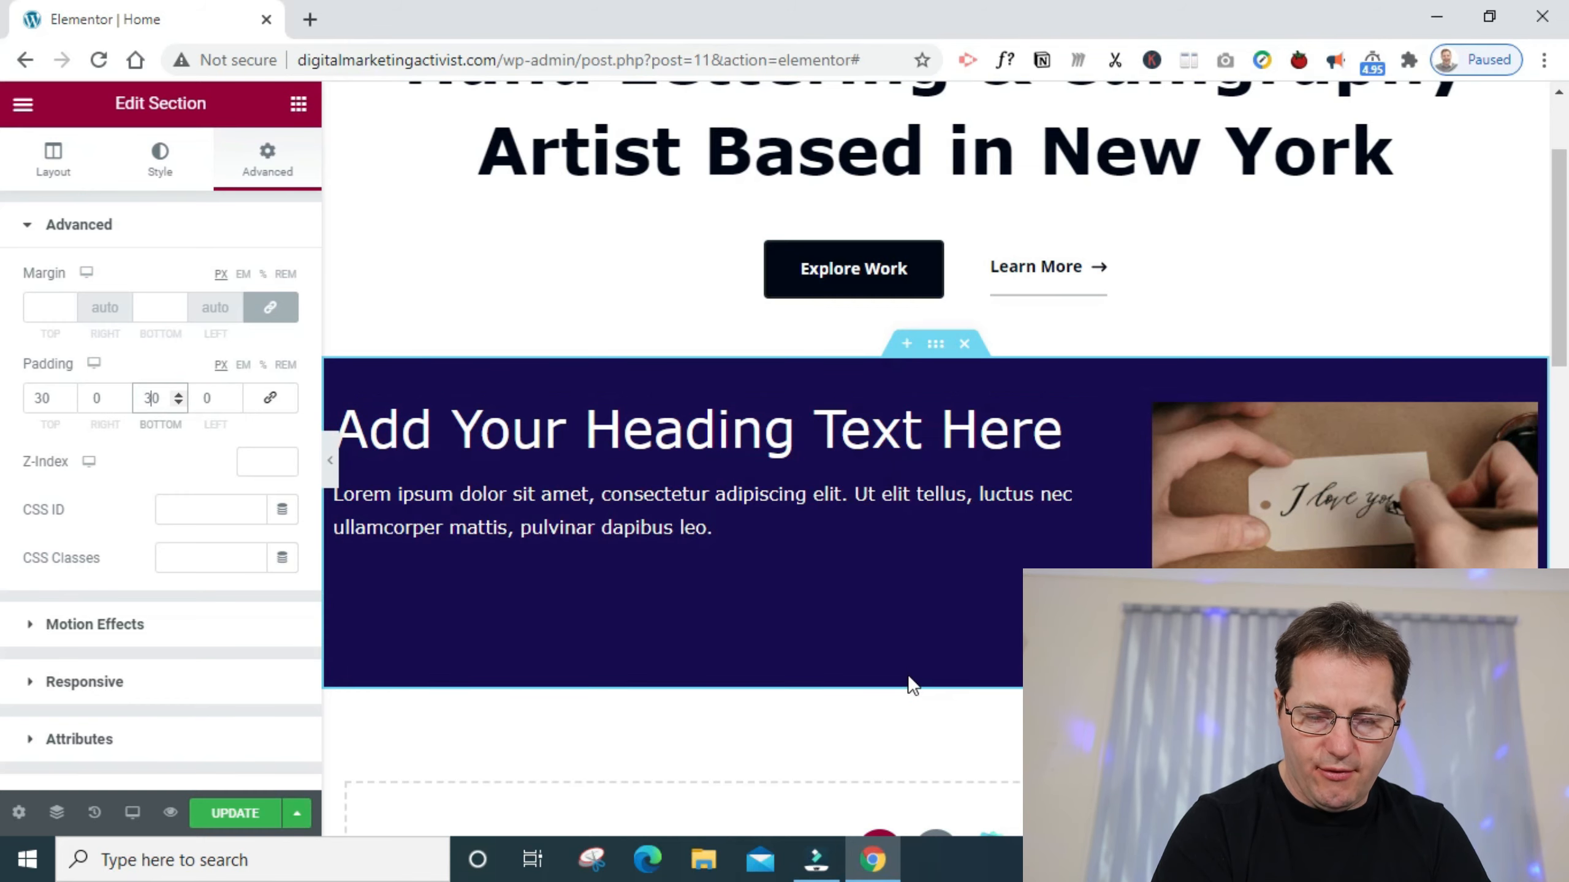
- Add a new single-column section directly below the navy section
{"action": "scroll", "coordinate": [1563, 279], "scroll_direction": "down", "scroll_amount": 3}
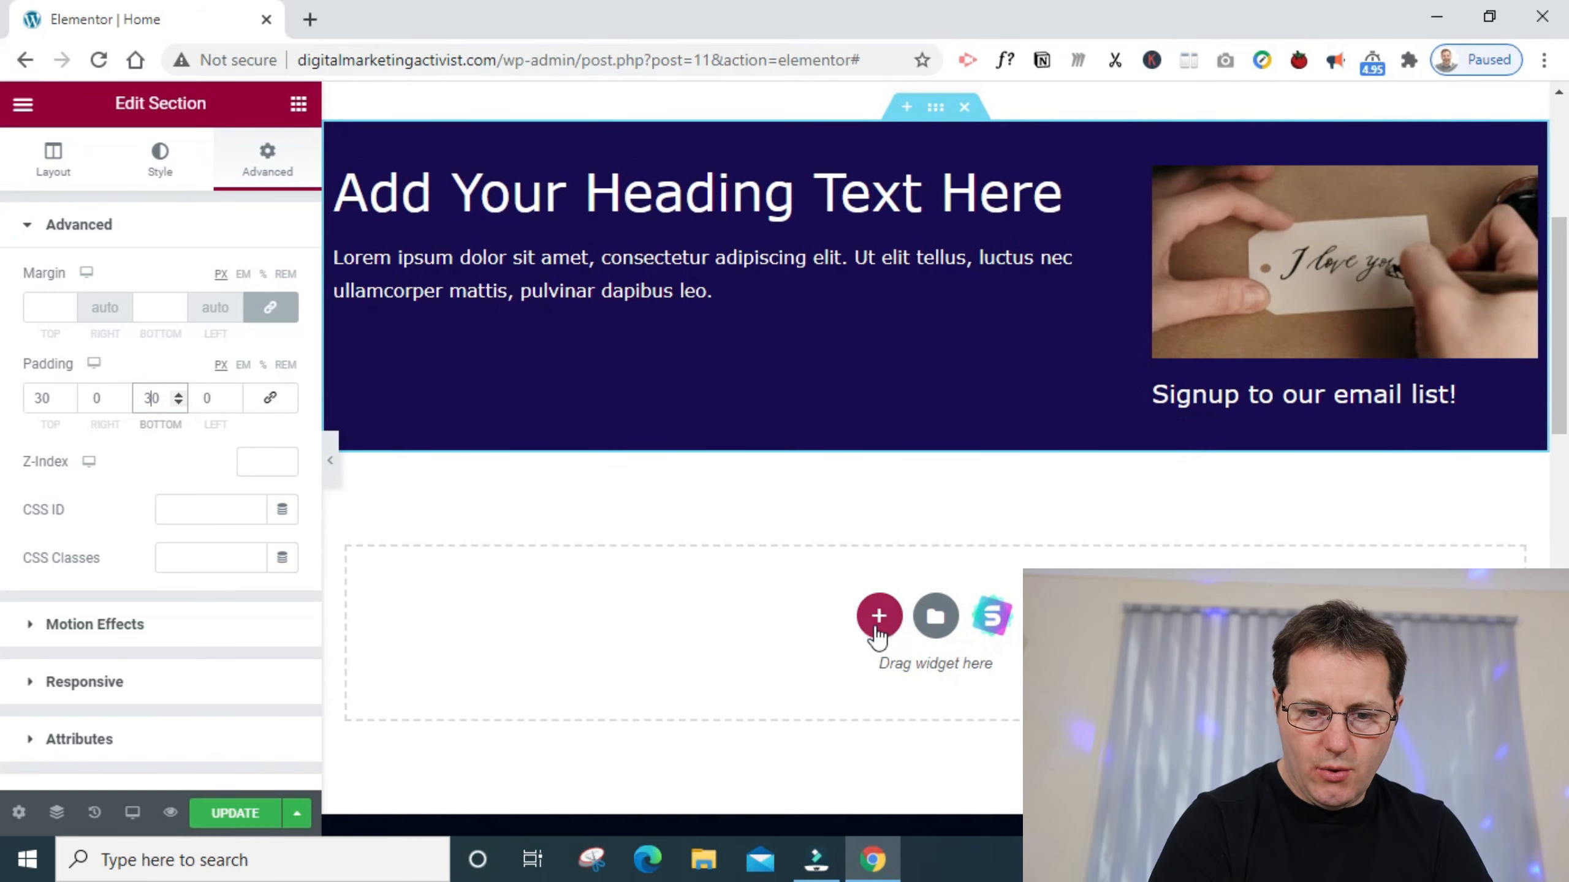
{"action": "left_click", "coordinate": [877, 628]}
{"action": "left_click", "coordinate": [606, 677]}
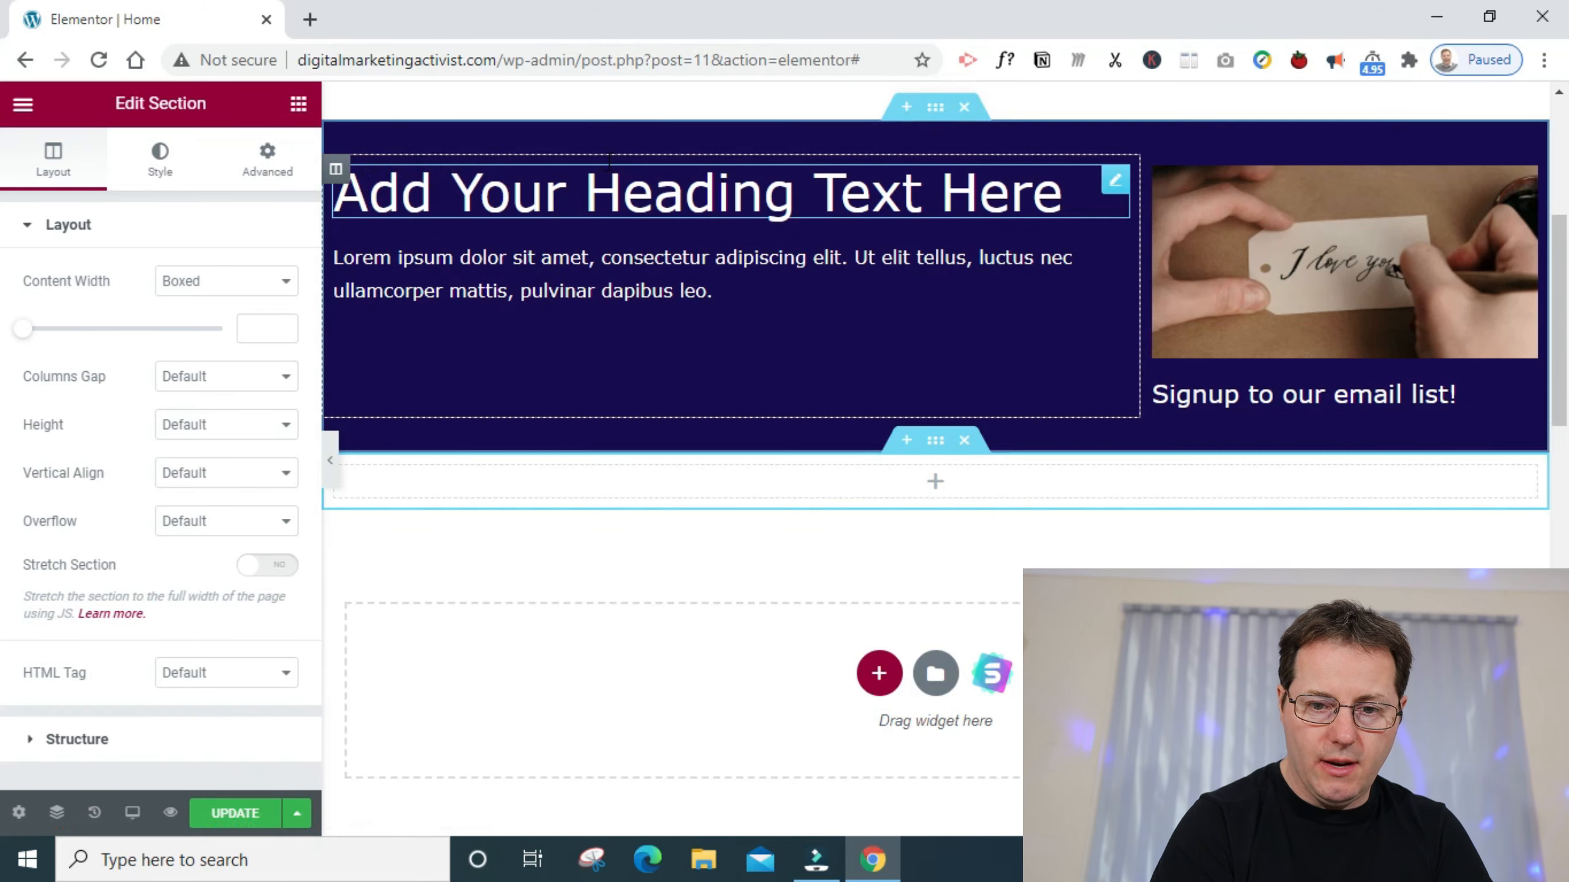
- Duplicate the wide column's heading and move the copy into the empty section below the navy one
{"action": "left_click", "coordinate": [1116, 184]}
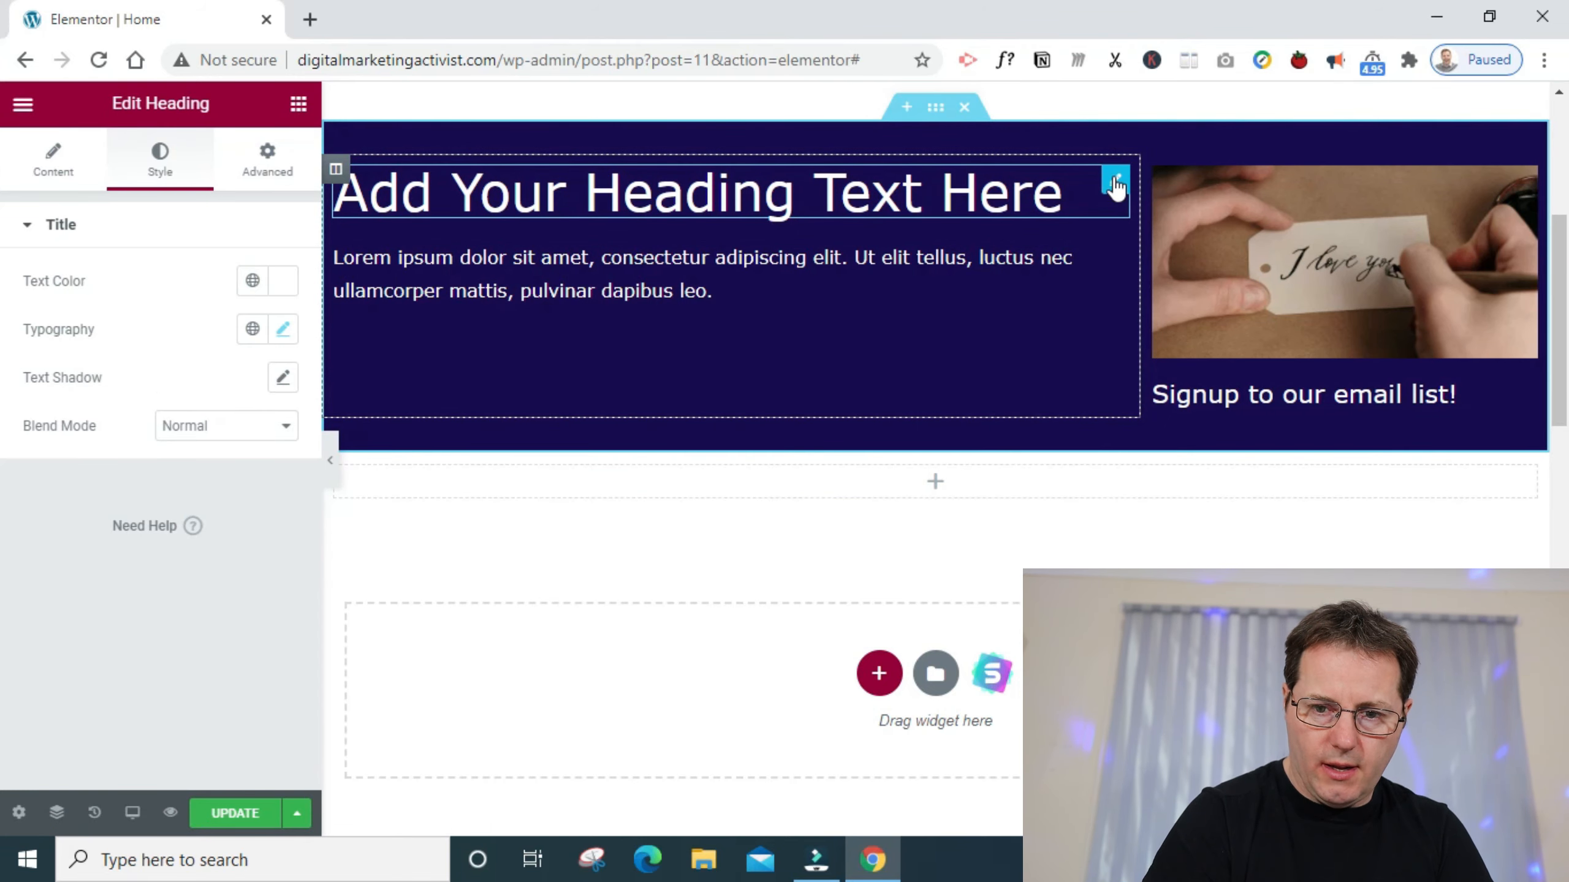
{"action": "right_click", "coordinate": [1116, 183]}
{"action": "left_click", "coordinate": [1157, 233]}
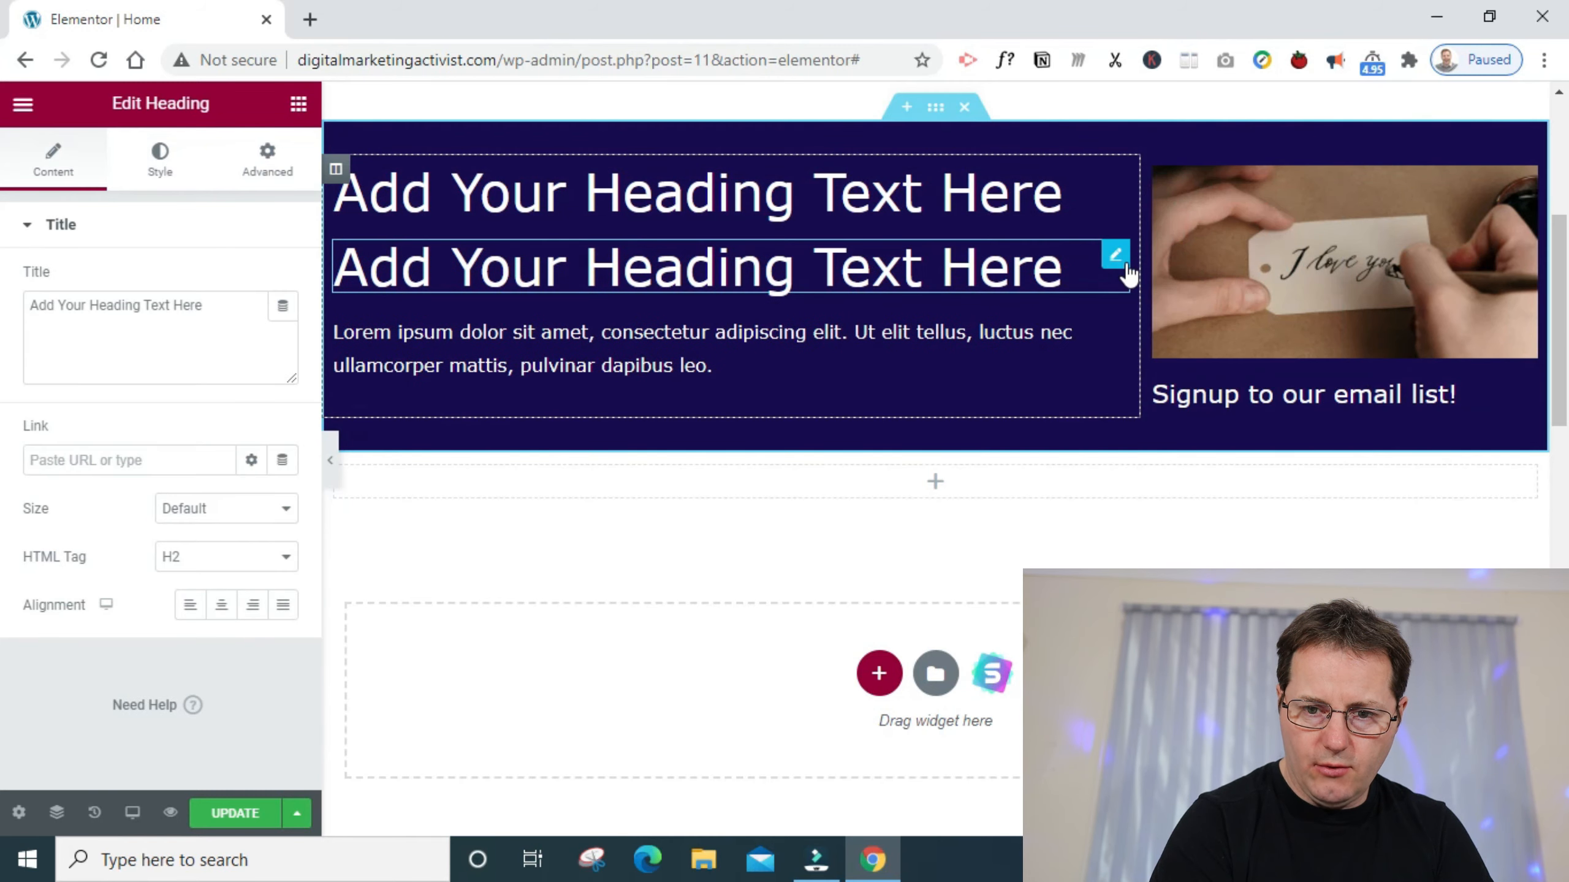
{"action": "mouse_move", "coordinate": [1115, 266]}
{"action": "left_mouse_down"}
{"action": "mouse_move", "coordinate": [1086, 368]}
{"action": "mouse_move", "coordinate": [1113, 525]}
{"action": "mouse_move", "coordinate": [1105, 494]}
{"action": "left_mouse_up"}
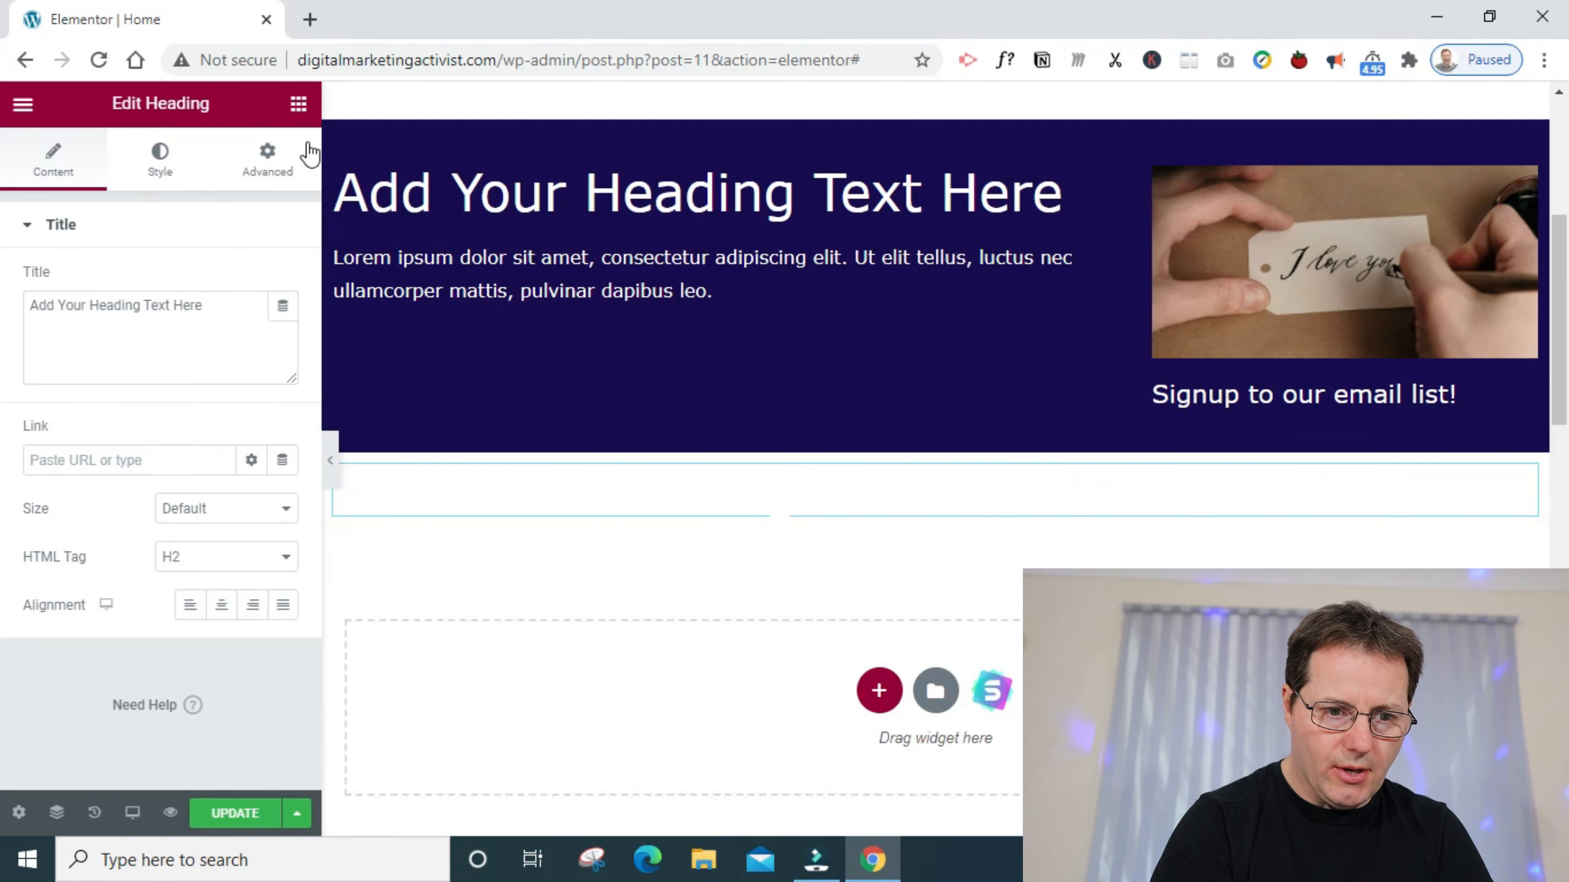
- Set the copied heading's text color to black (#000000) and center it
{"action": "left_click", "coordinate": [163, 158]}
{"action": "left_click", "coordinate": [283, 281]}
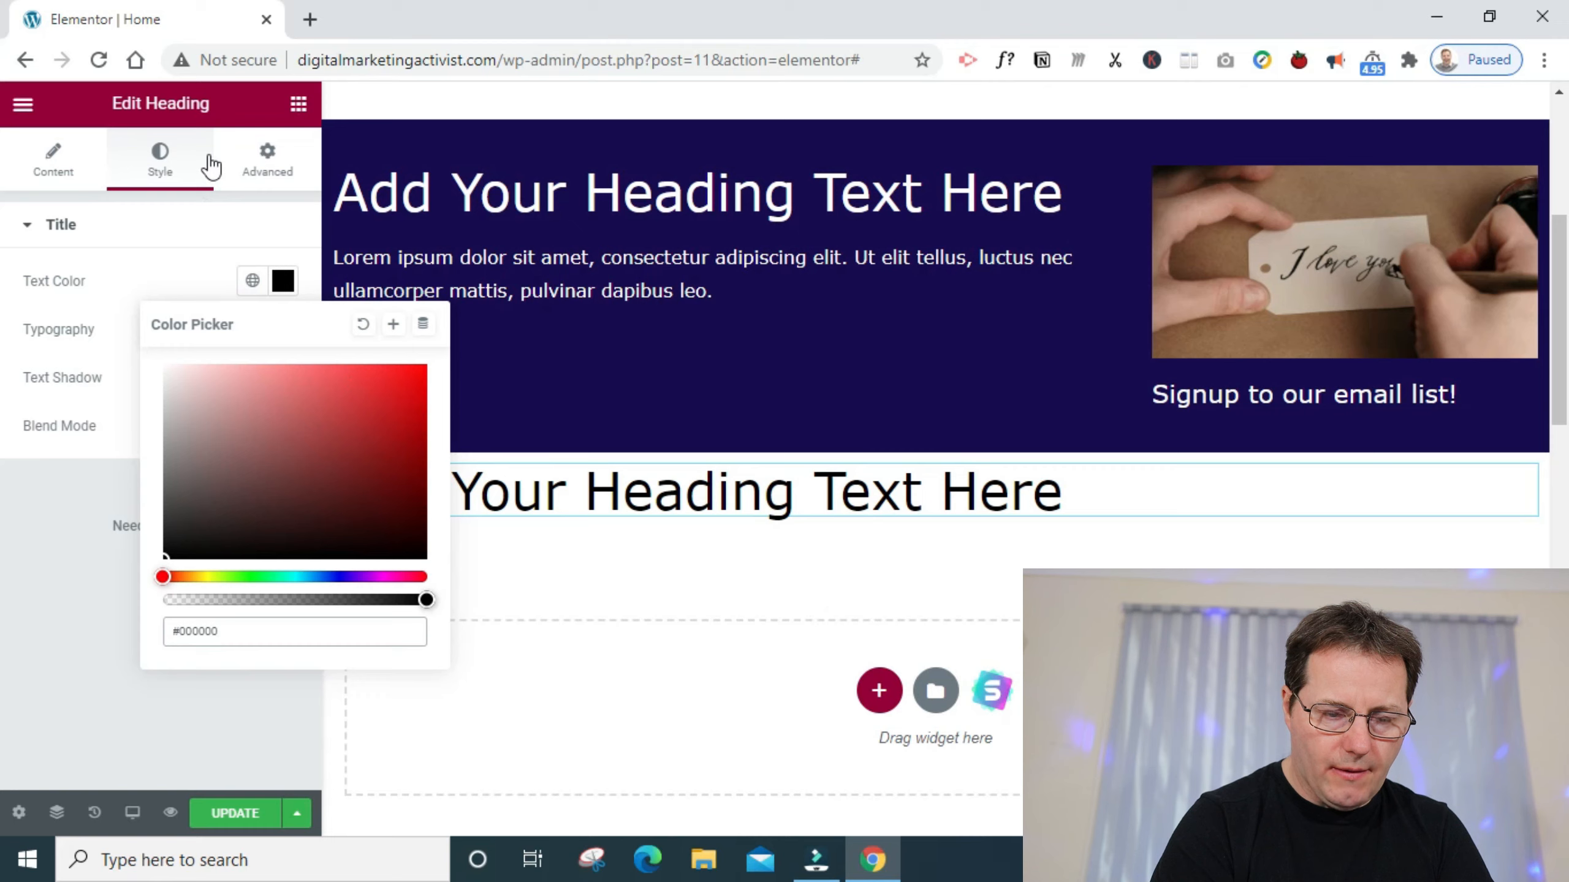
{"action": "left_click", "coordinate": [255, 226]}
{"action": "left_click", "coordinate": [45, 148]}
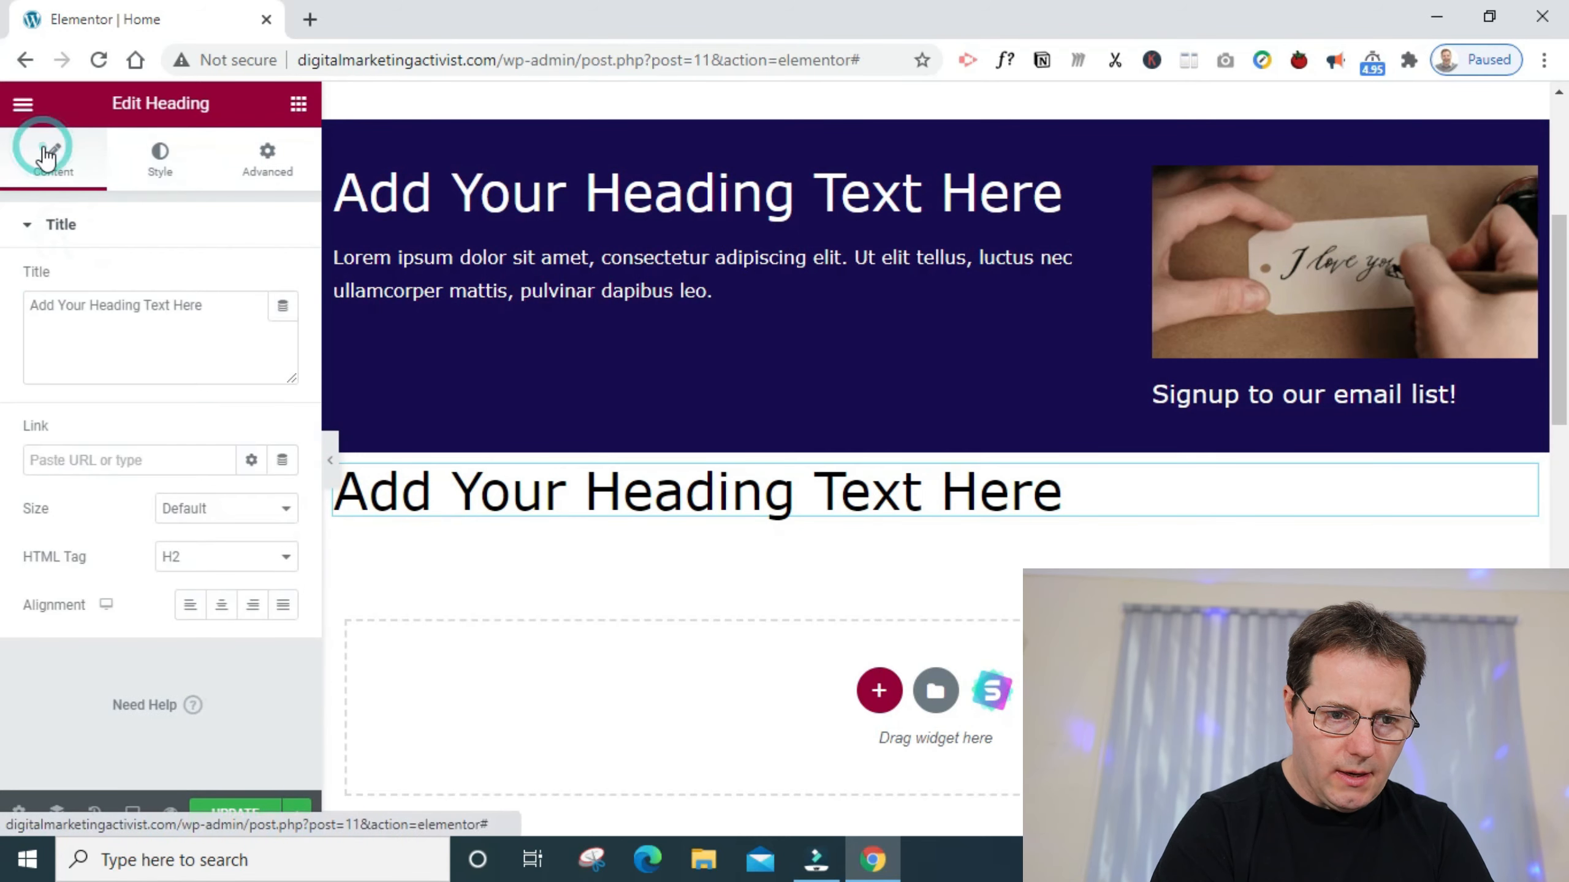
{"action": "left_click", "coordinate": [222, 604]}
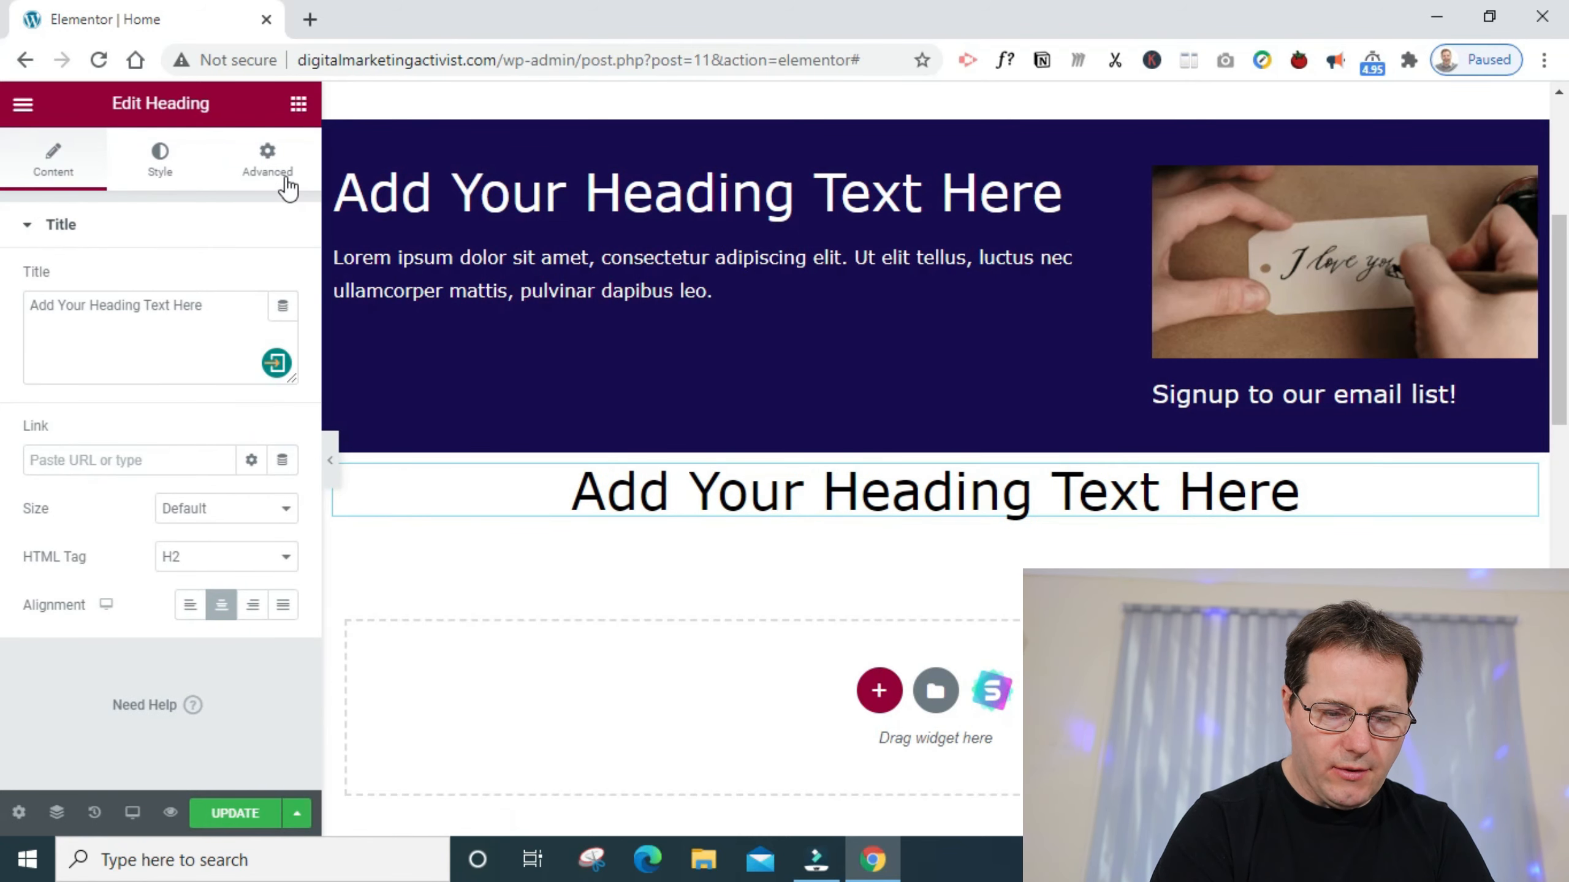
- Unlink the centered black heading's margin values and set its top margin to 50 px
{"action": "left_click", "coordinate": [300, 110]}
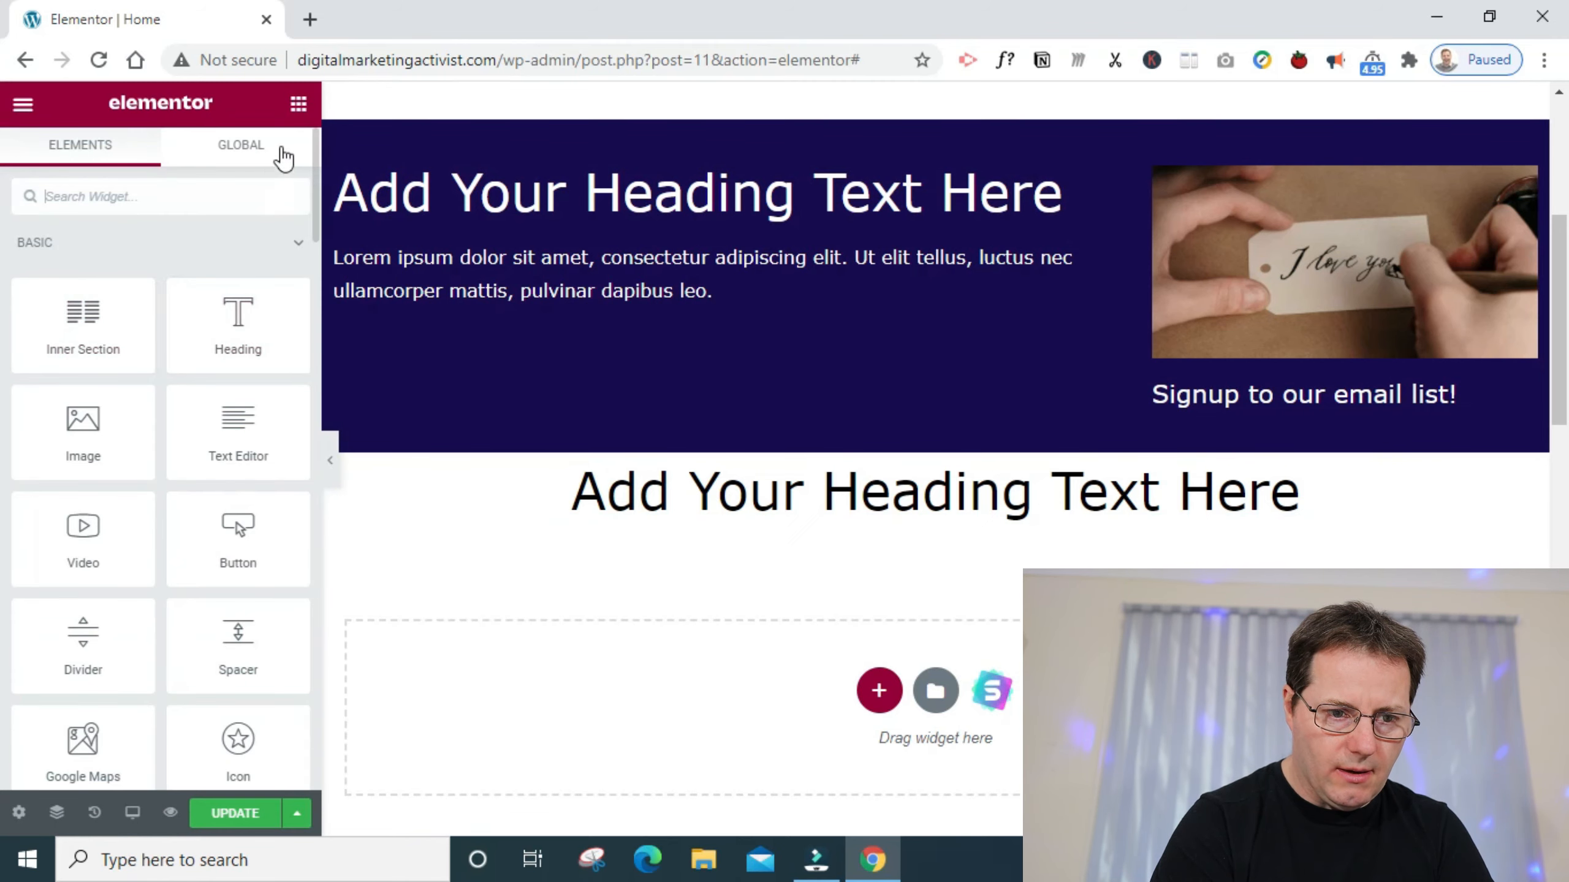
{"action": "left_click", "coordinate": [267, 160]}
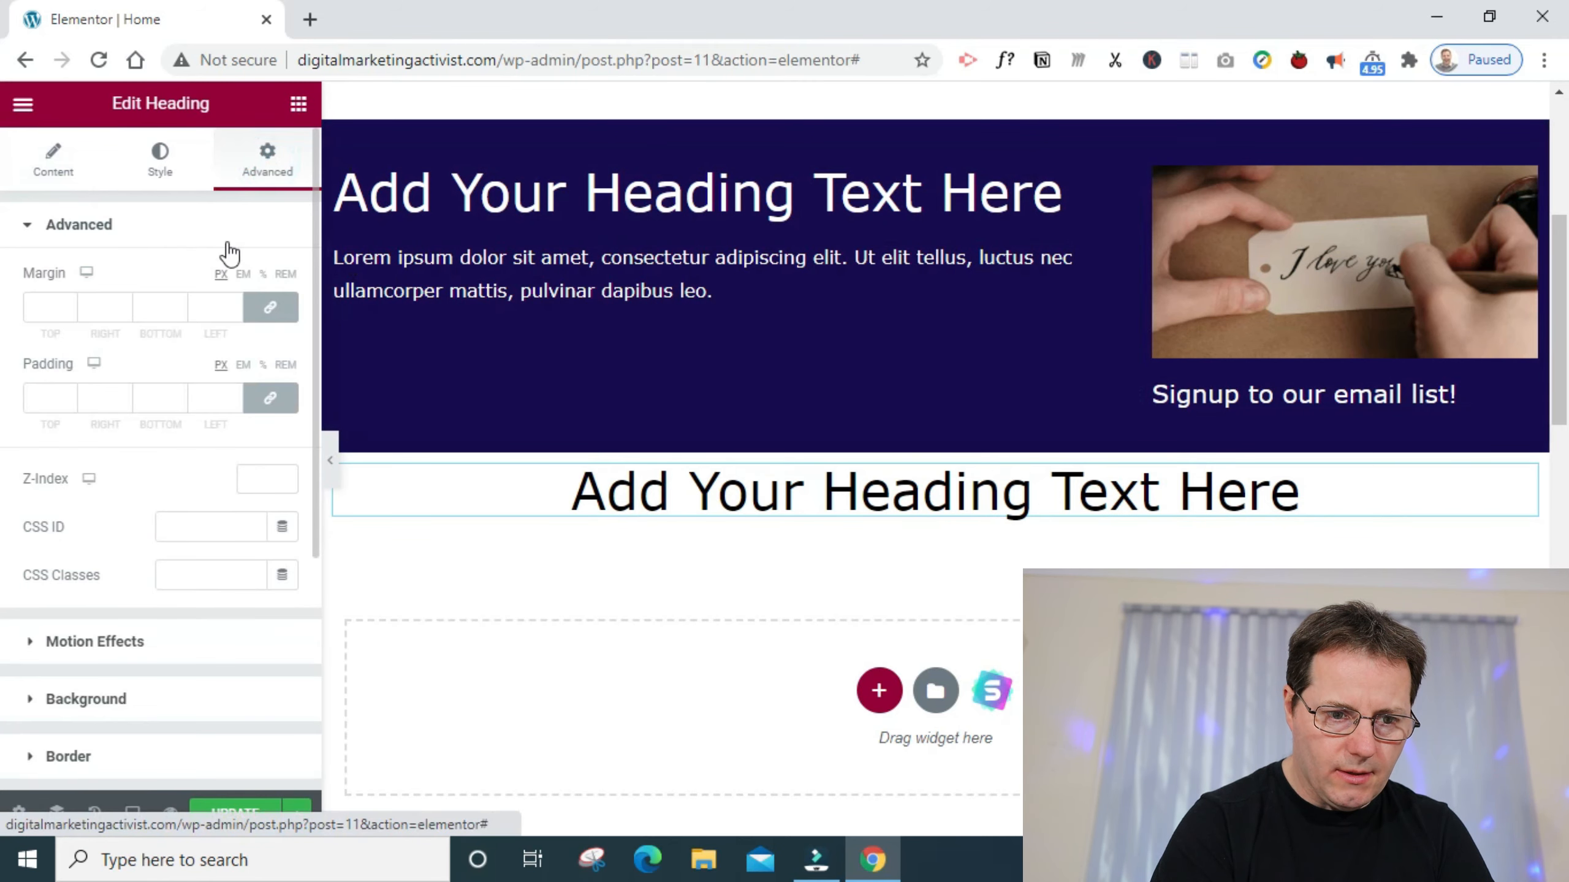
{"action": "left_click", "coordinate": [269, 307]}
{"action": "left_click", "coordinate": [31, 315]}
{"action": "type", "text": "50"}
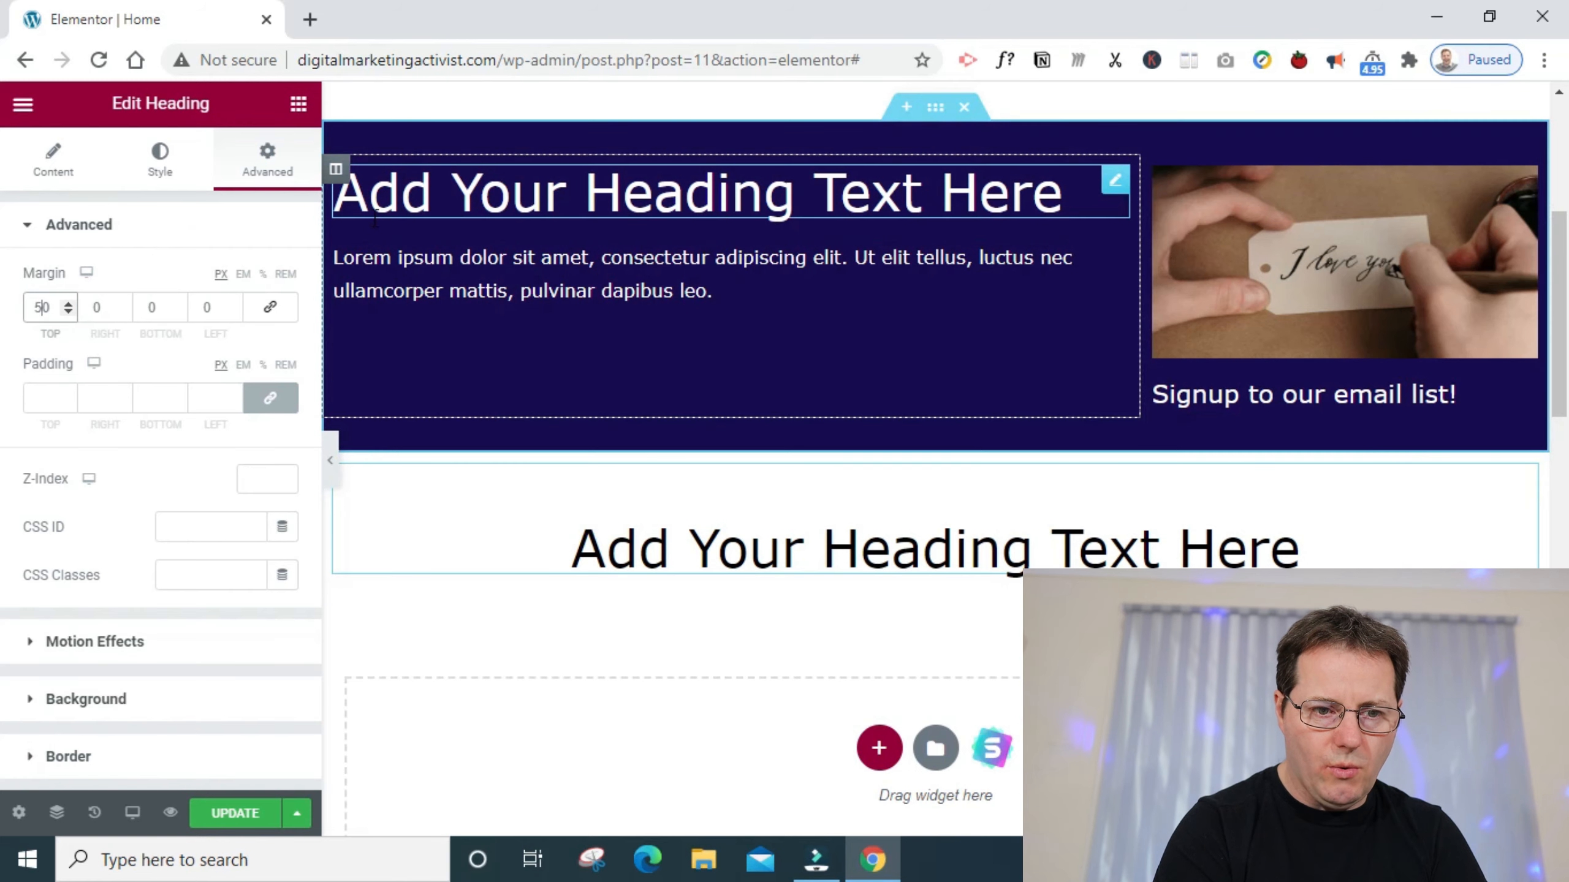
- Add an Inner Section below the black heading, make it three columns by duplicating its first column, and update the page
{"action": "left_click", "coordinate": [299, 103]}
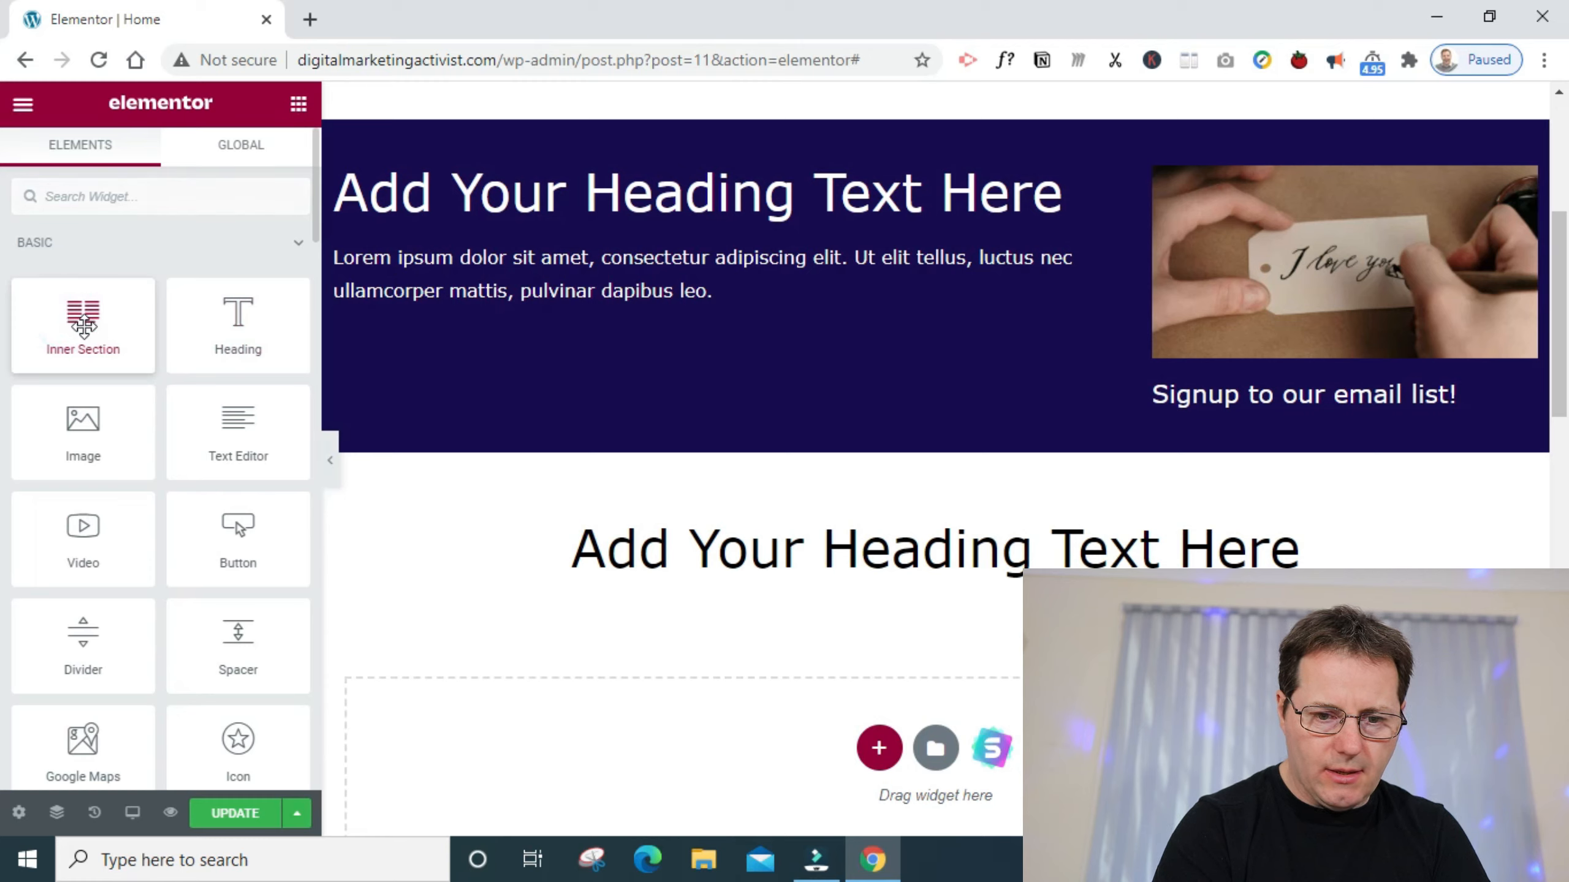
{"action": "left_click_drag", "start_coordinate": [83, 324], "coordinate": [851, 577]}
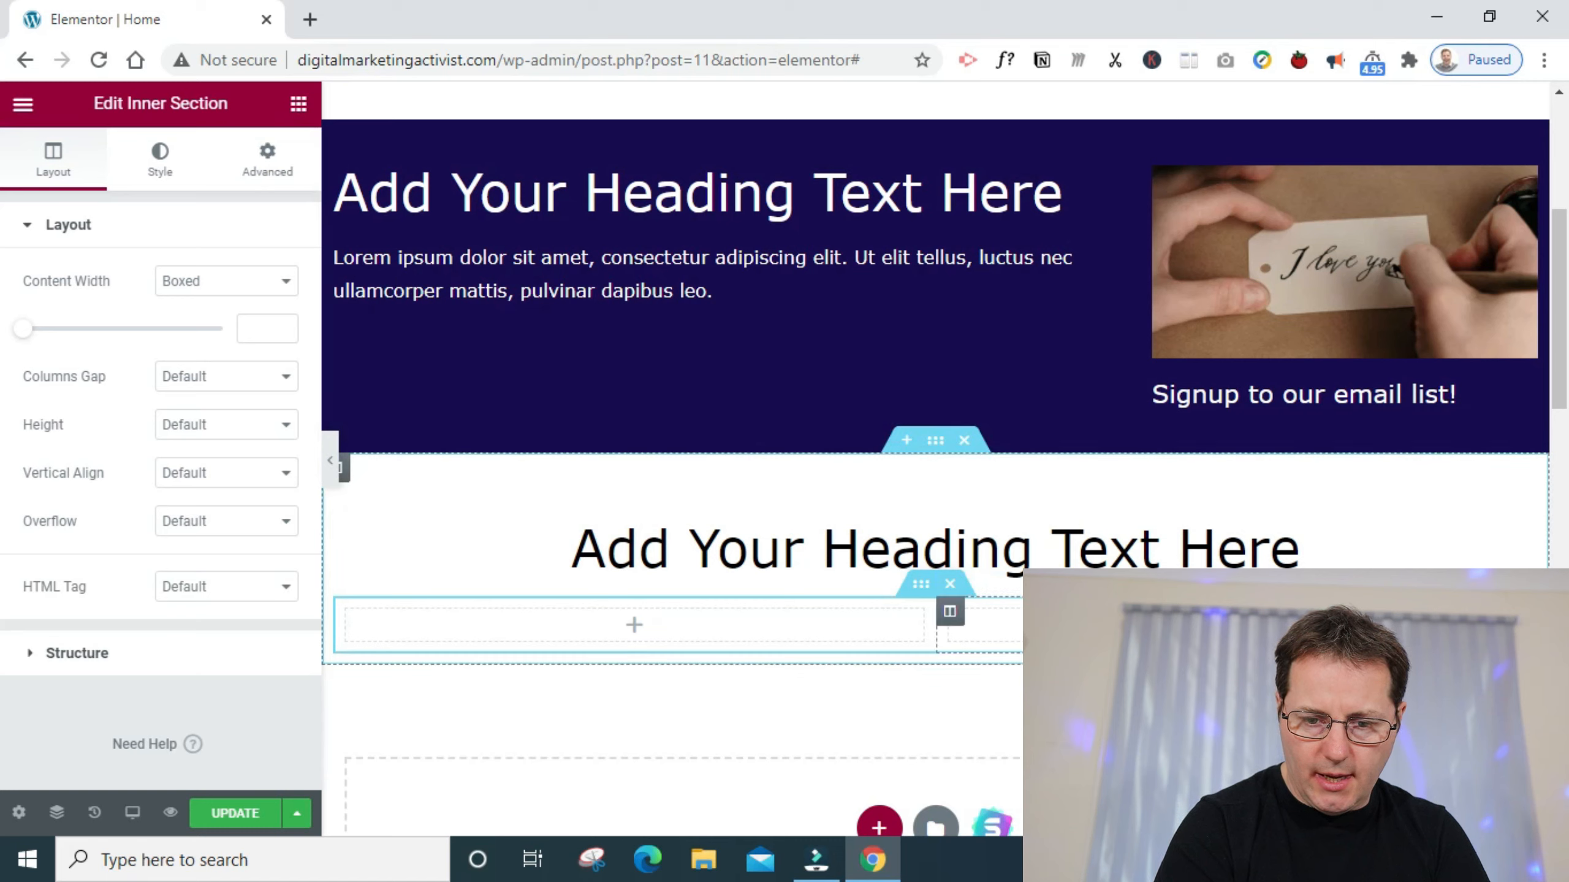
{"action": "left_click", "coordinate": [935, 442]}
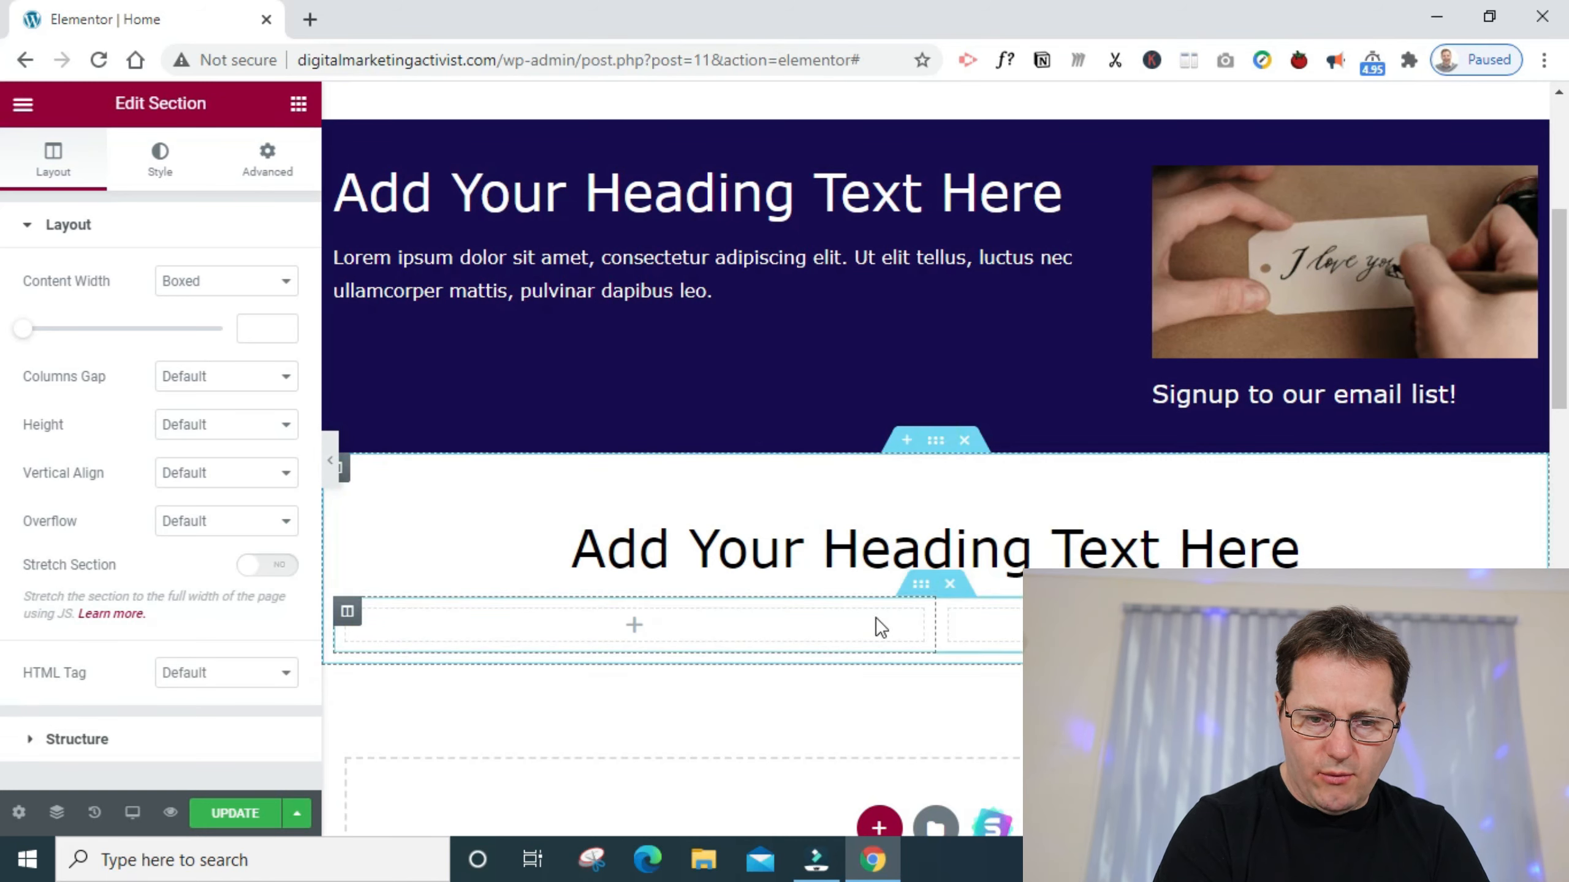
{"action": "right_click", "coordinate": [357, 621]}
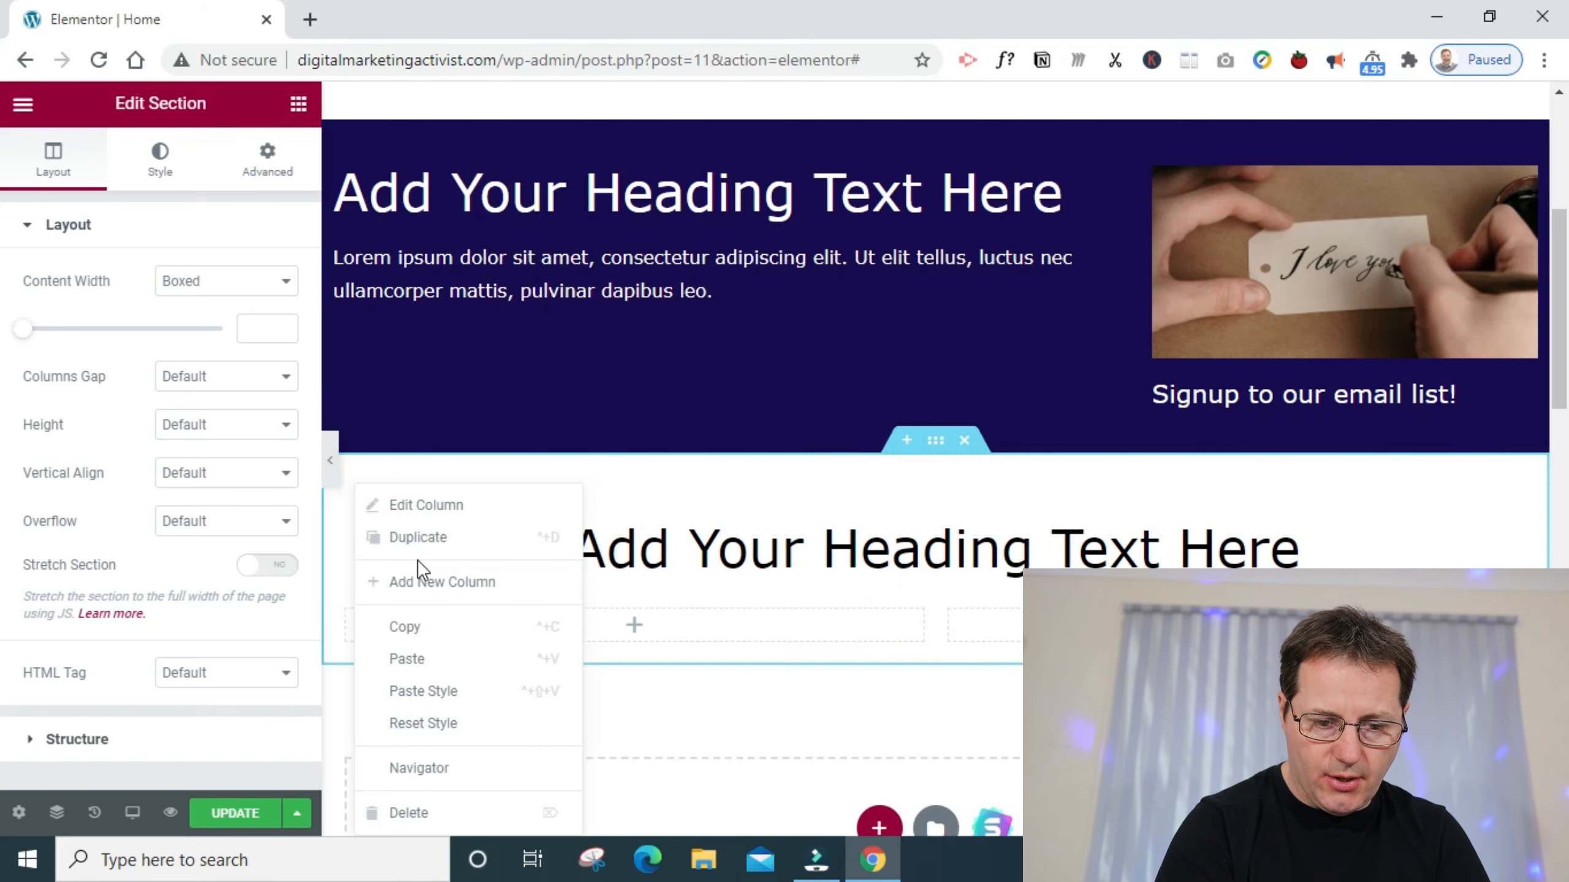
{"action": "left_click", "coordinate": [413, 538]}
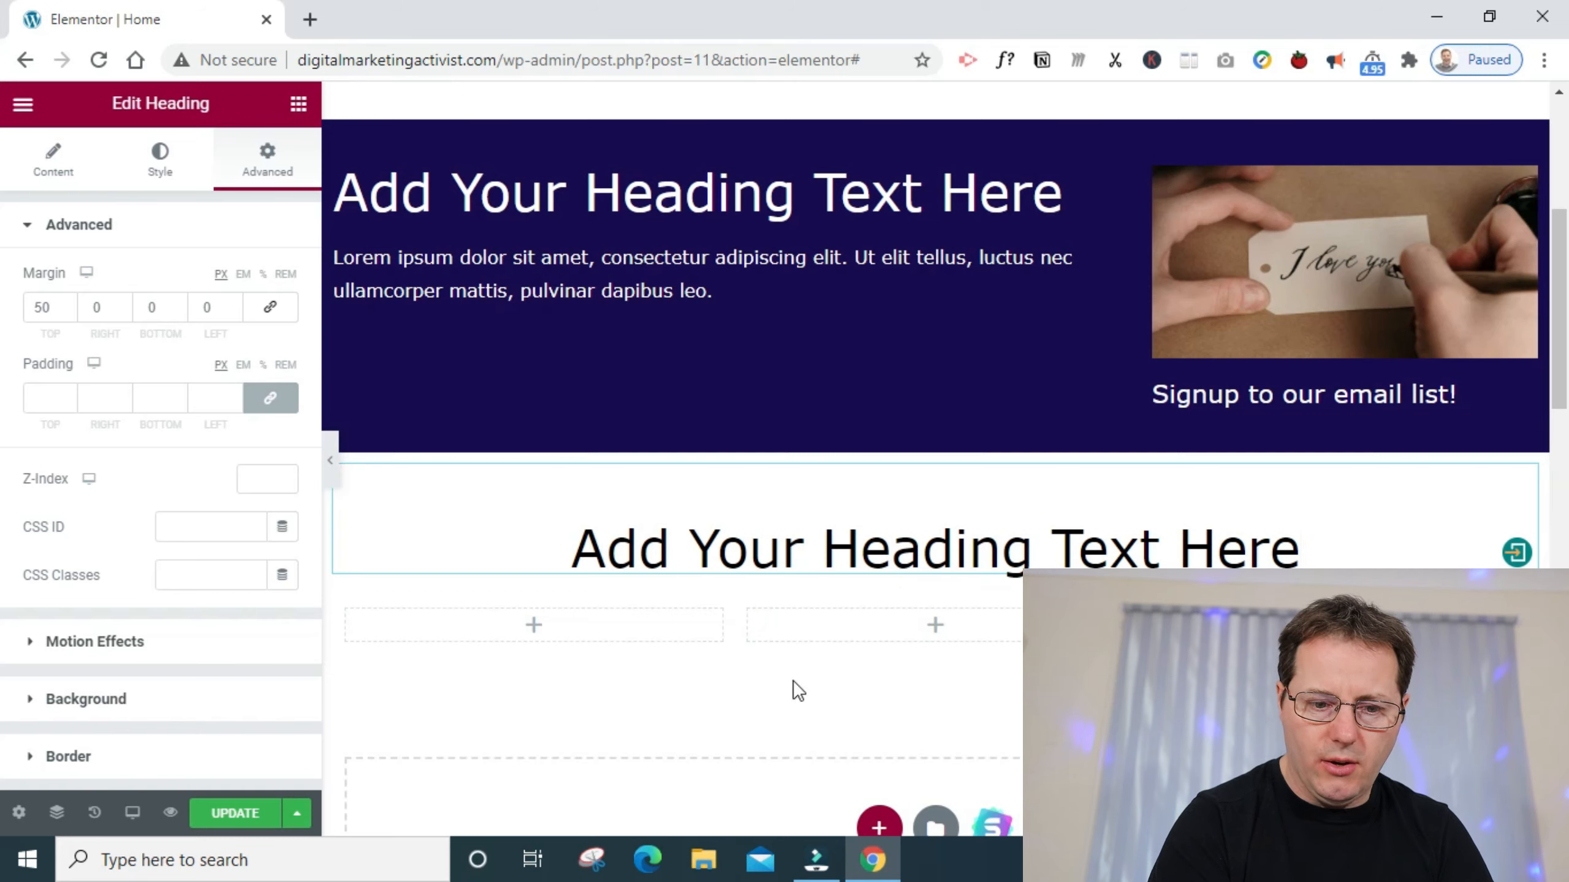
{"action": "left_click", "coordinate": [262, 814]}
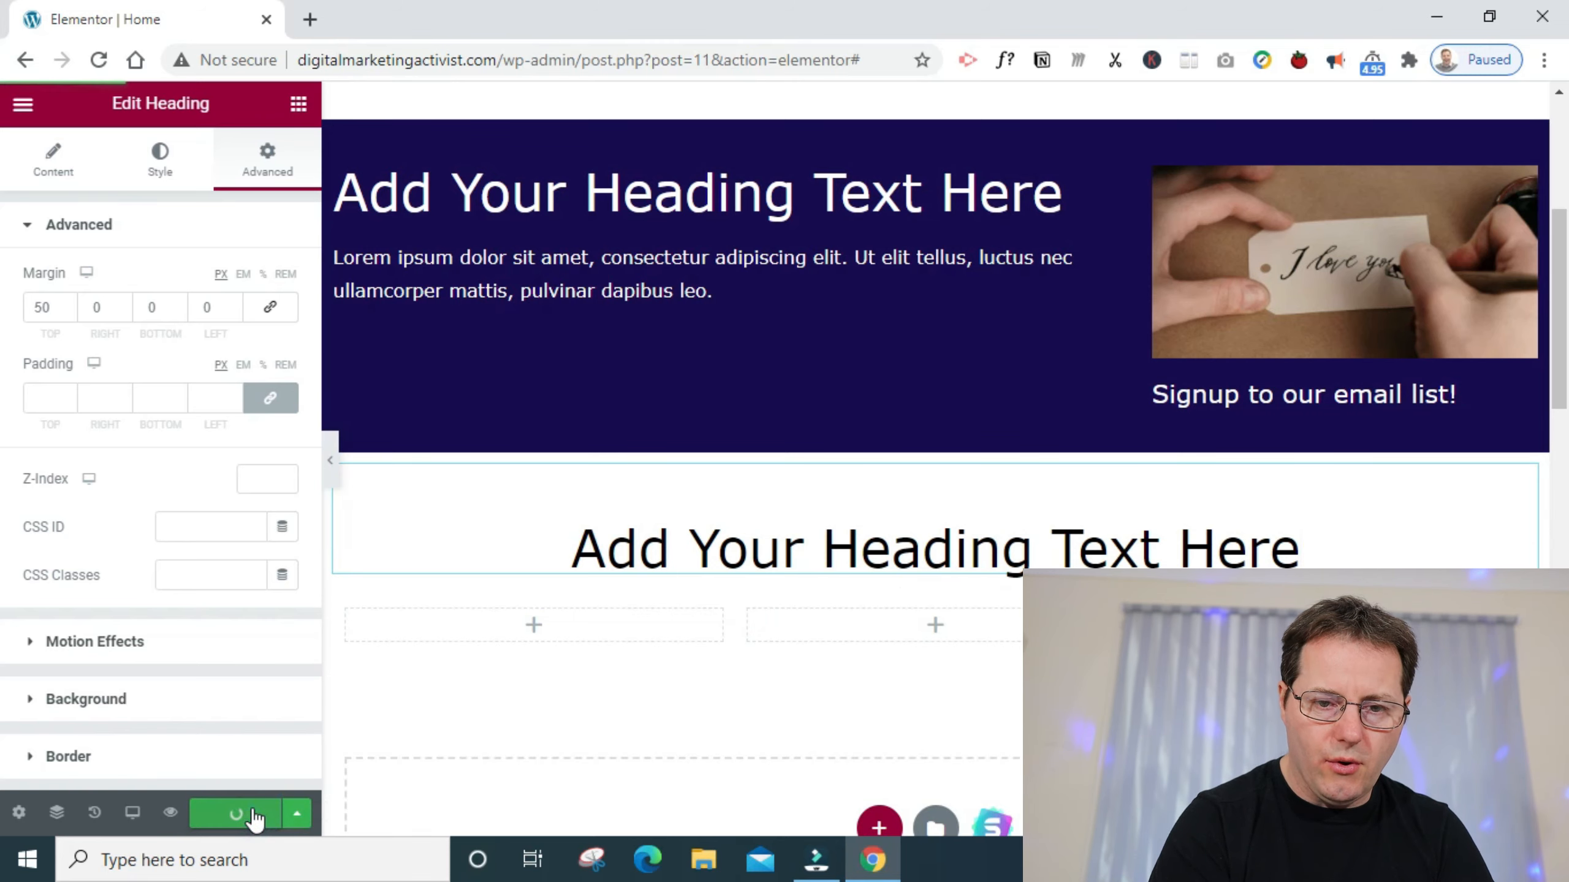